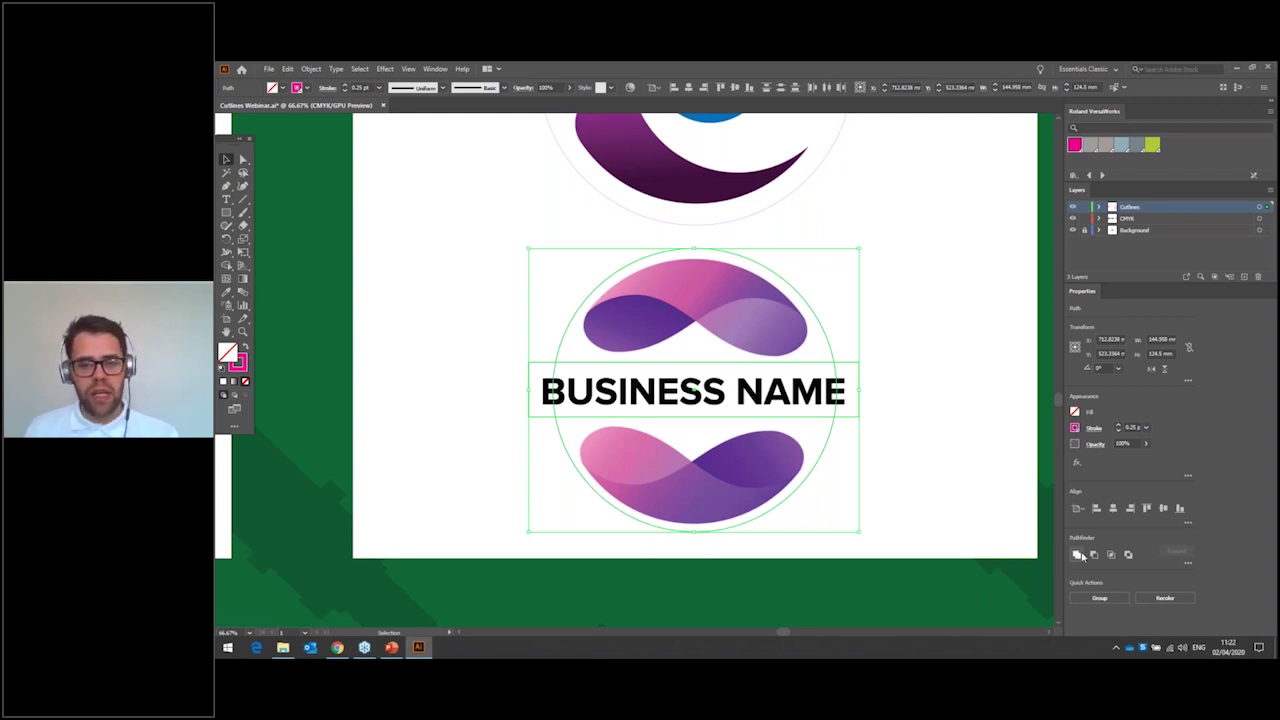
- Unite the circle and rectangle around the BUSINESS NAME logo into a single cutline shape
left_click(1081, 556)
left_click(829, 329)
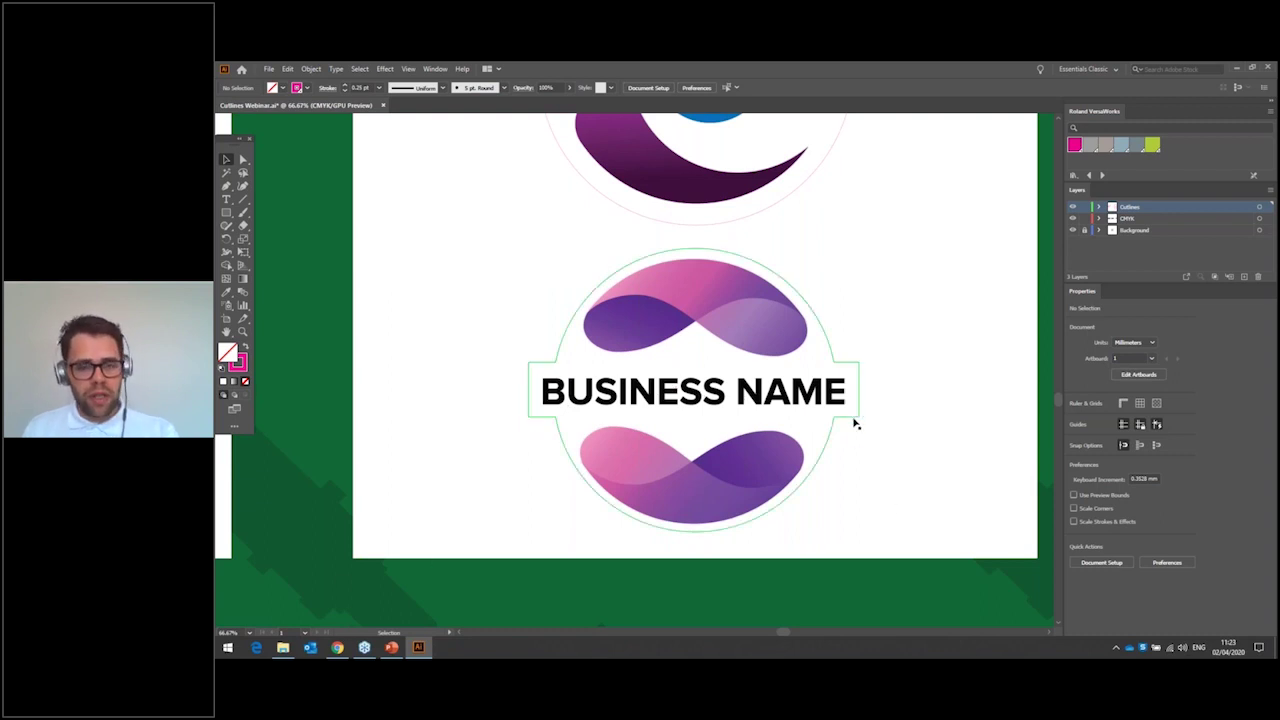
- Select the black TEXT group in the Inside Bleed box and check that the layer list is enabled
scroll(872, 450, "down", 3)
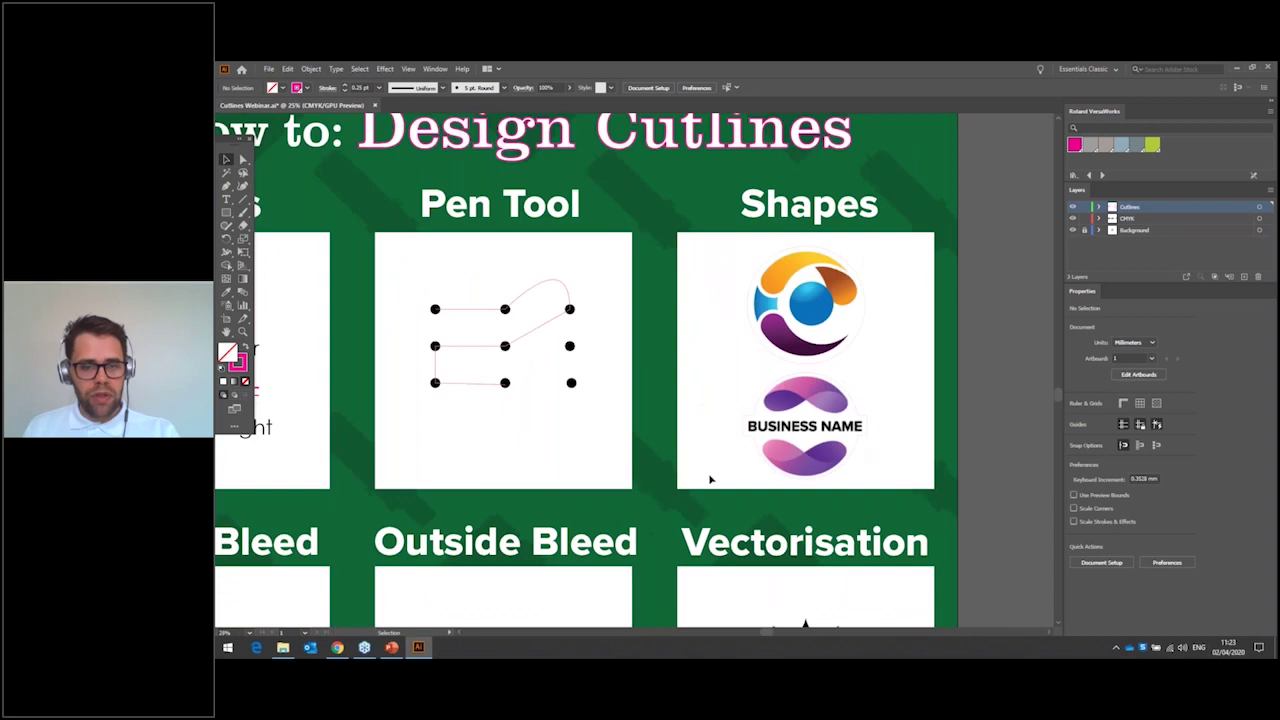
scroll(680, 404, "down", 4)
scroll(700, 390, "left", 5)
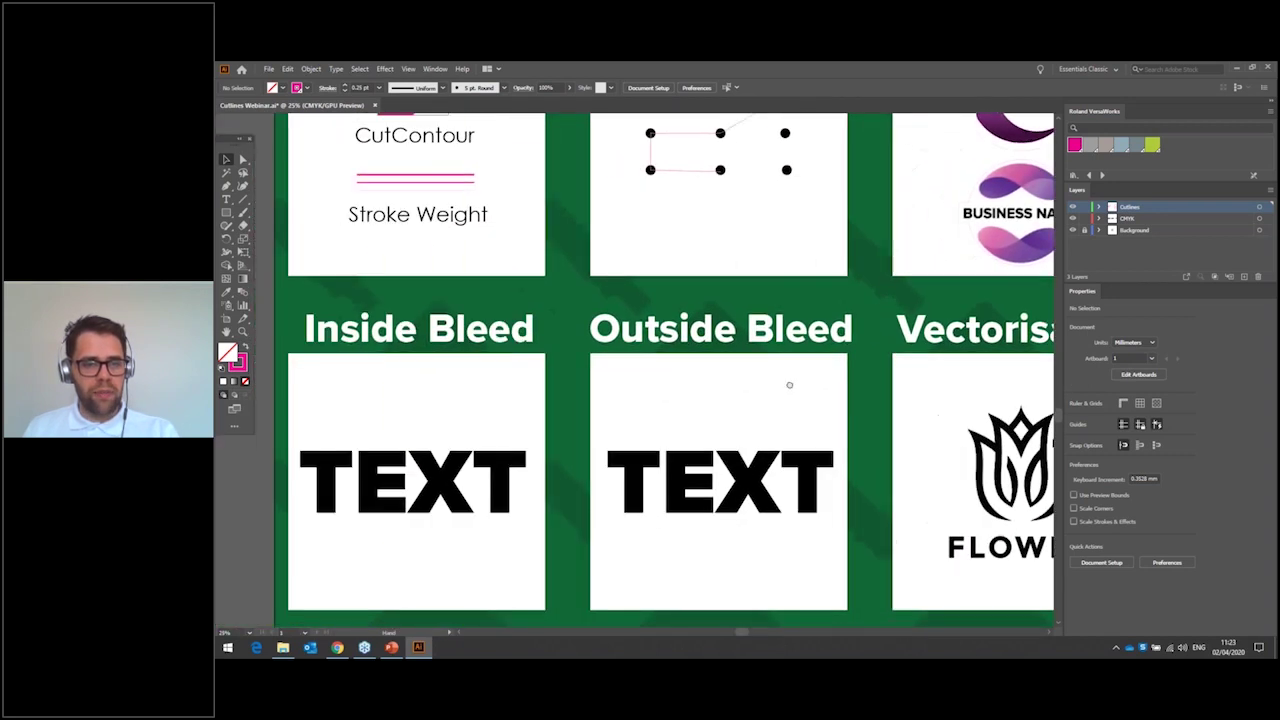
scroll(830, 368, "down", 2)
scroll(677, 380, "up", 1)
left_click_drag(677, 380, 762, 330)
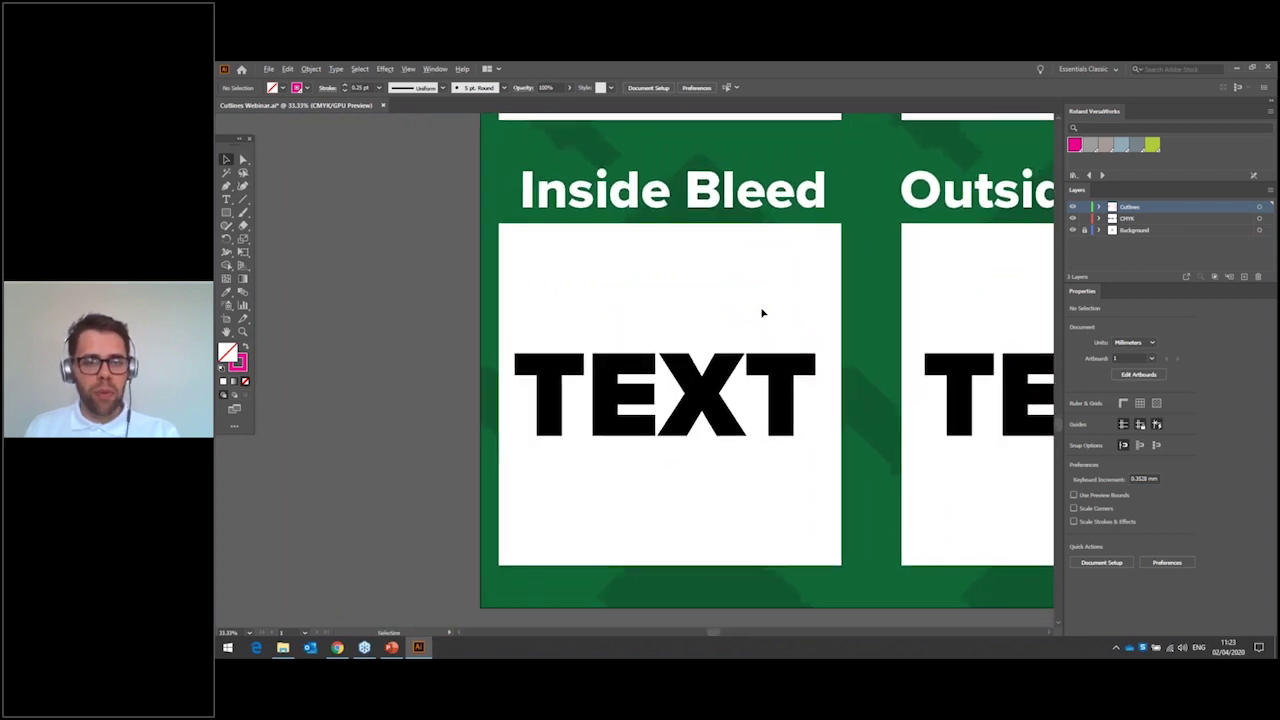
scroll(762, 314, "up", 1)
left_click(560, 395)
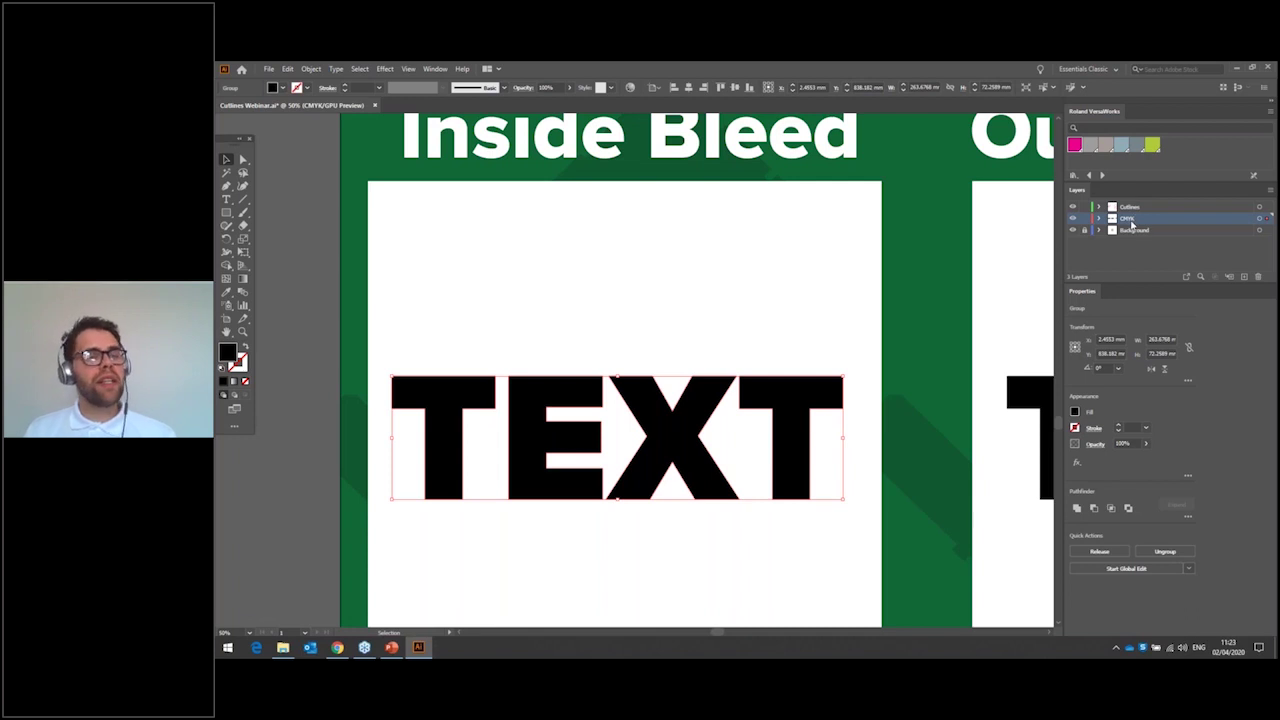
left_click(435, 69)
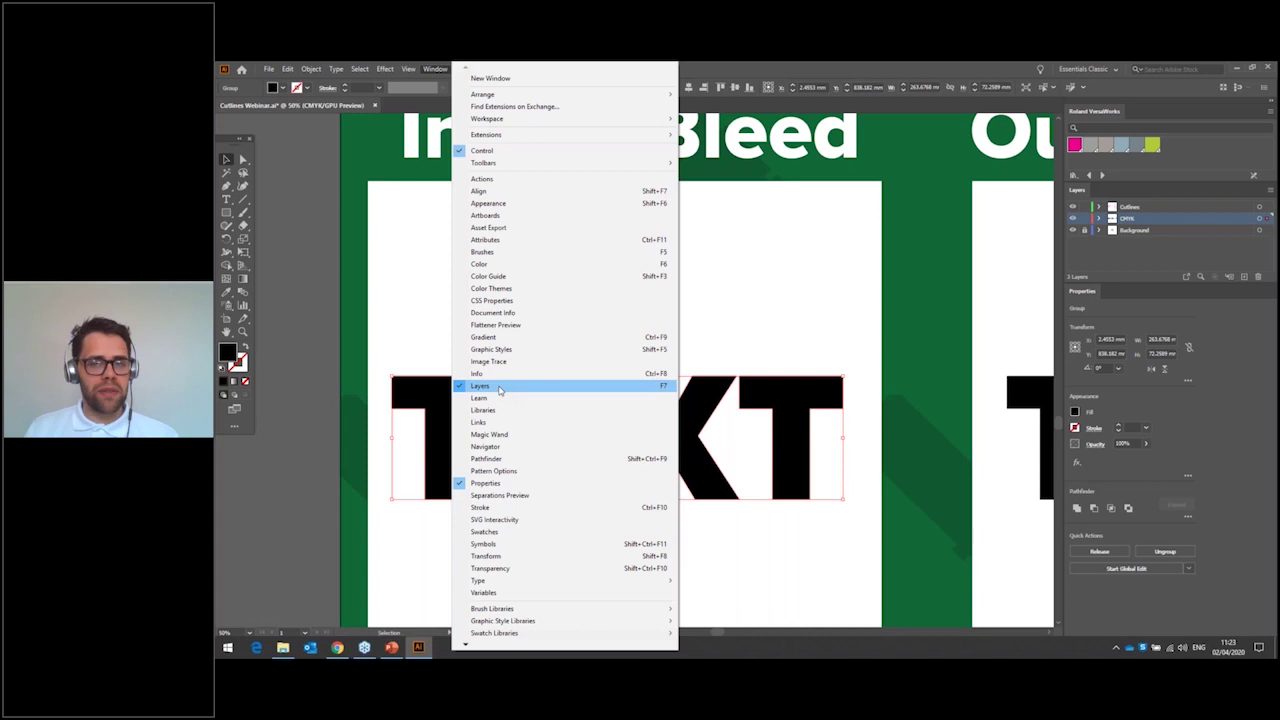
left_click(1139, 262)
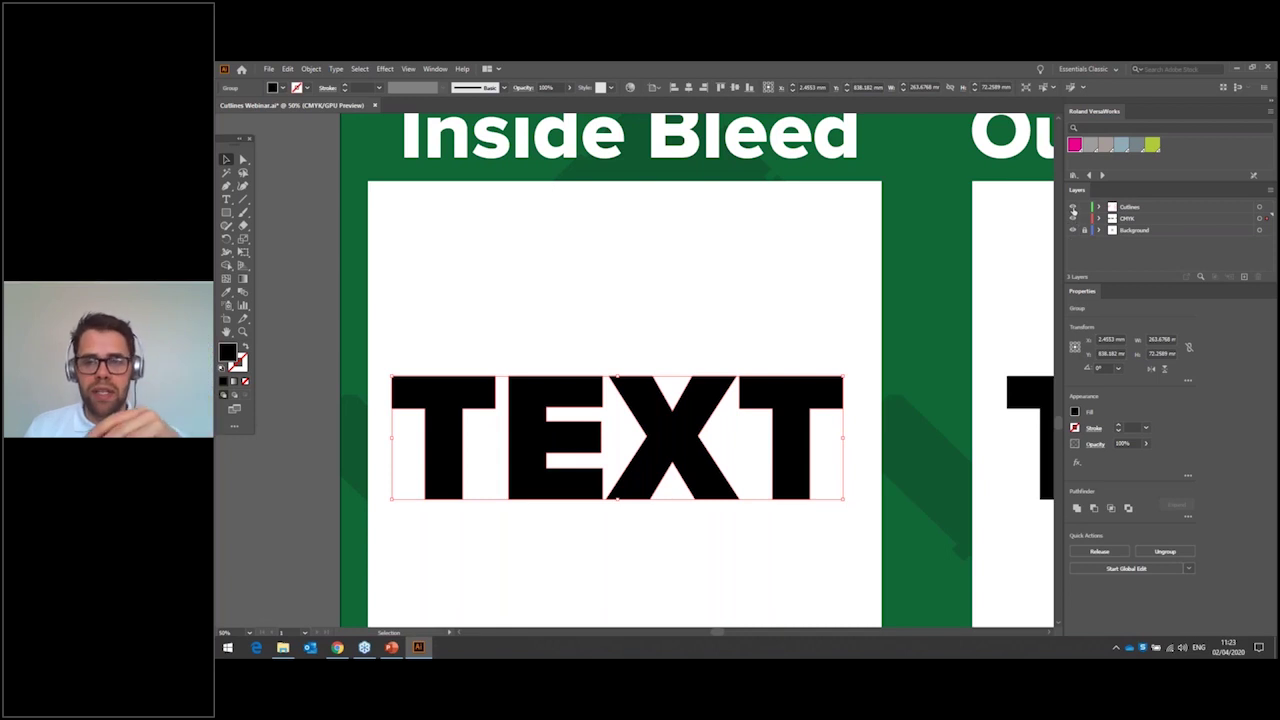
- Hide the Cutlines and CMYK layers to view the whole Background artwork on its own
left_click(1073, 210)
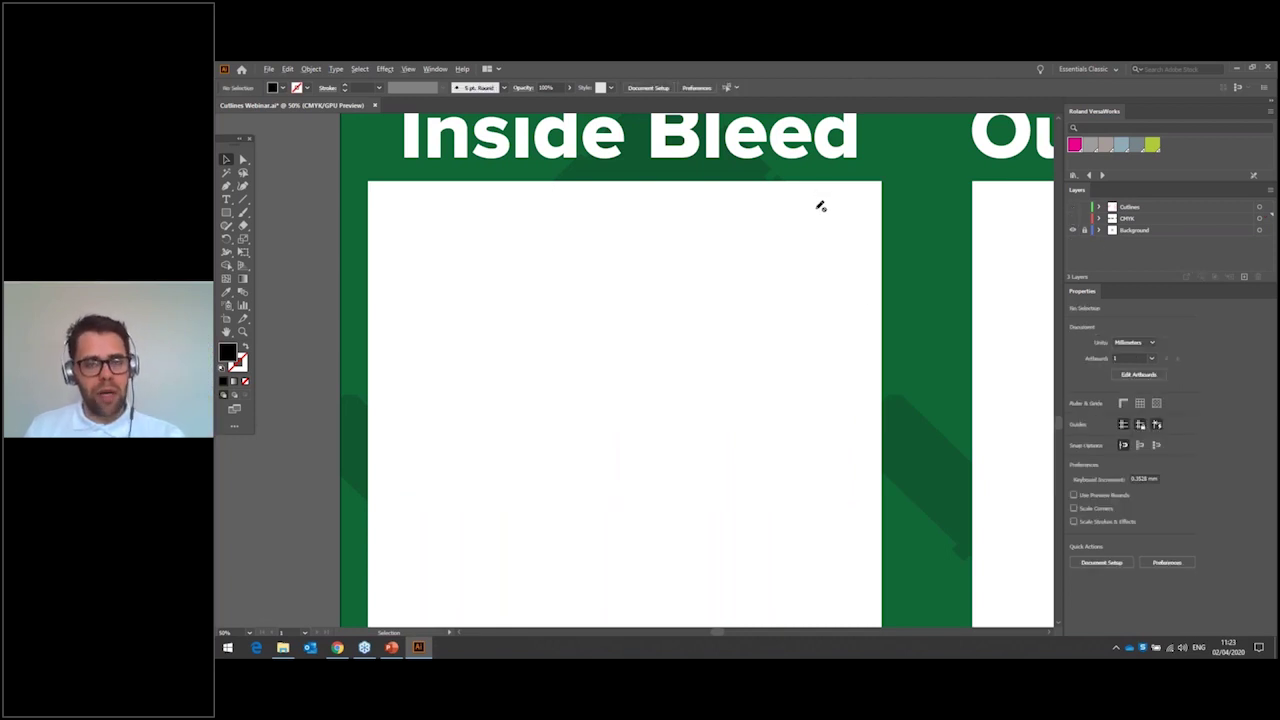
scroll(820, 206, "down", 4)
left_click_drag(820, 206, 663, 360)
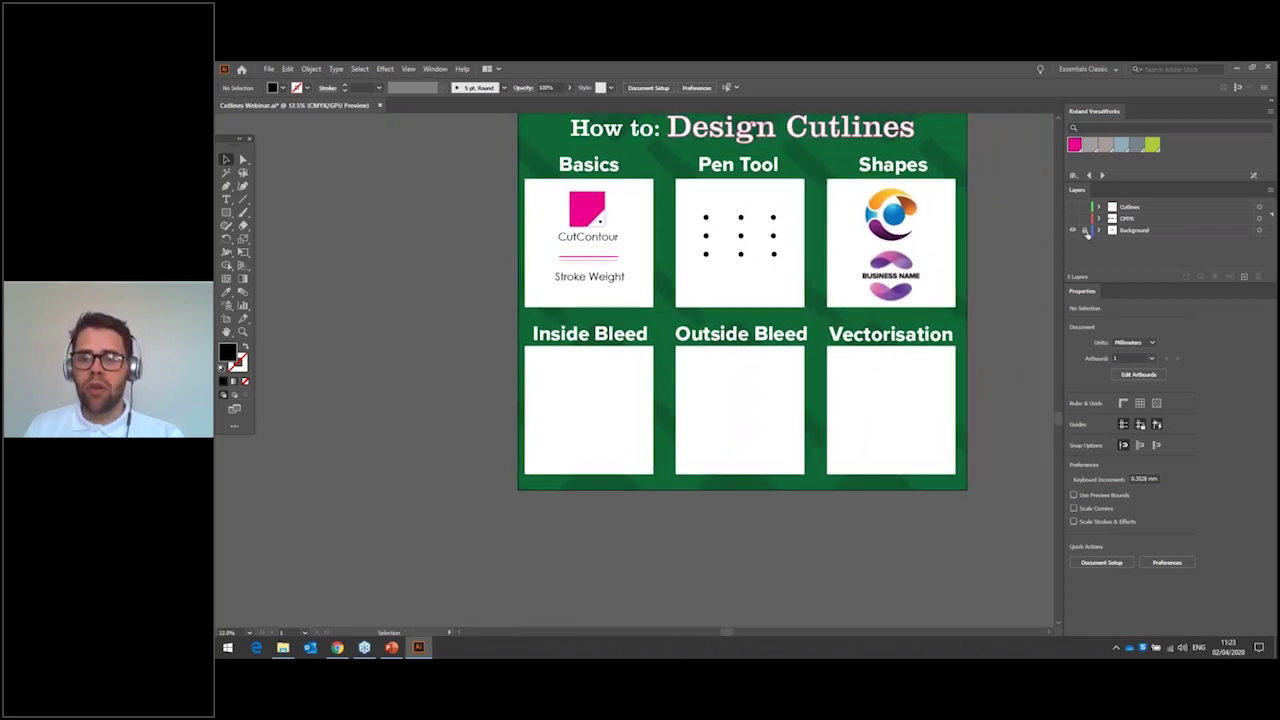
left_click(1084, 231)
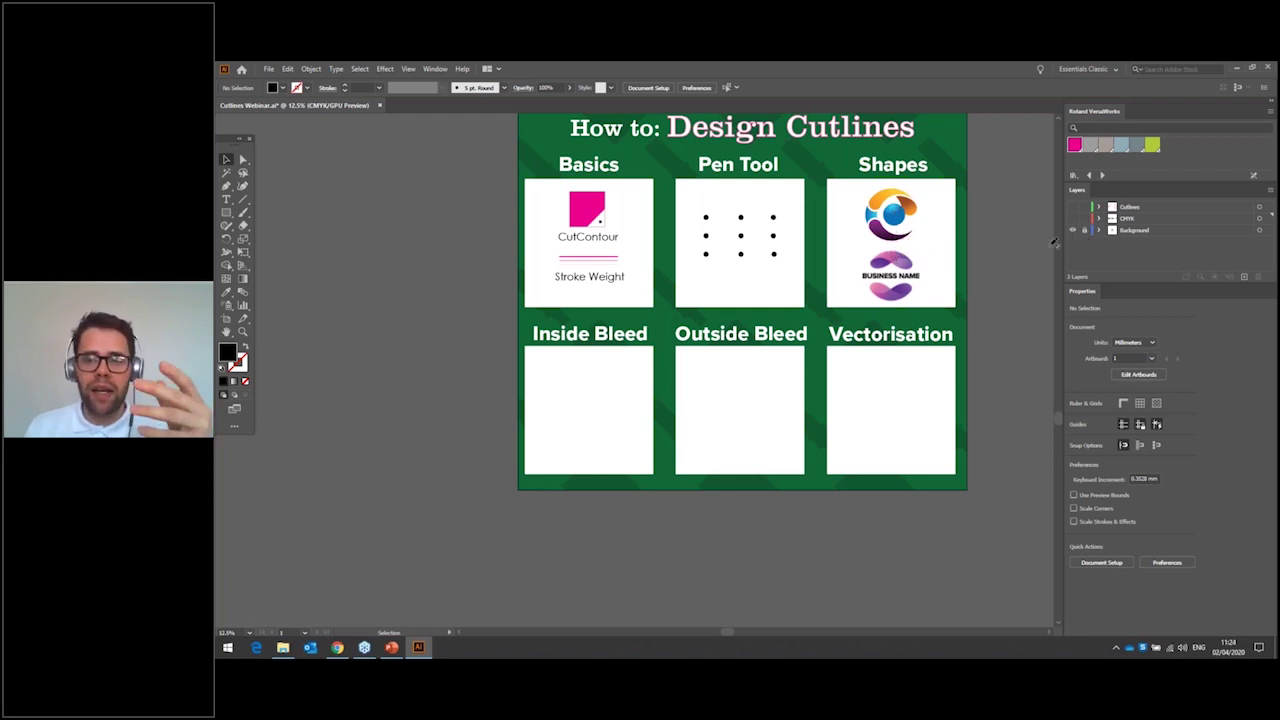
- Show only the CMYK layer and select the FLOWER logo image to inspect the printable artwork
left_click(1073, 231)
left_click(1072, 218)
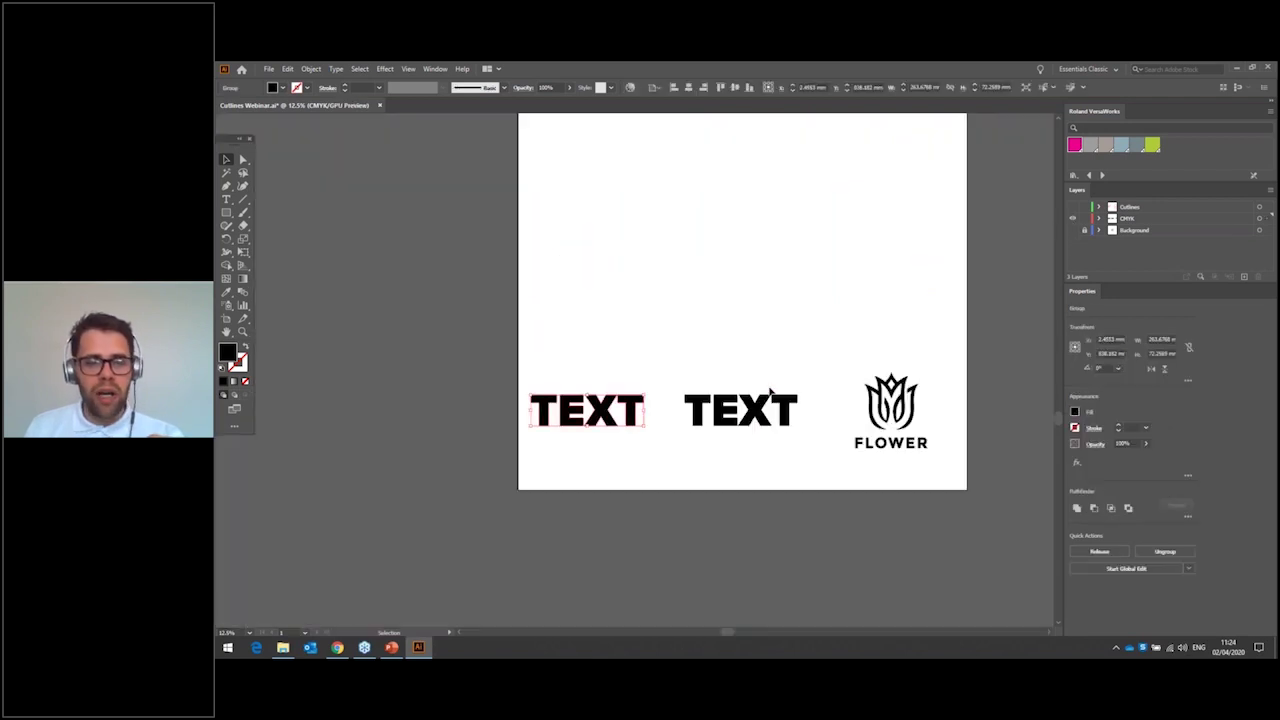
left_click(918, 396)
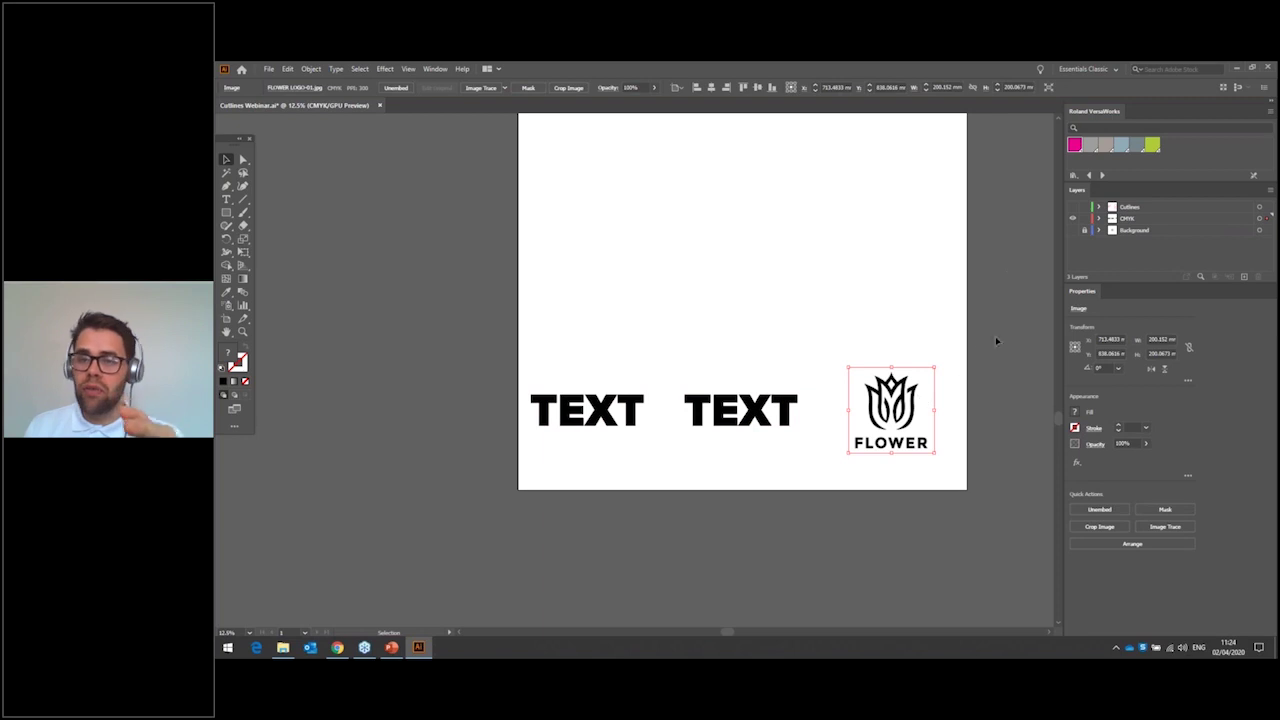
- View the Cutlines layer on its own and make the CMYK and Background layers visible again
left_click(1072, 217)
left_click(1072, 217)
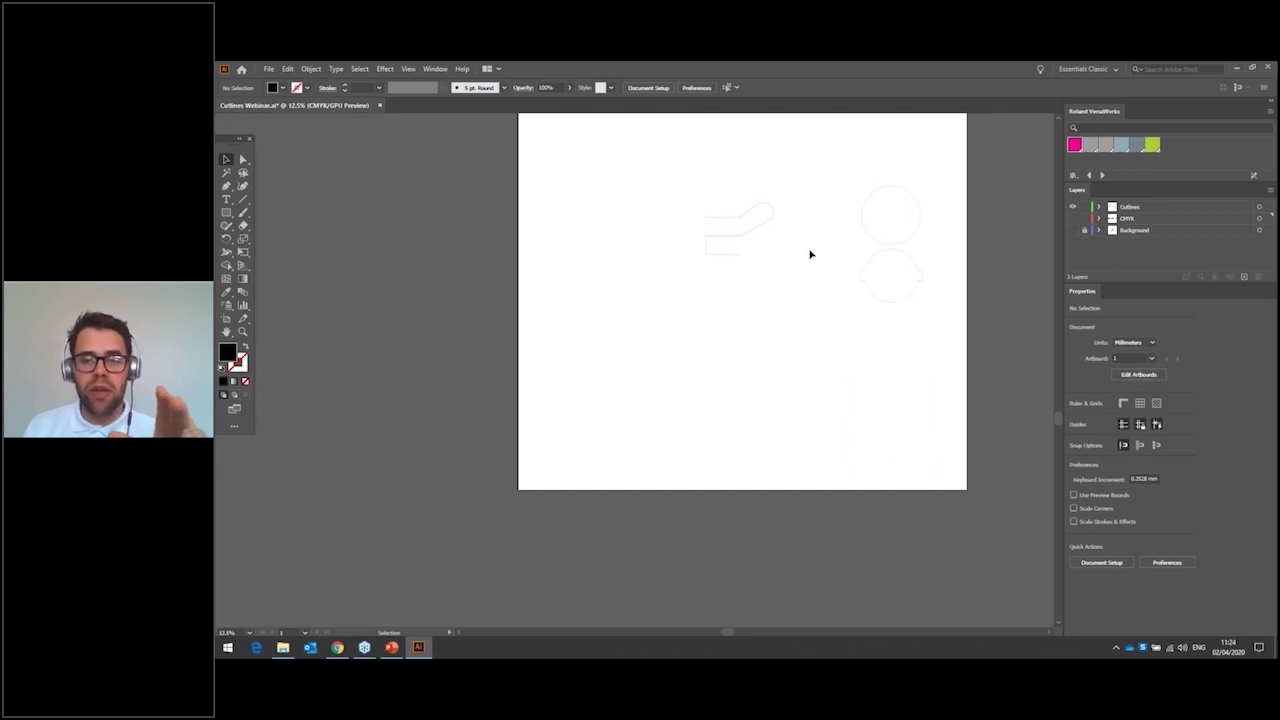
left_click(1072, 218)
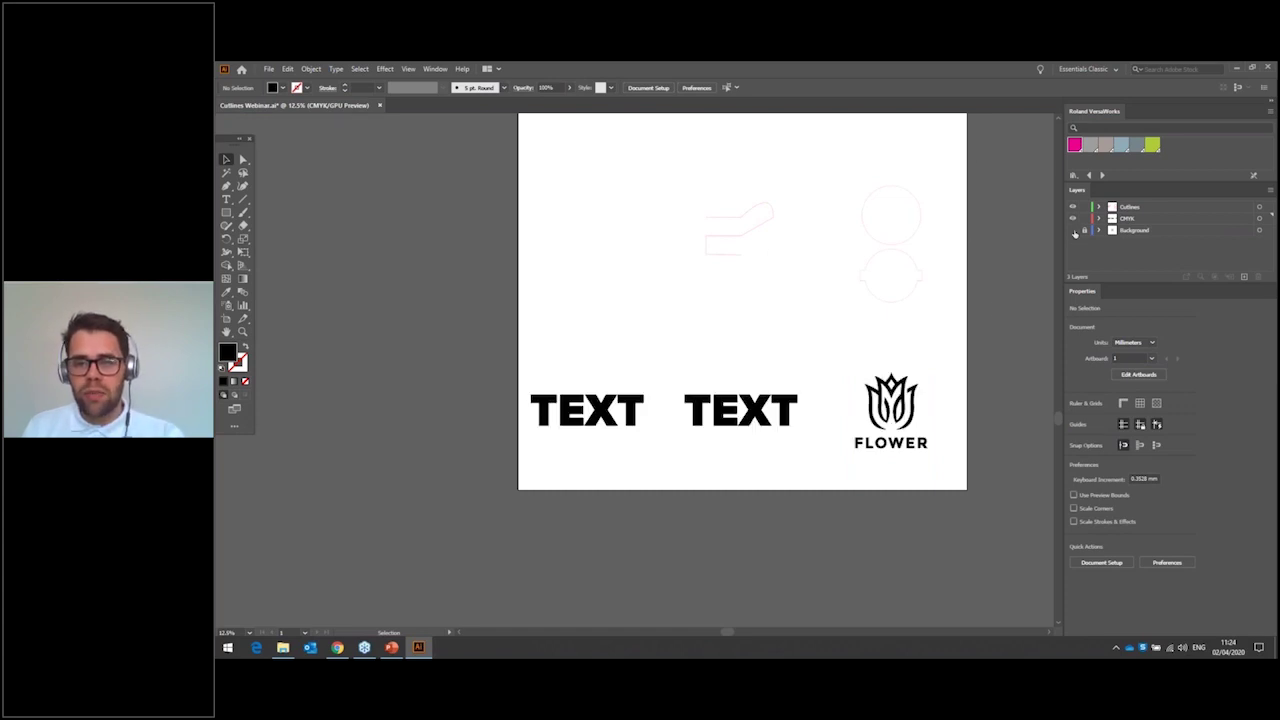
left_click(1073, 230)
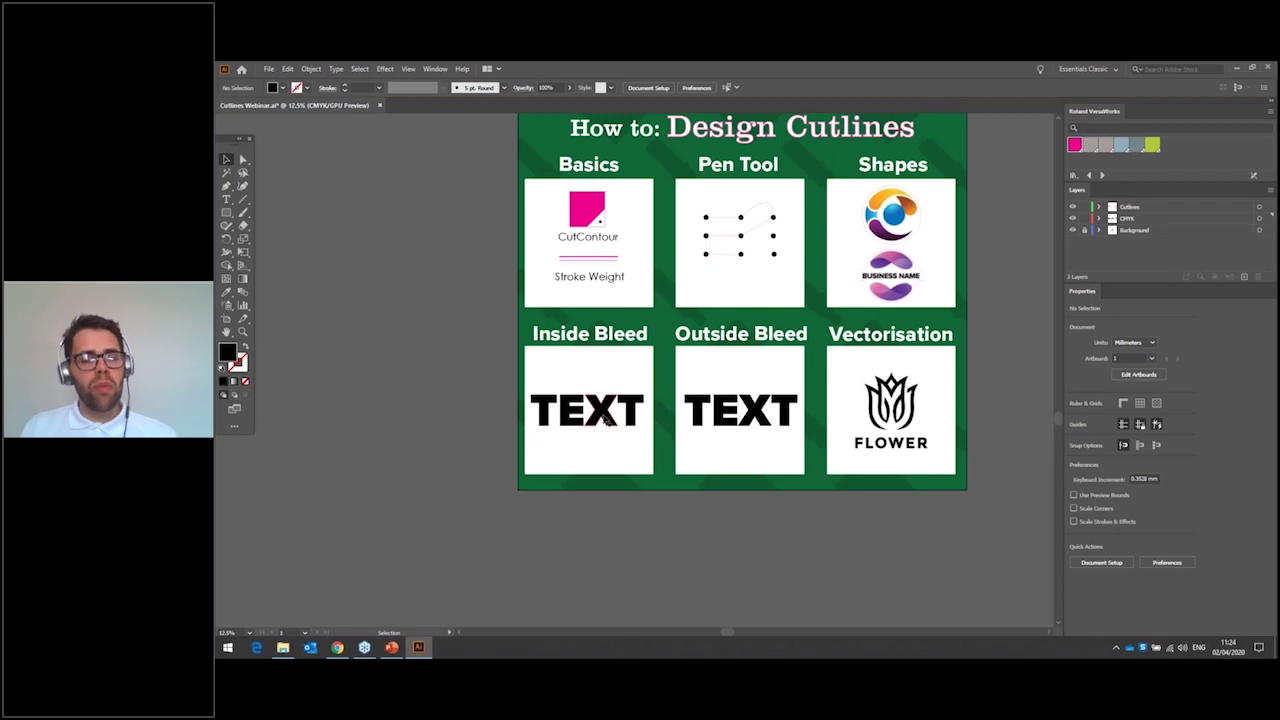
- Duplicate the Inside Bleed TEXT group from the CMYK layer onto the Cutlines layer
left_click(630, 410)
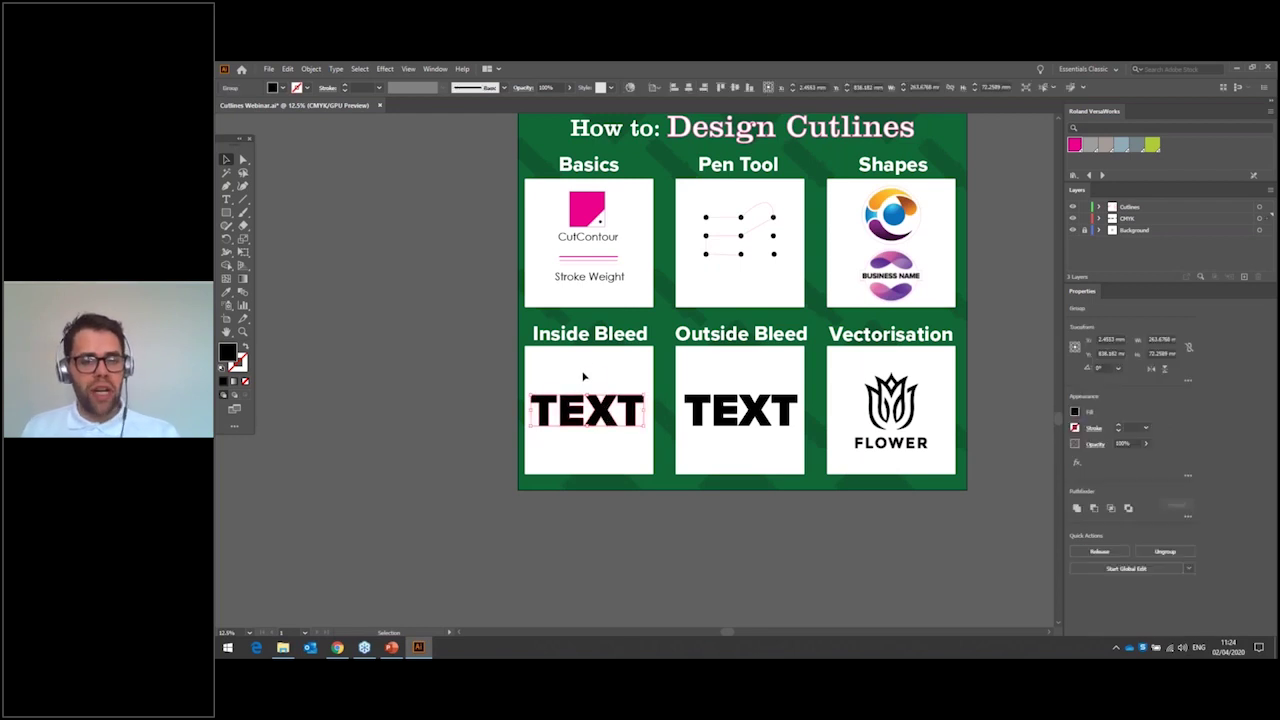
scroll(588, 385, "up", 3)
left_click(634, 365)
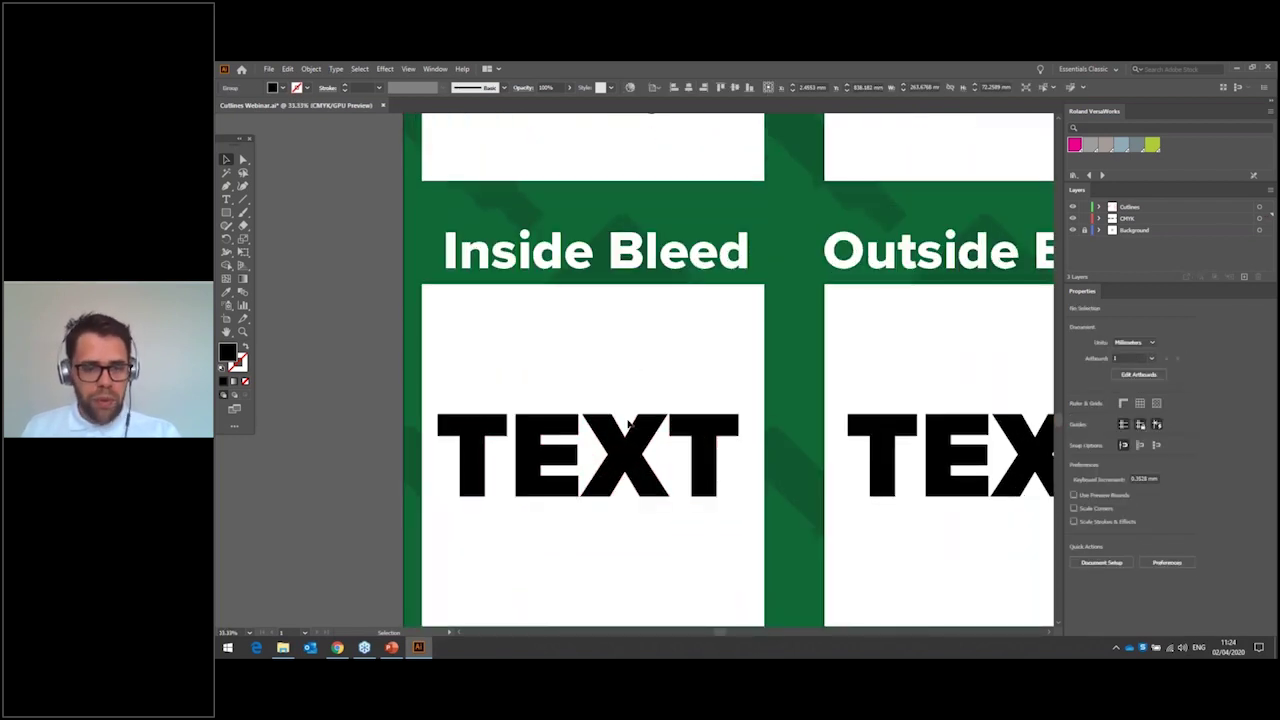
left_click_drag(664, 532, 686, 420)
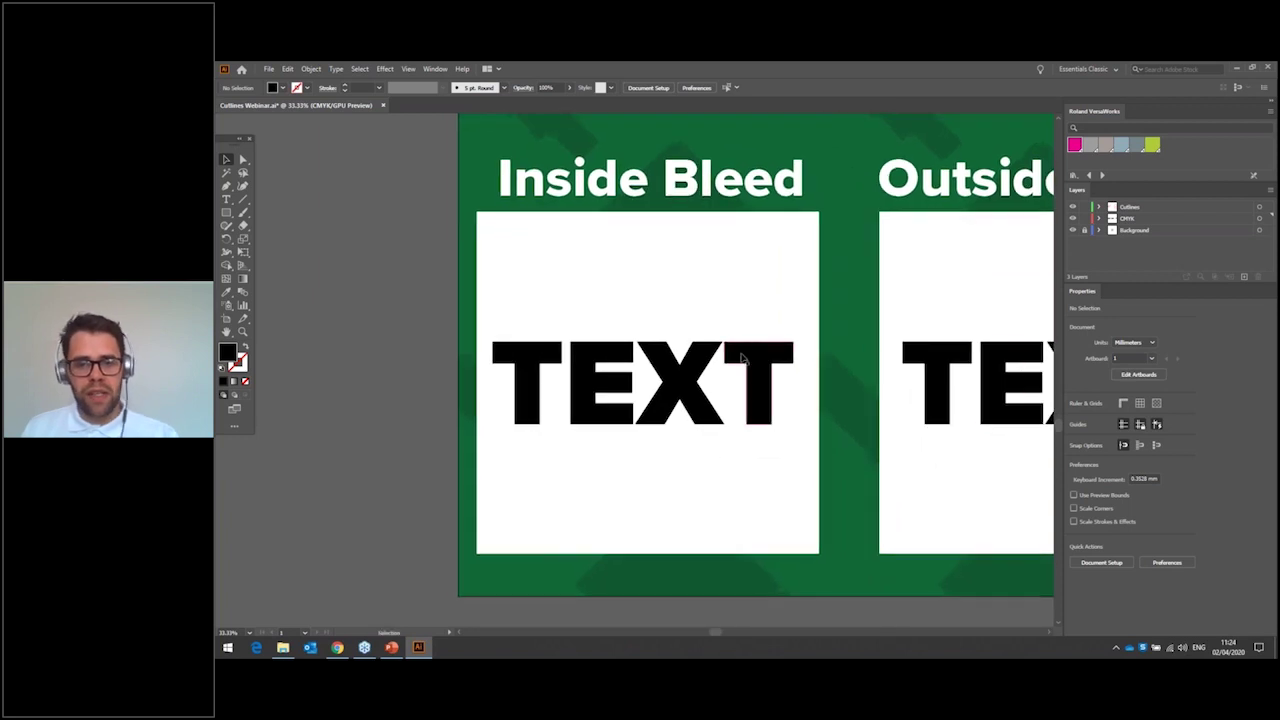
left_click(620, 400)
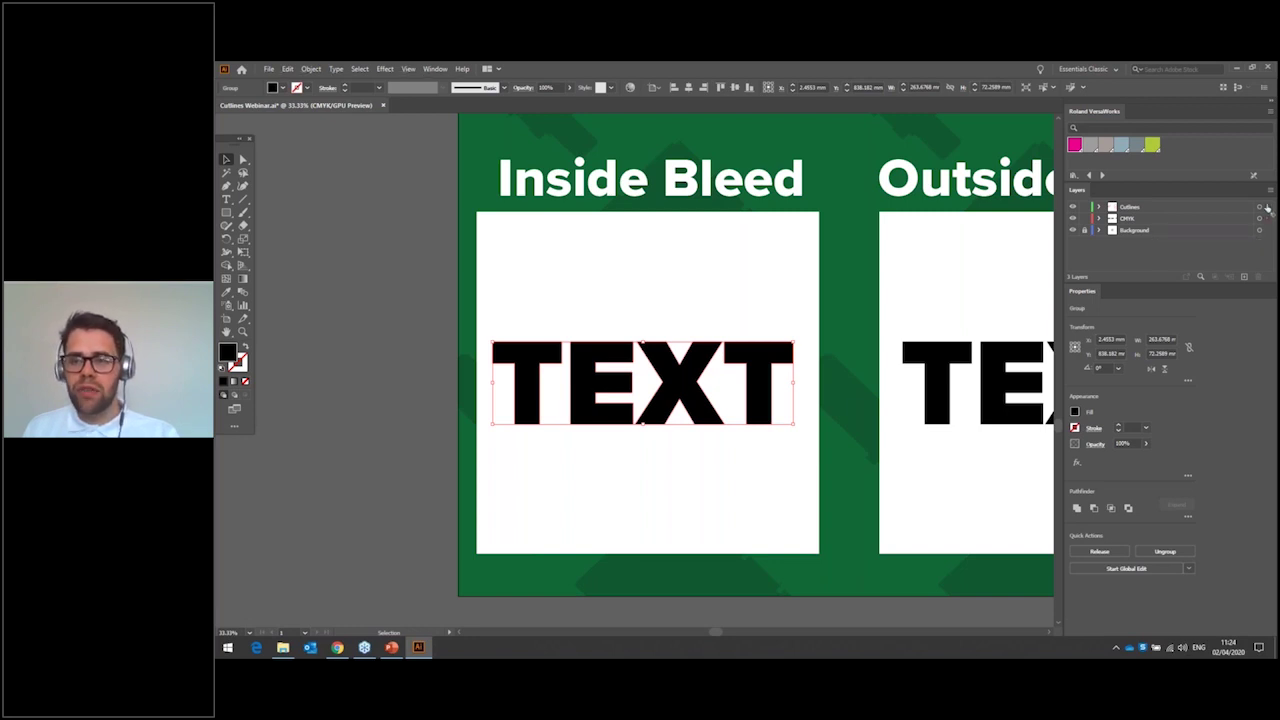
left_click_drag(1267, 218, 1267, 207)
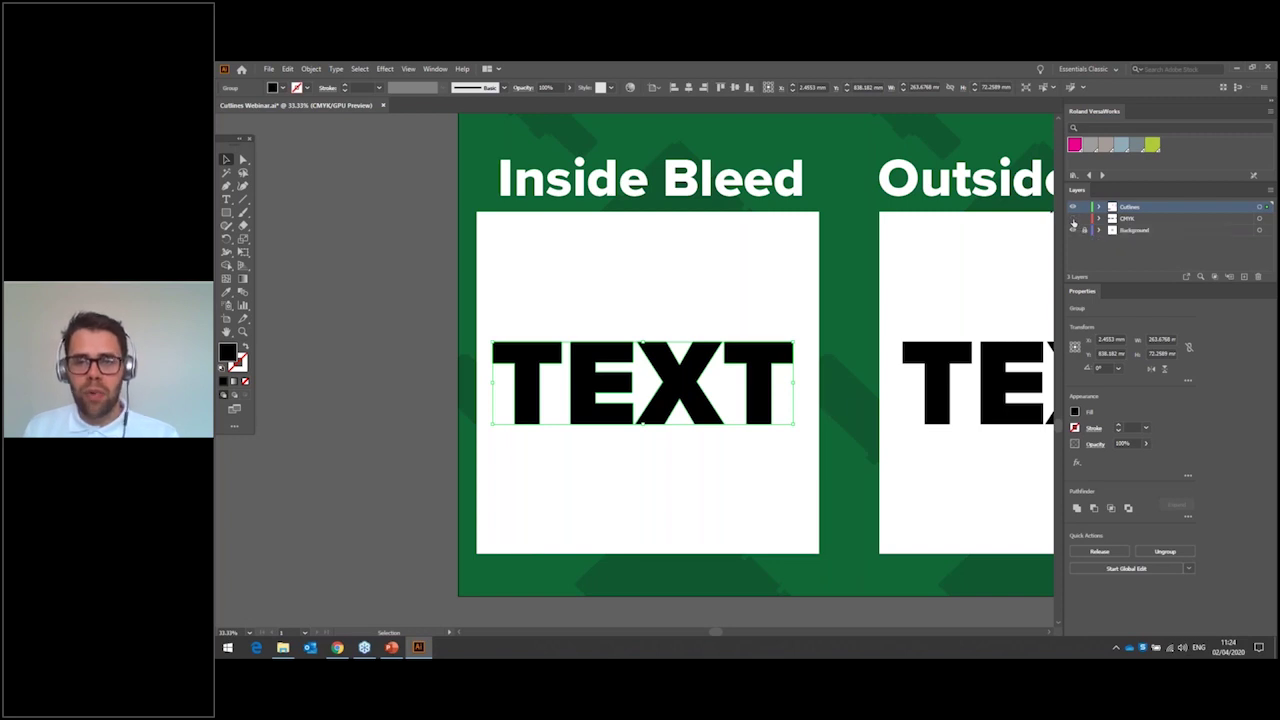
- Hide the CMYK layer and set the fill of the TEXT copy on the Cutlines layer to None
left_click(1073, 220)
left_click(707, 302)
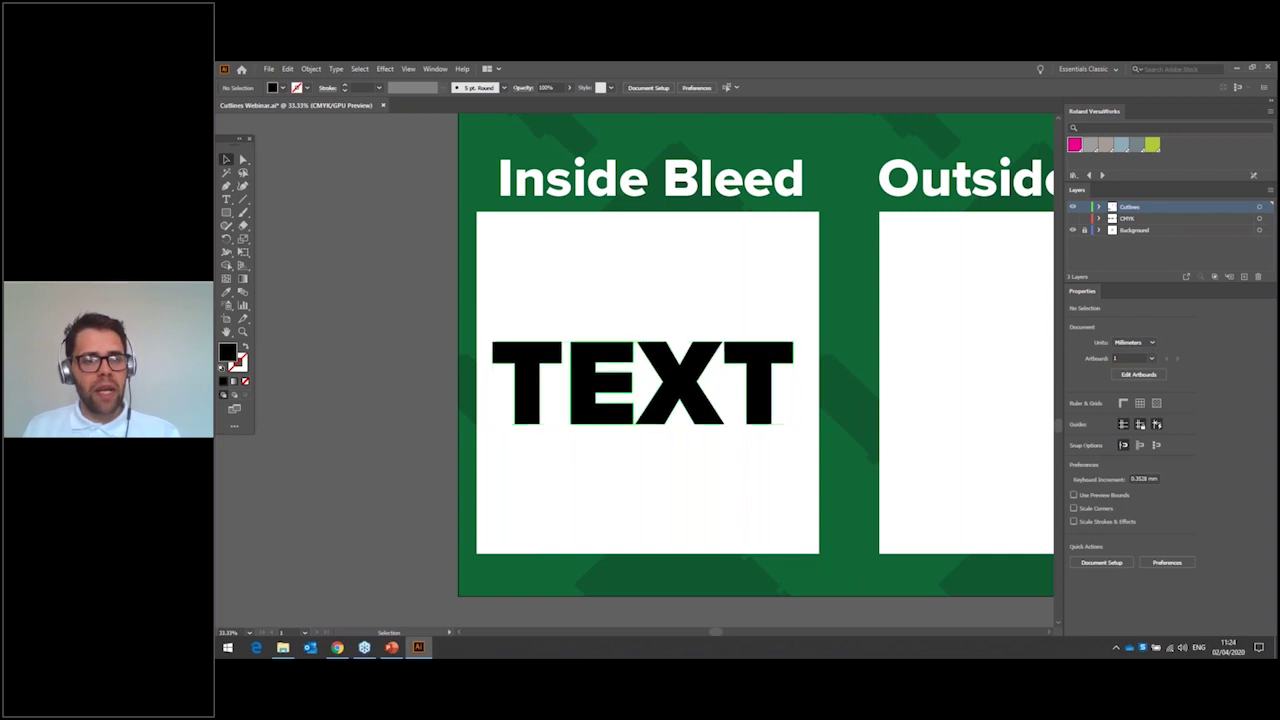
left_click(647, 345)
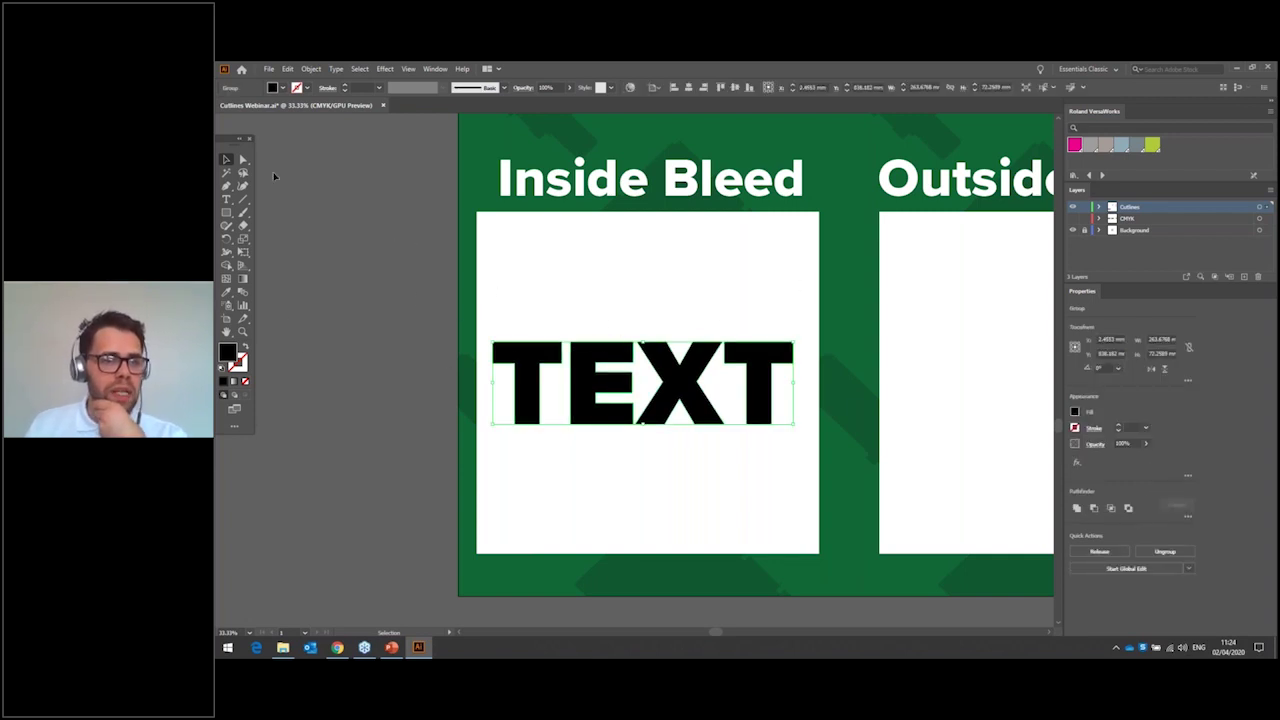
left_click(283, 88)
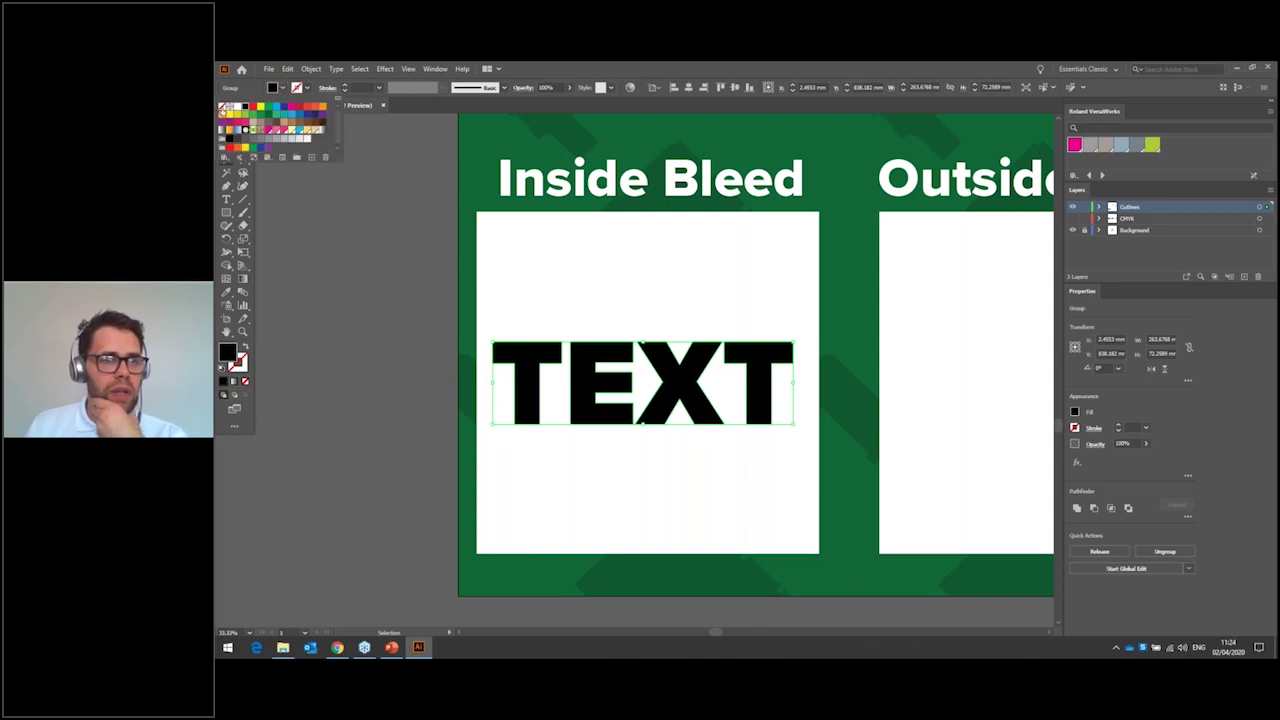
left_click(223, 107)
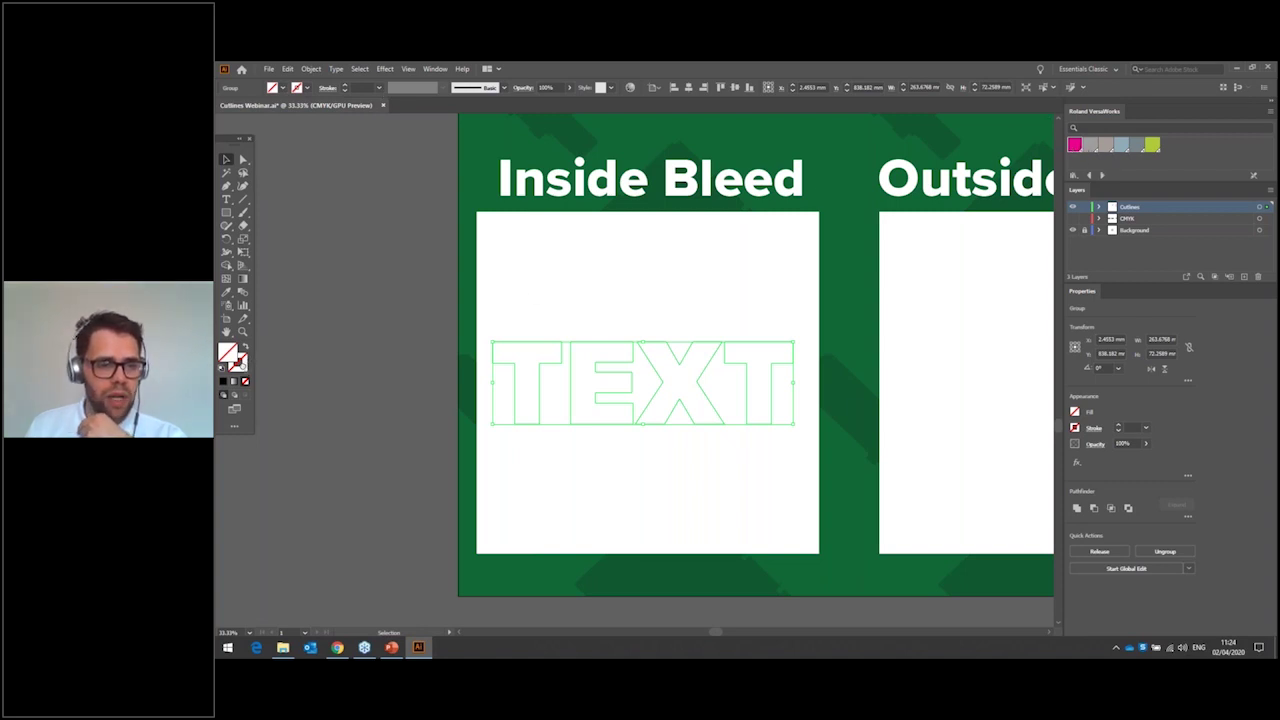
- Give the TEXT outlines a magenta CutContour stroke with a weight of 0.25 pt
left_click(223, 381)
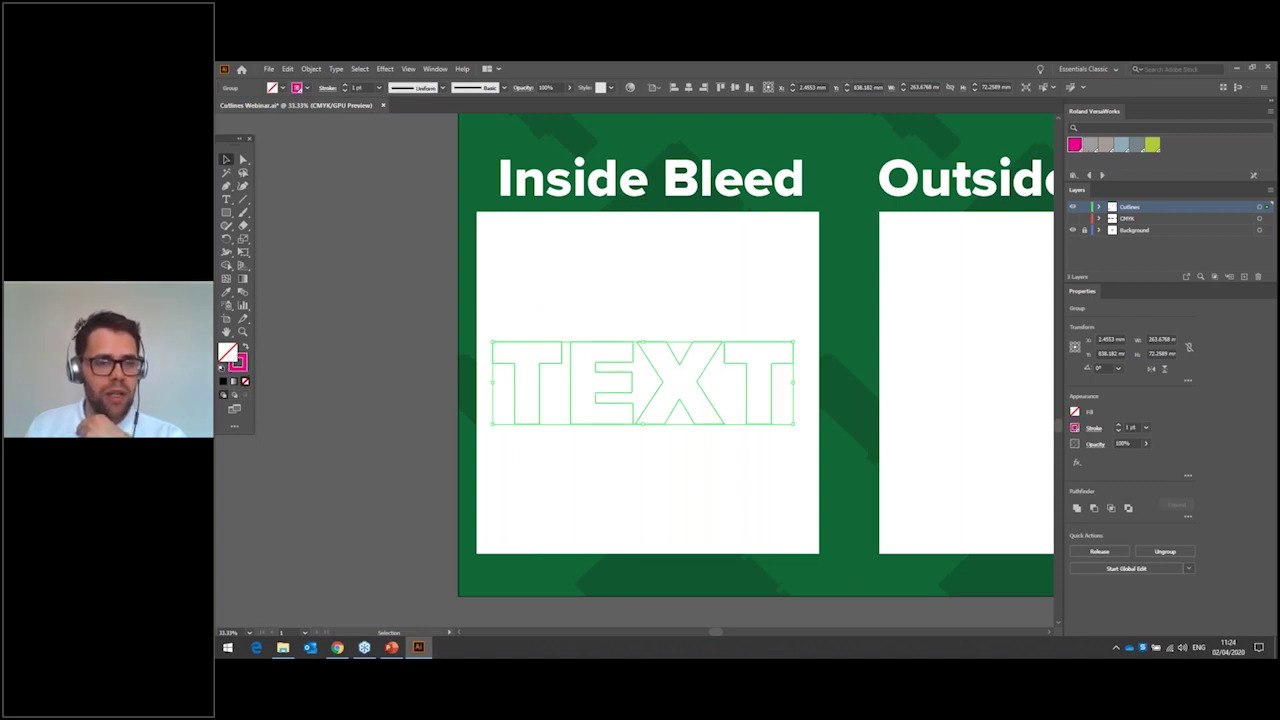
left_click(345, 91)
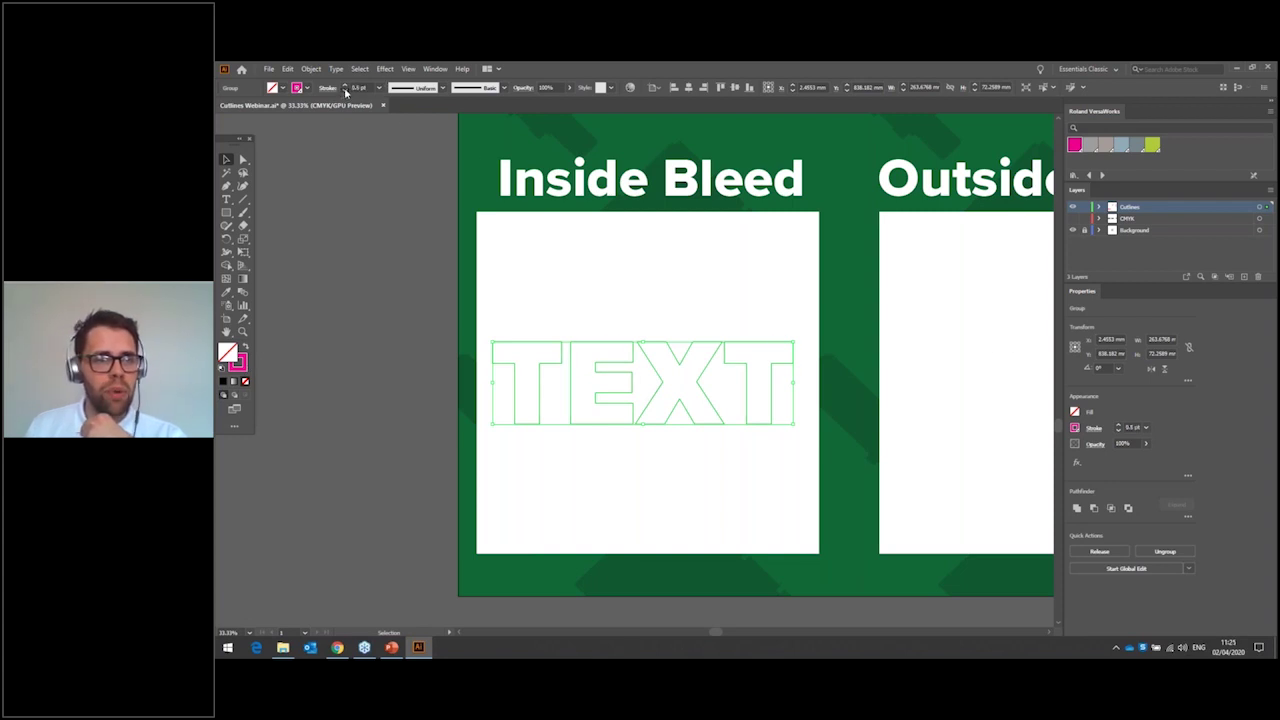
left_click(376, 231)
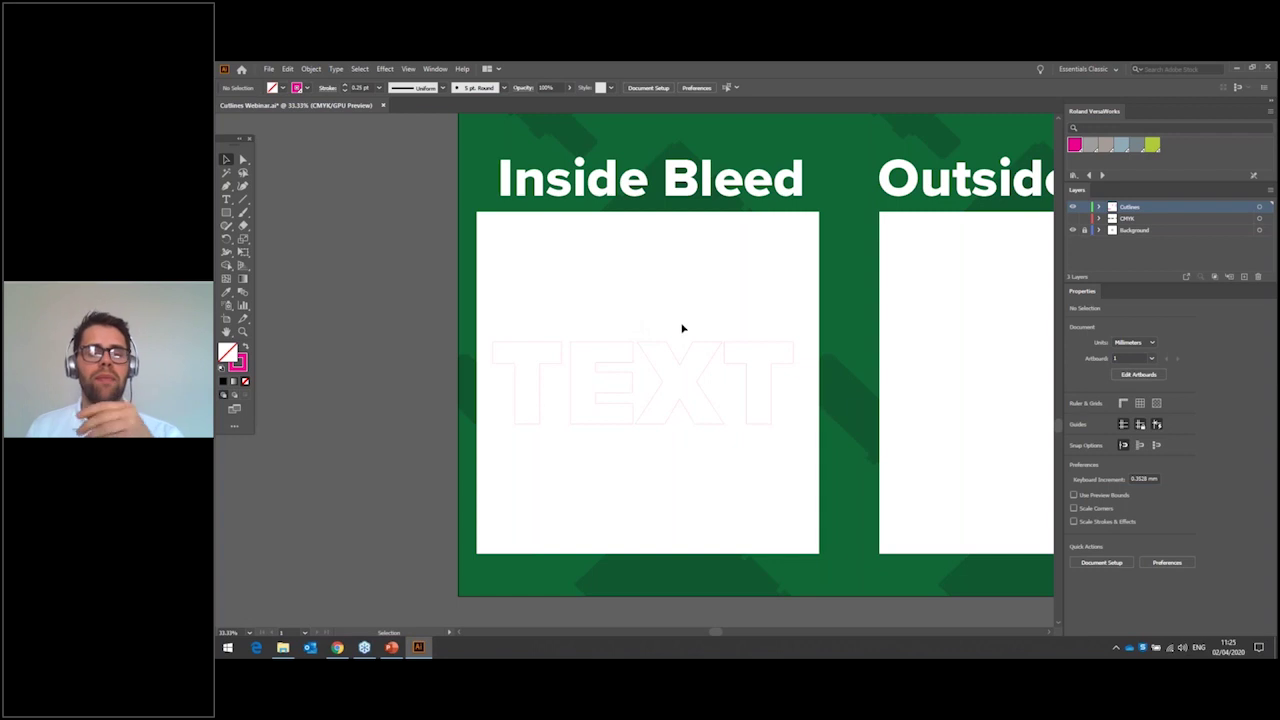
- Show the CMYK layer and examine up close how the magenta cutline sits on the edges of the black letters
scroll(689, 317, "up", 1)
scroll(688, 318, "down", 1)
scroll(688, 318, "up", 1)
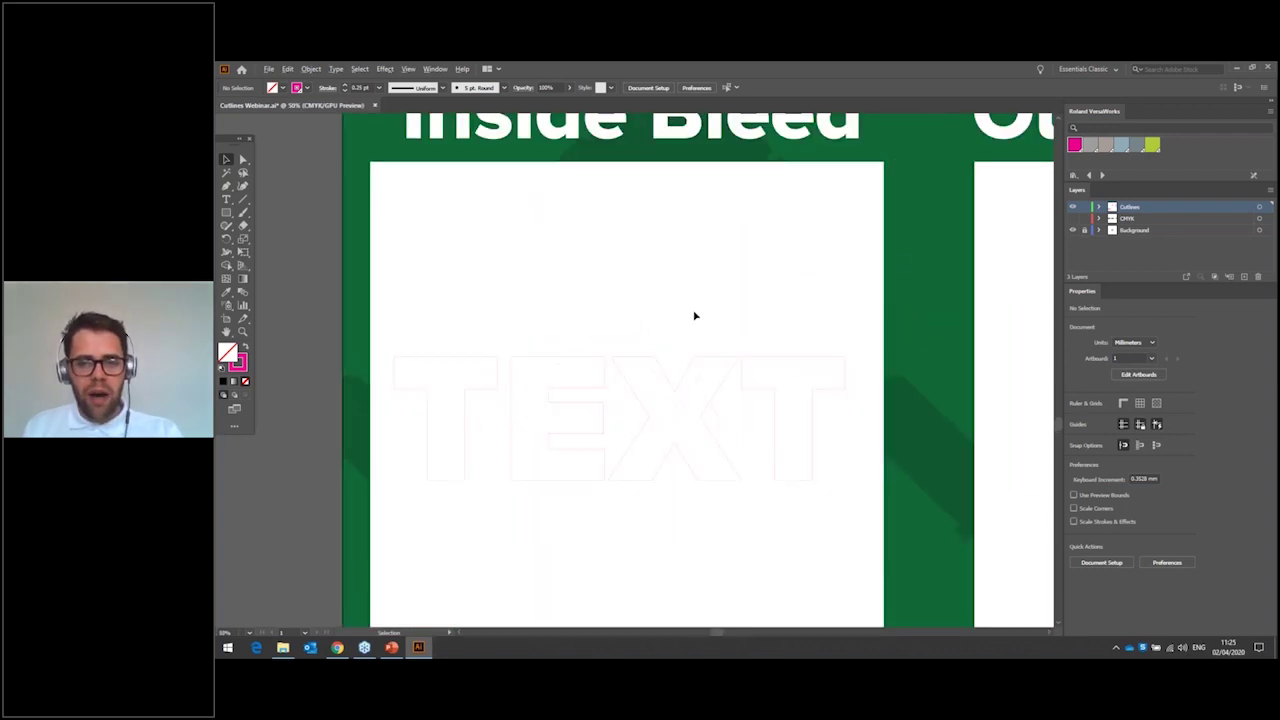
left_click(1073, 219)
scroll(629, 363, "up", 3)
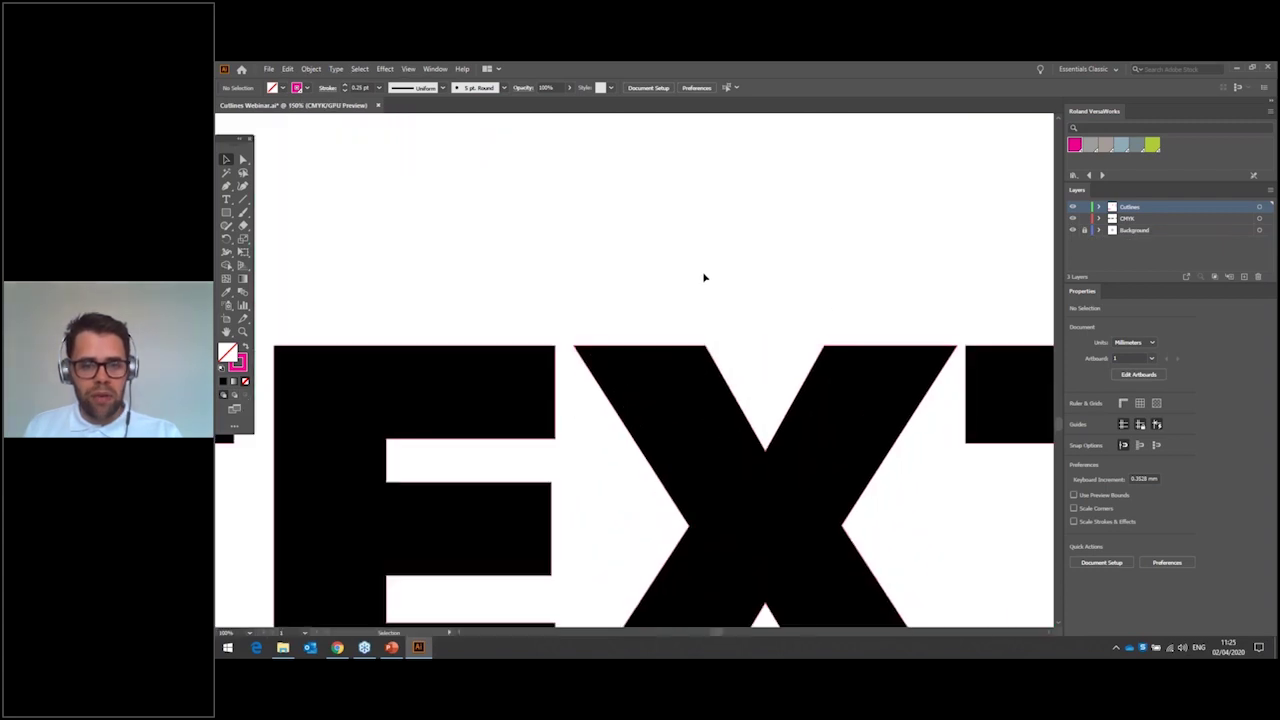
scroll(711, 344, "up", 6)
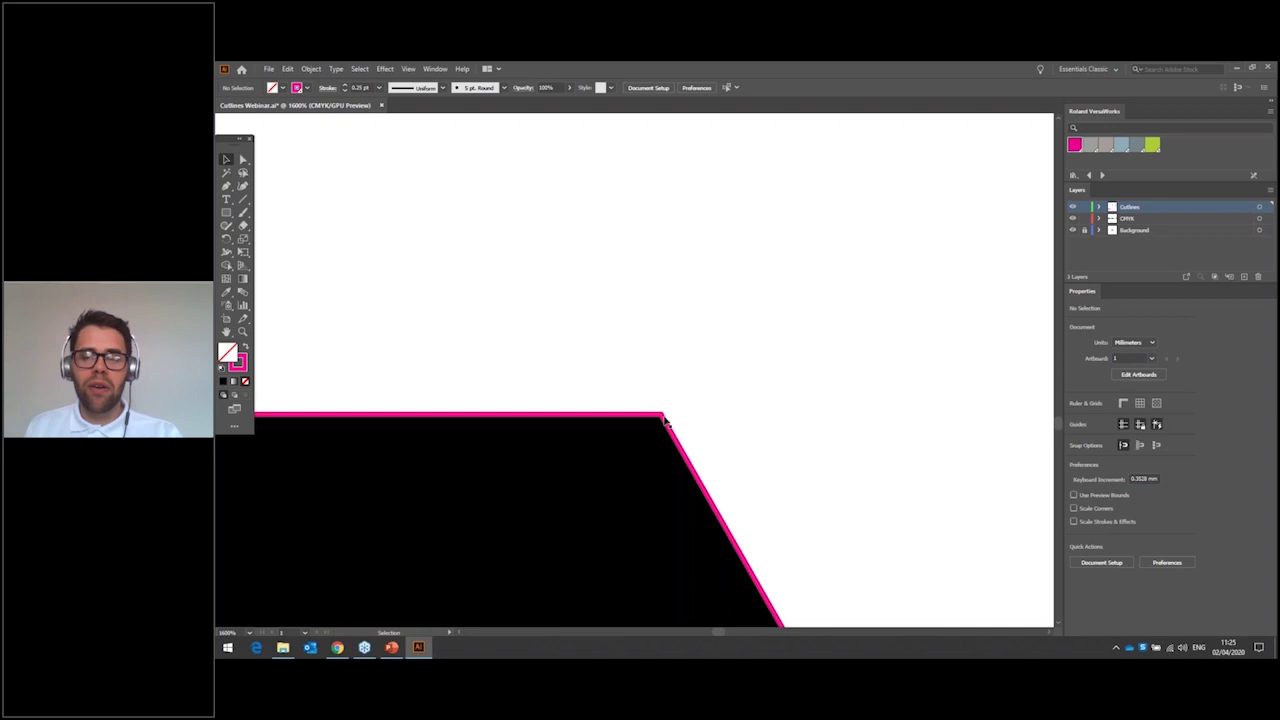
scroll(737, 326, "down", 5)
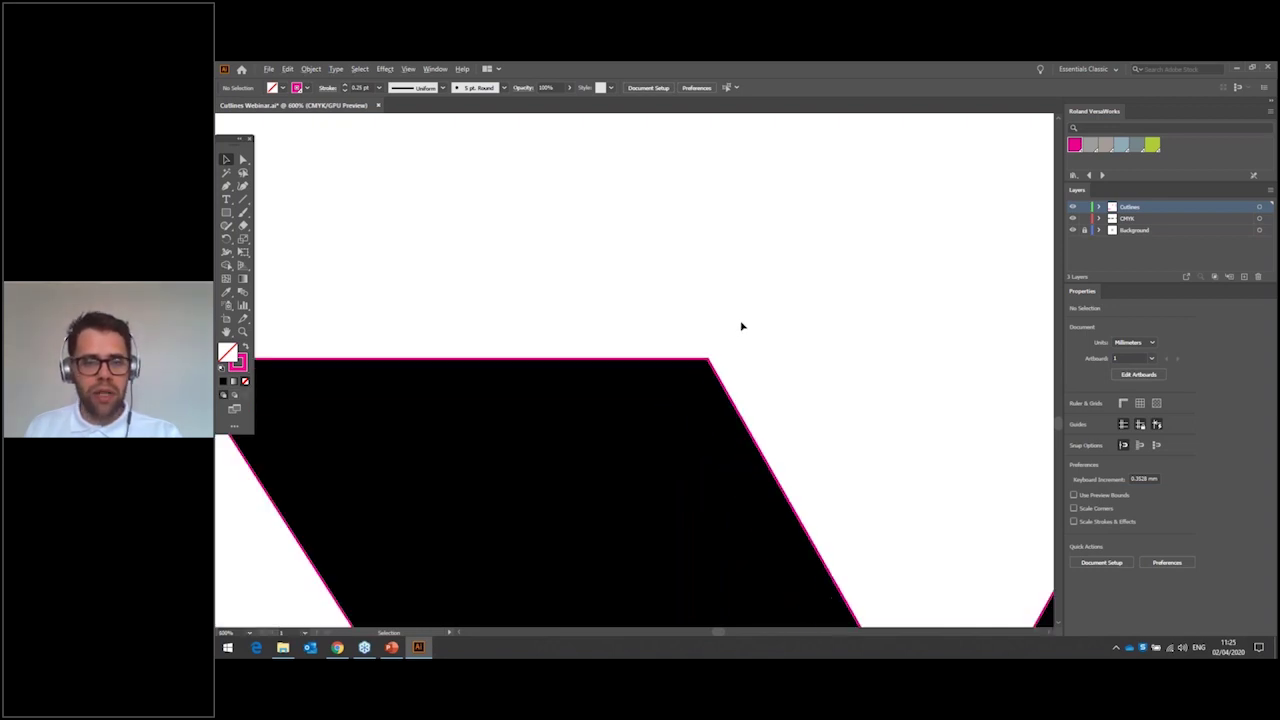
scroll(750, 328, "down", 2)
scroll(751, 329, "up", 1)
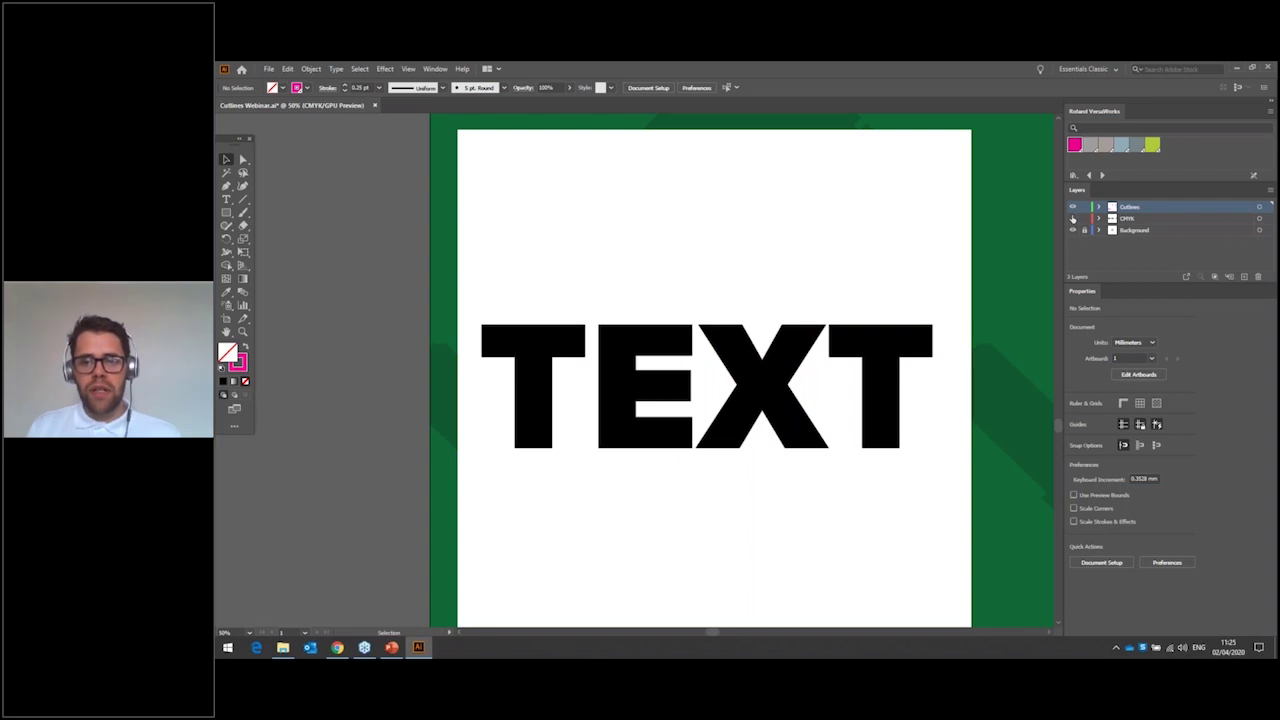
- Hide the CMYK layer and select the magenta Inside Bleed TEXT outlines on the Cutlines layer
left_click(1072, 218)
scroll(697, 305, "up", 1)
scroll(697, 305, "down", 1)
left_click_drag(459, 302, 960, 486)
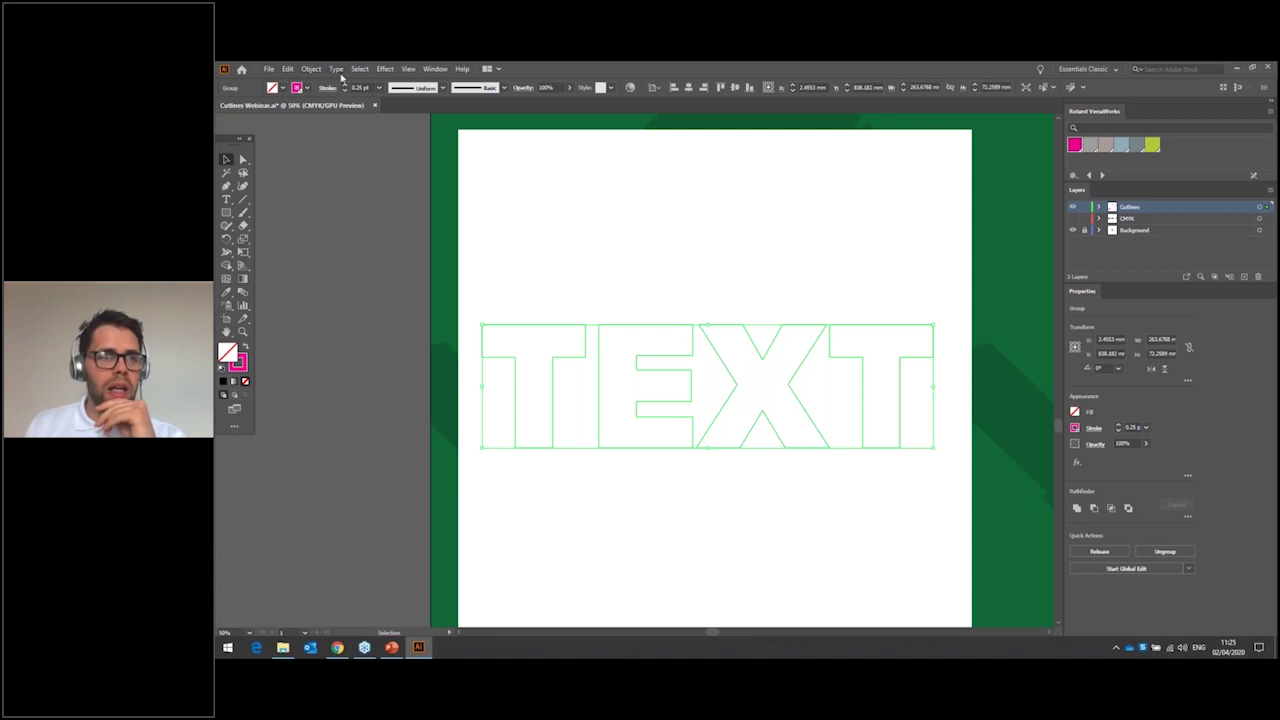
- Apply a live Offset Path effect of -2 mm with miter joins to the selected TEXT outlines
left_click(311, 69)
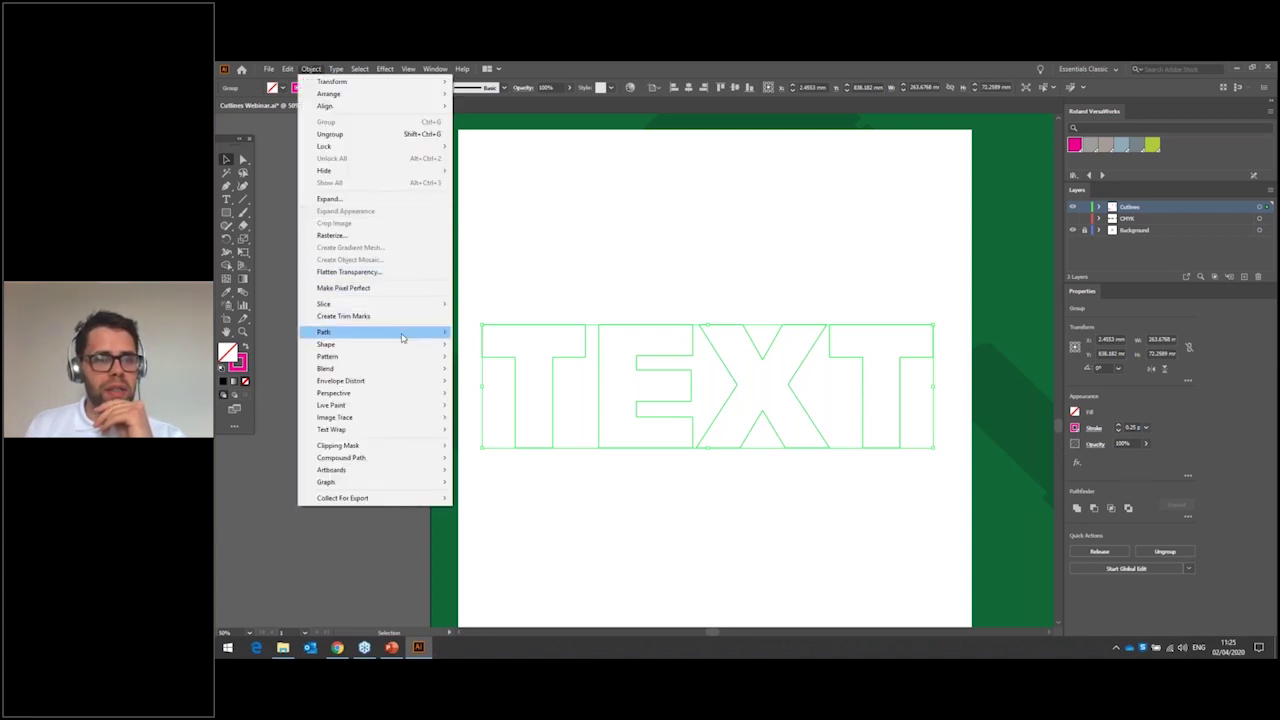
mouse_move(403, 336)
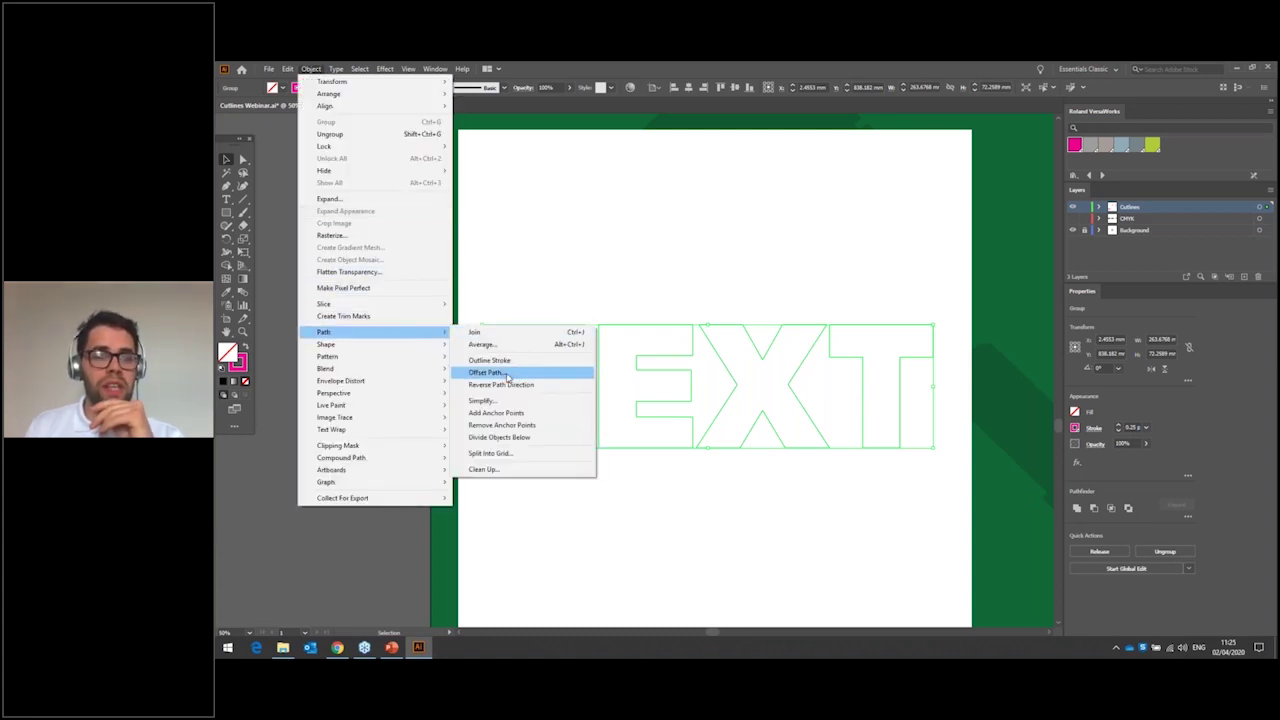
mouse_move(385, 69)
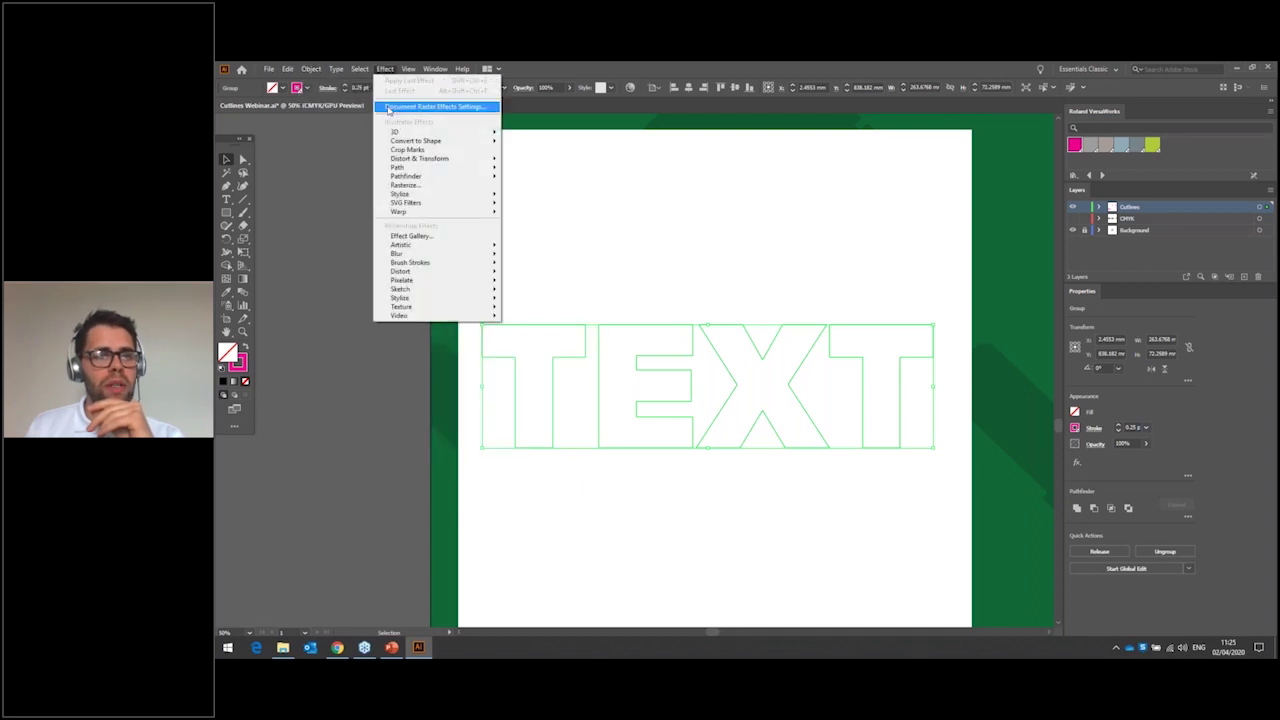
mouse_move(416, 168)
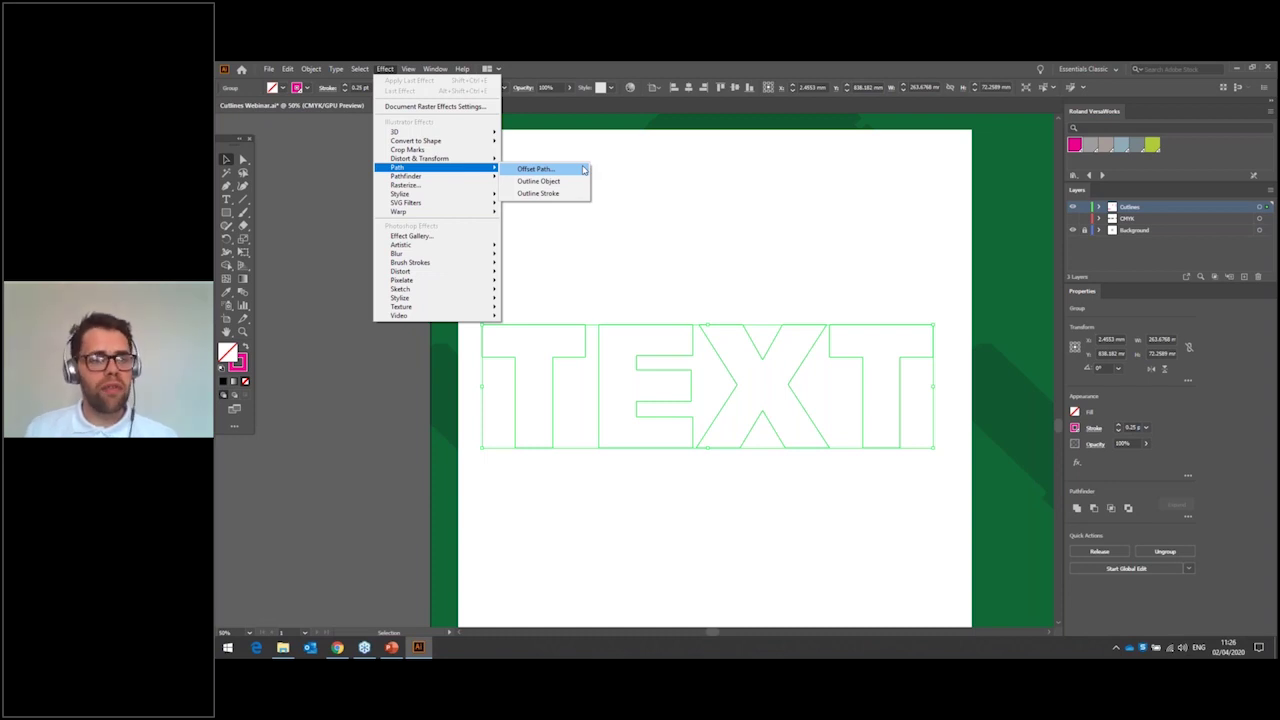
left_click(575, 169)
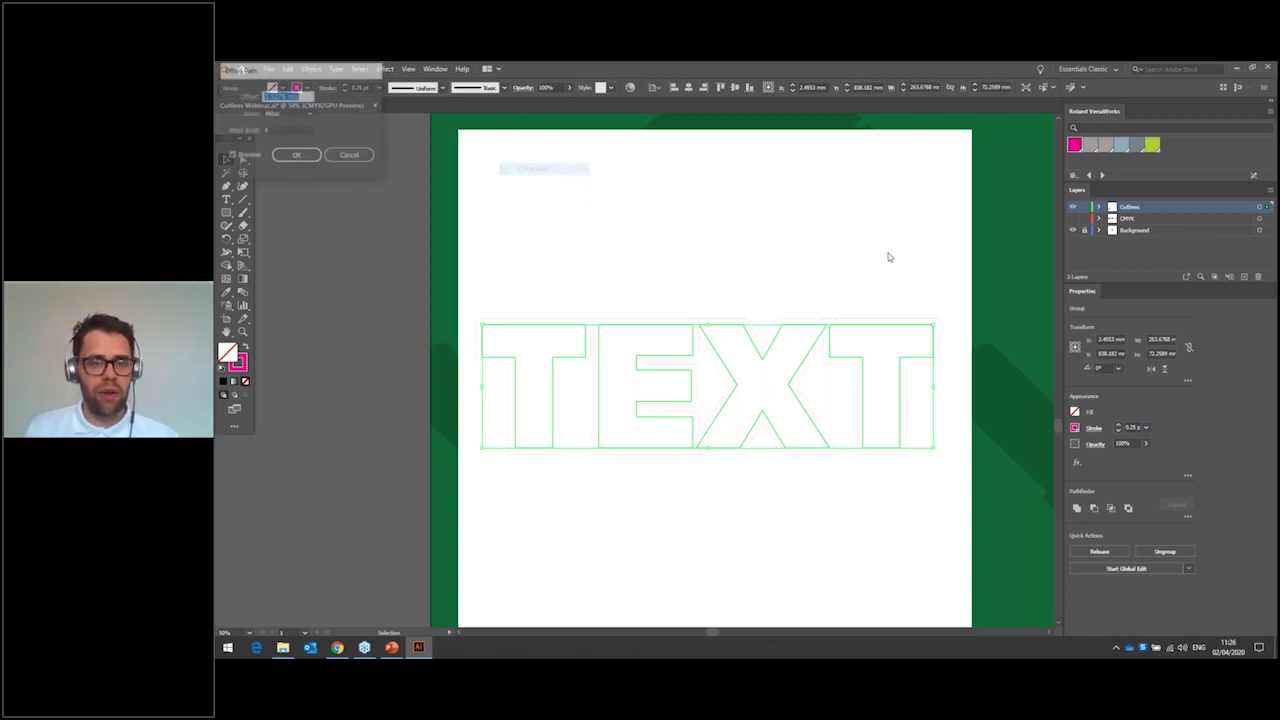
left_click_drag(300, 70, 816, 136)
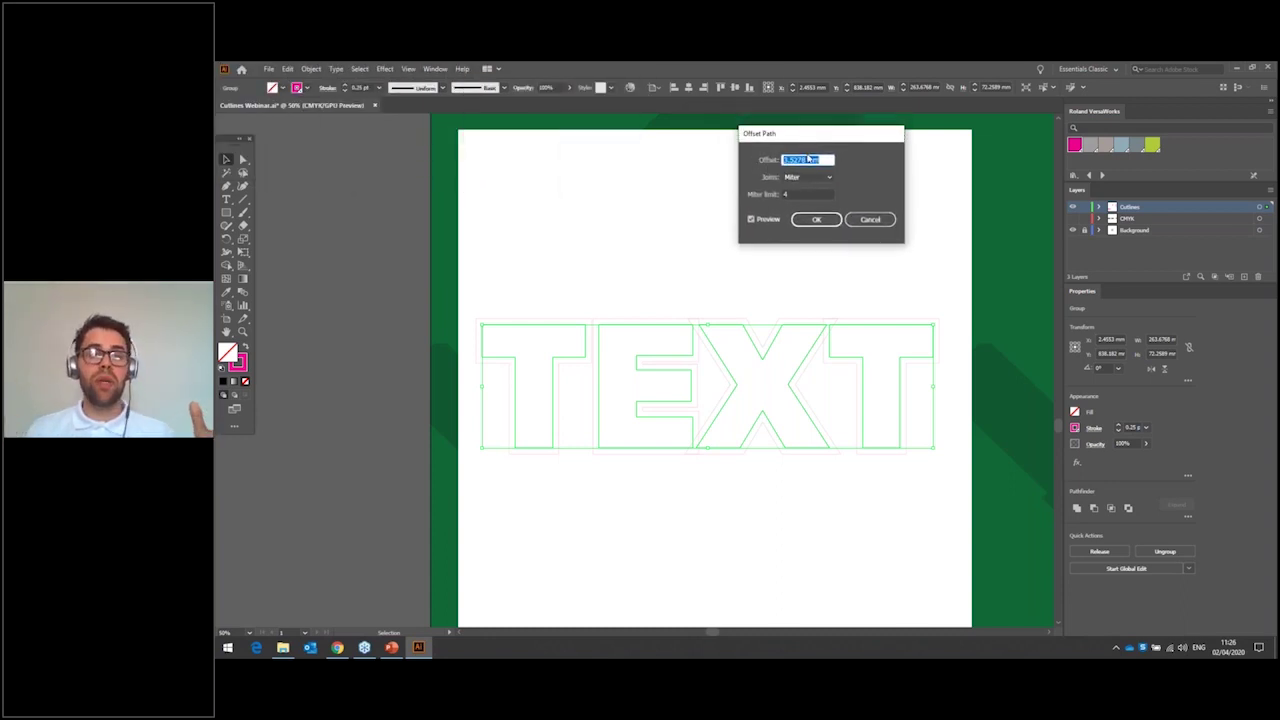
type("1")
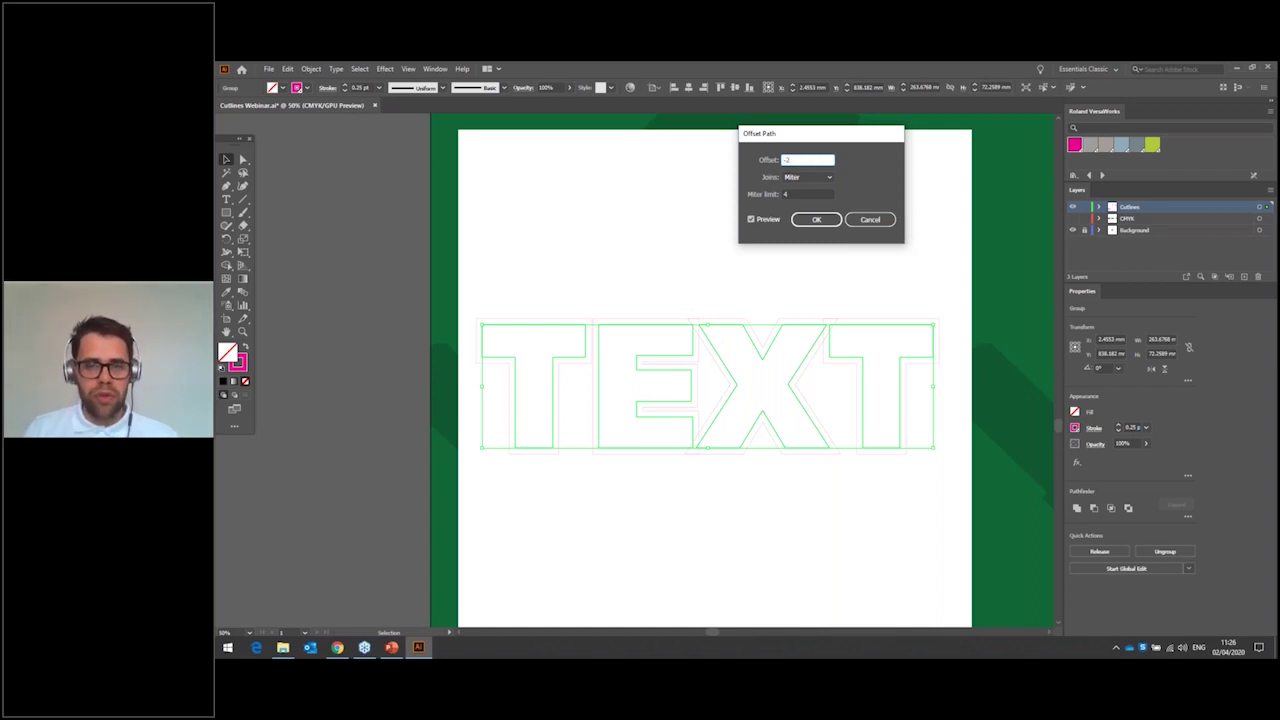
left_click(797, 194)
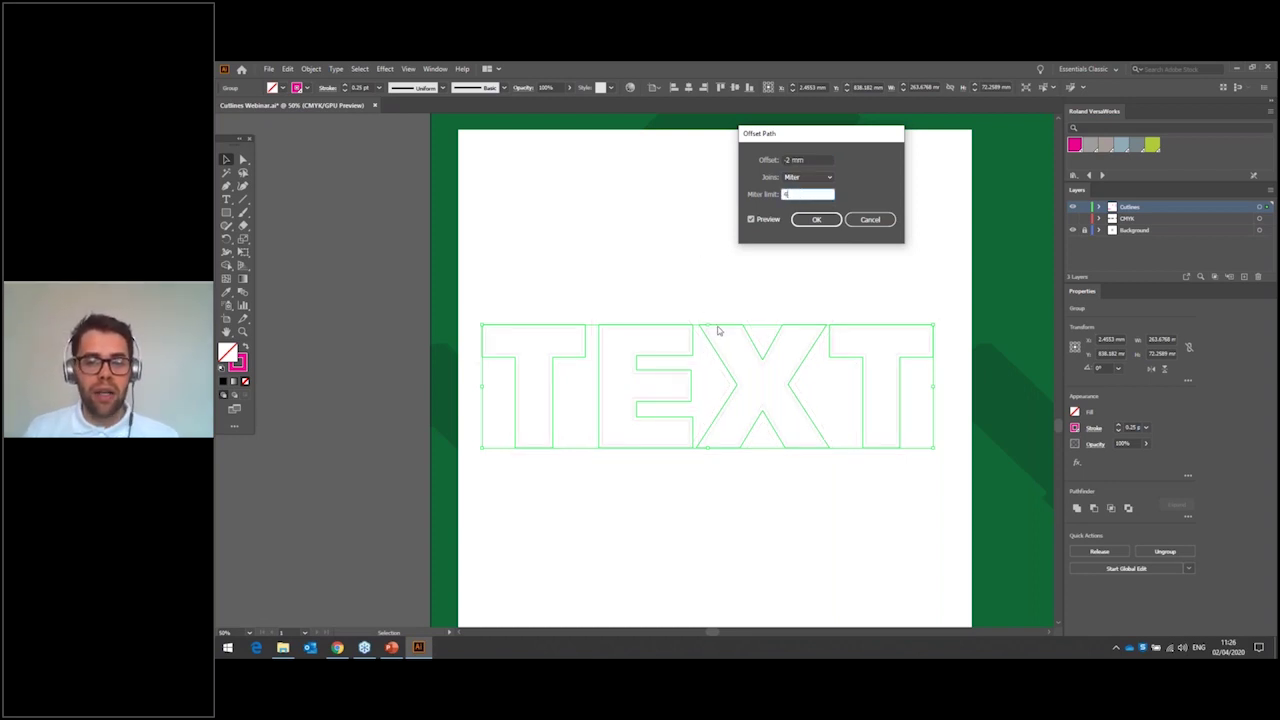
left_click(817, 220)
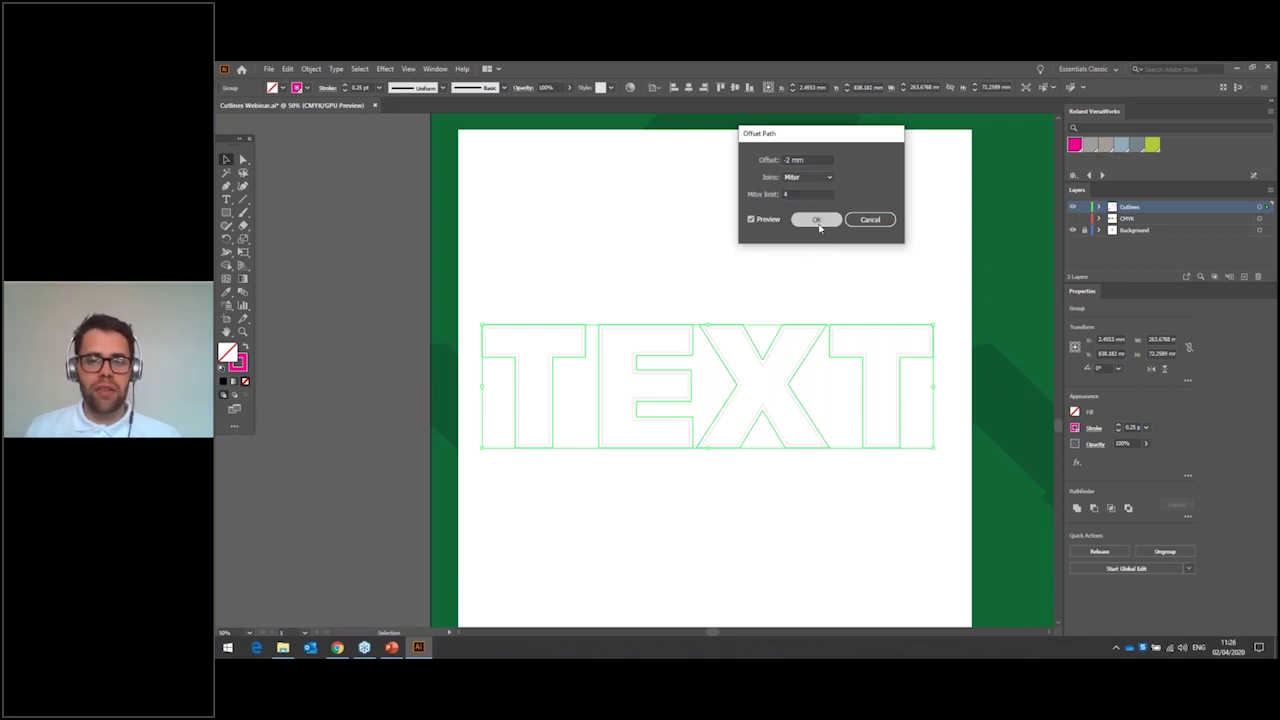
left_click(757, 238)
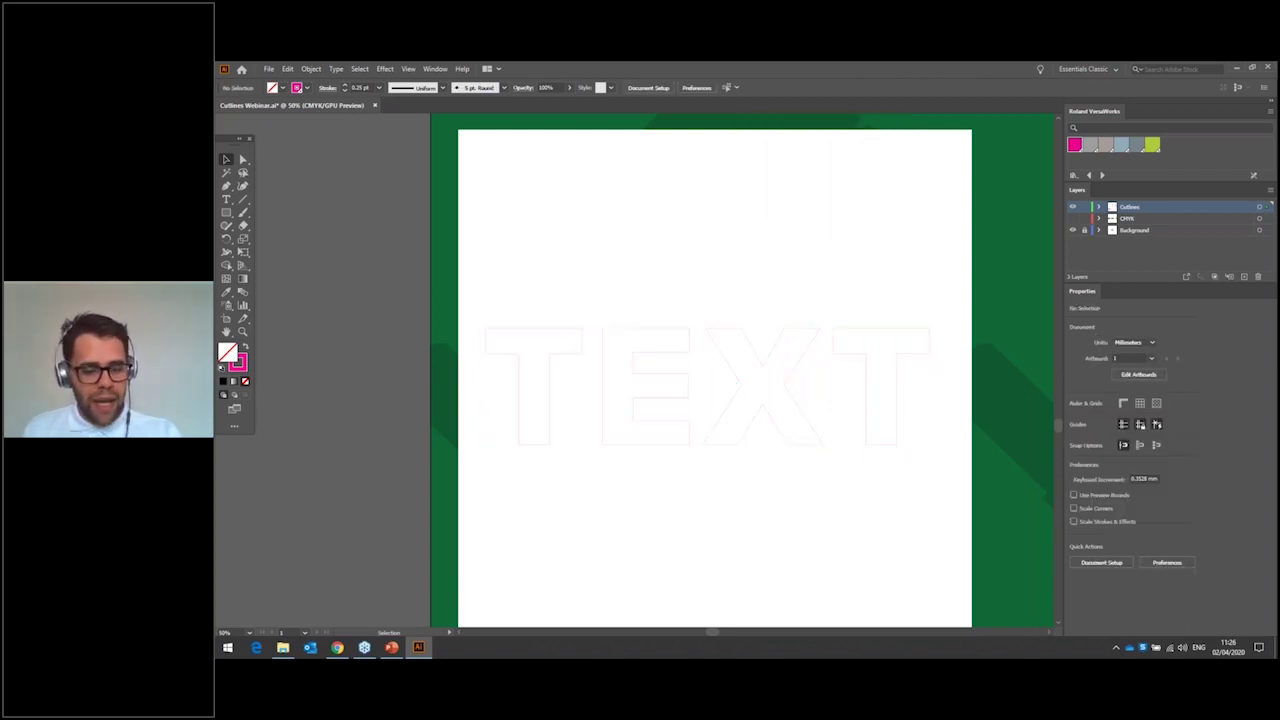
- Examine up close how the inset magenta cutline compares with the original TEXT outlines
scroll(723, 360, "up", 1)
scroll(726, 330, "up", 1)
scroll(726, 326, "up", 1)
scroll(726, 323, "down", 1)
left_click(729, 310)
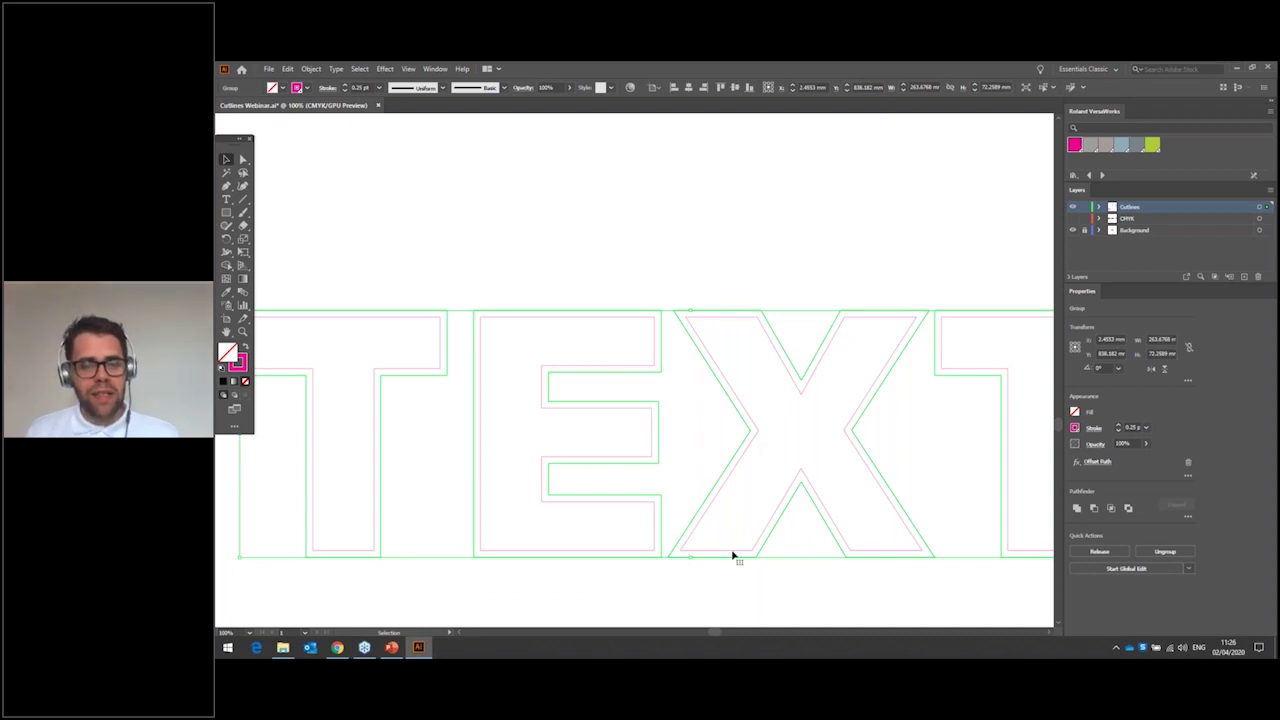
left_click(721, 296)
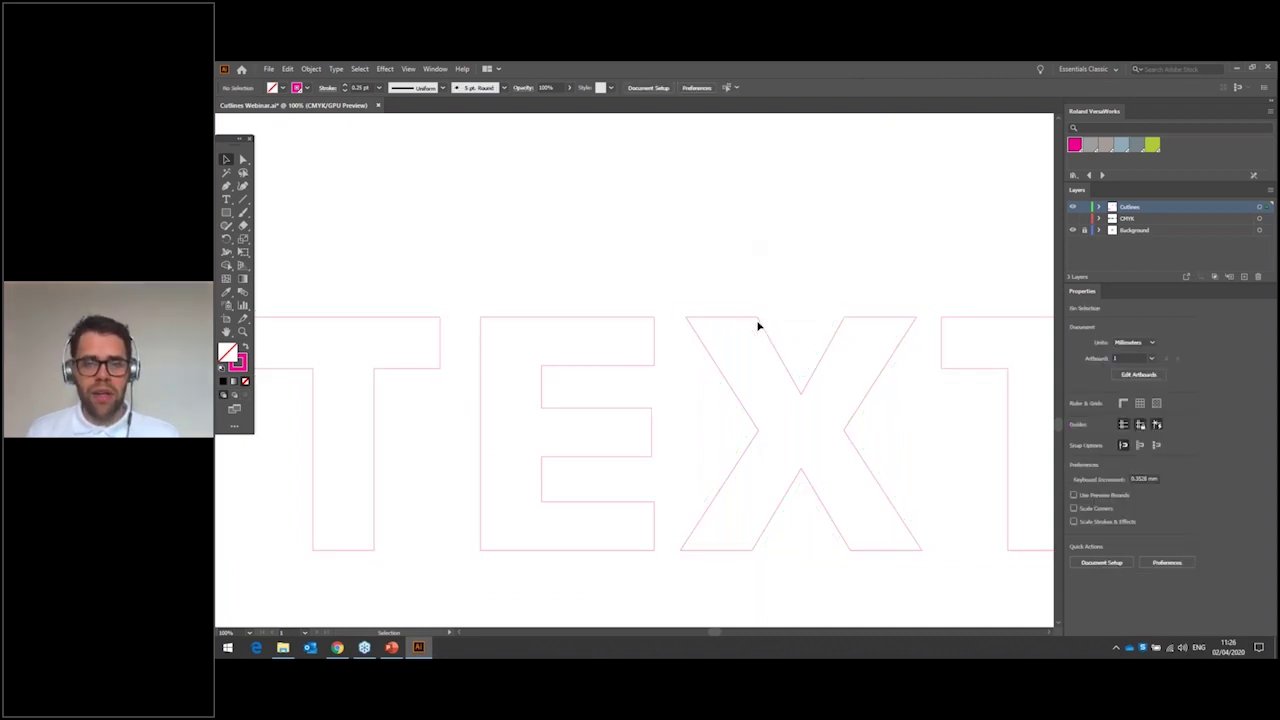
scroll(828, 231, "down", 1)
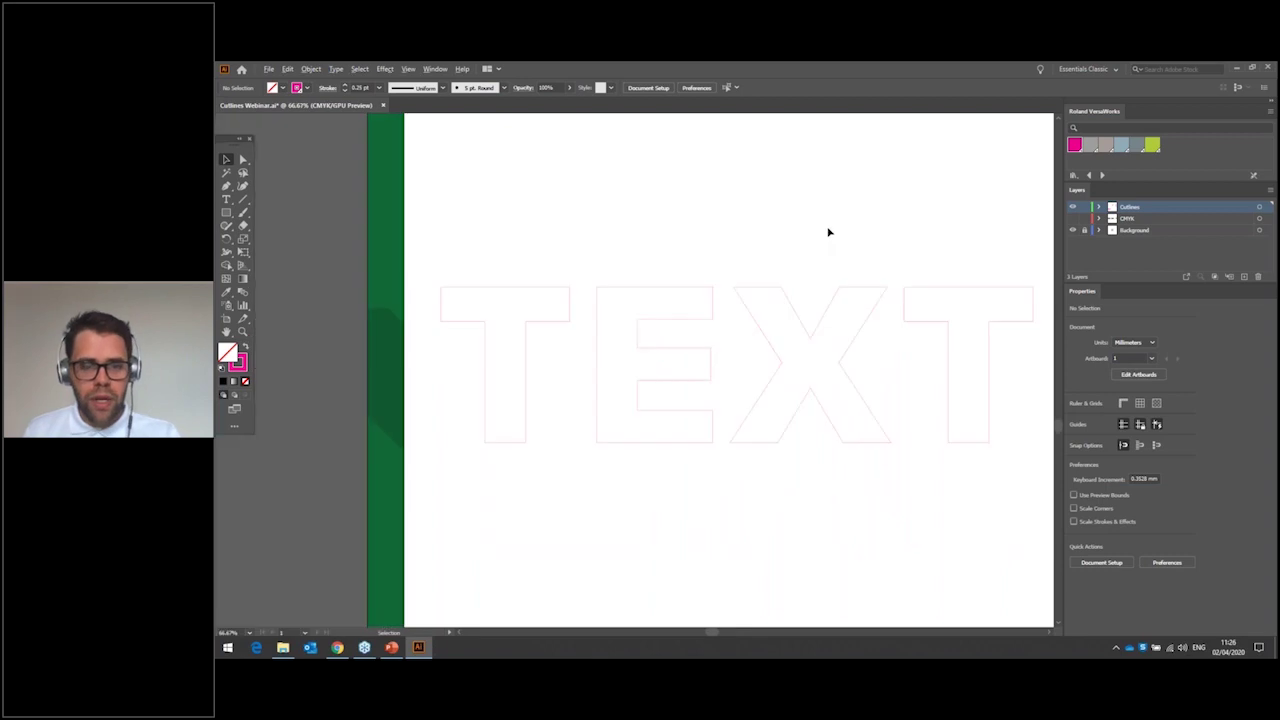
- Show the CMYK layer and inspect the inset cutline against the edges of the black Inside Bleed letters
left_click(1072, 220)
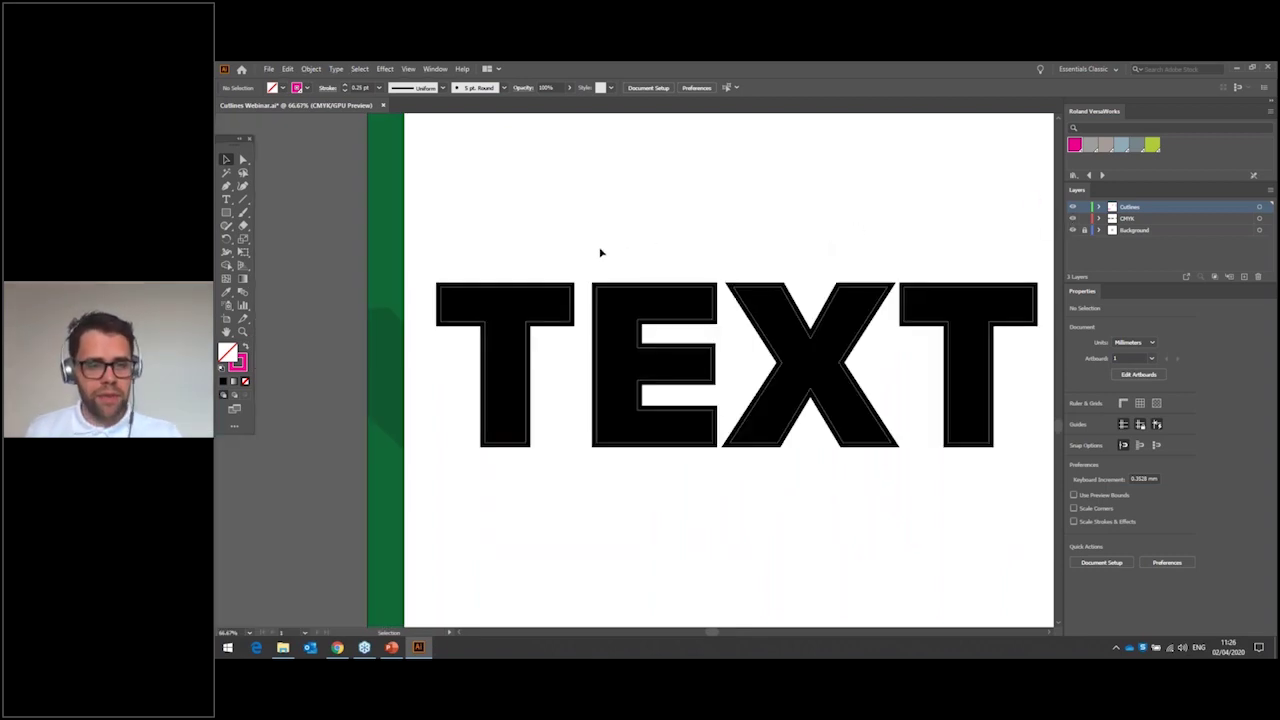
scroll(600, 260, "up", 2)
scroll(600, 286, "up", 2)
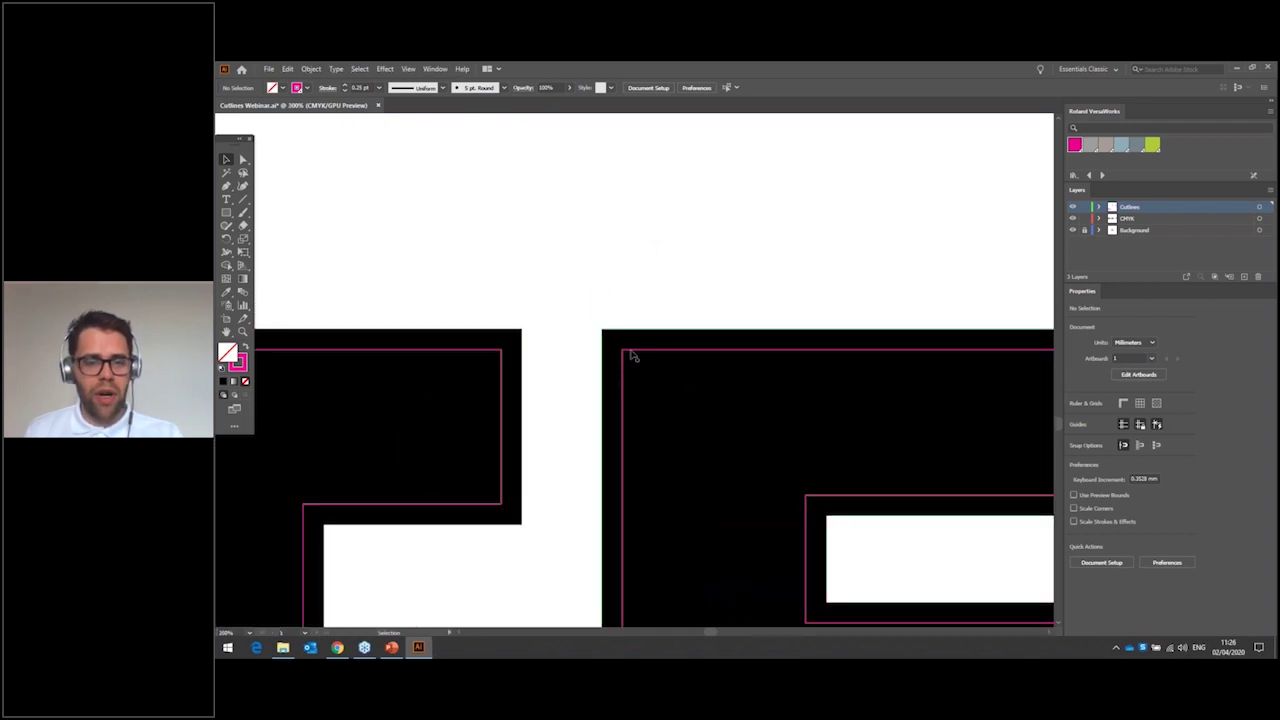
scroll(768, 435, "down", 2)
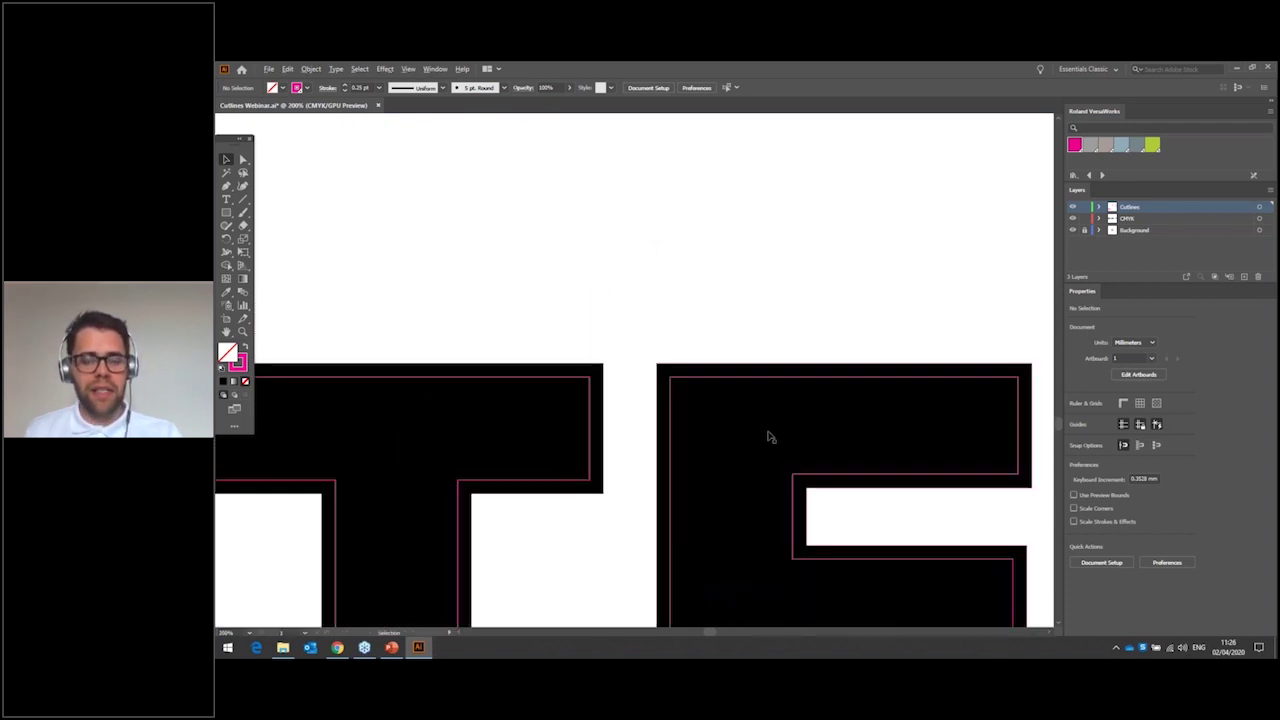
scroll(771, 430, "down", 4)
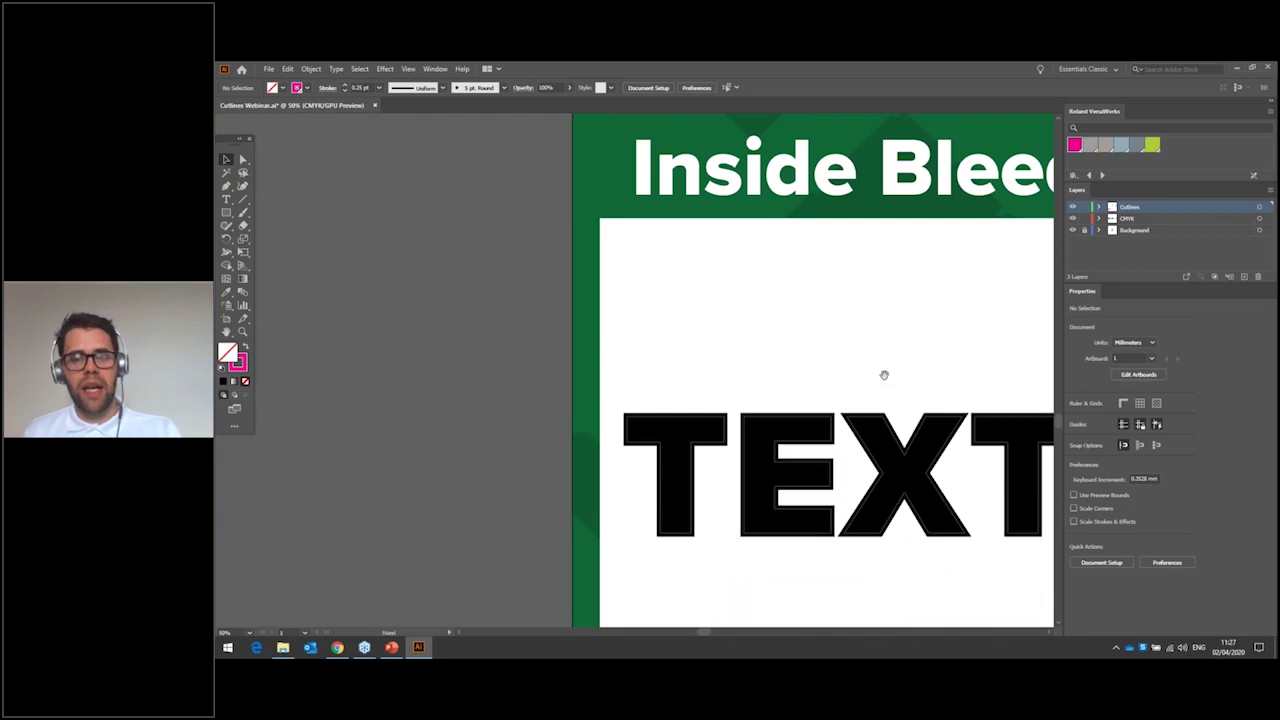
left_click_drag(883, 371, 772, 355)
scroll(771, 300, "down", 1)
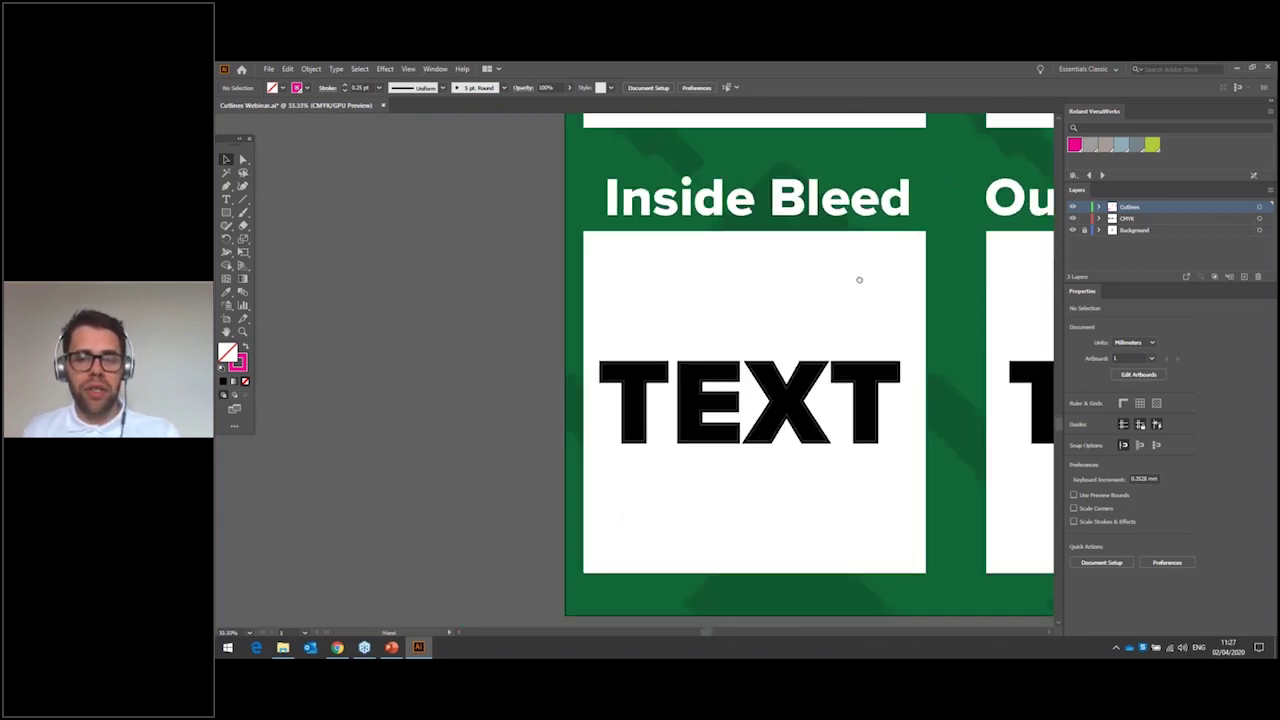
left_click_drag(857, 277, 829, 289)
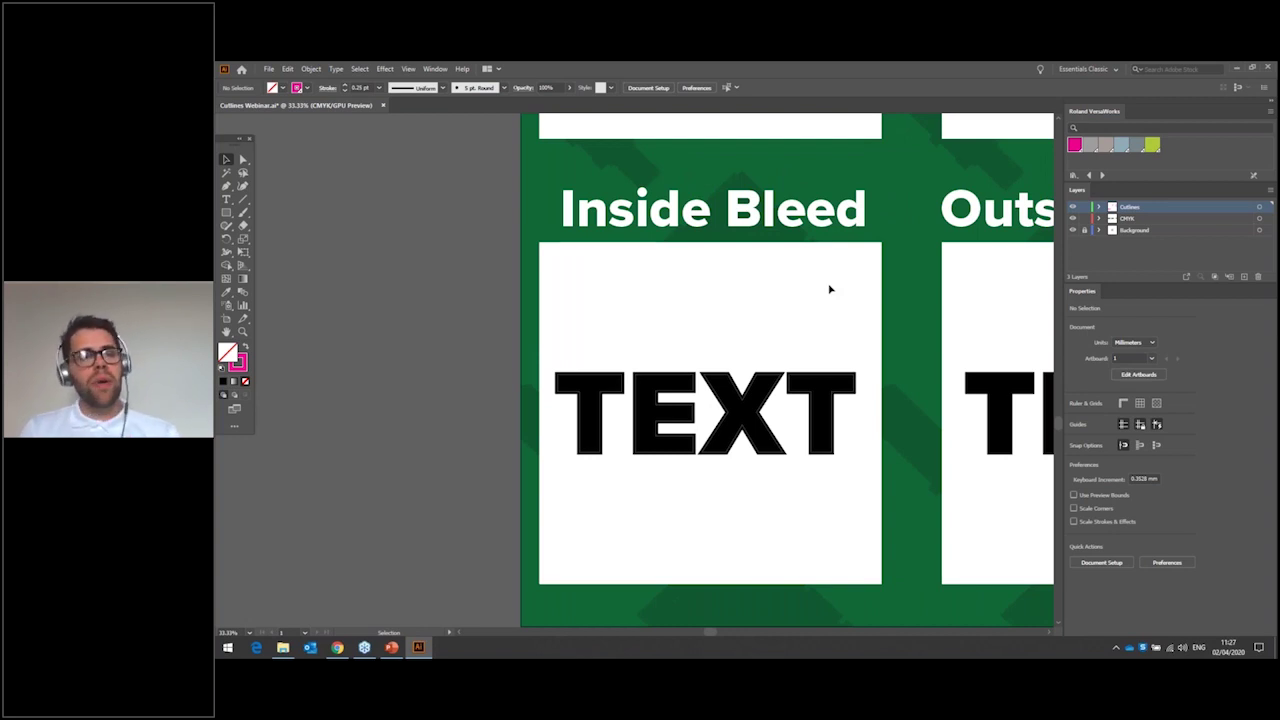
- Duplicate the CMYK layer's artwork, including the Outside Bleed TEXT group, onto the Cutlines layer
key("space")
left_click_drag(788, 307, 372, 335)
left_click_drag(674, 326, 634, 297)
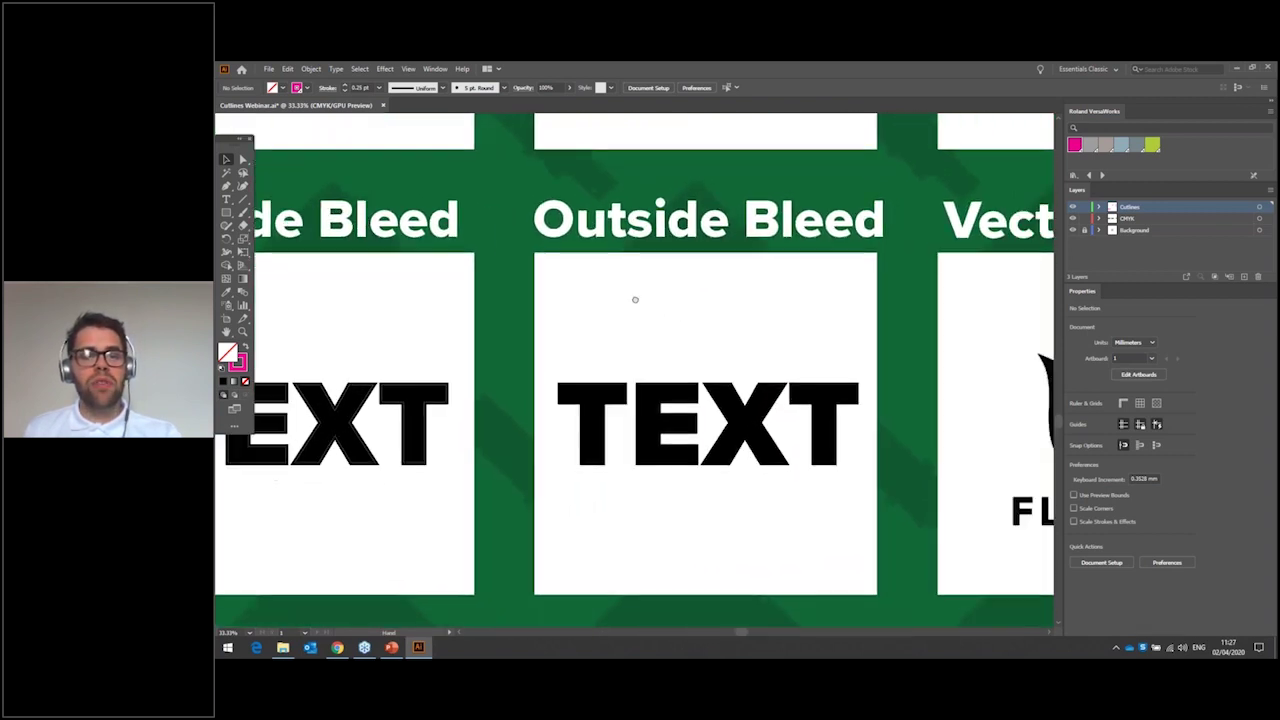
scroll(698, 337, "up", 1)
key("space")
left_click_drag(698, 337, 702, 322)
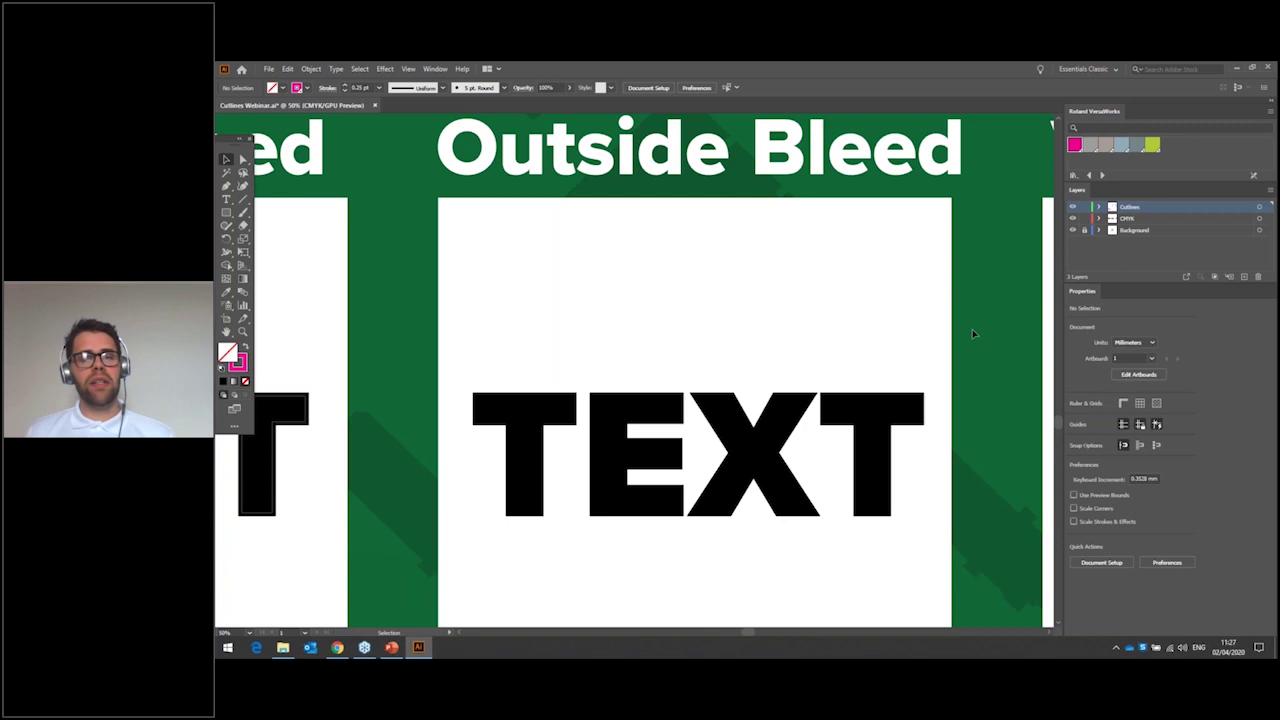
left_click(1137, 219)
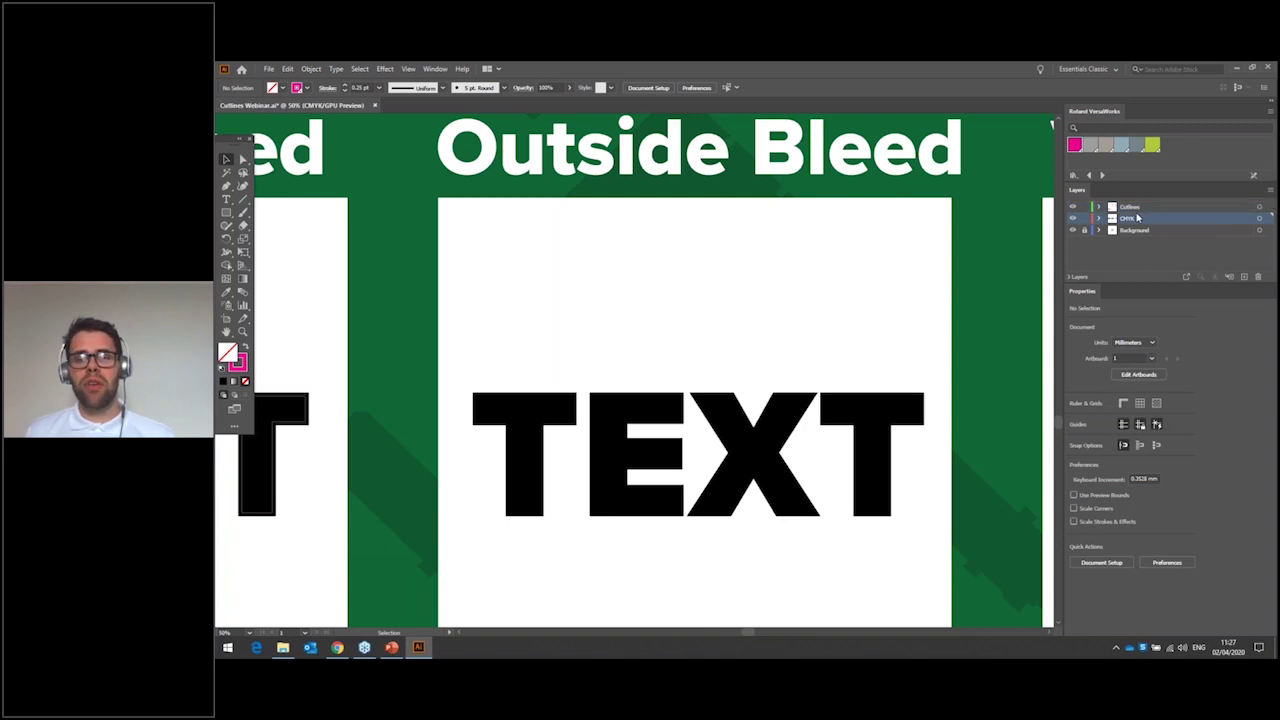
left_click(762, 424)
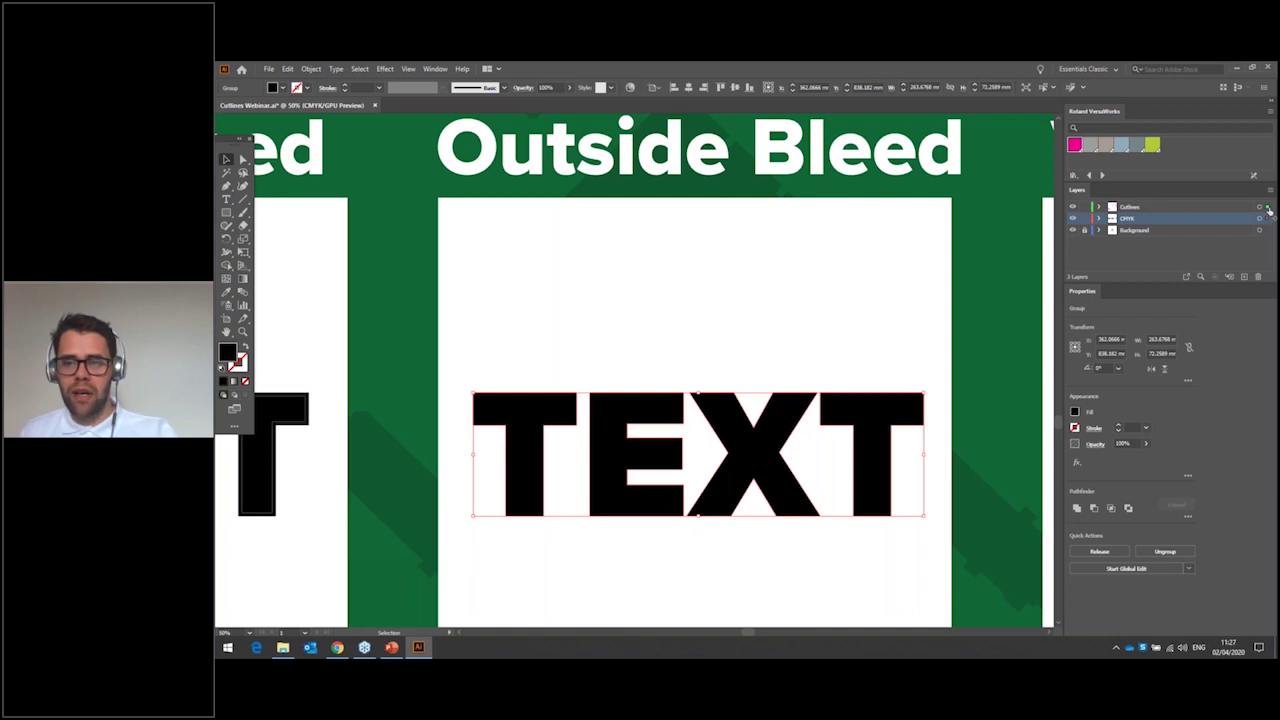
left_click(1268, 219)
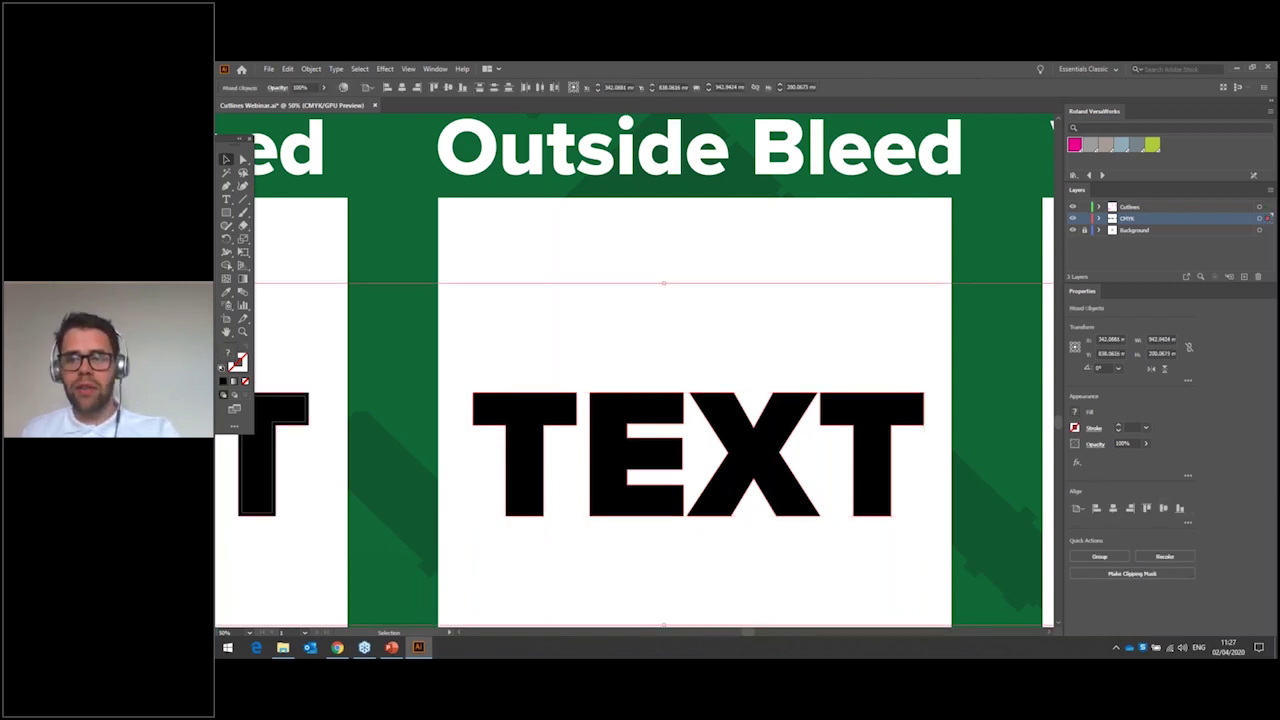
left_click_drag(1268, 219, 1268, 207)
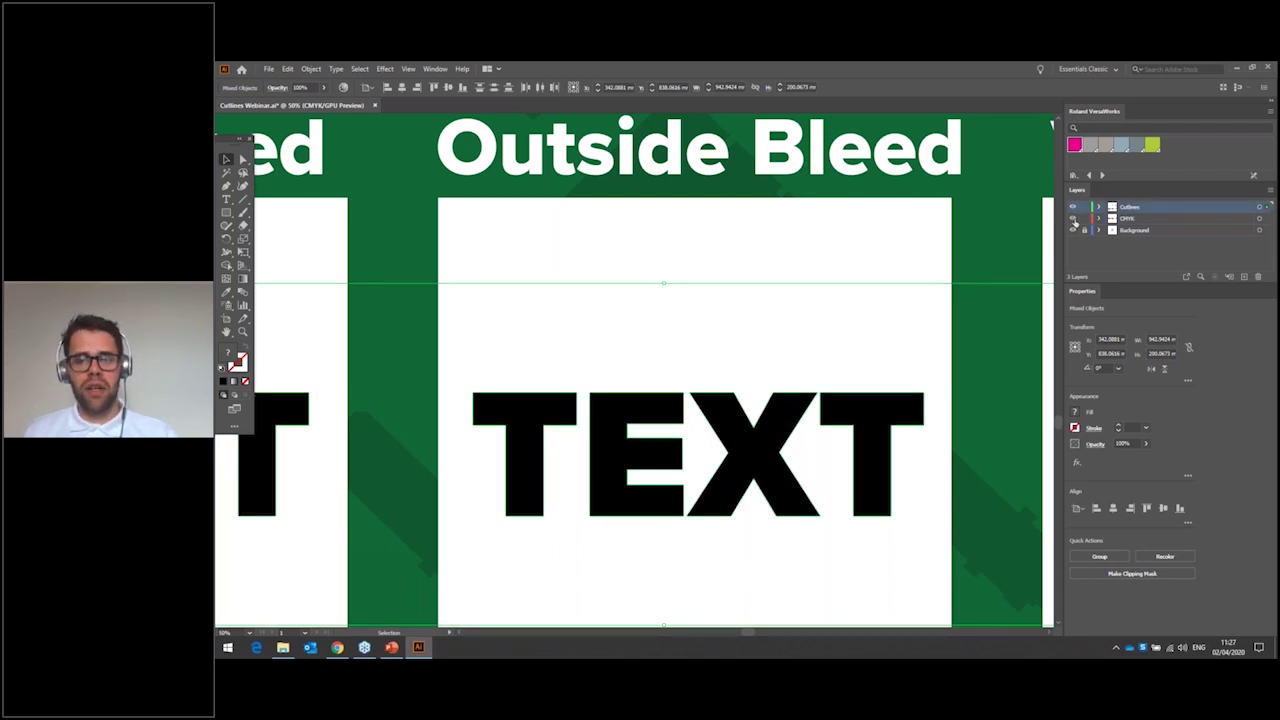
- Hide the CMYK layer and set the fill of the Outside Bleed TEXT copy on the Cutlines layer to None
left_click(857, 252)
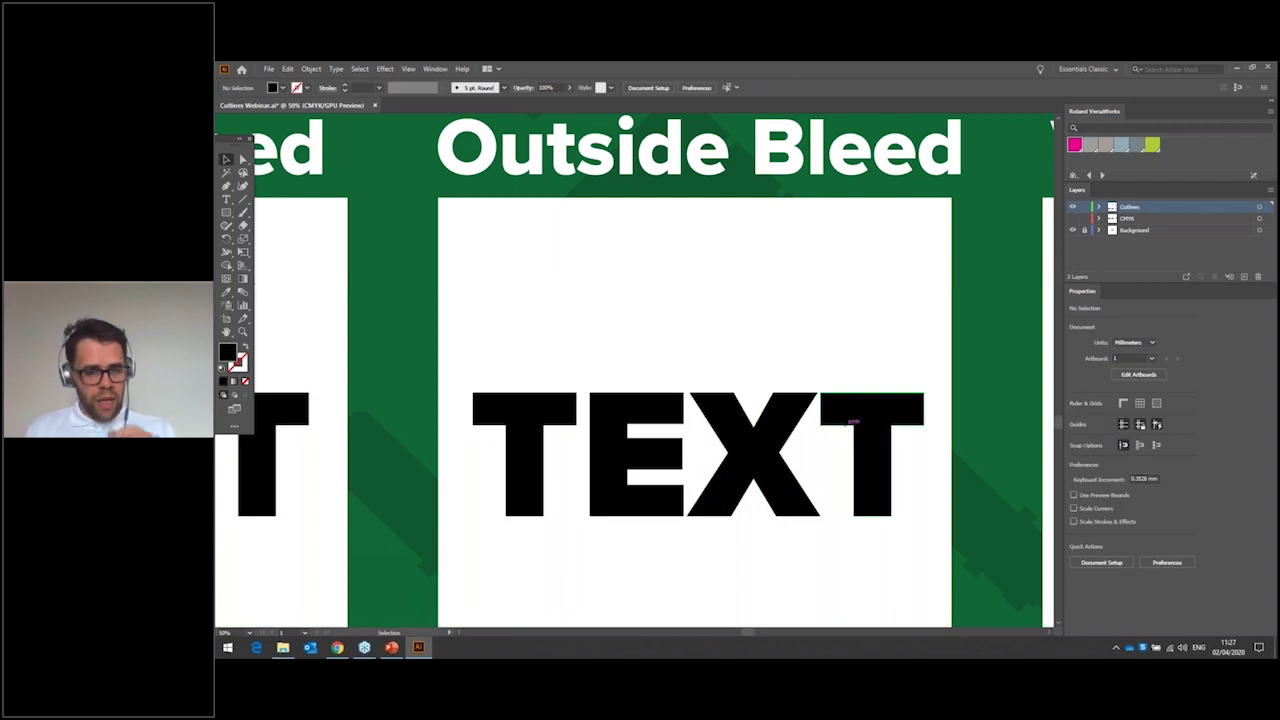
left_click(836, 437)
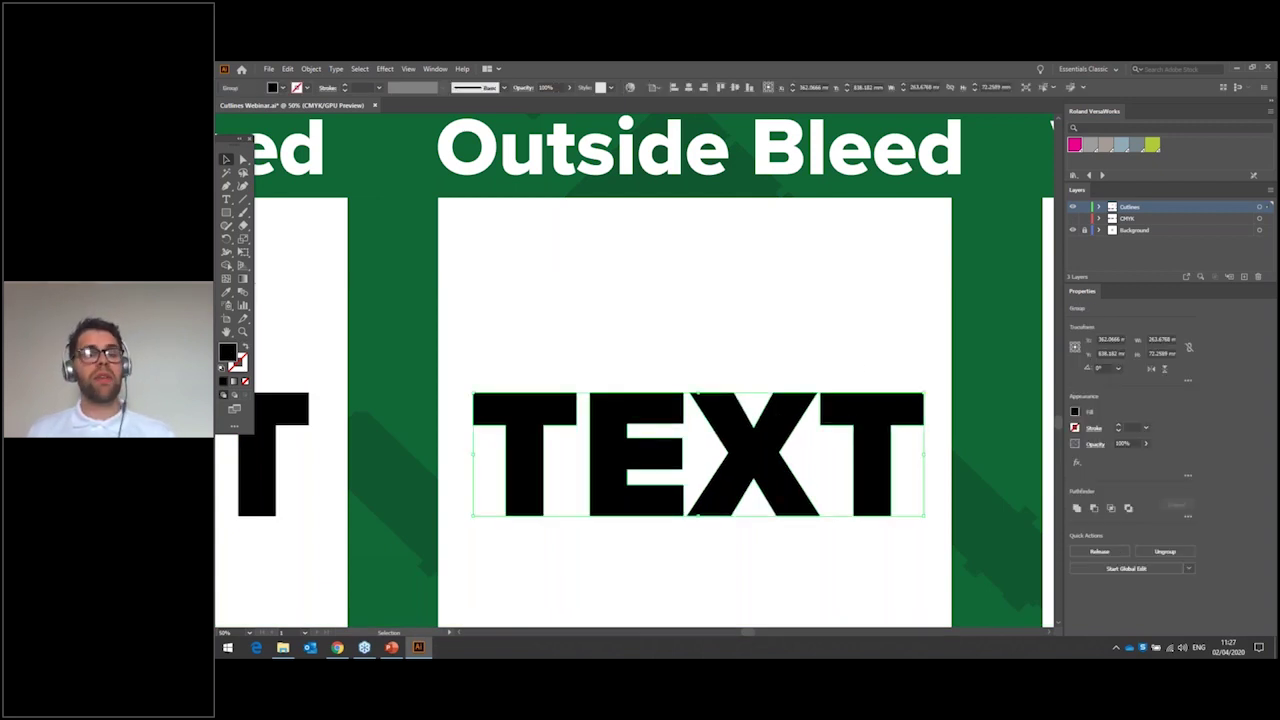
left_click(788, 373)
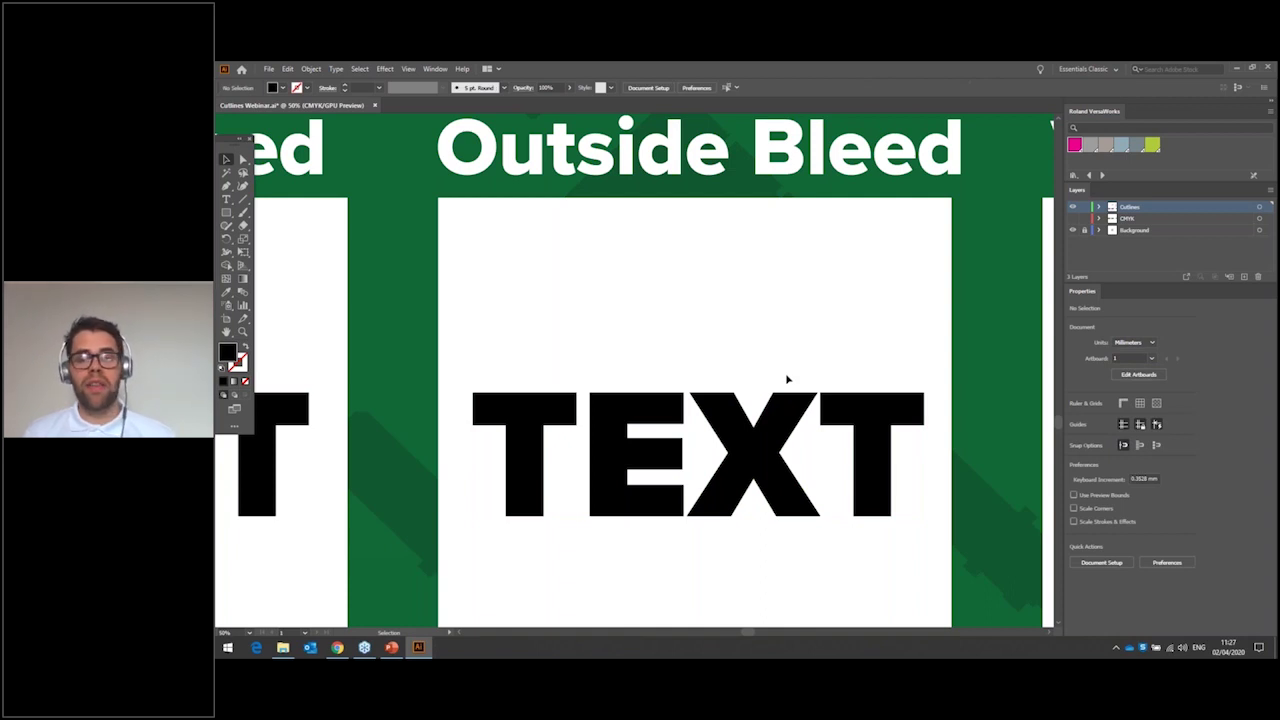
left_click(709, 398)
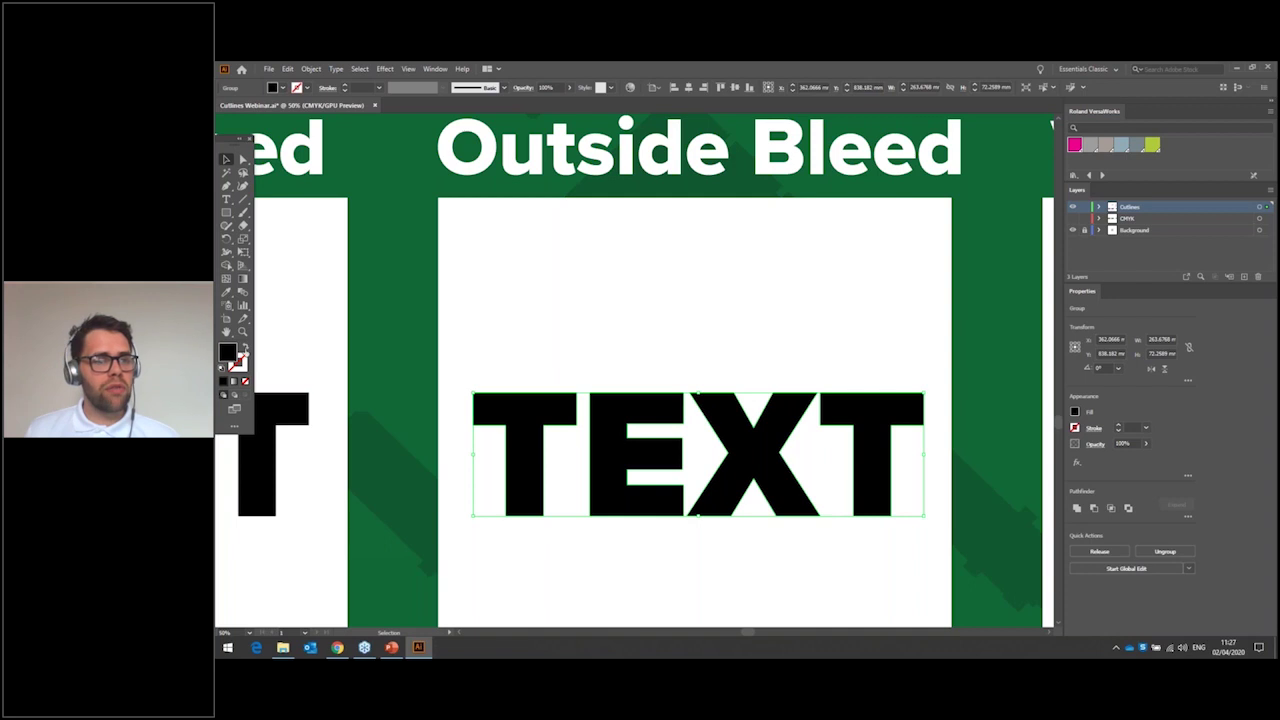
left_click(283, 89)
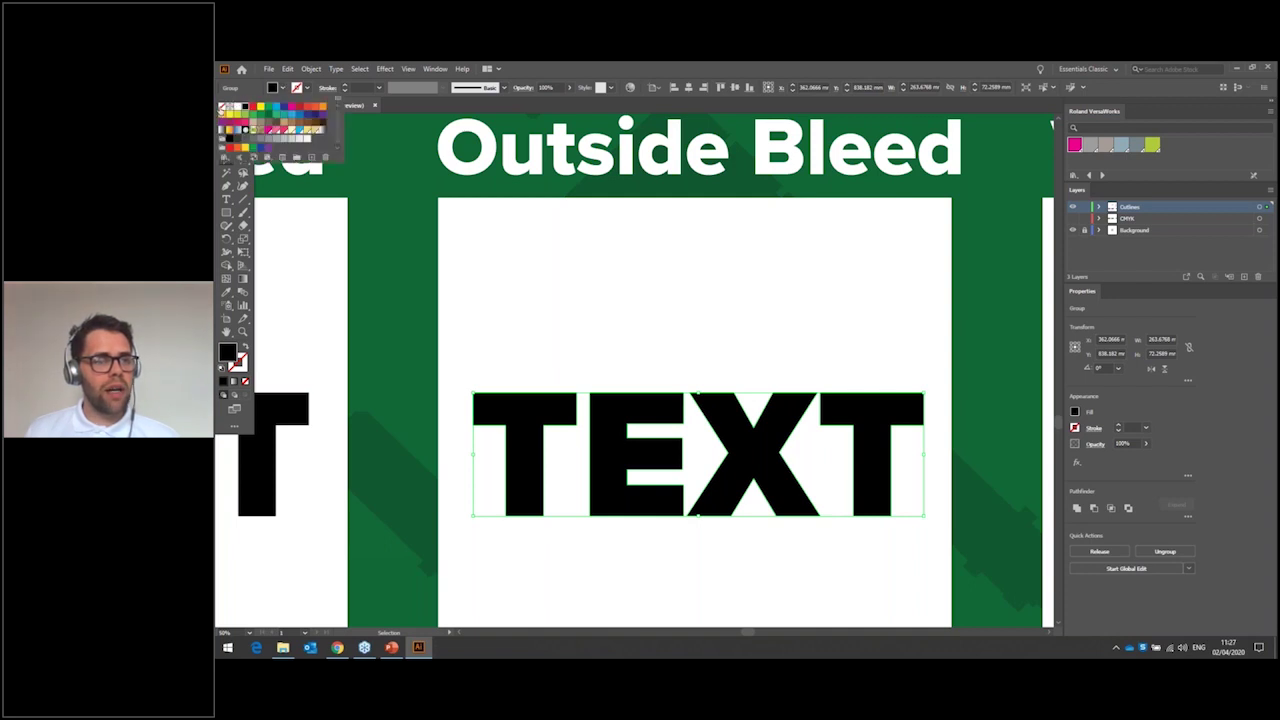
left_click(222, 105)
- Give the Outside Bleed TEXT outlines a magenta CutContour stroke with a weight of 0.25 pt
left_click(306, 91)
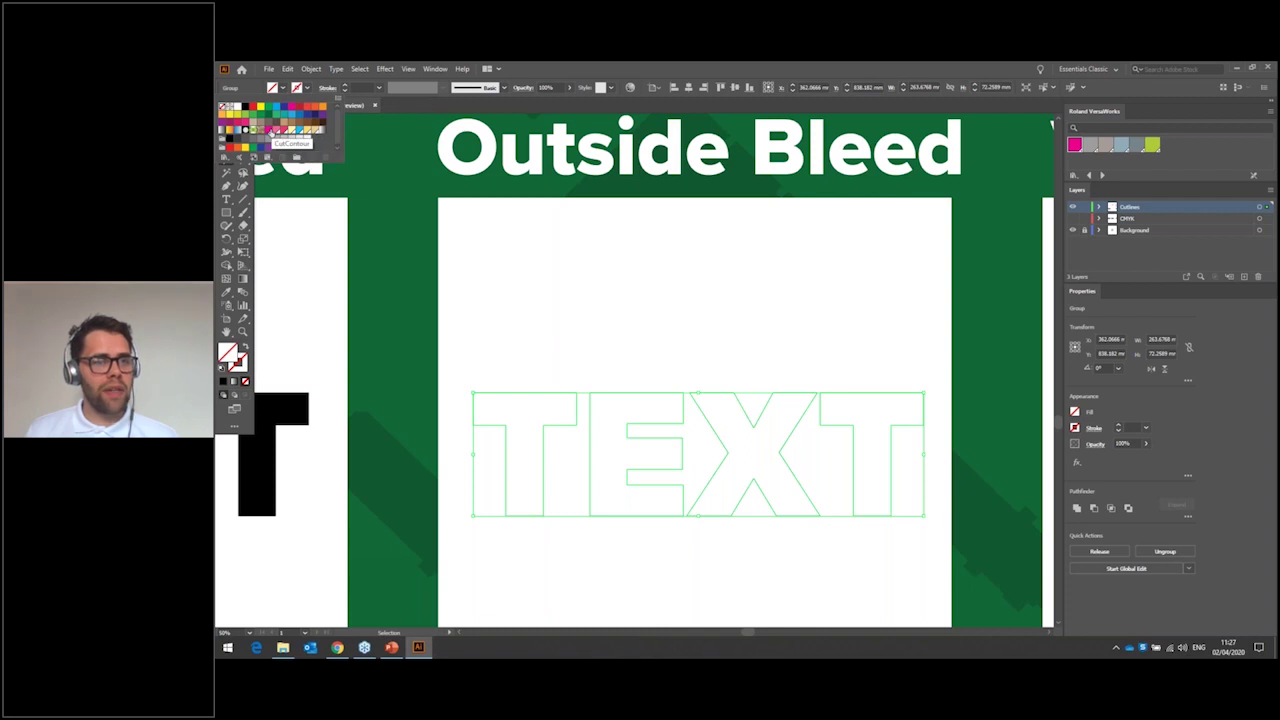
left_click(270, 131)
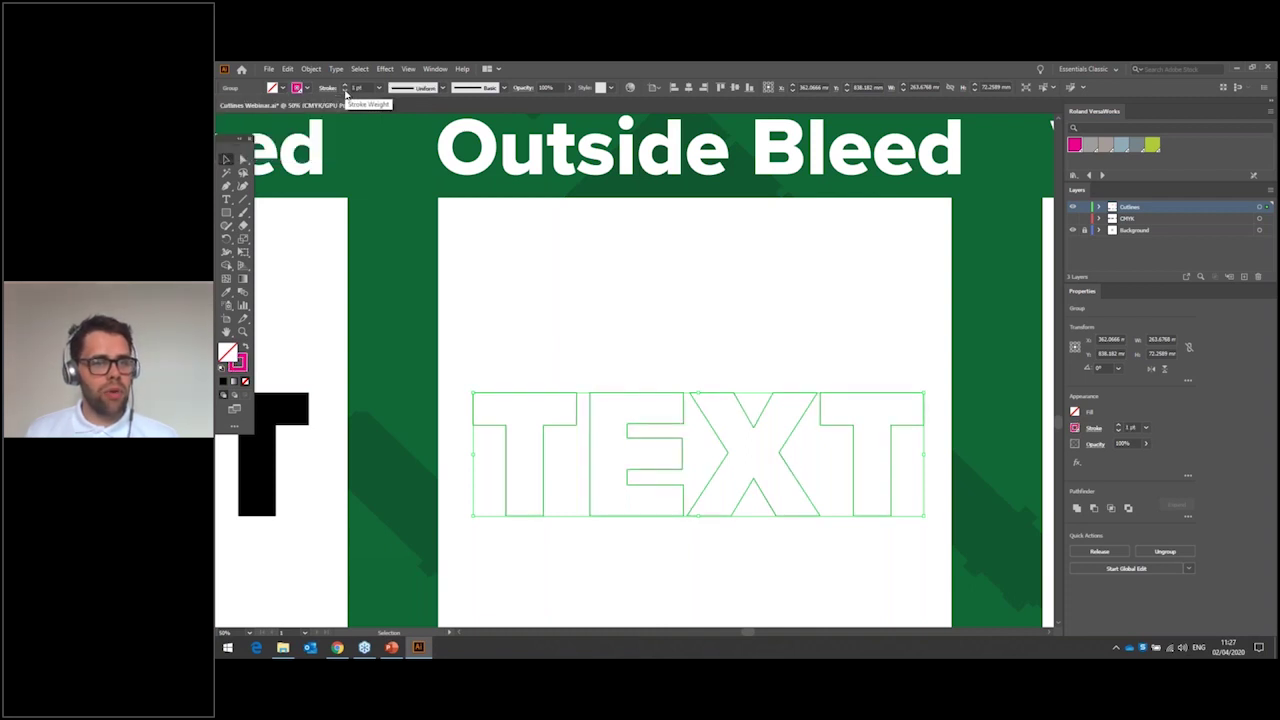
left_click(345, 91)
left_click(345, 91)
left_click(345, 91)
left_click(679, 307)
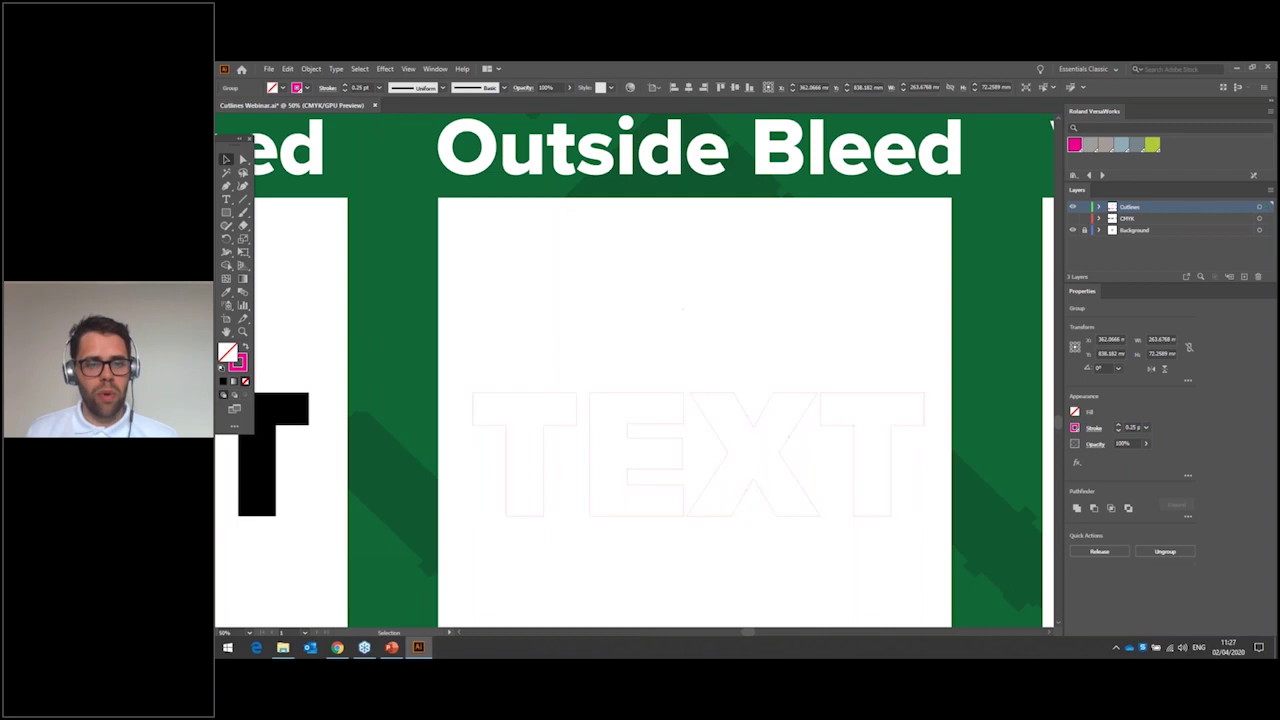
left_click(661, 392)
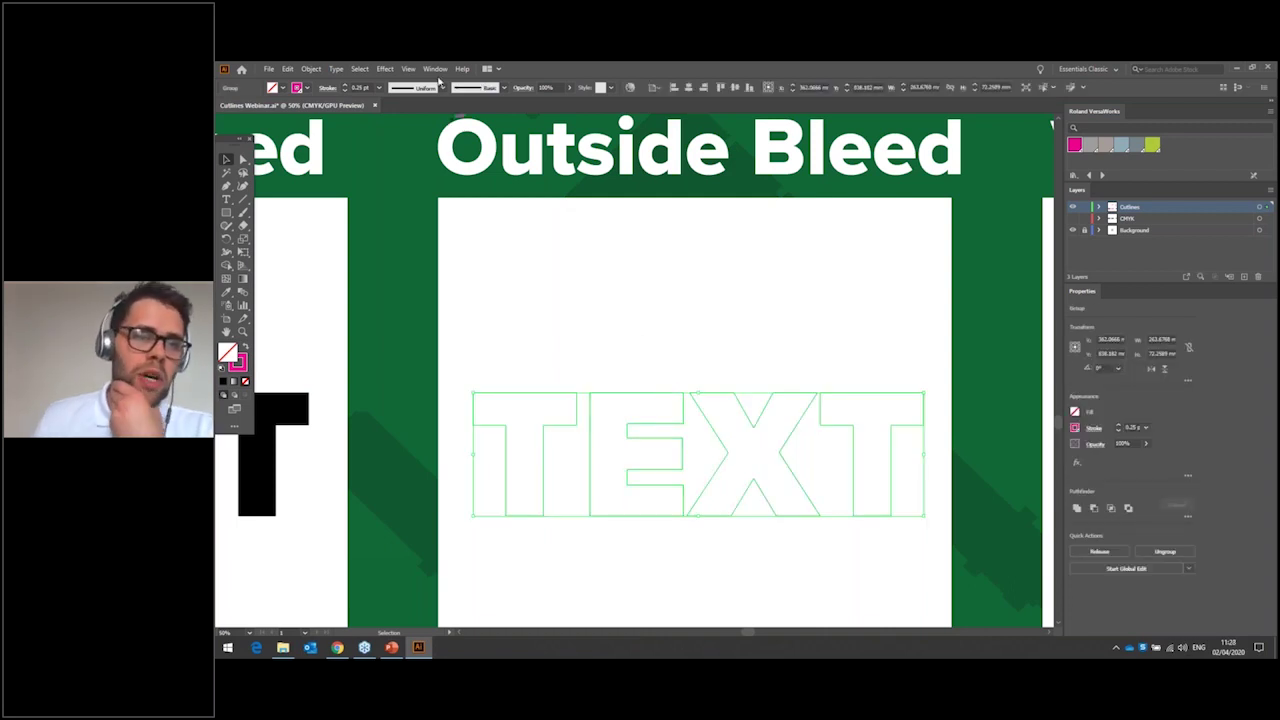
- Start an Offset Path on the Outside Bleed TEXT outlines with a 15 mm offset
left_click(311, 70)
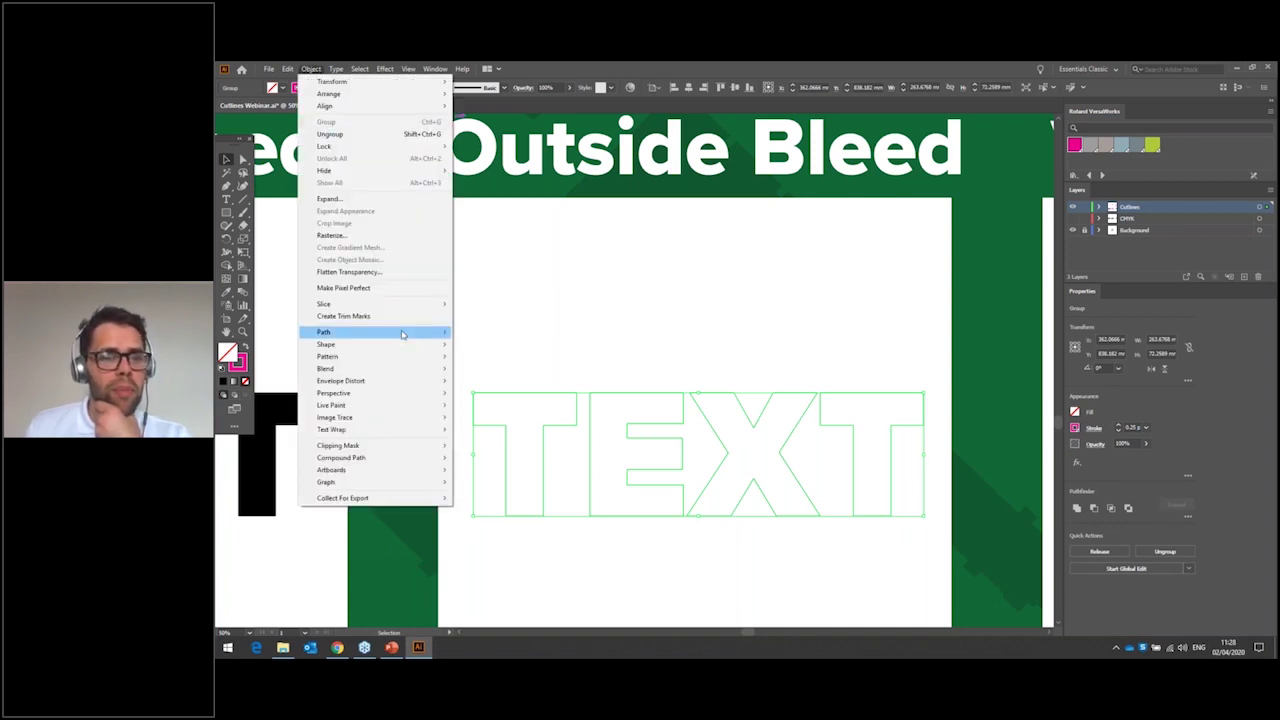
mouse_move(445, 334)
left_click(487, 372)
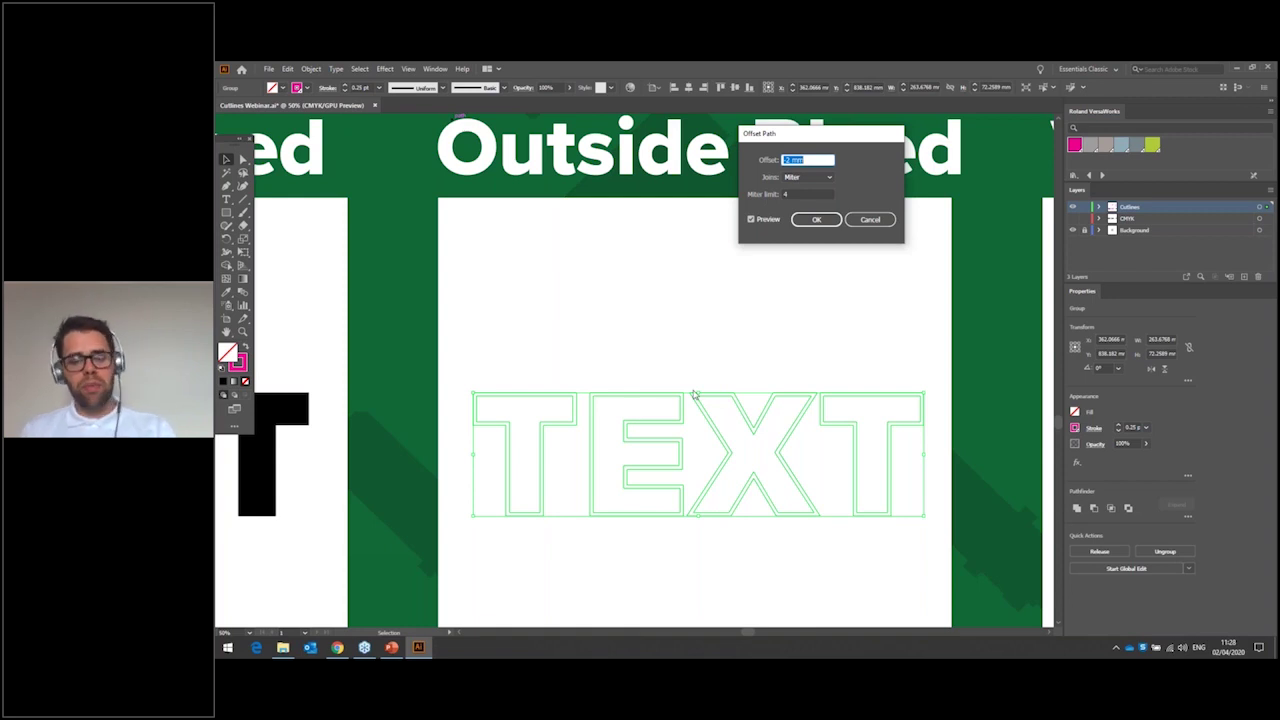
type("15")
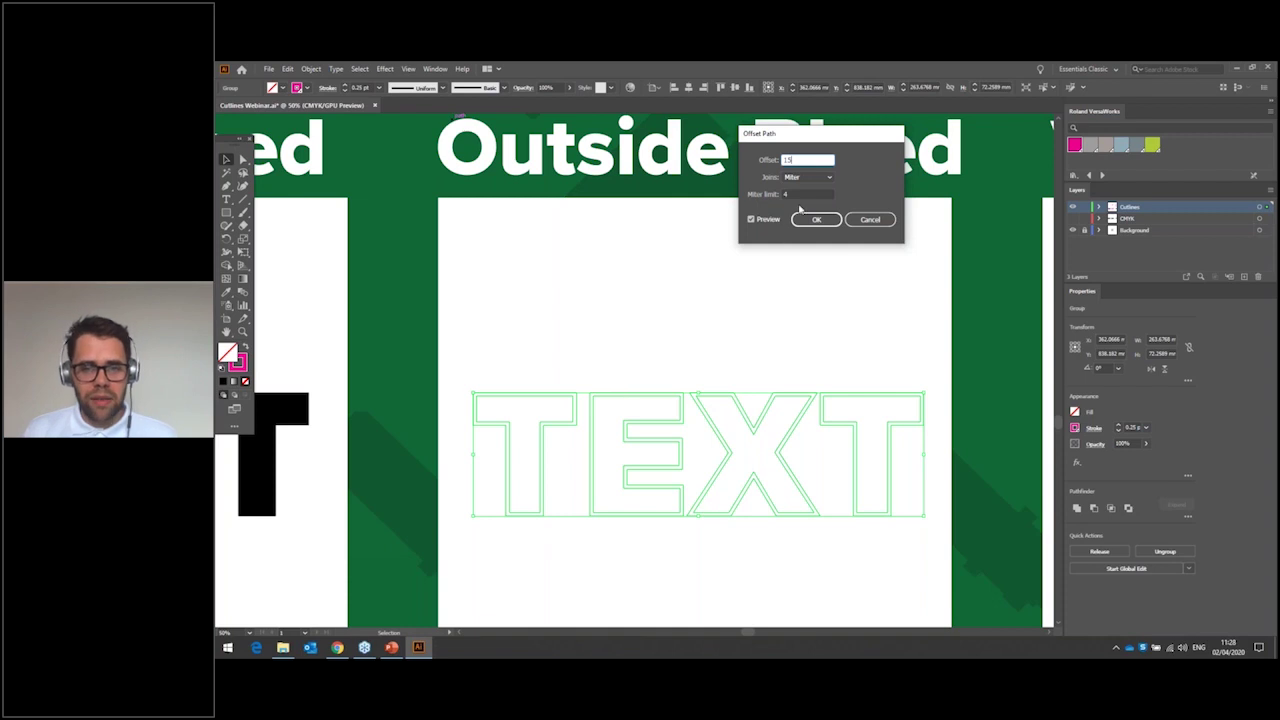
key("Tab")
key("Tab")
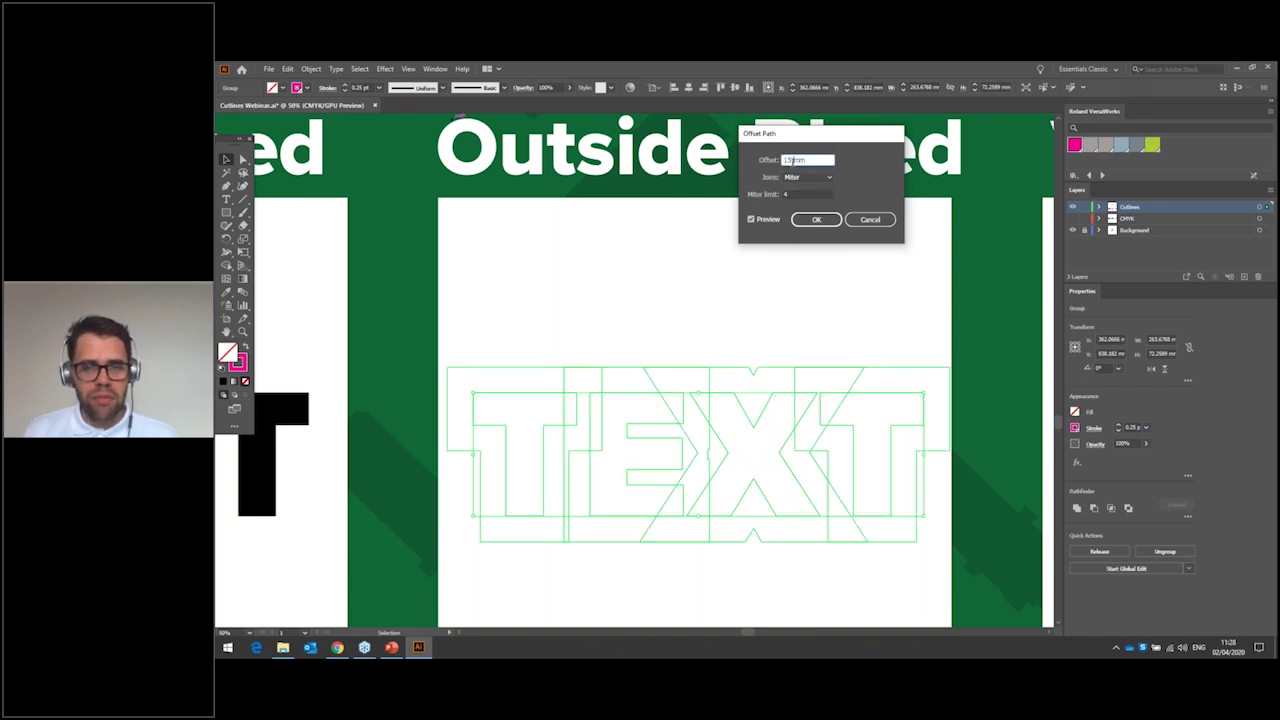
- Try a 10 mm offset for the Outside Bleed TEXT outlines
type("1mm")
type("0")
key("Tab")
key("Tab")
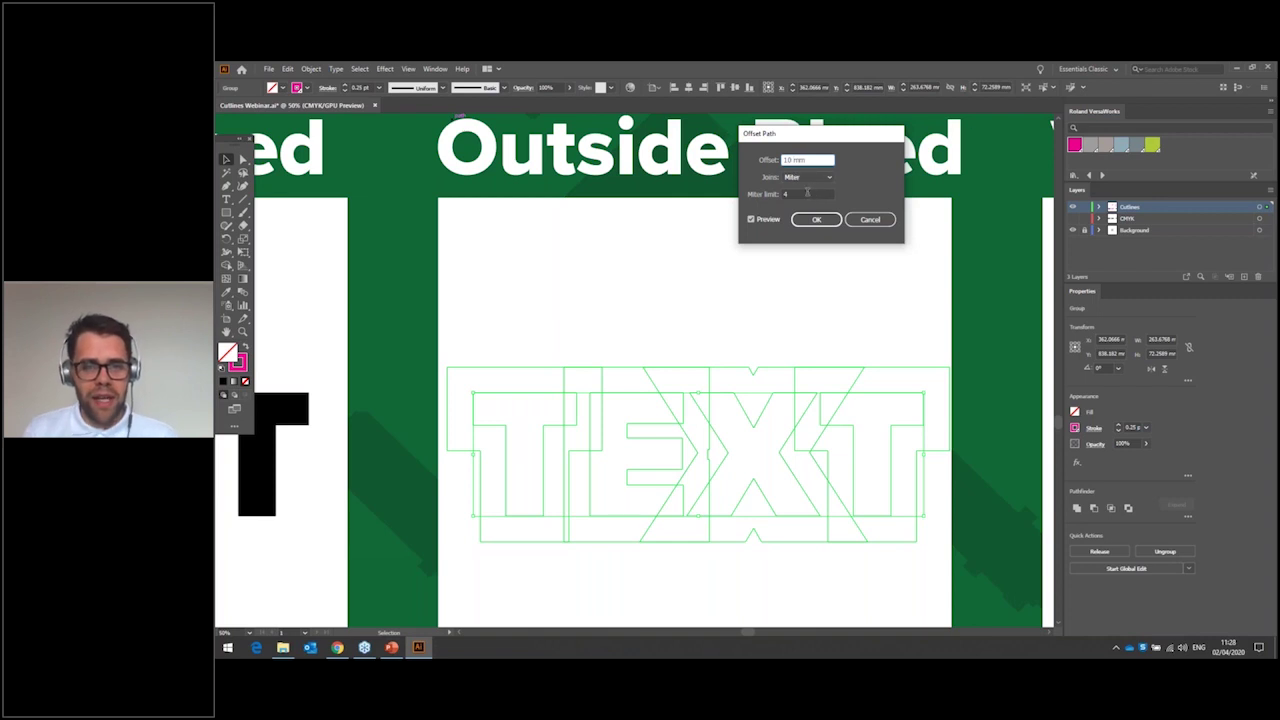
key("Tab")
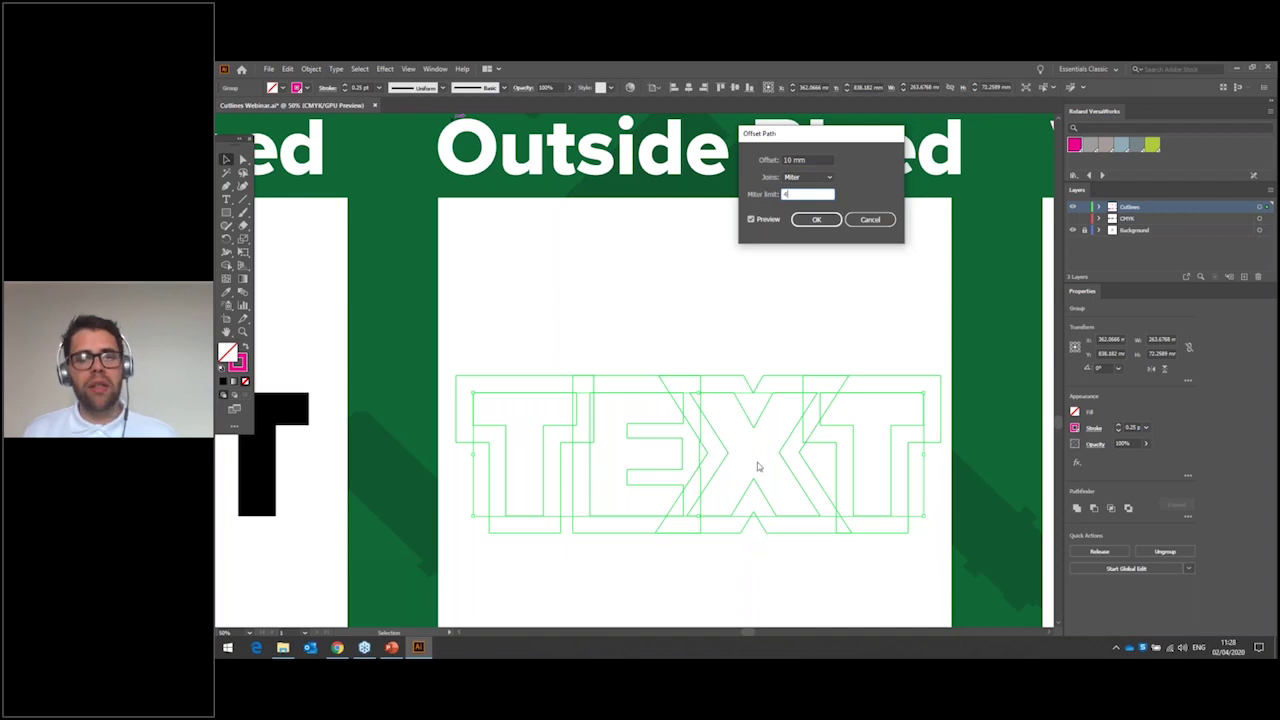
- Set the offset joins to Round and the offset to 15 mm, and apply the offset to the TEXT outlines
left_click(818, 179)
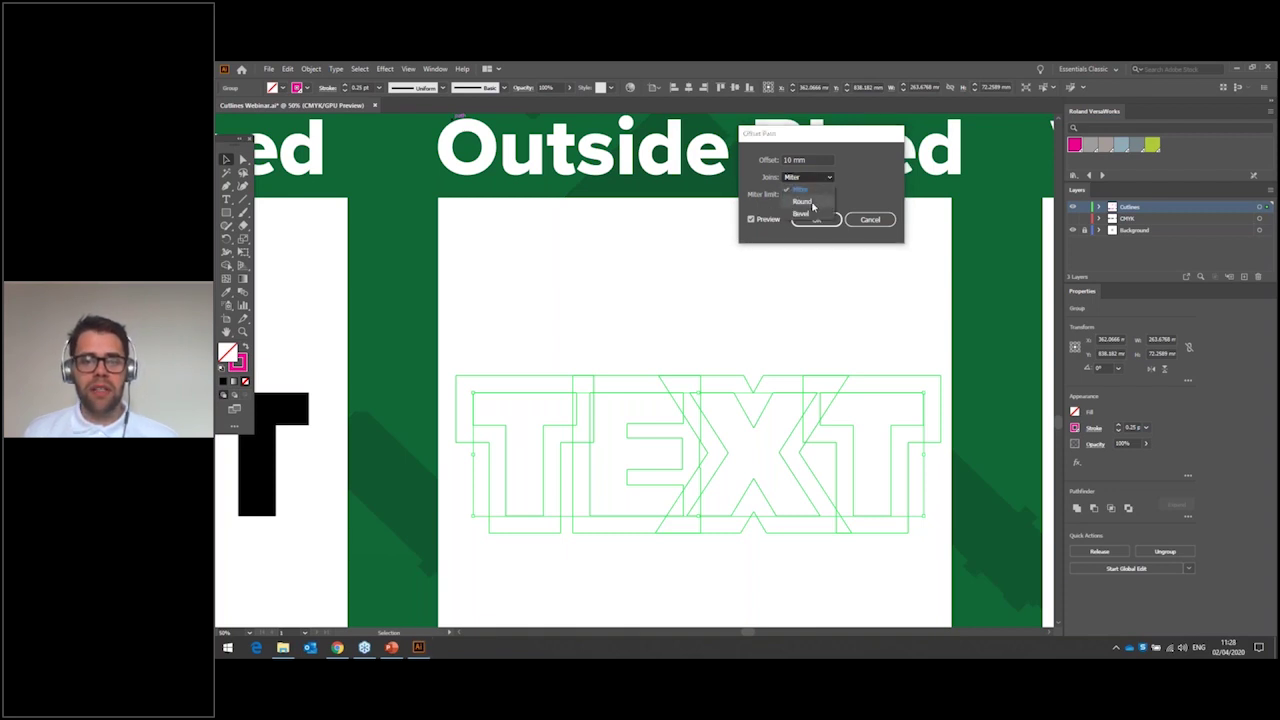
left_click(803, 202)
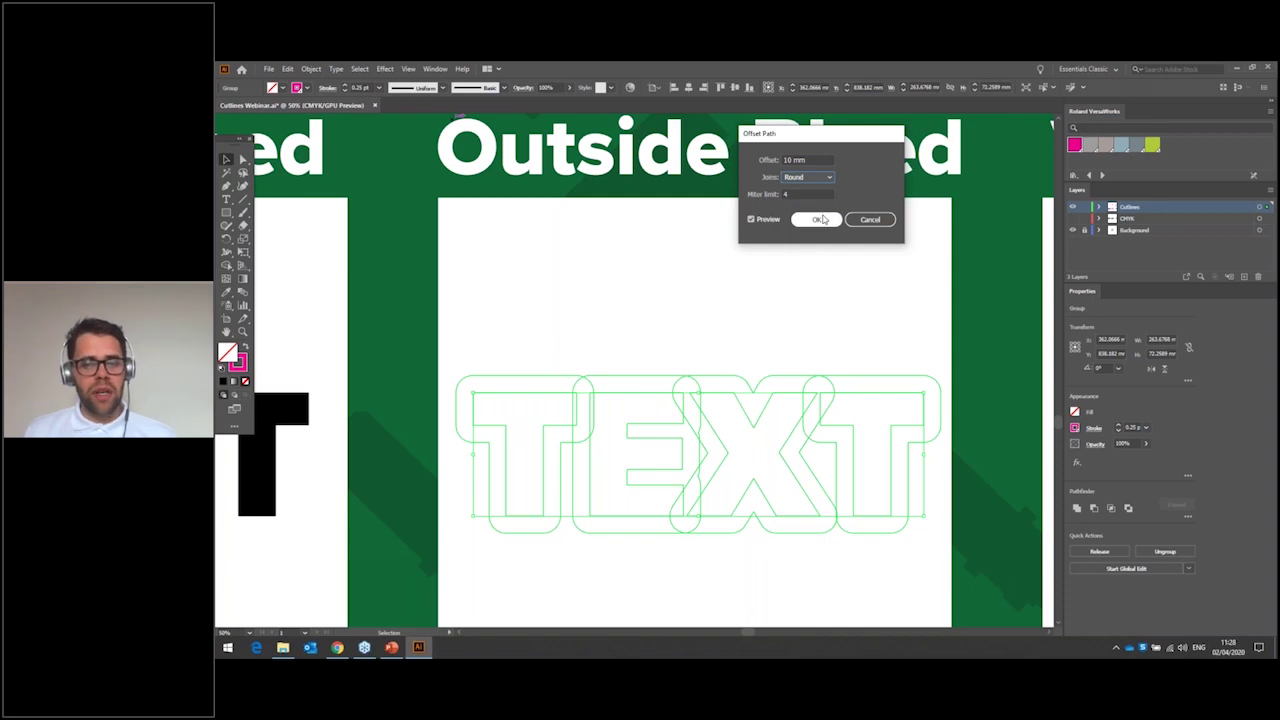
left_click(790, 161)
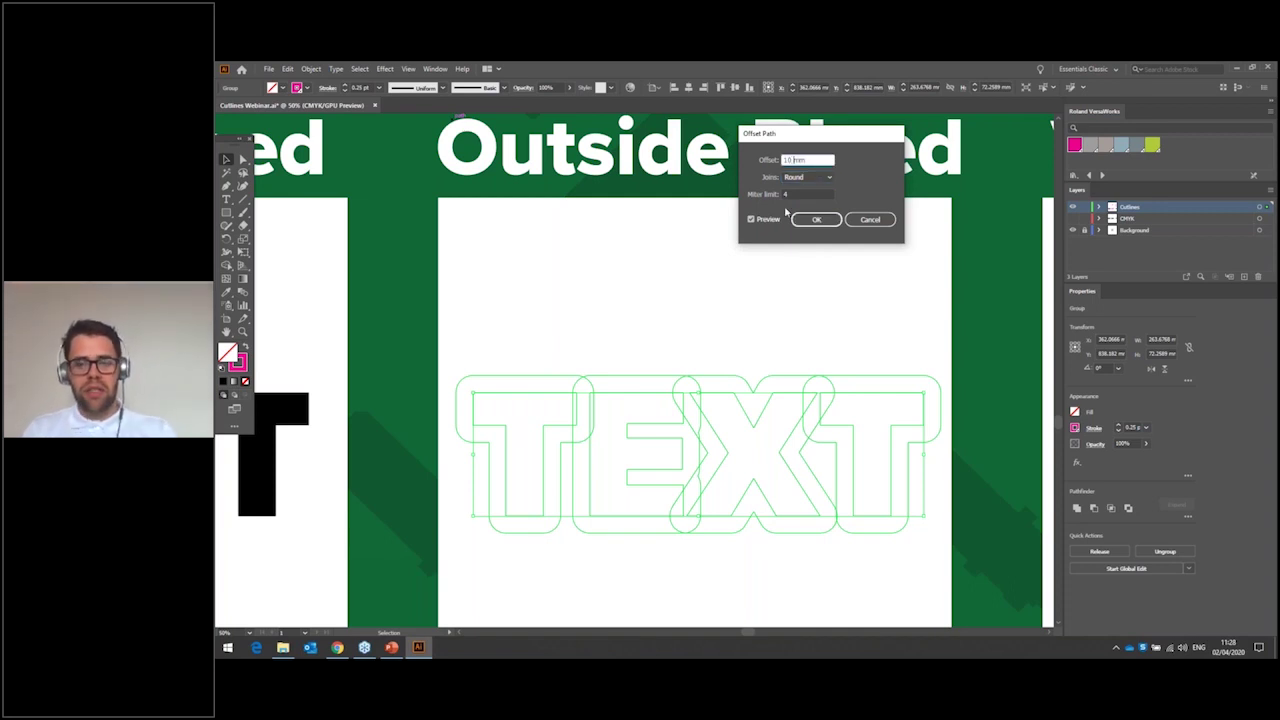
type("15")
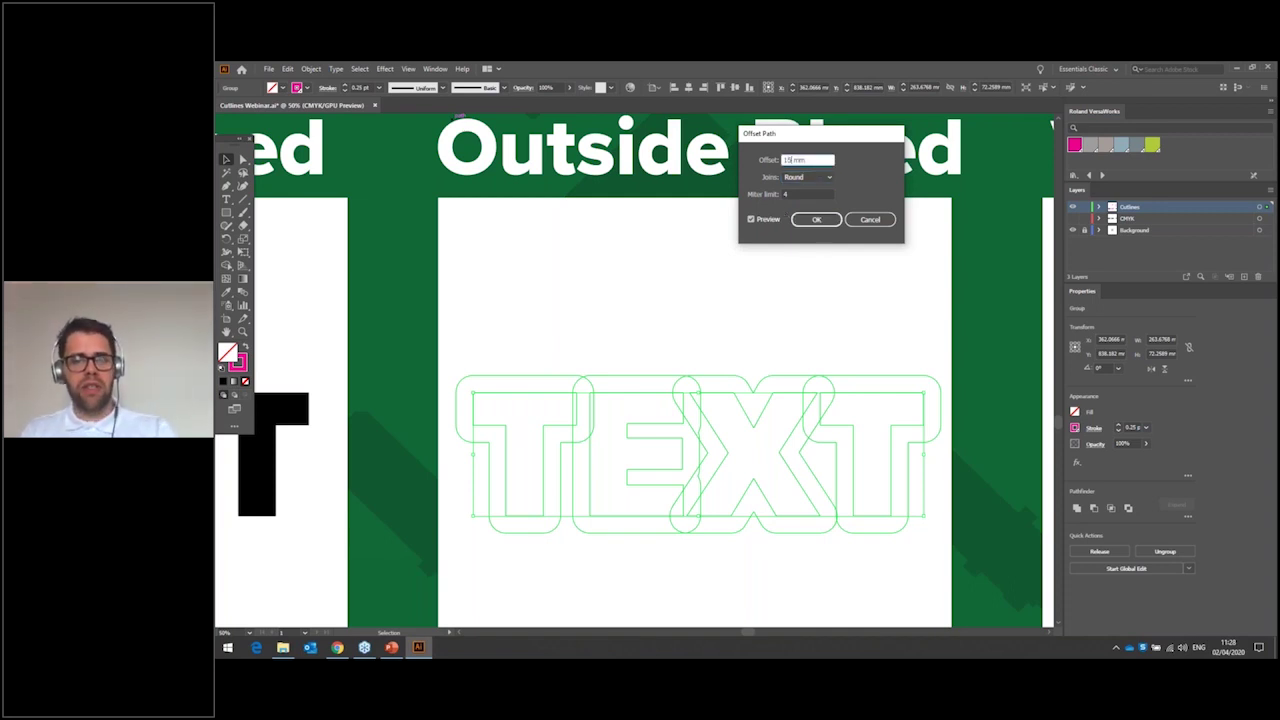
left_click(827, 220)
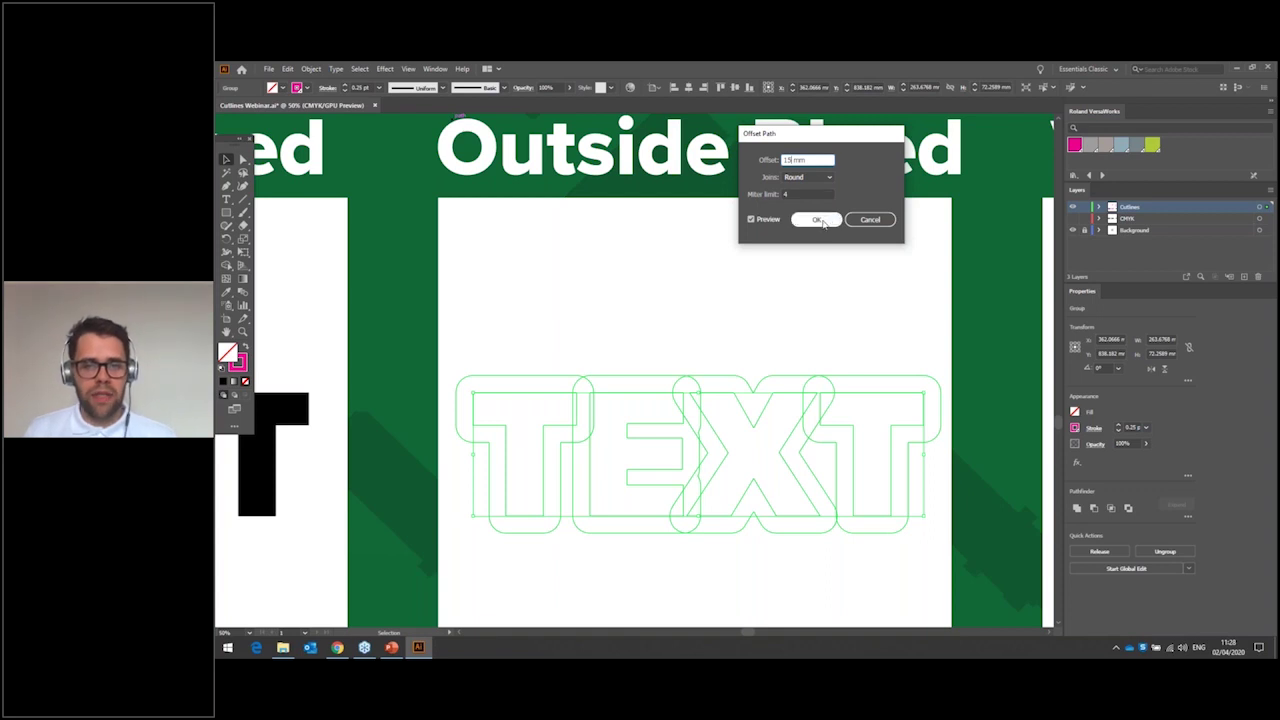
- Ungroup the Outside Bleed TEXT outlines and their offset paths into separate objects
left_click(736, 405)
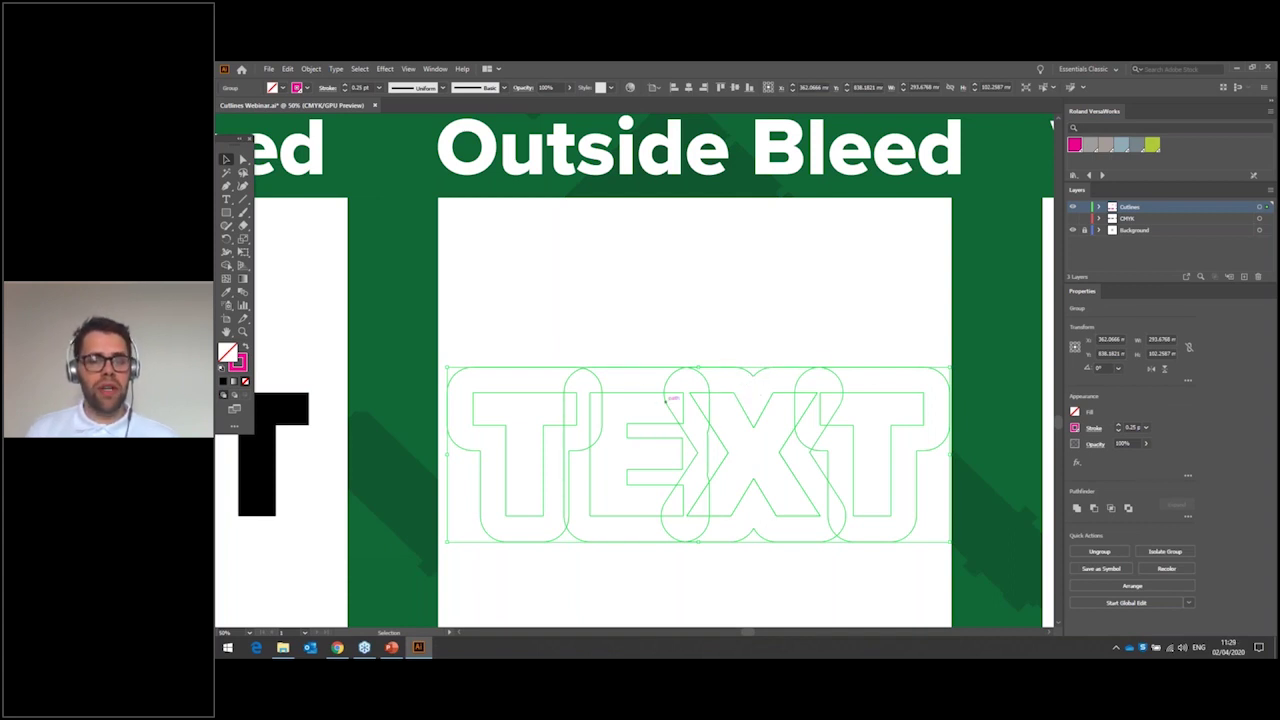
left_click(722, 359)
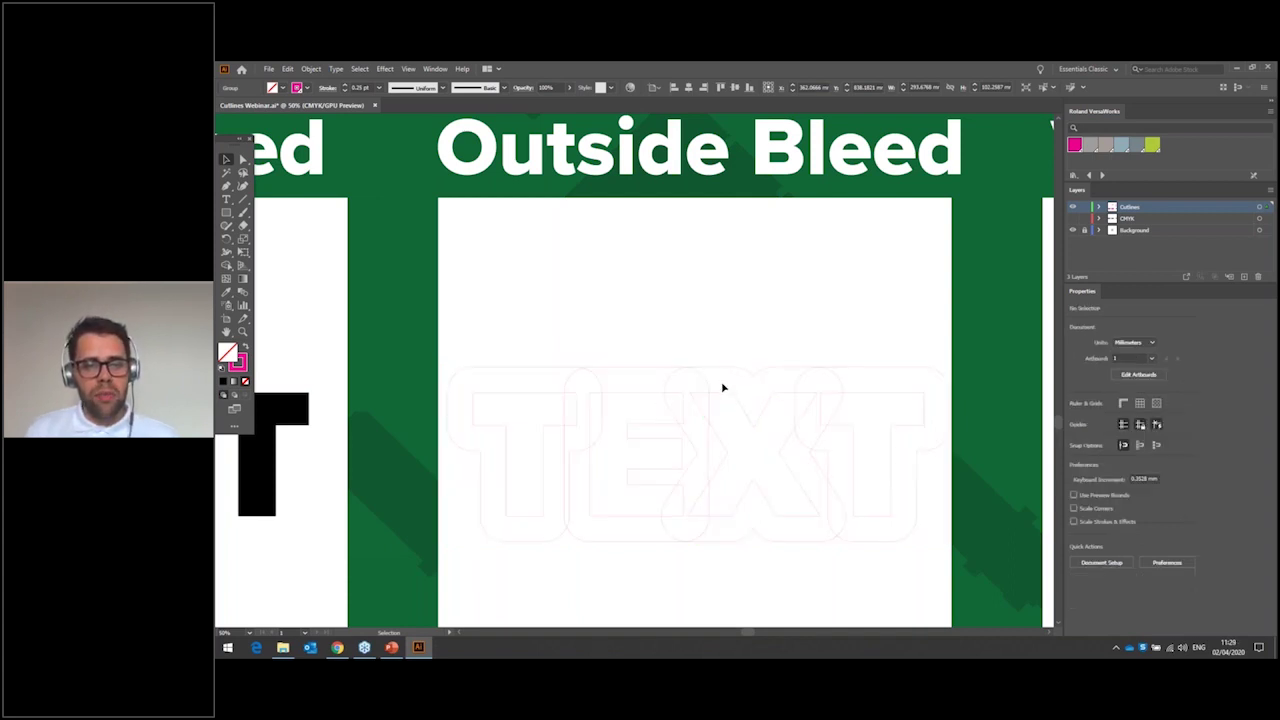
left_click(722, 398)
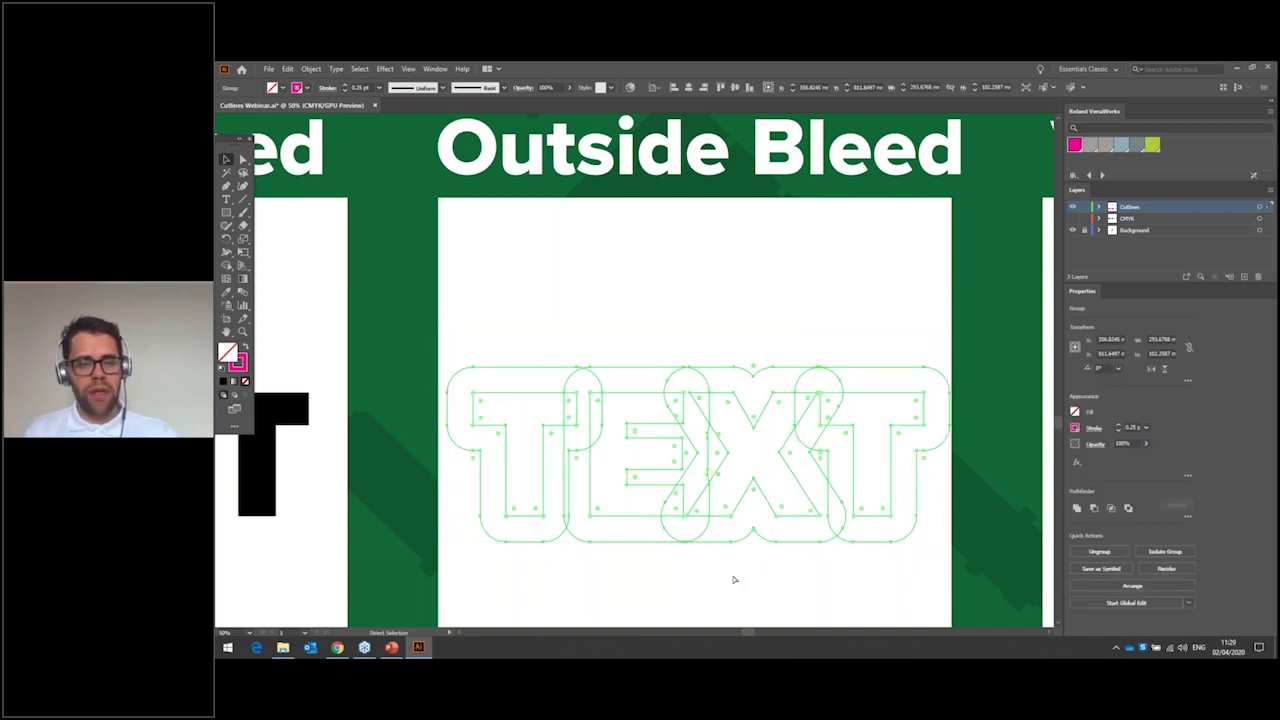
right_click(743, 368)
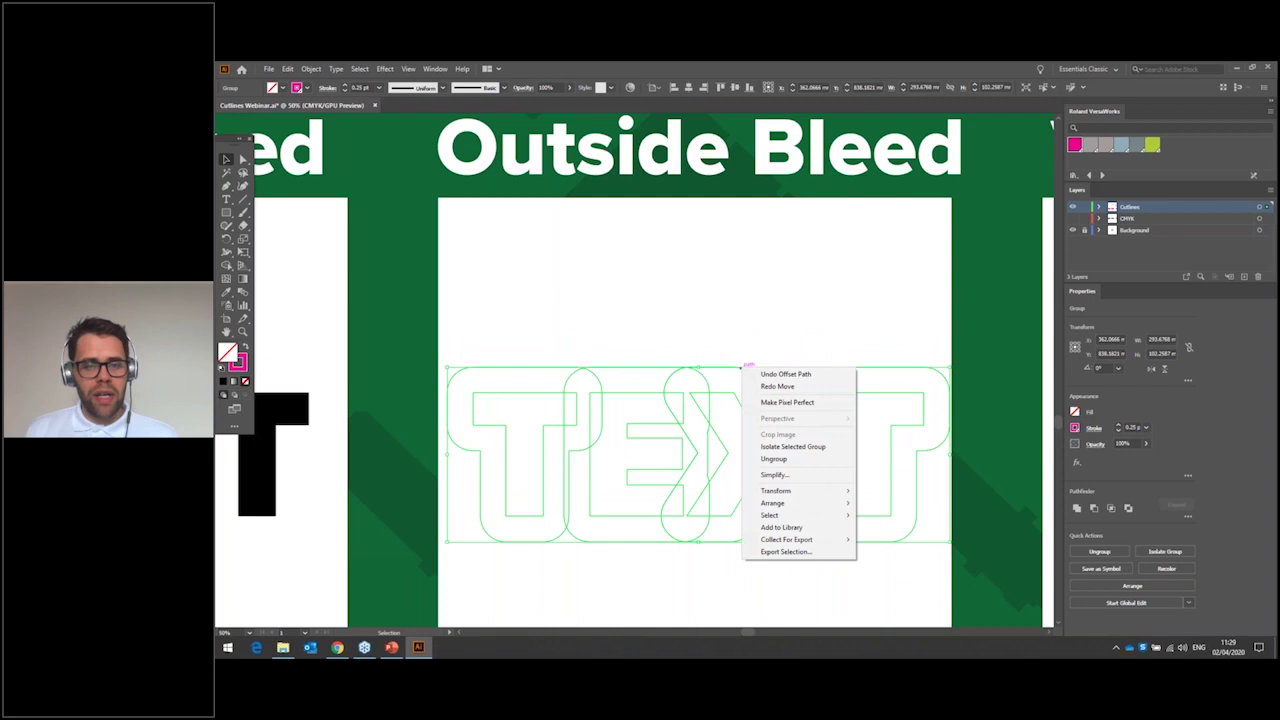
left_click(783, 462)
left_click(663, 320)
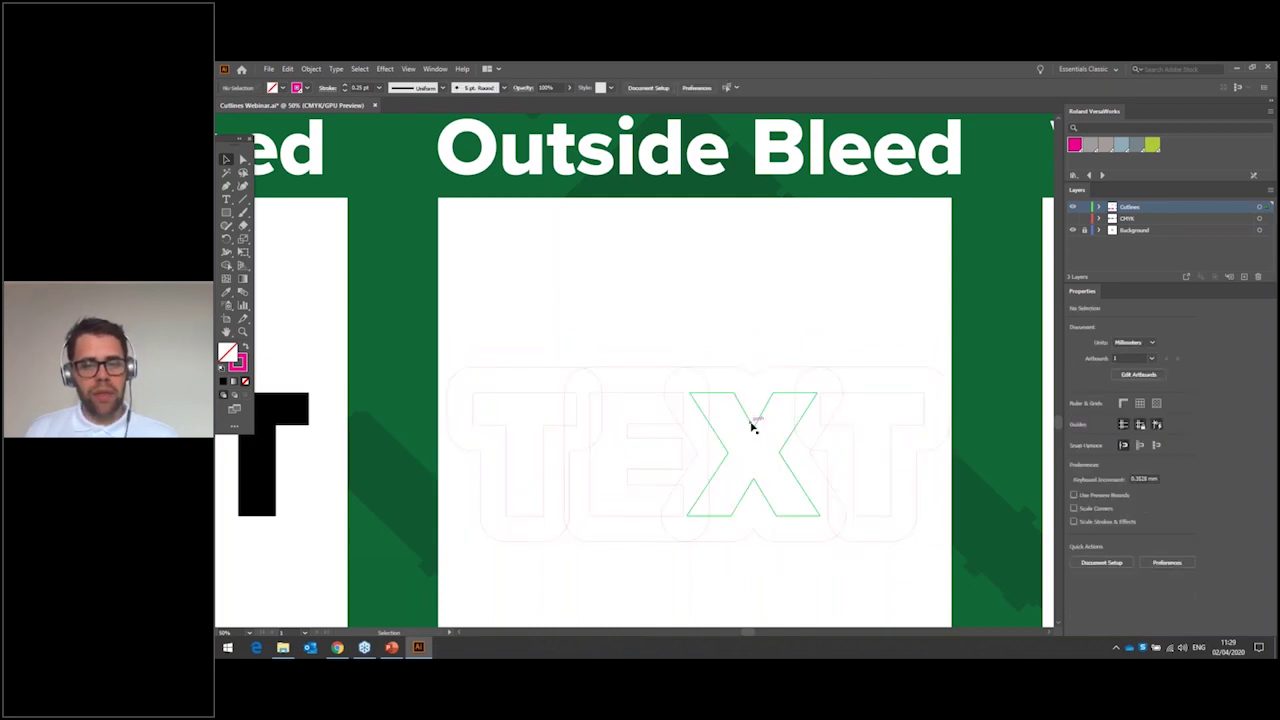
- Delete the original inner letter outlines of the Outside Bleed TEXT, keeping only the rounded offset paths
left_click(753, 427)
key("Delete")
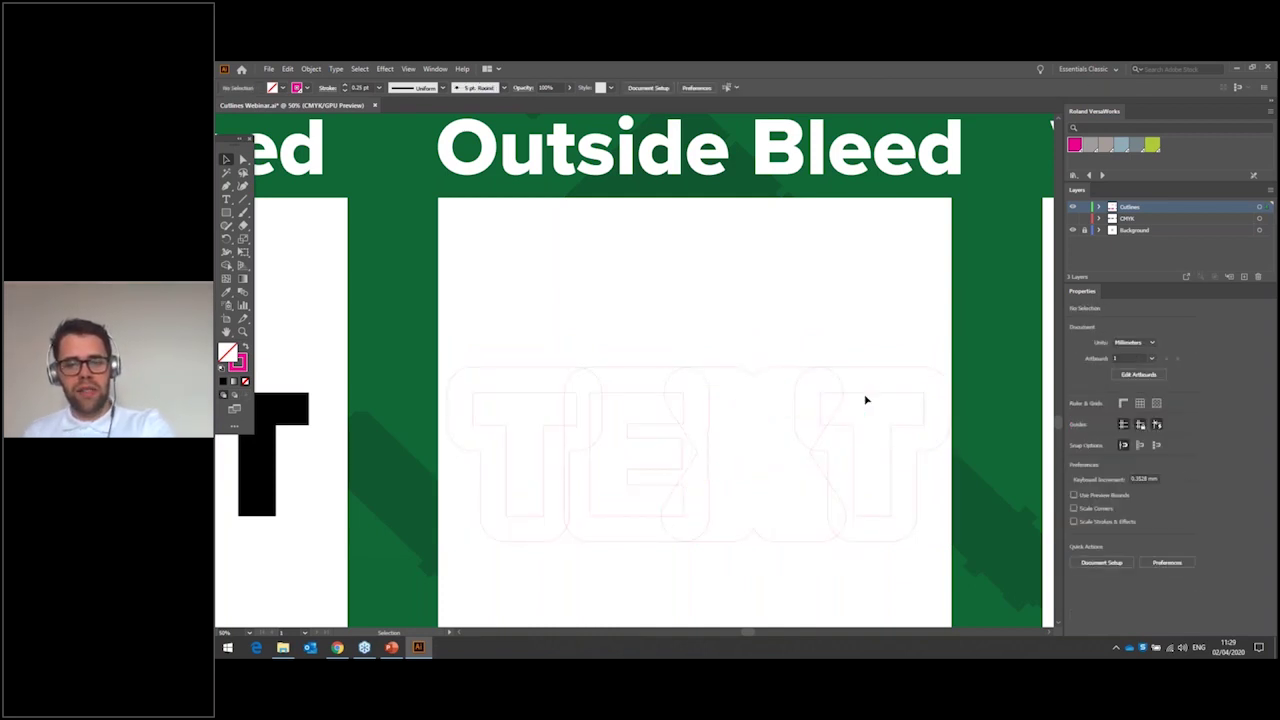
left_click(650, 400)
key("Delete")
left_click(540, 399)
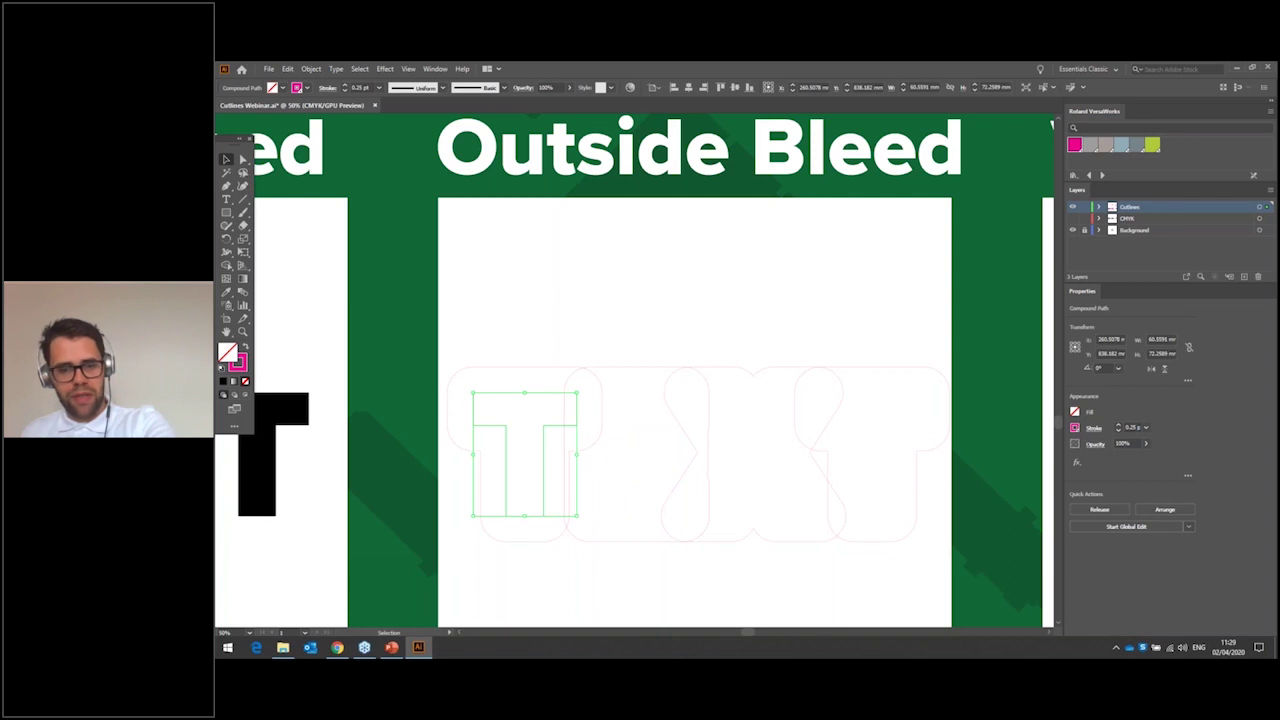
key("Delete")
- Unite the rounded offset paths into one shape and delete the small triangular path left inside it
left_click_drag(445, 348, 986, 576)
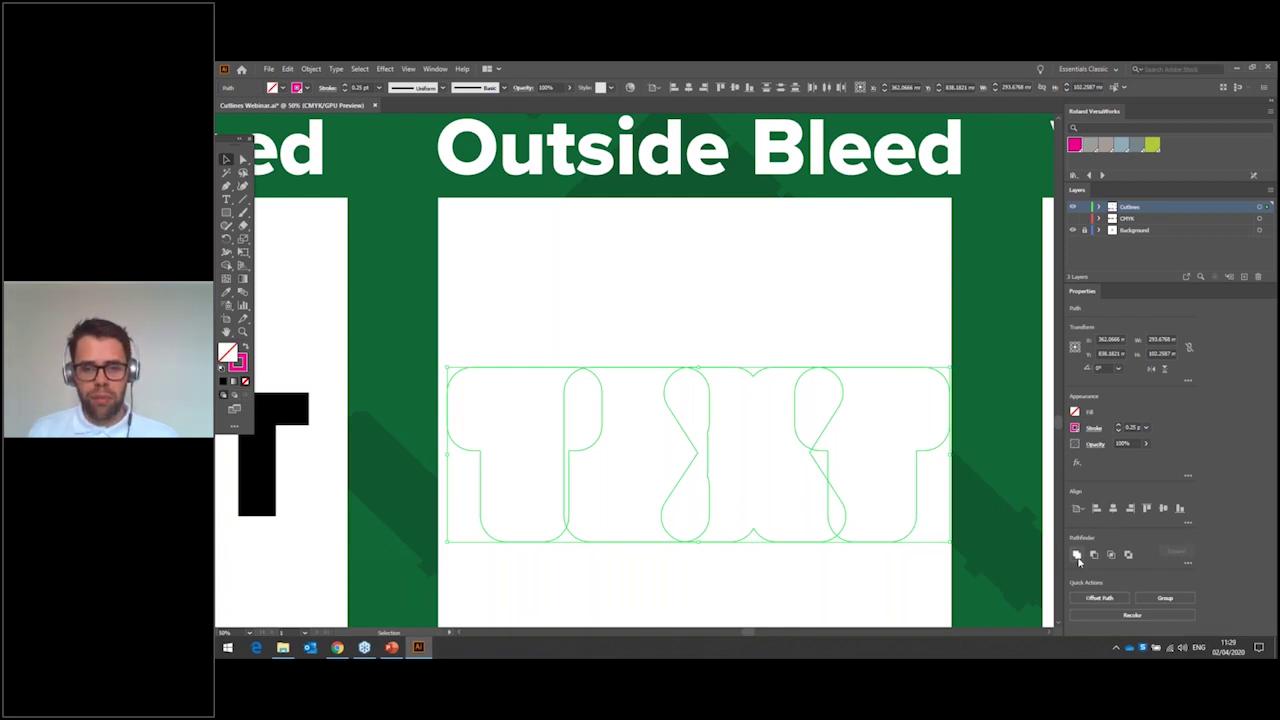
left_click(1077, 554)
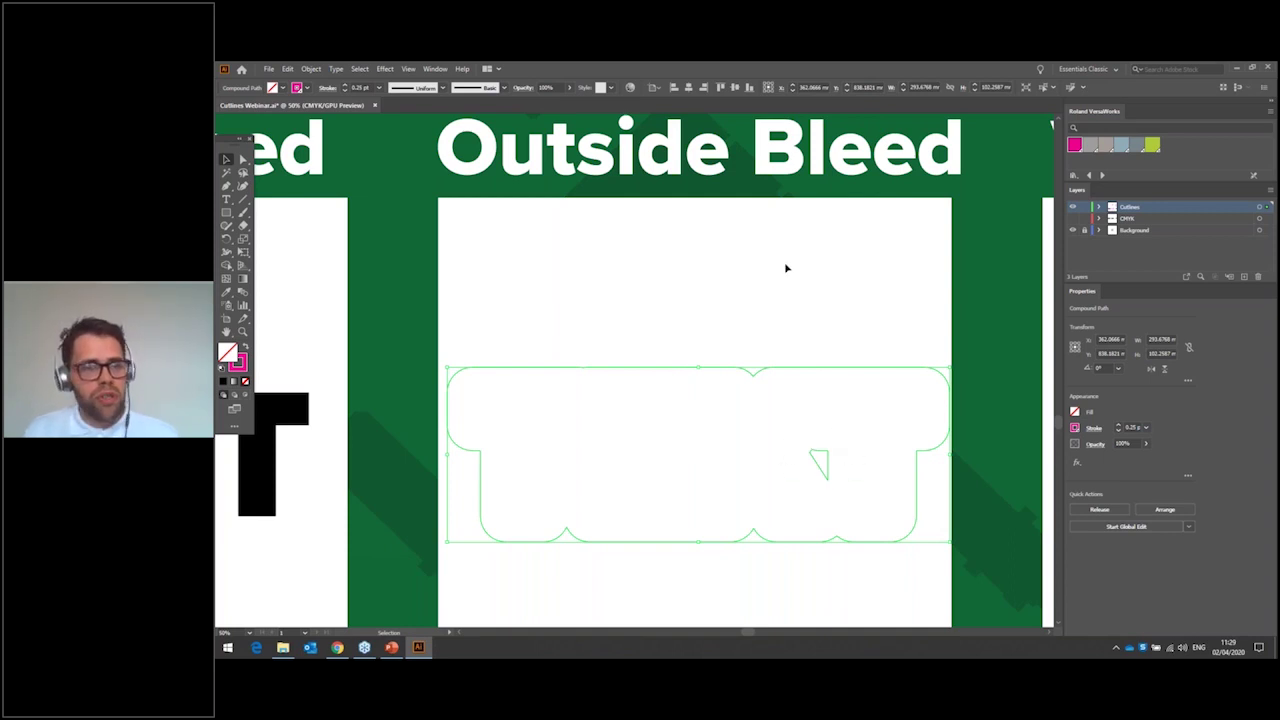
left_click(243, 159)
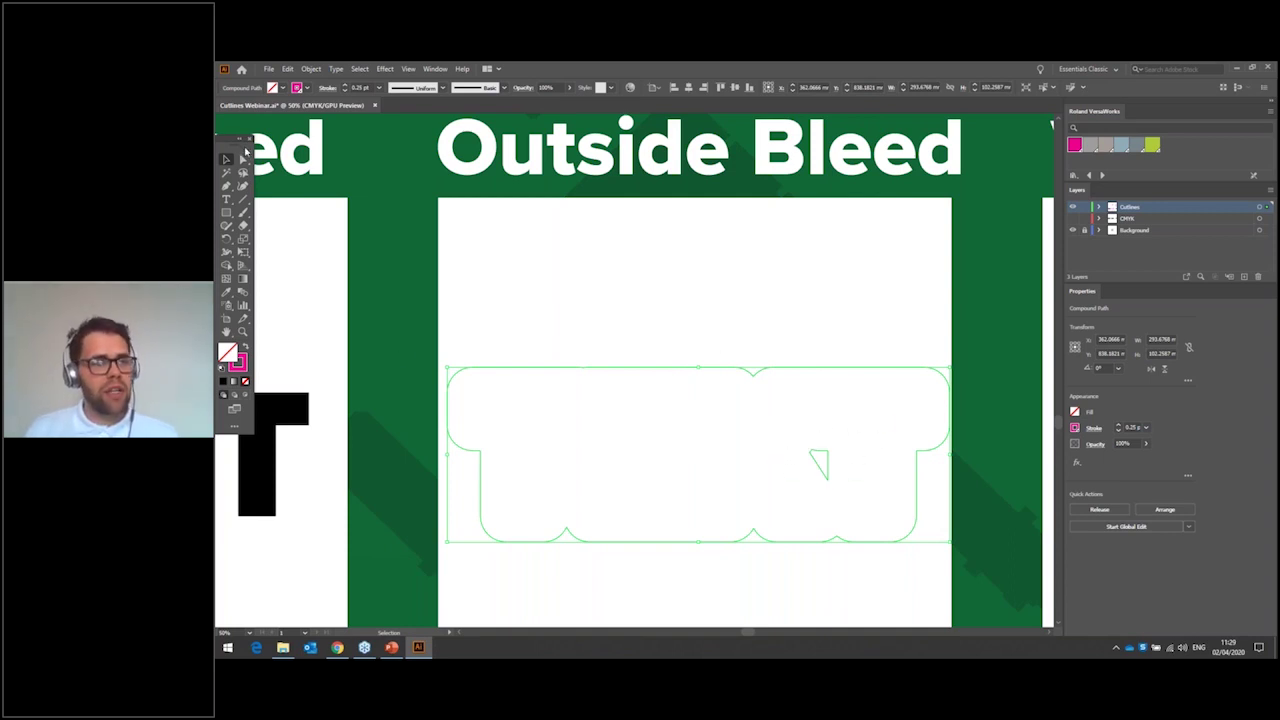
left_click_drag(786, 433, 857, 500)
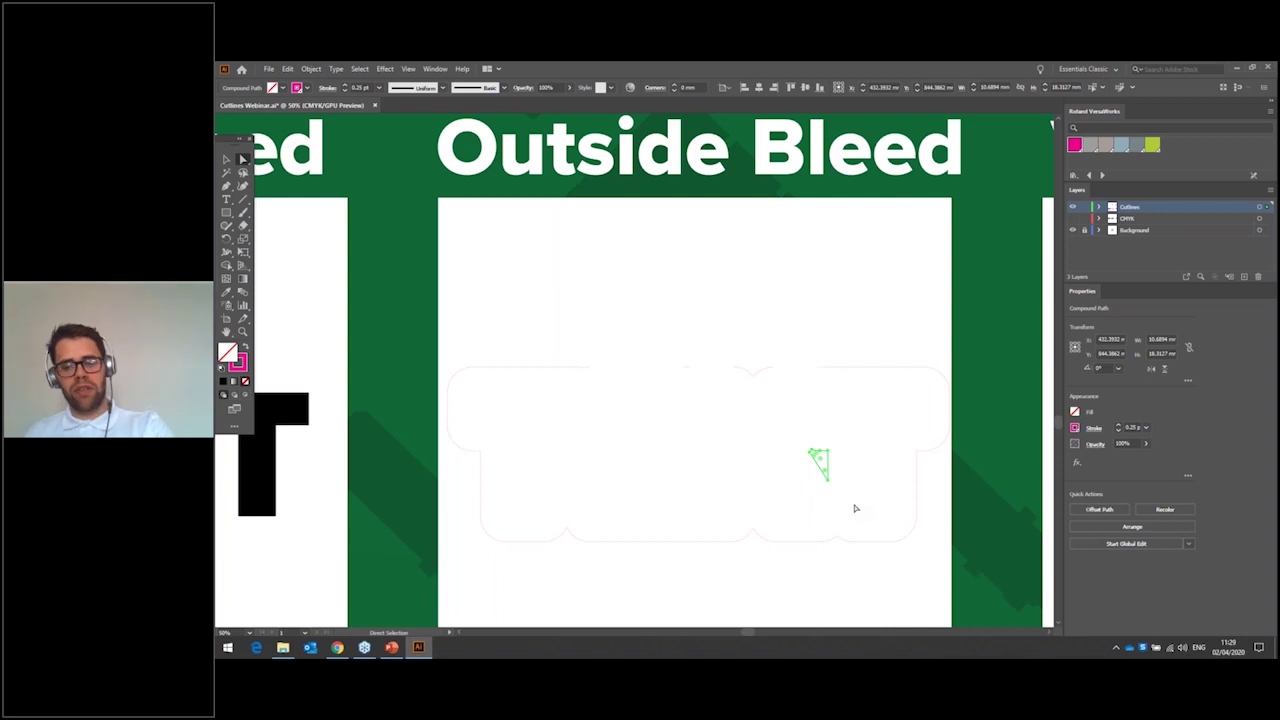
left_click(855, 508)
key("v")
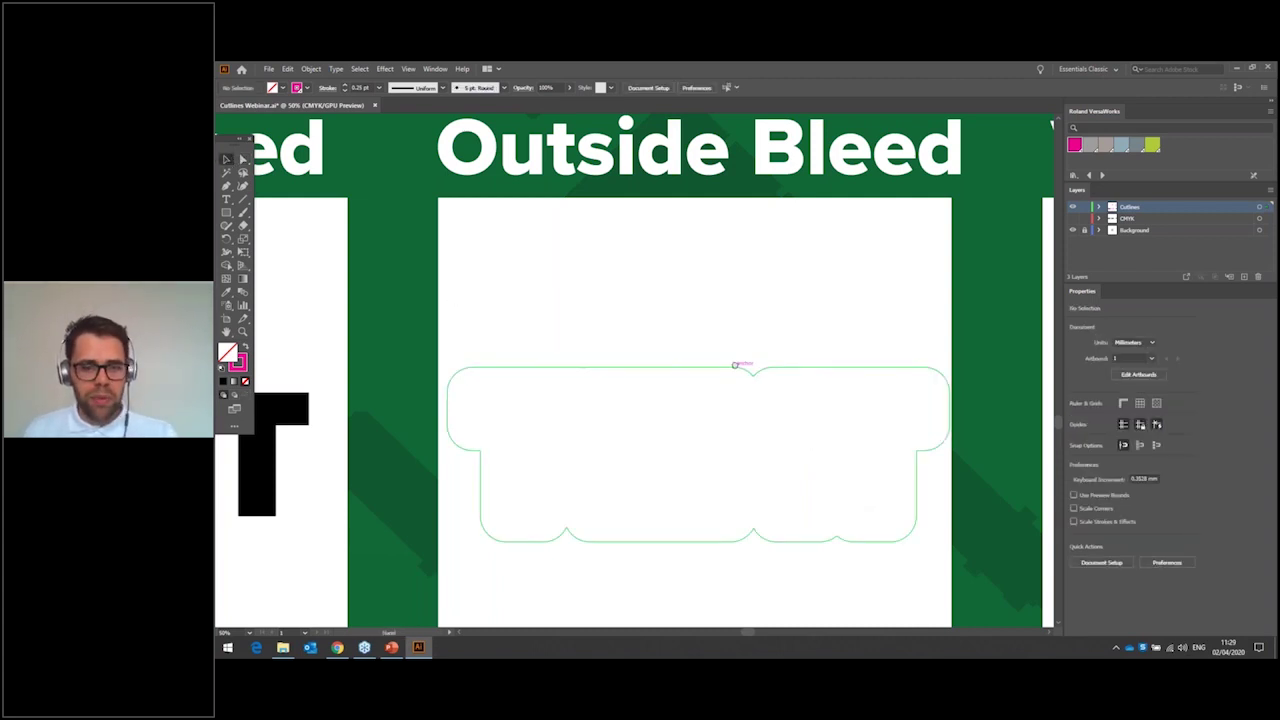
- Inspect the upper edge of the united Outside Bleed cutline up close for small dips and notches
scroll(740, 363, "down", 1)
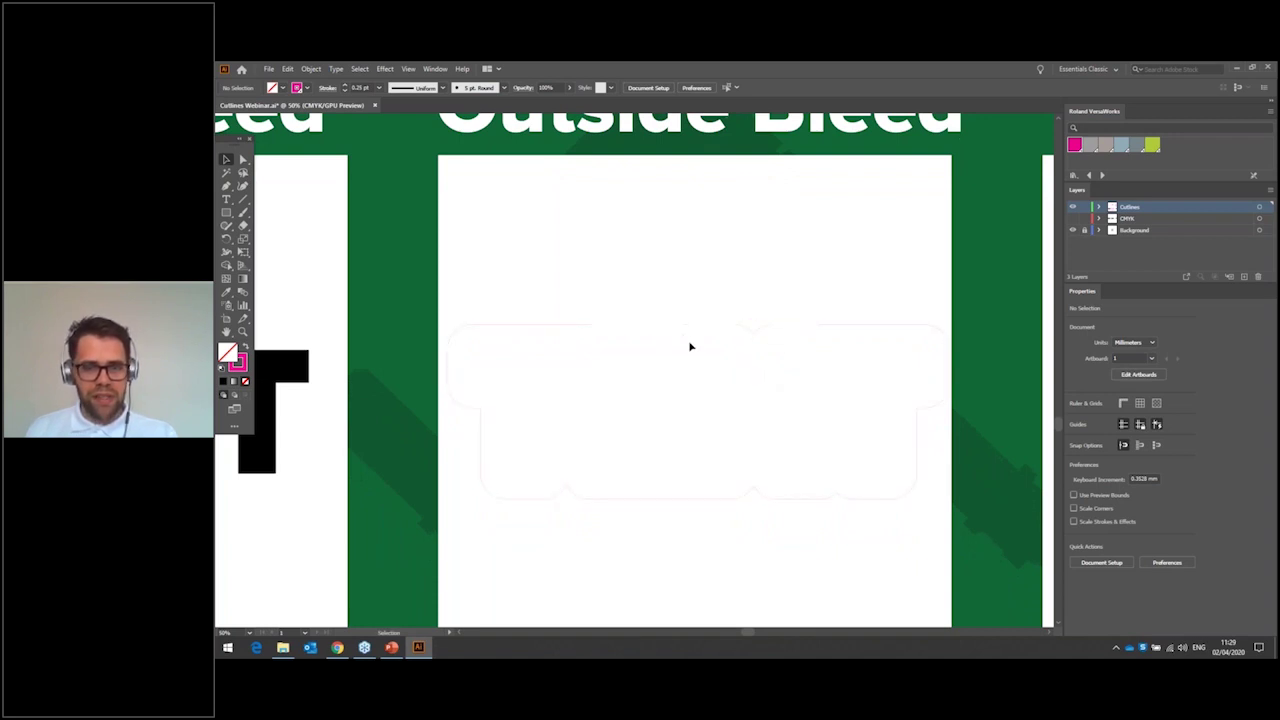
scroll(680, 304, "up", 2)
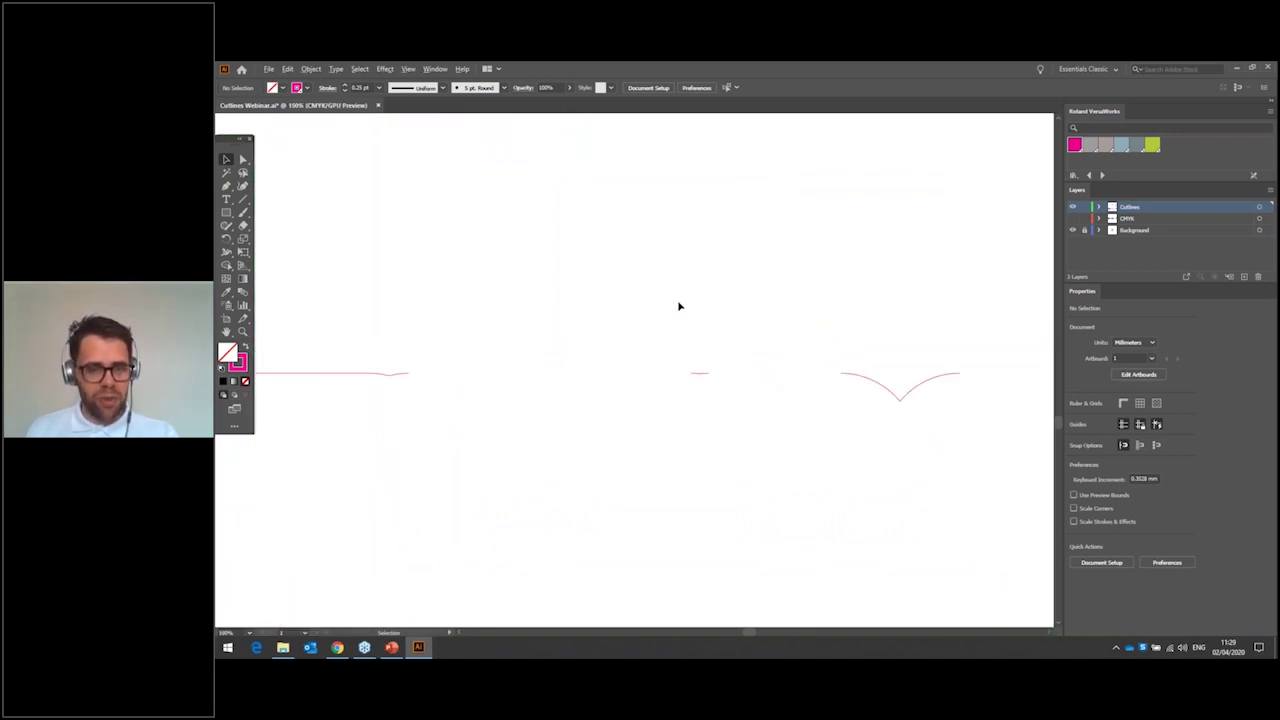
scroll(729, 406, "up", 2)
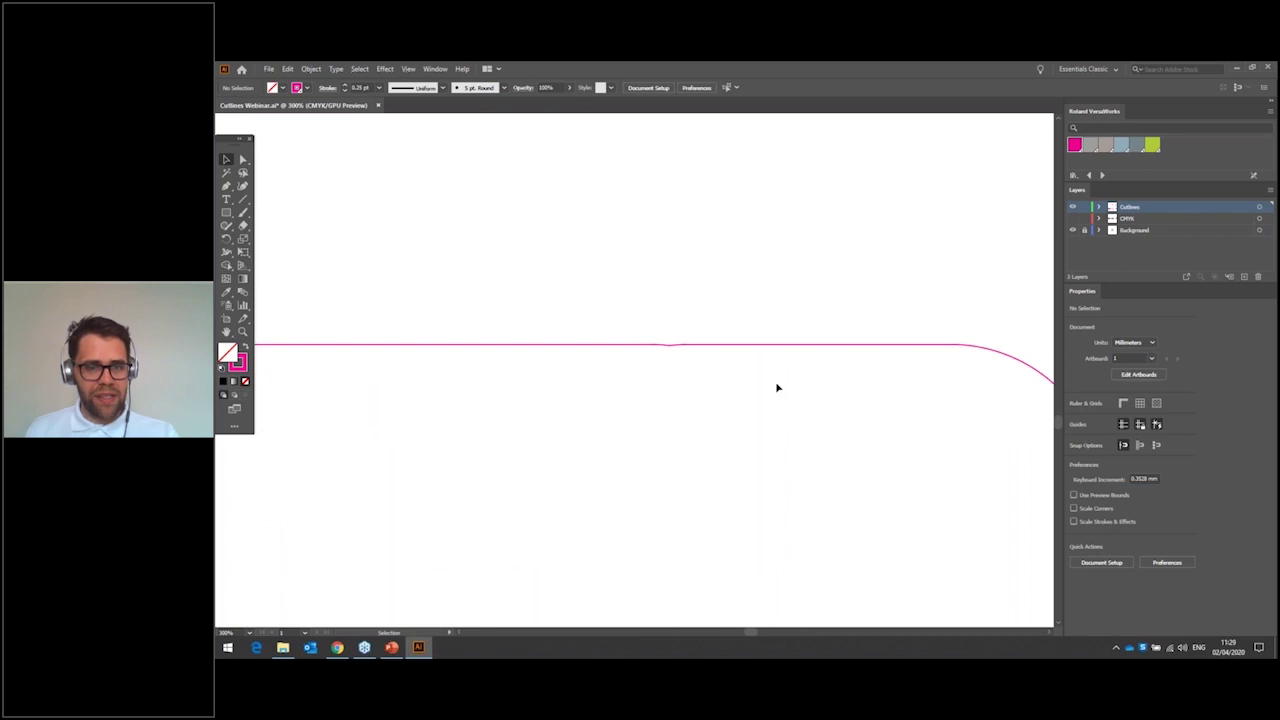
scroll(748, 373, "down", 2)
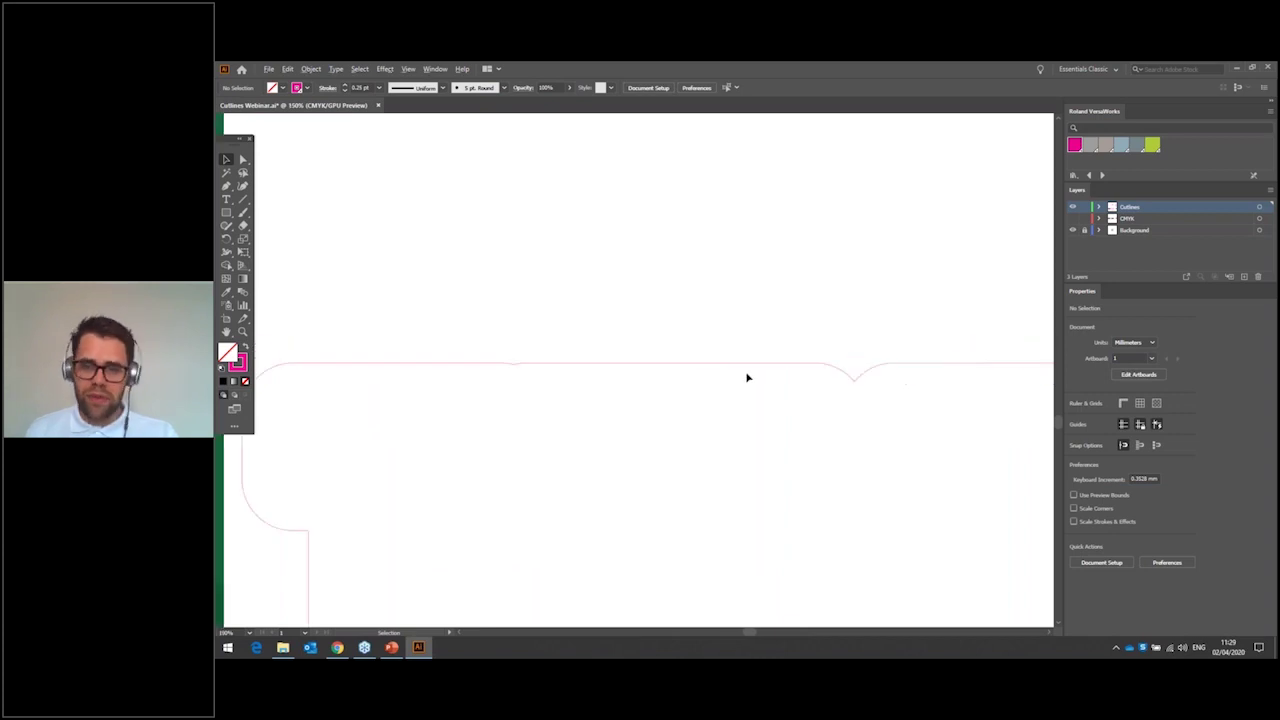
scroll(747, 377, "down", 3)
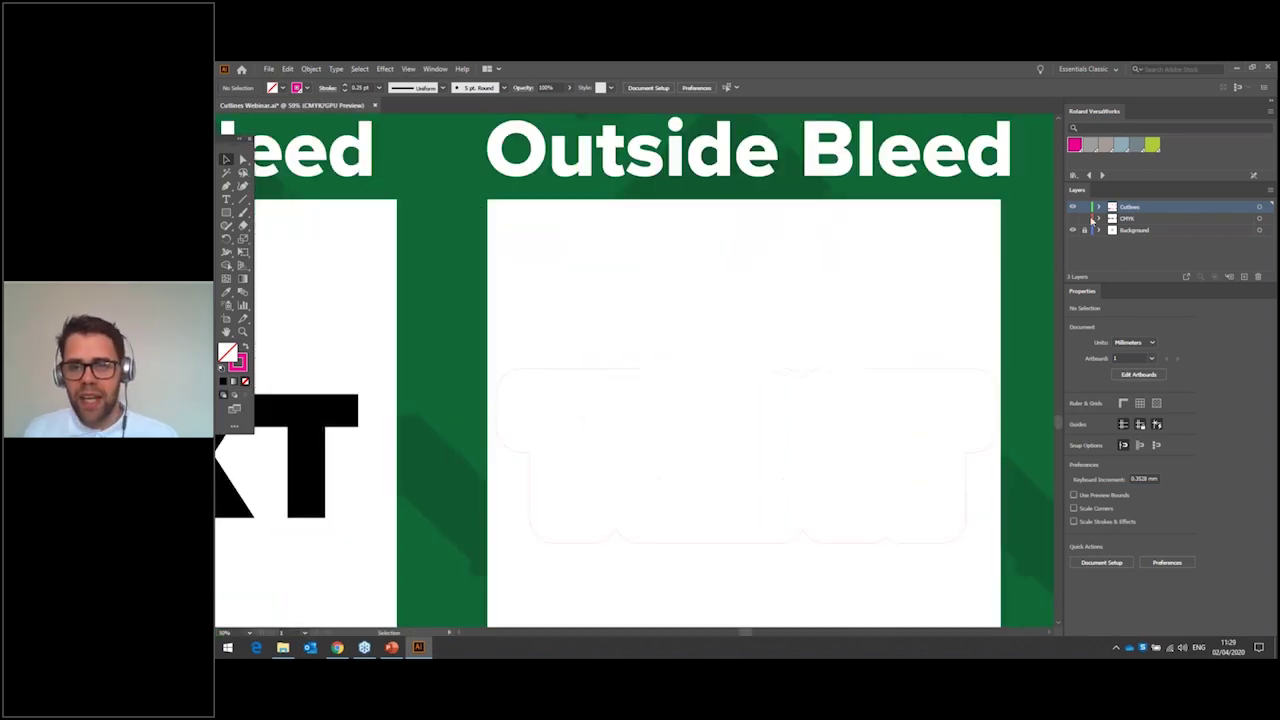
- Show the CMYK layer and check the outer cutline's clearance around the black Outside Bleed letters
left_click(1073, 218)
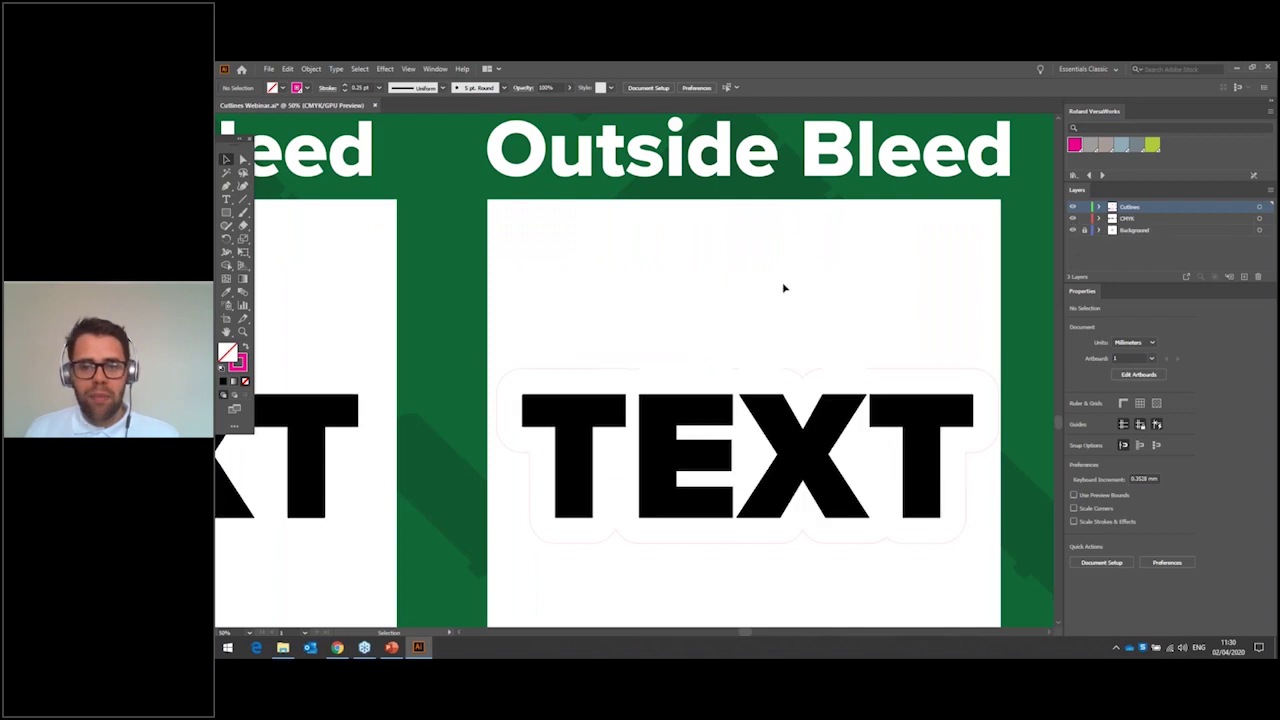
scroll(832, 287, "up", 3)
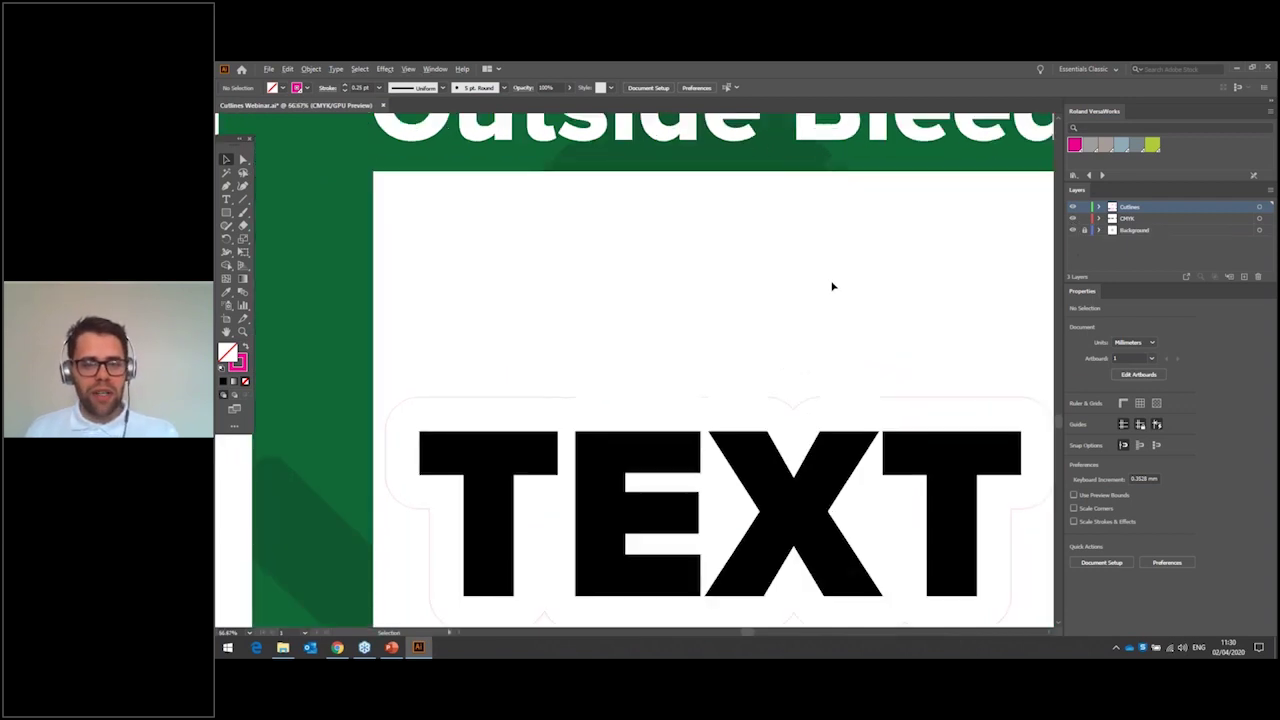
left_click_drag(820, 280, 805, 221)
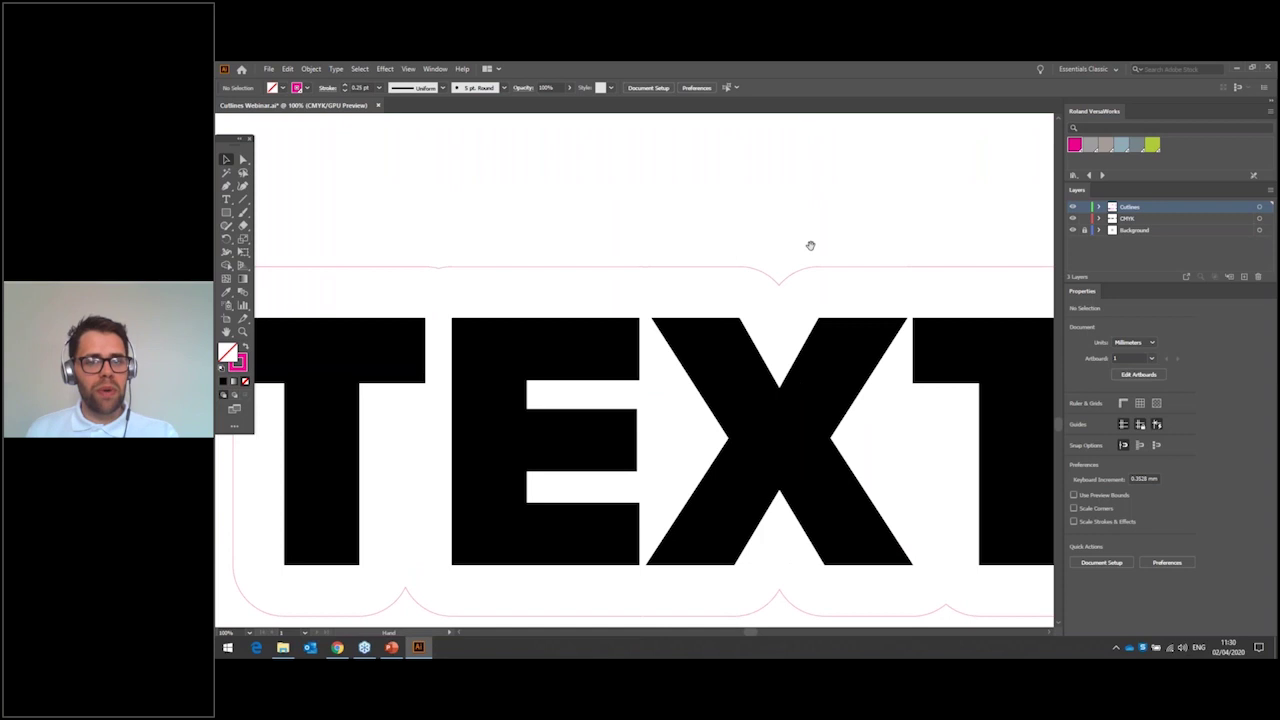
scroll(808, 243, "down", 1)
scroll(817, 262, "down", 1)
scroll(818, 258, "down", 1)
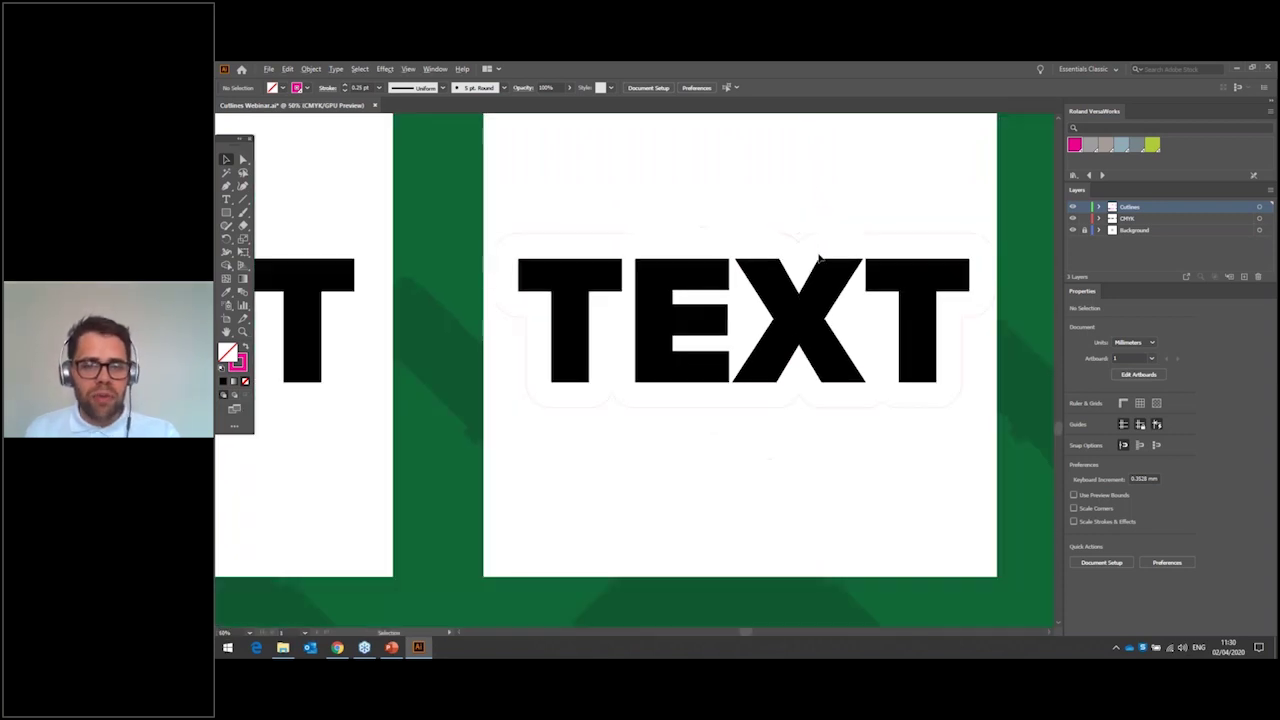
left_click_drag(889, 483, 840, 538)
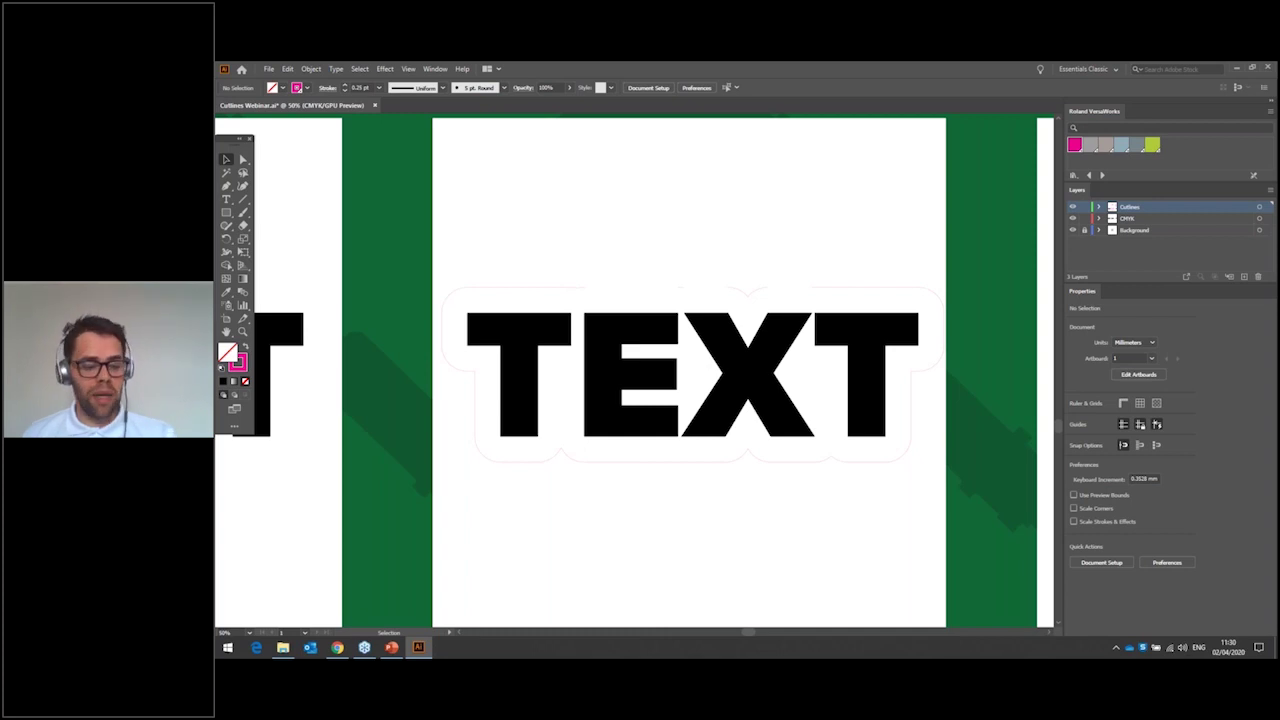
scroll(815, 486, "down", 2)
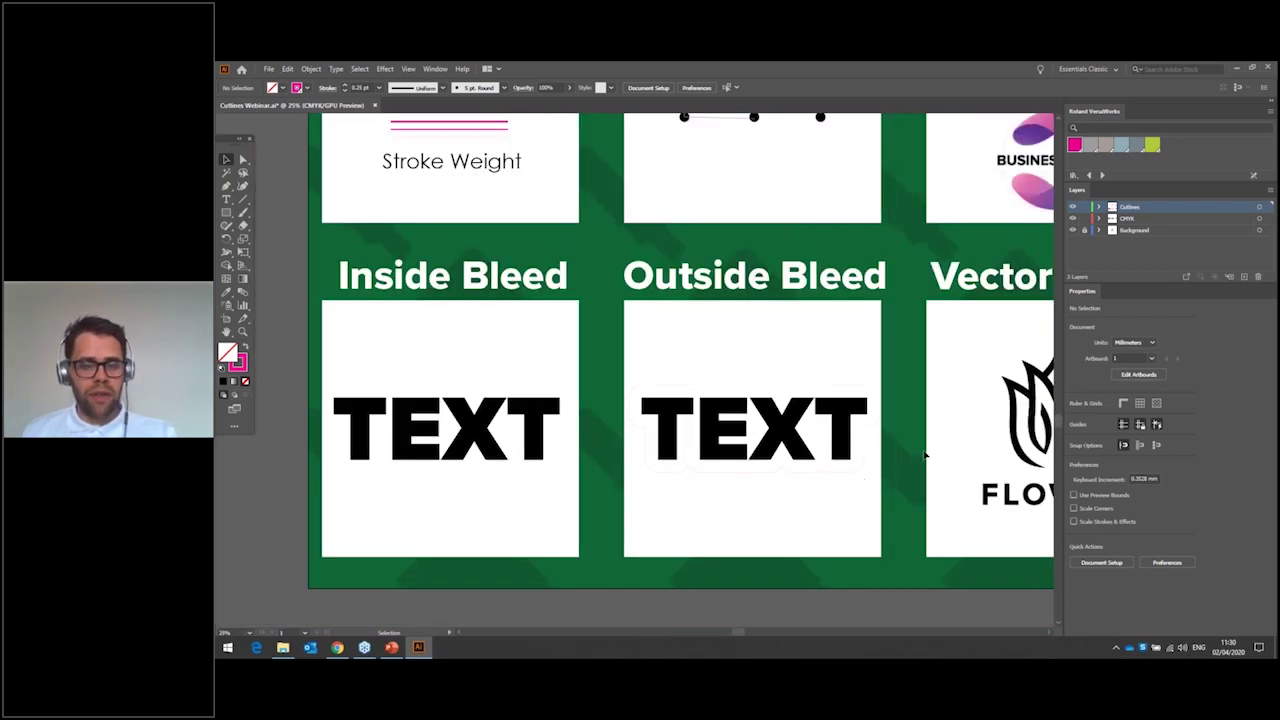
left_click_drag(889, 403, 880, 402)
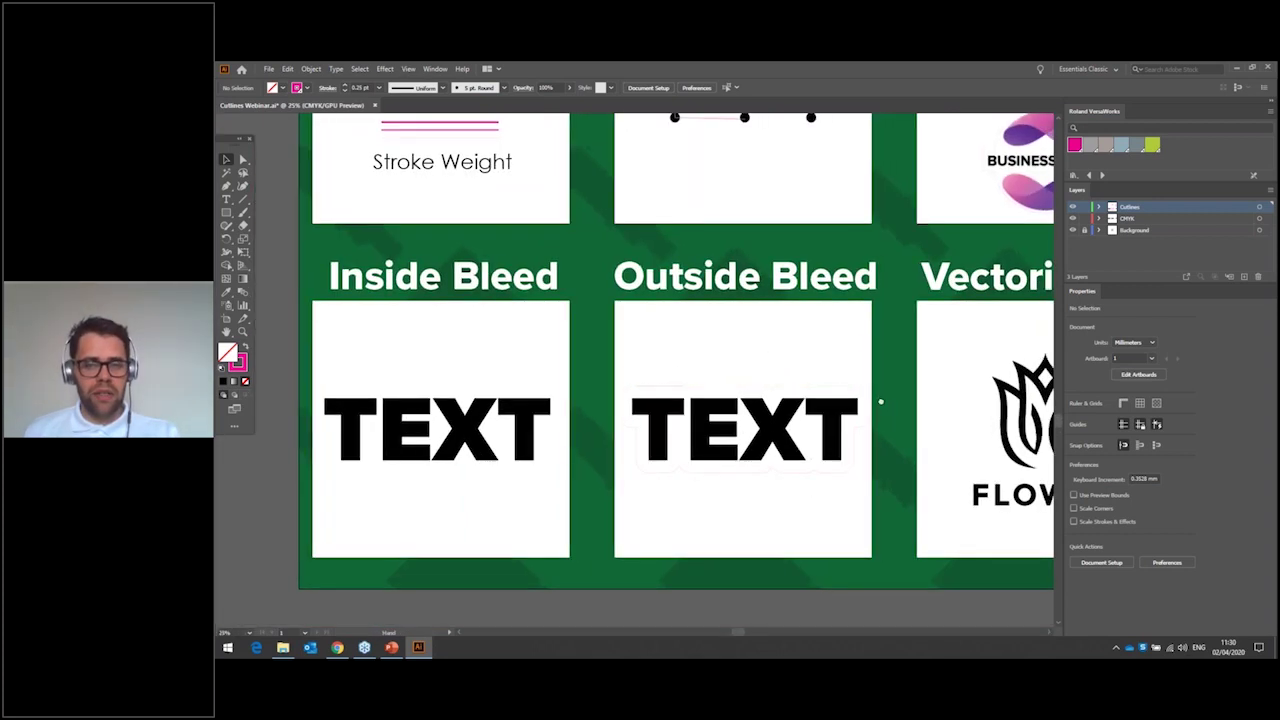
- Select the FLOWER logo image in the Vectorisation box and examine its edges up close
scroll(880, 402, "right", 5)
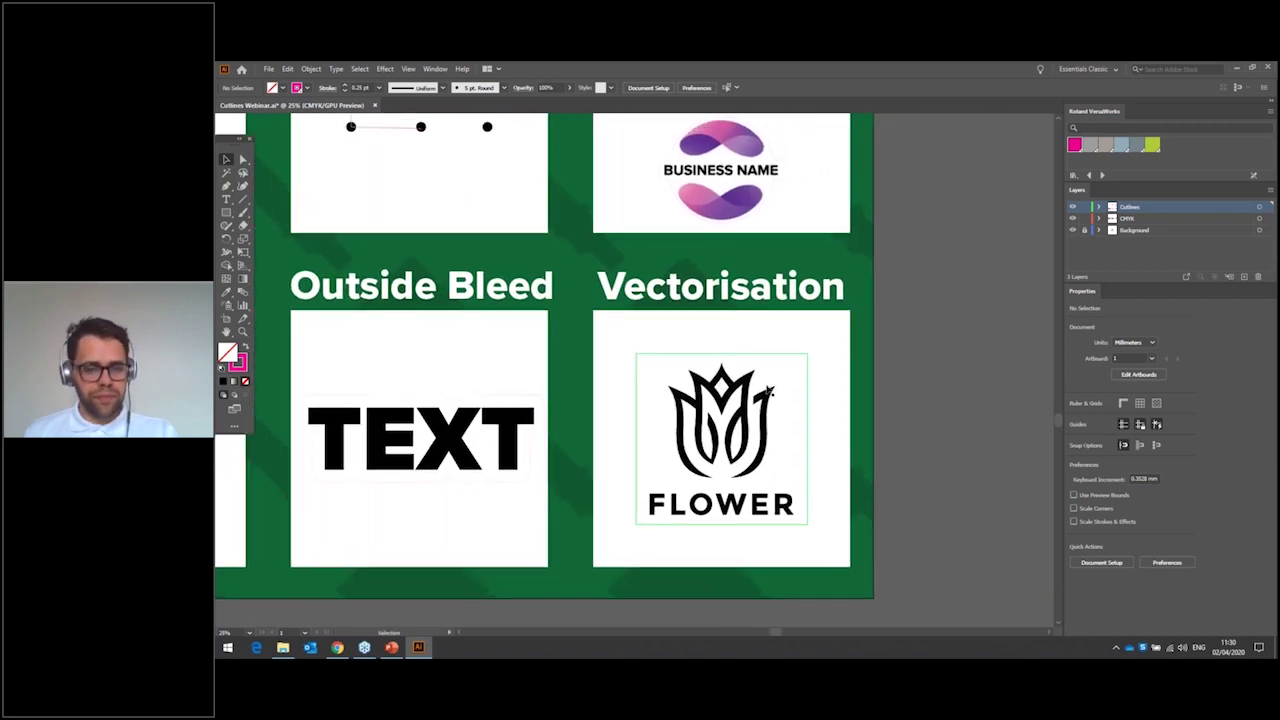
scroll(770, 392, "up", 1)
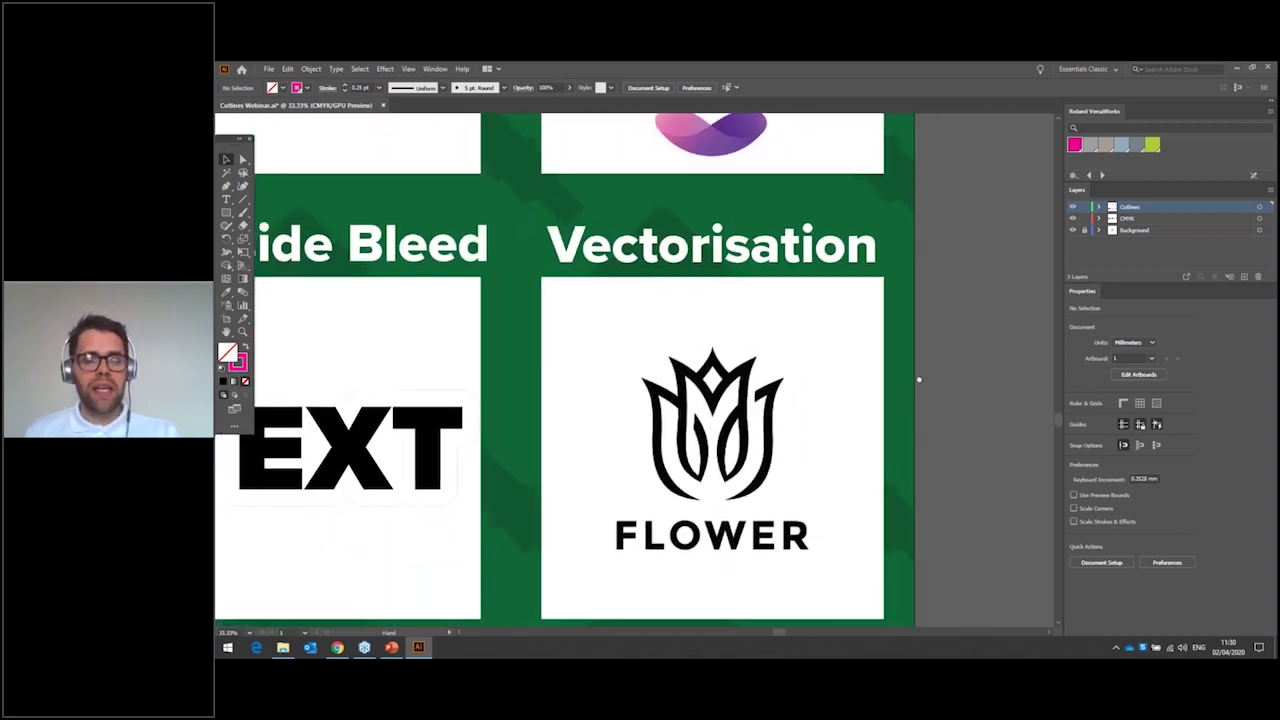
scroll(900, 390, "up", 2)
scroll(905, 395, "down", 1)
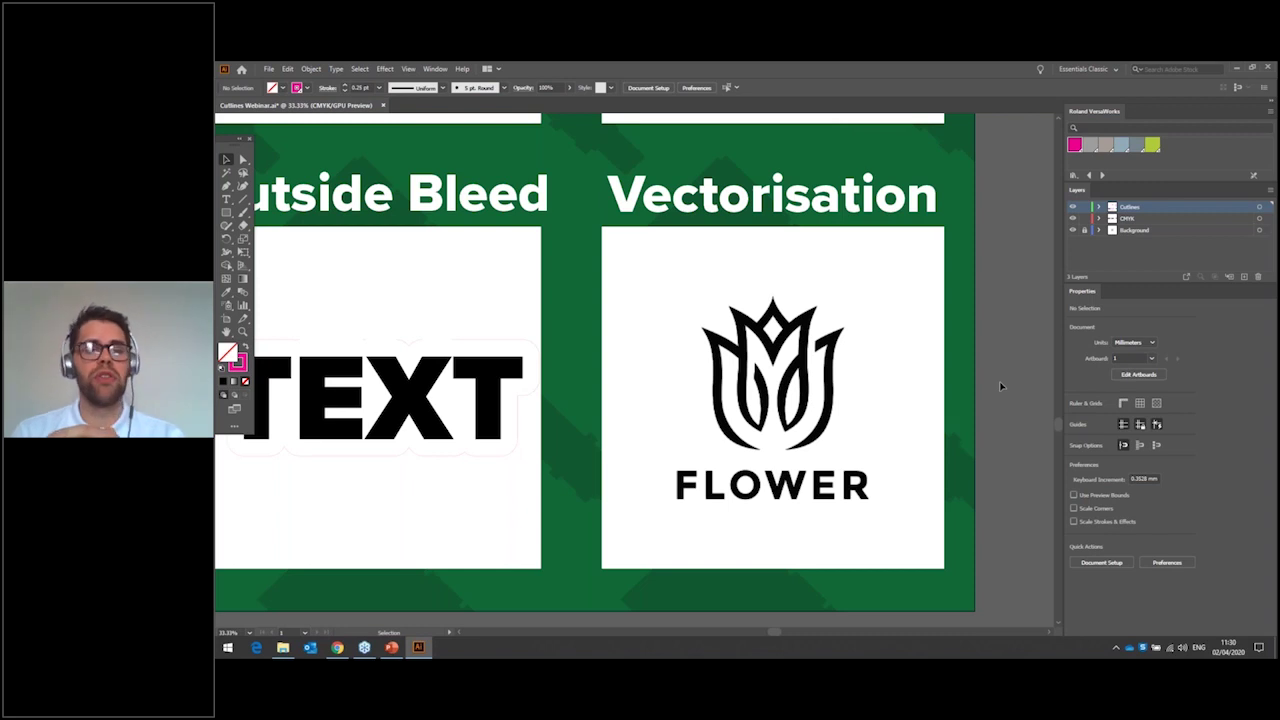
left_click(789, 343)
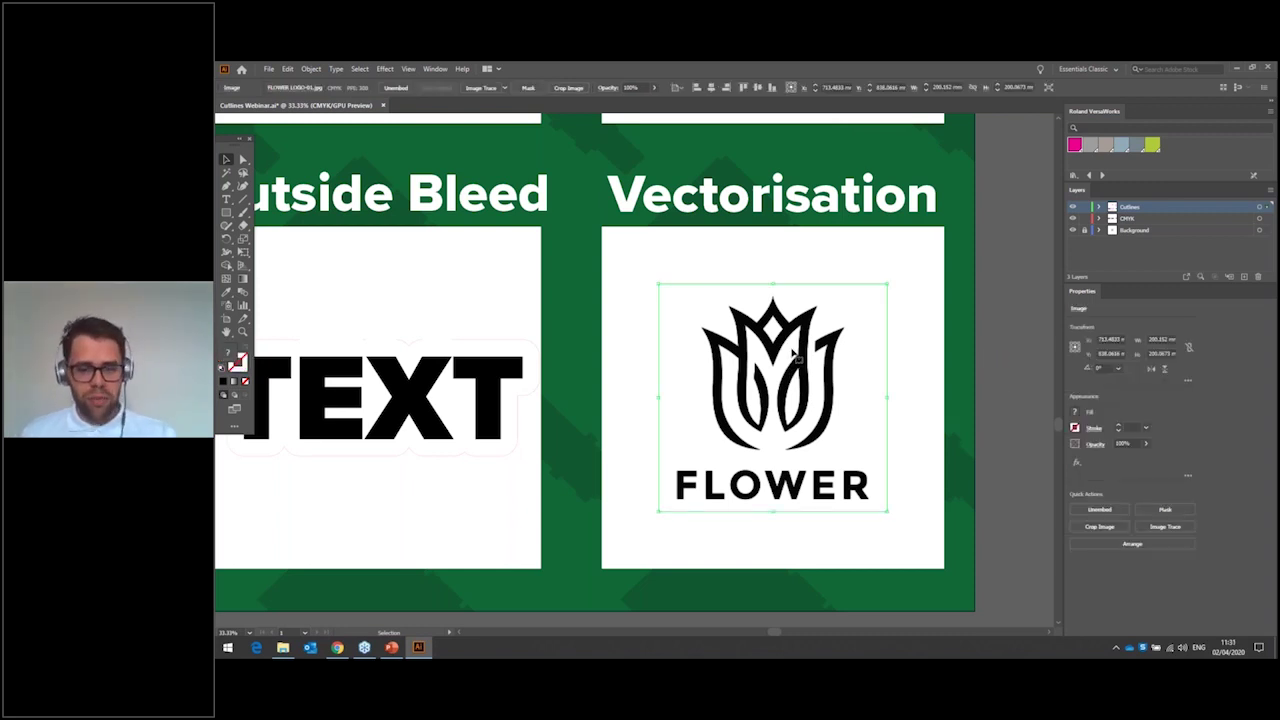
scroll(791, 353, "up", 15)
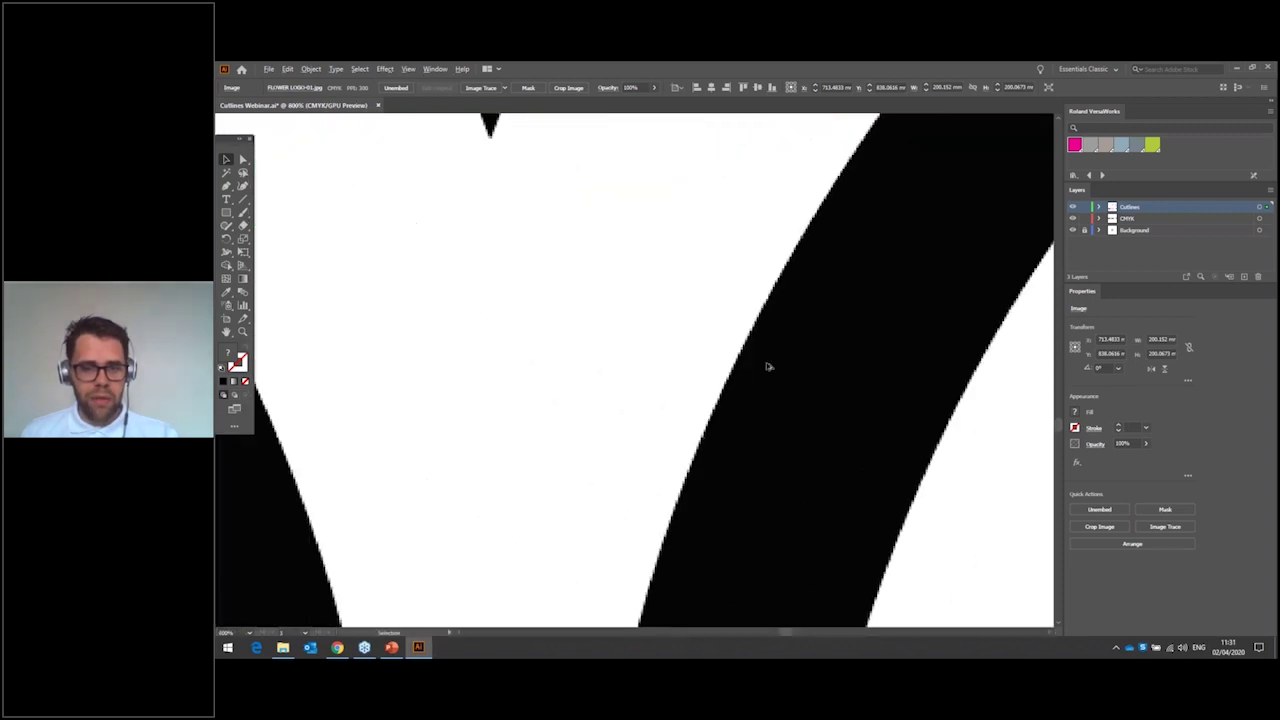
scroll(757, 366, "up", 1)
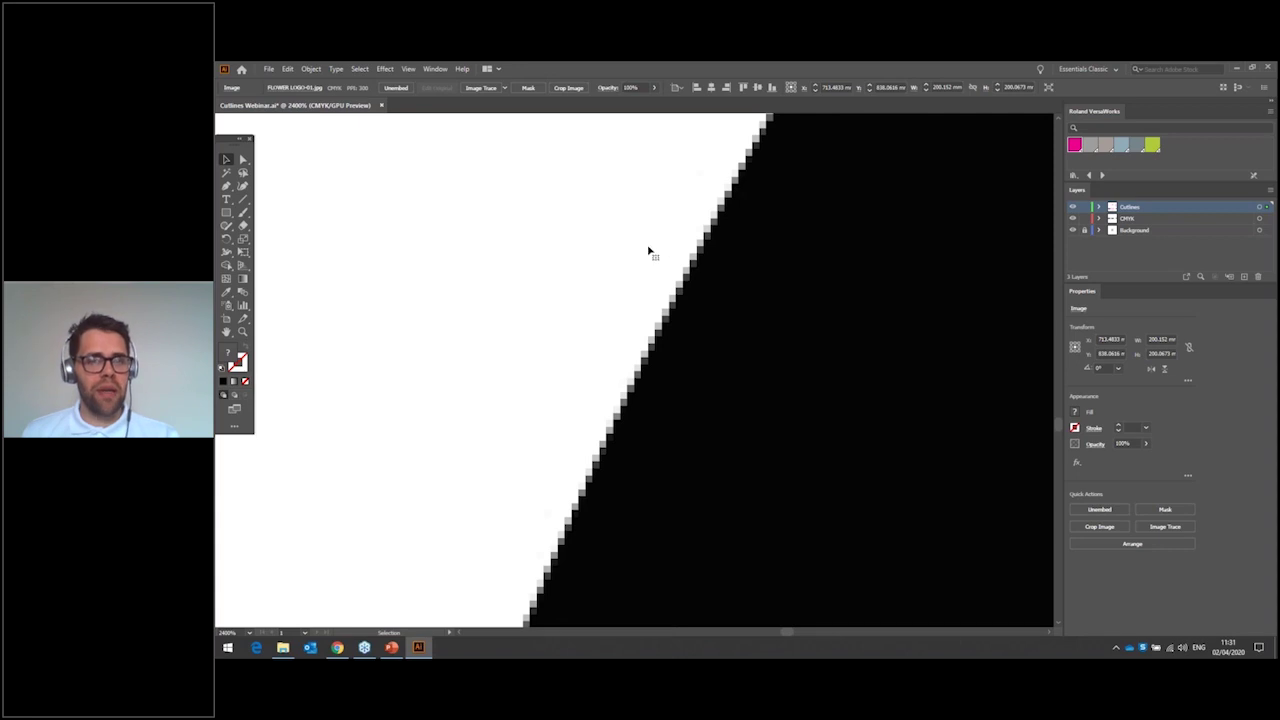
scroll(643, 258, "down", 3)
scroll(641, 259, "down", 6)
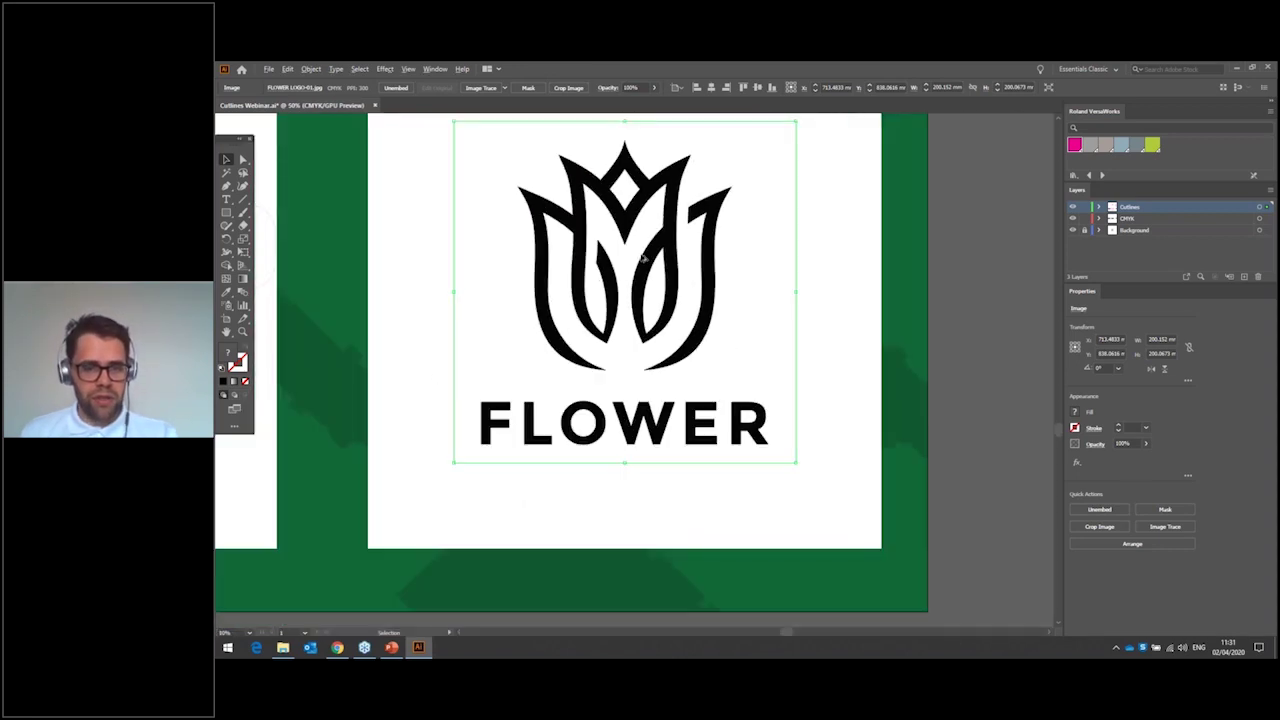
left_click_drag(642, 256, 696, 301)
left_click(959, 222)
left_click(776, 222)
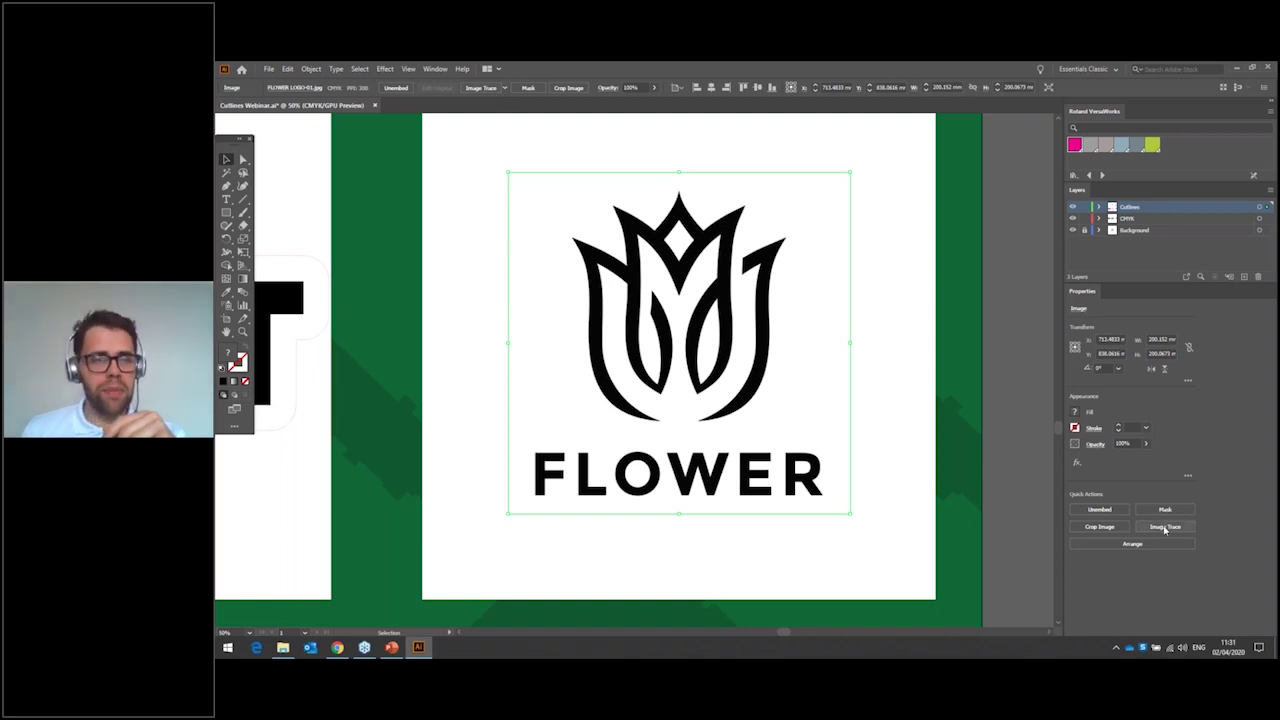
left_click(443, 70)
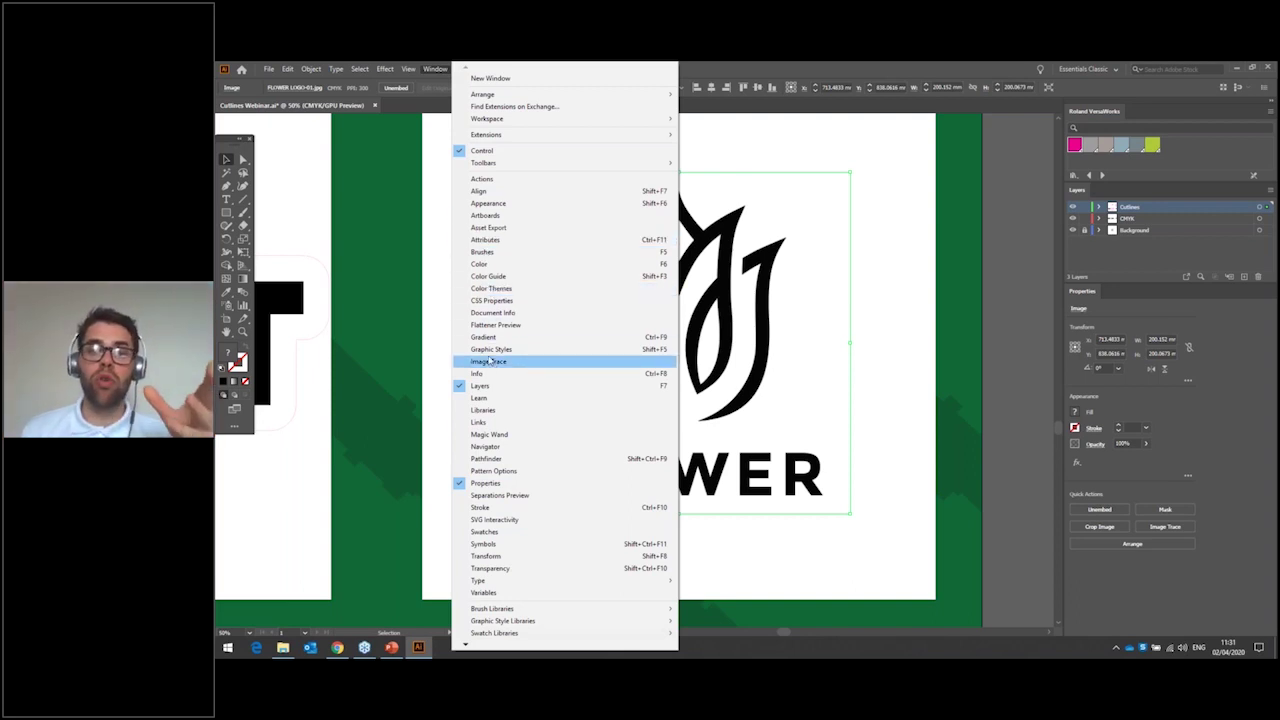
left_click(431, 251)
scroll(431, 251, "down", 1)
- Image-trace the FLOWER logo with the Black and White Logo preset and expand the tracing into paths
left_click(530, 172)
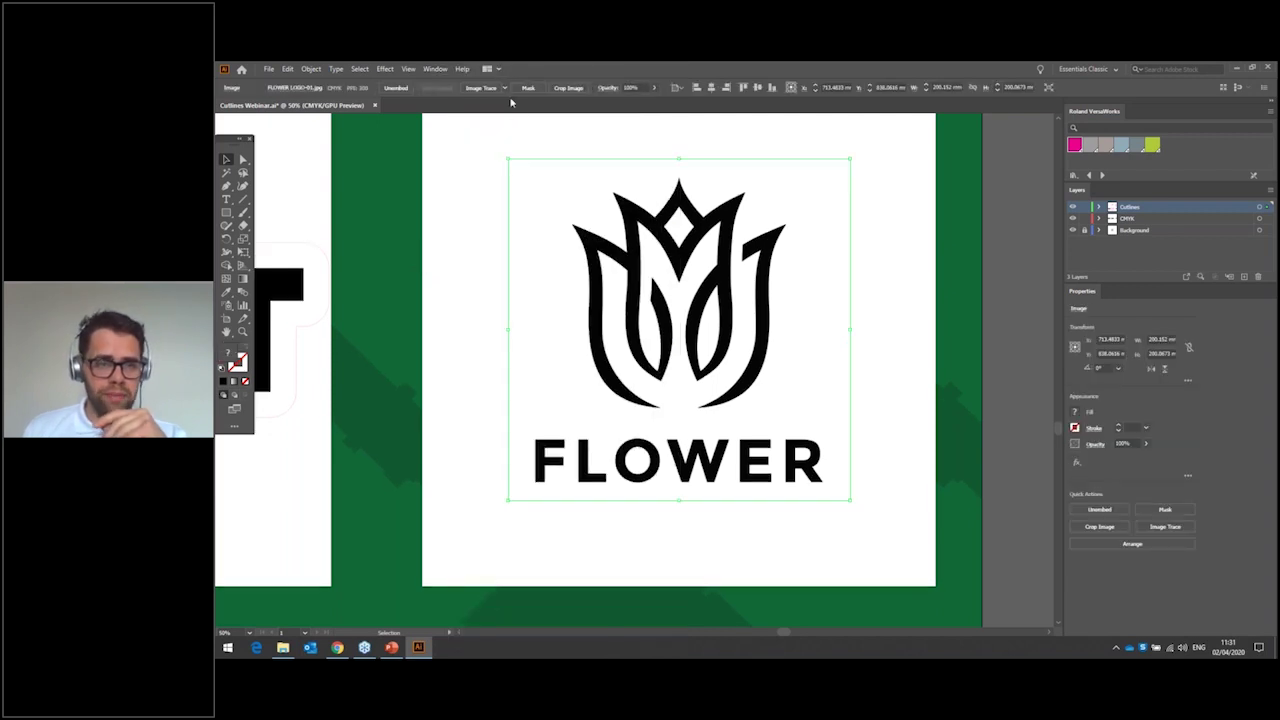
left_click(505, 89)
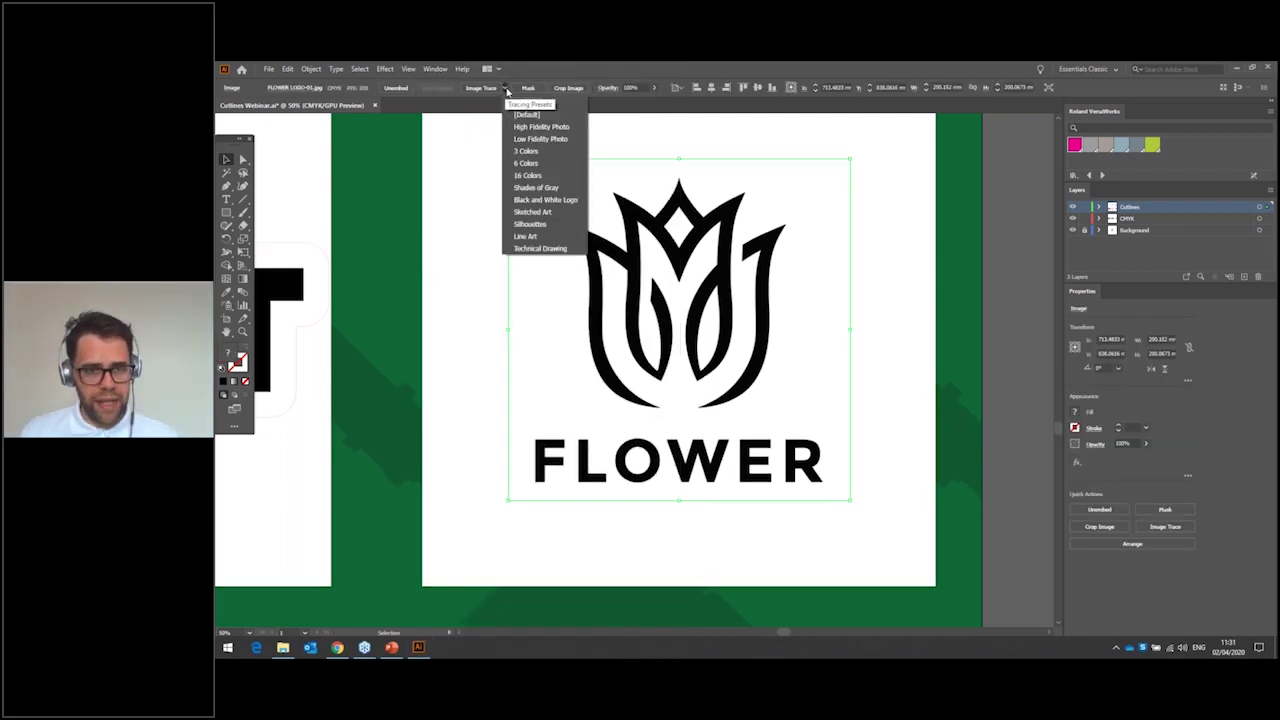
left_click(556, 200)
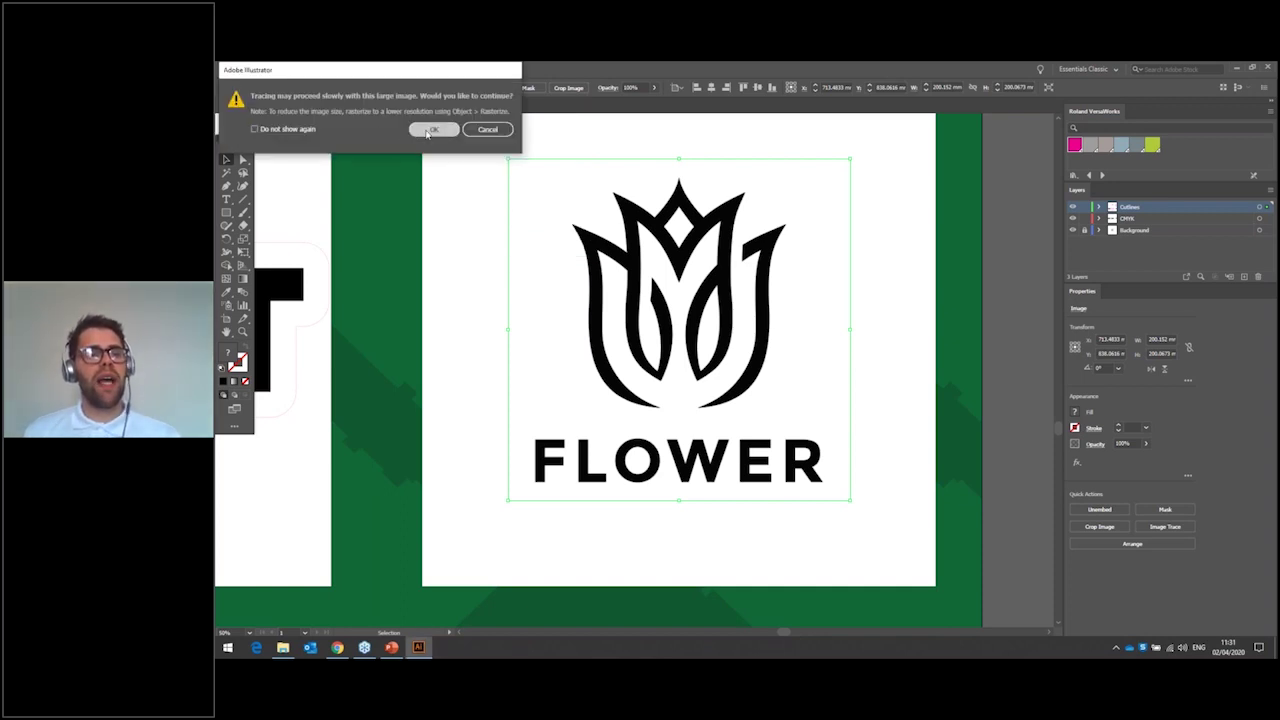
left_click(430, 131)
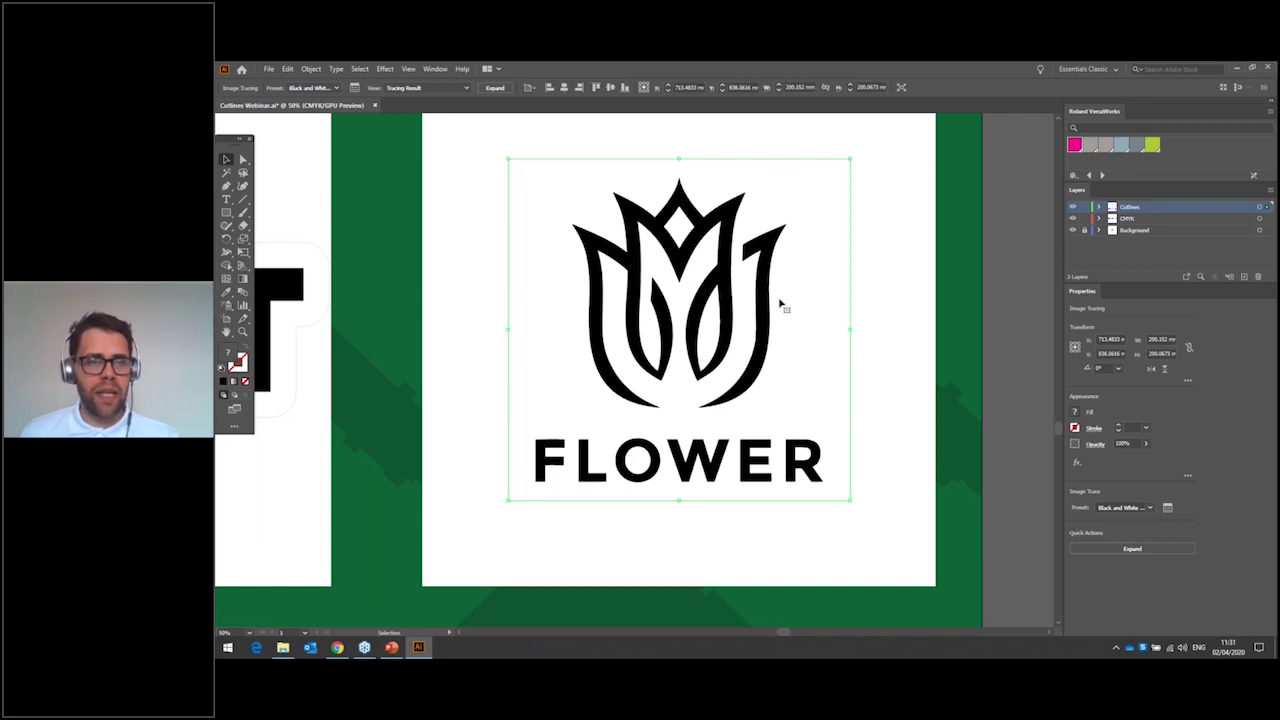
left_click(492, 88)
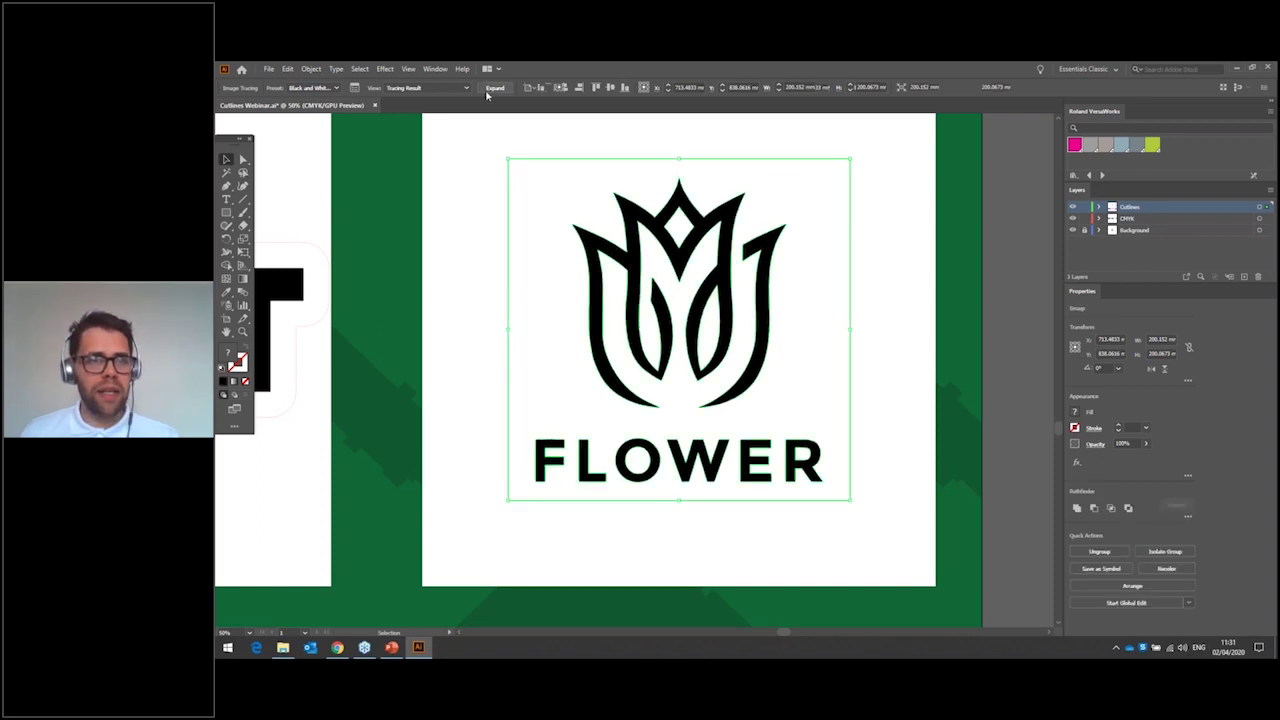
- Check the outlines of the expanded FLOWER tracing and hide the CMYK layer
left_click(467, 261)
scroll(664, 267, "up", 1)
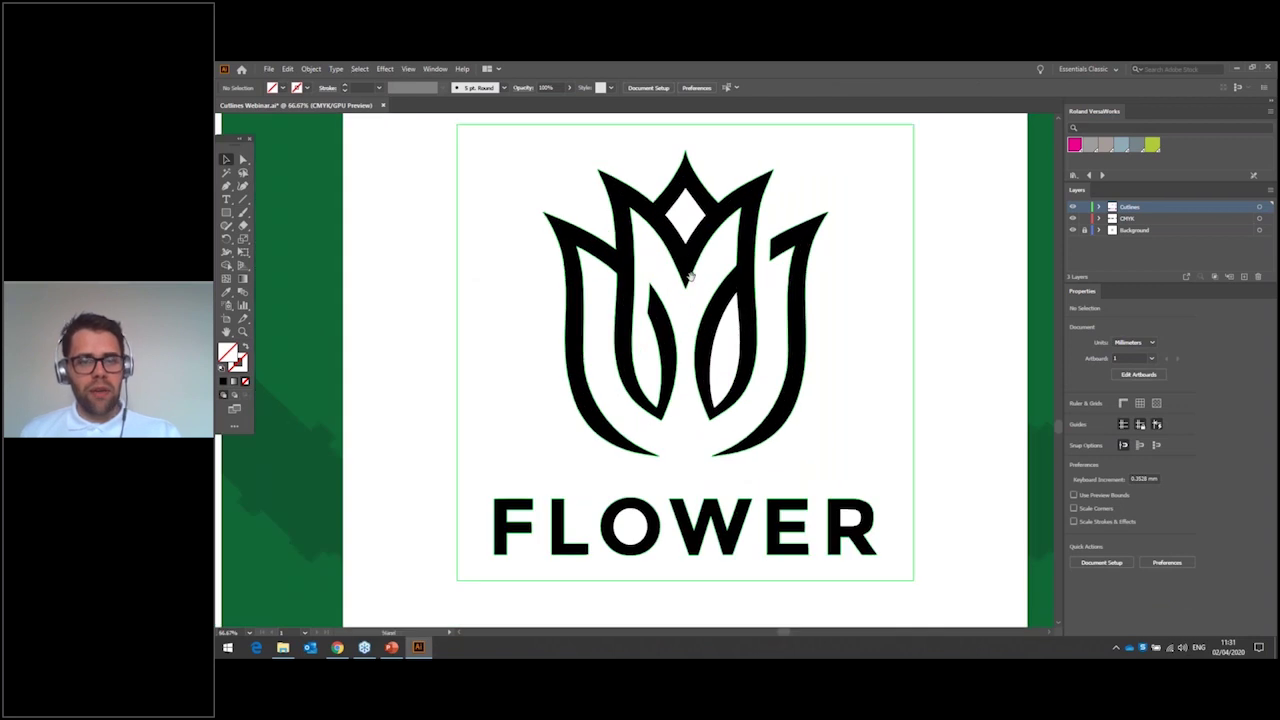
left_click(680, 278)
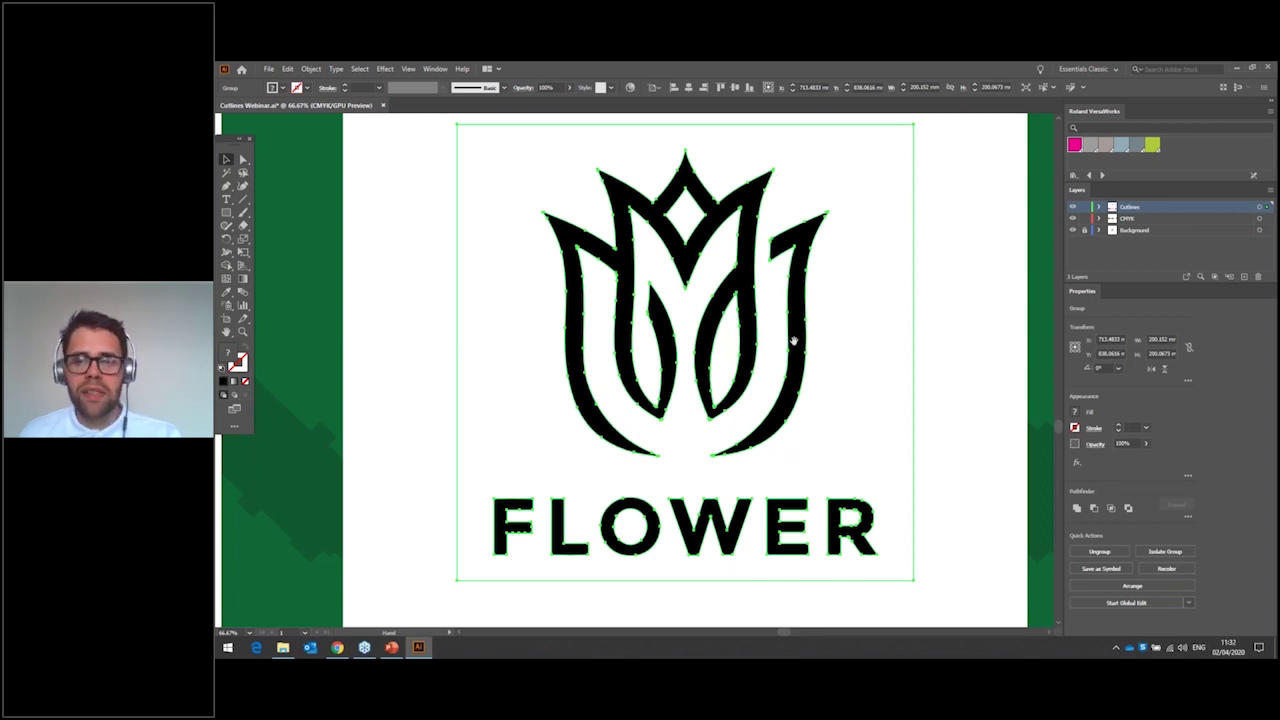
key("ctrl+h")
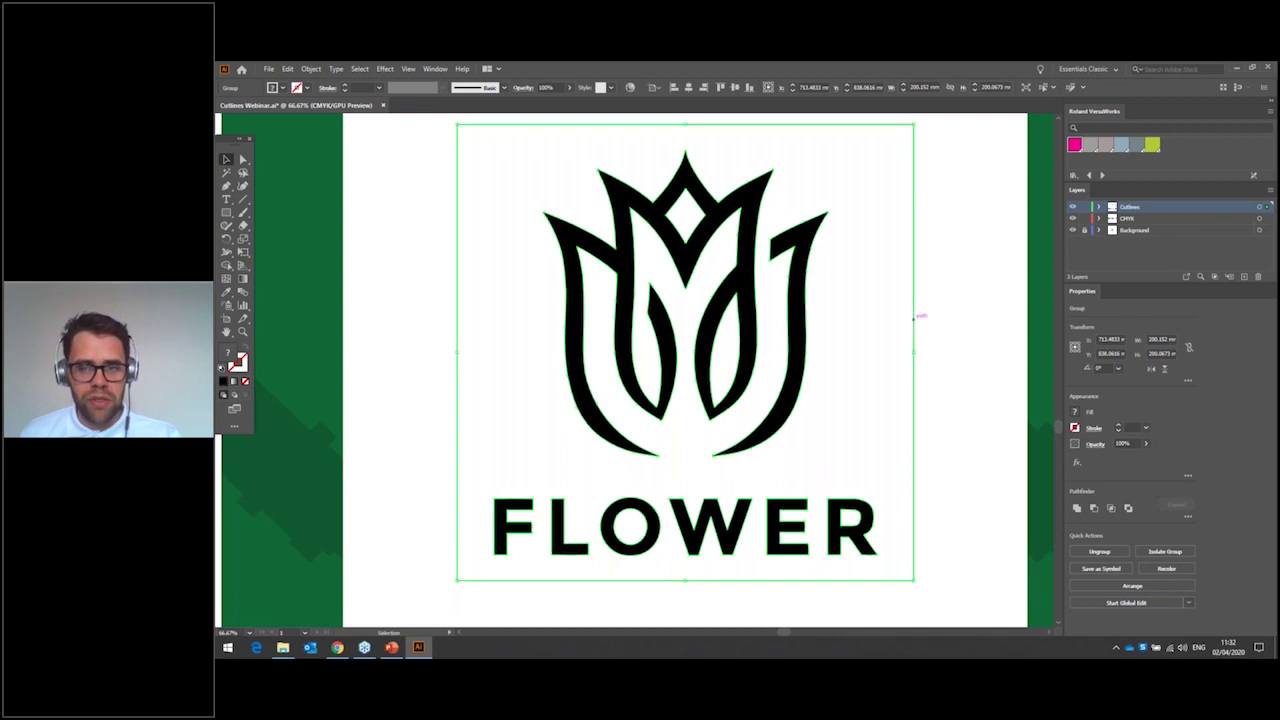
left_click(1072, 212)
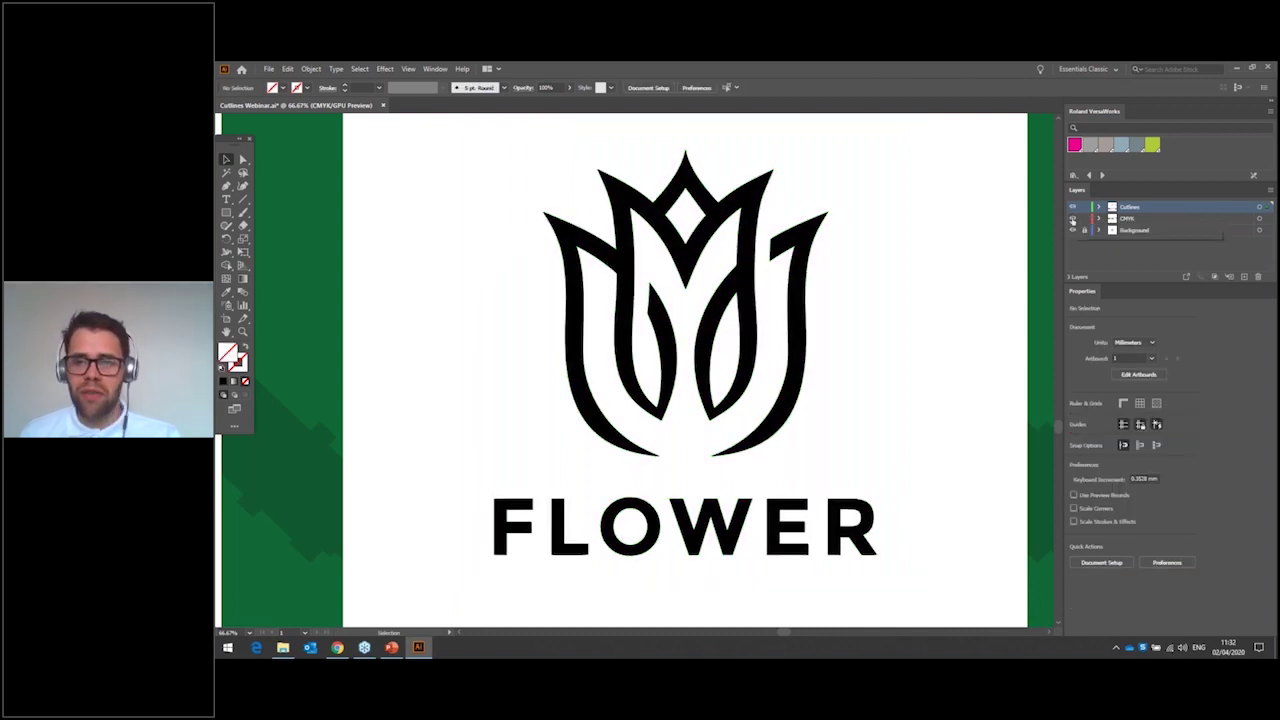
left_click(1072, 218)
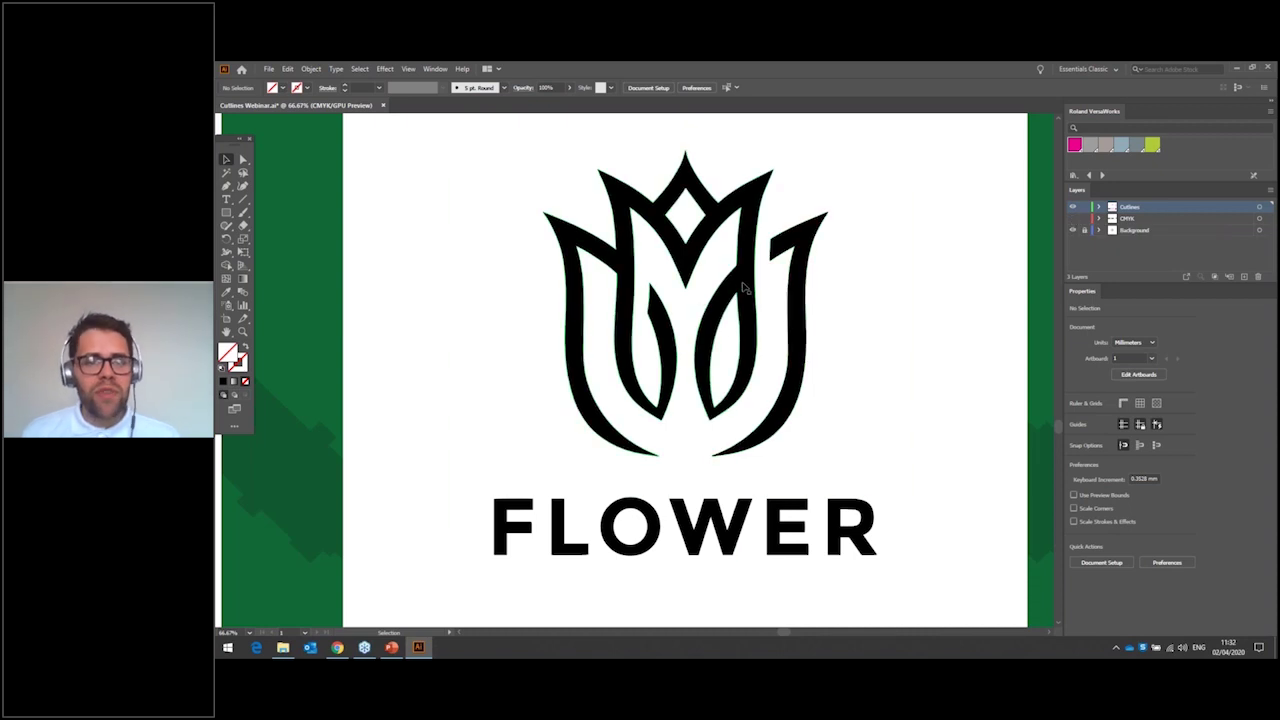
- Ungroup the traced FLOWER artwork and delete the white background shape surrounding the logo
left_click(732, 318)
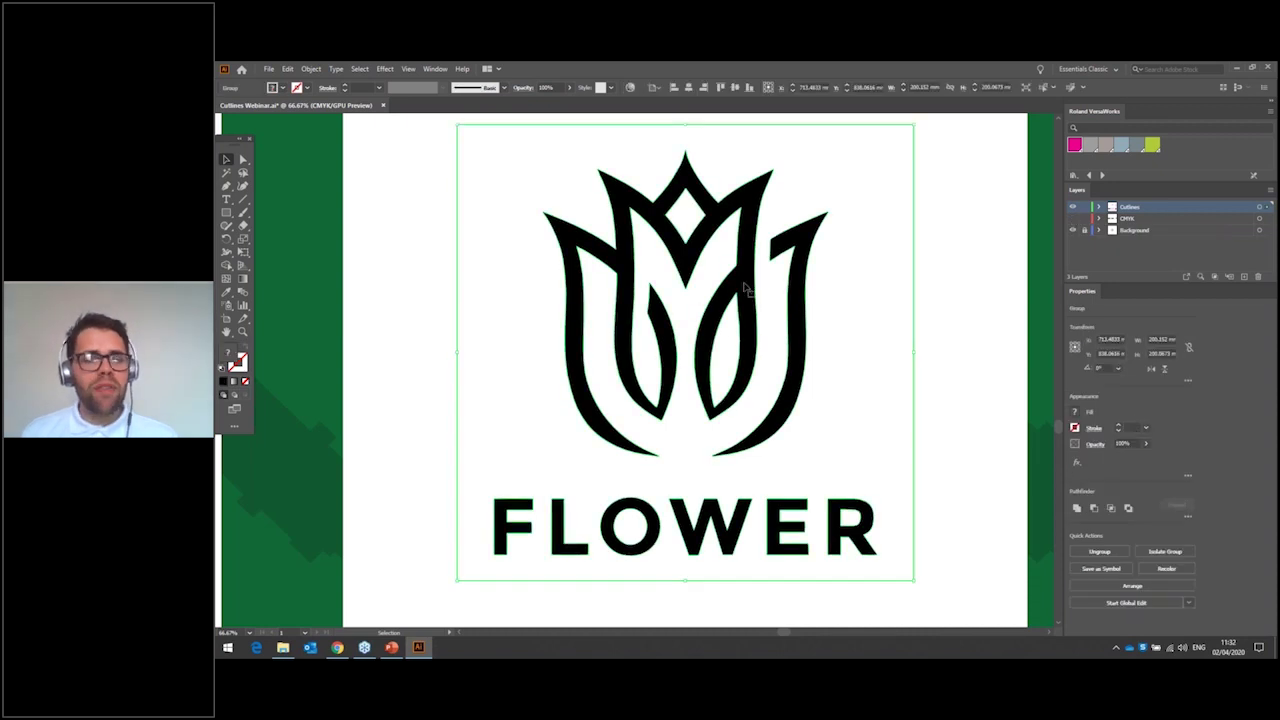
right_click(661, 236)
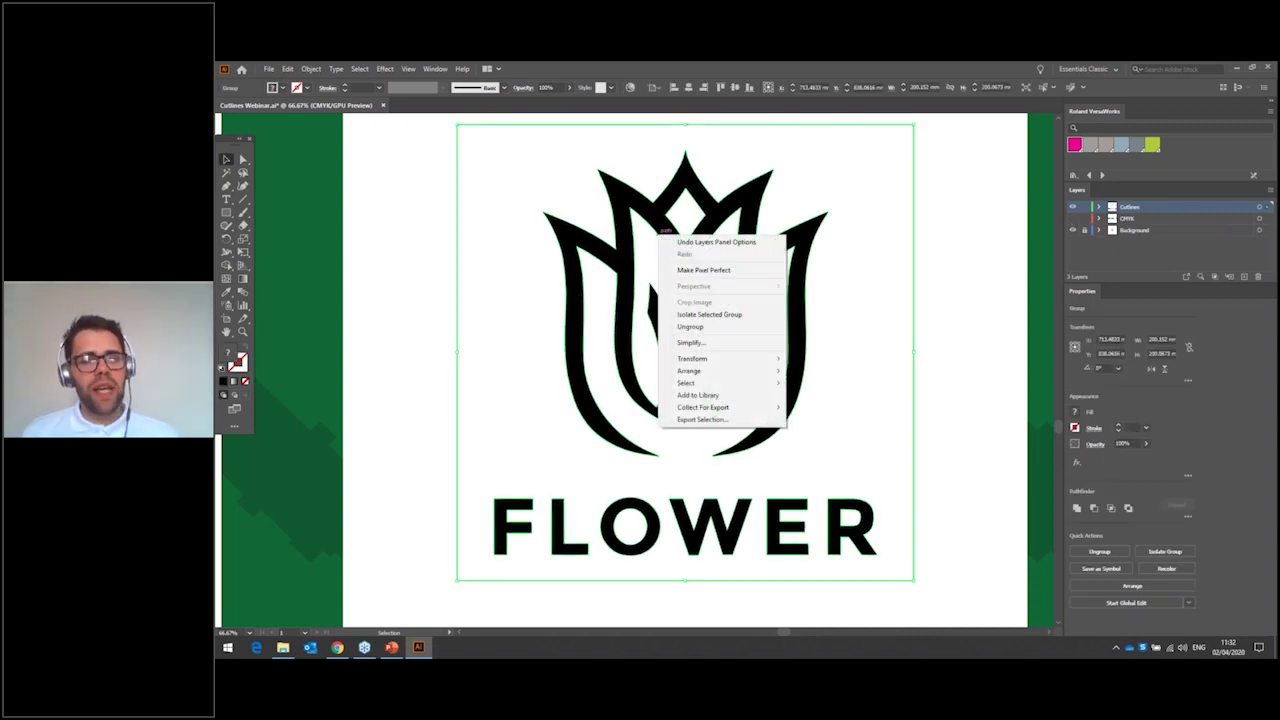
left_click(731, 327)
left_click(894, 240)
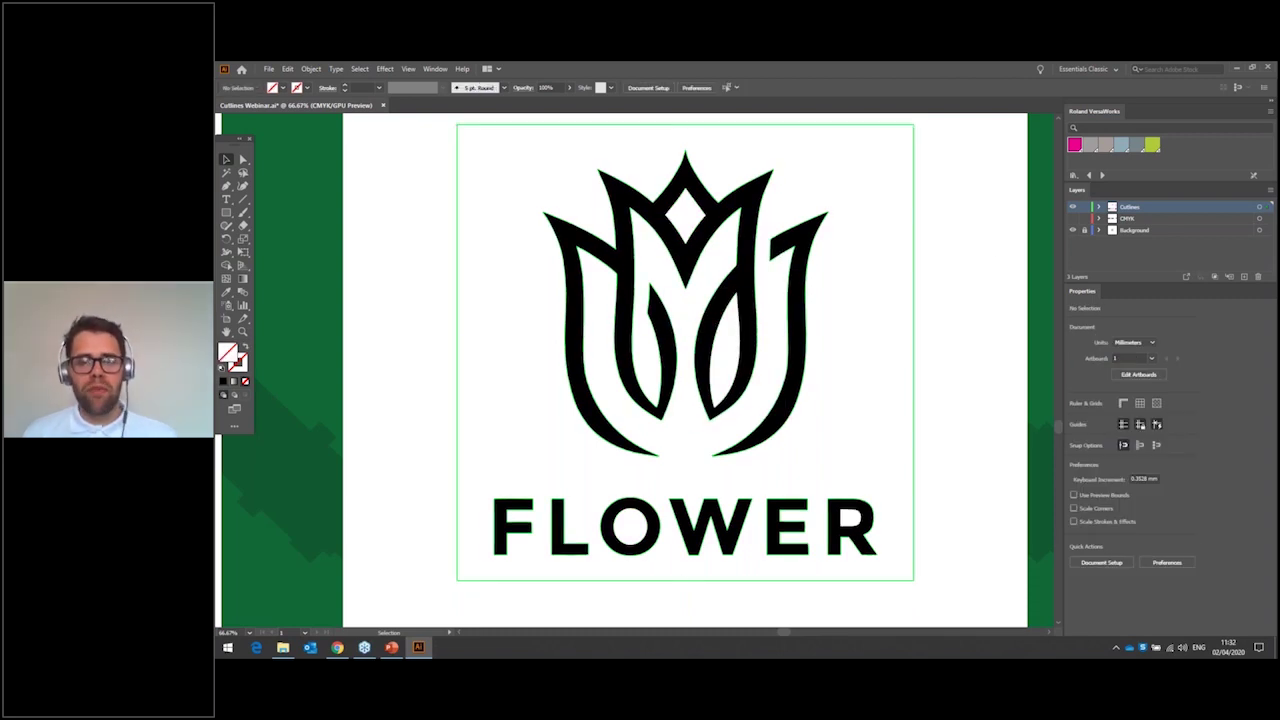
left_click(685, 320)
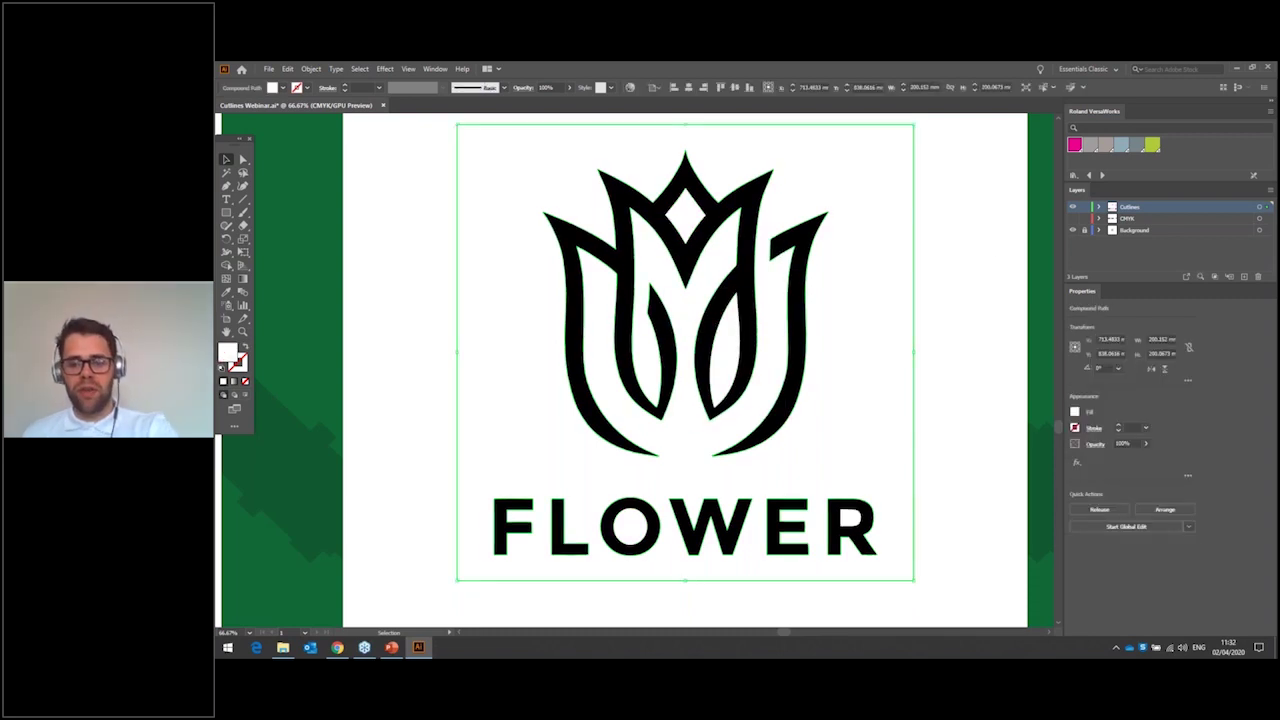
left_click(866, 187)
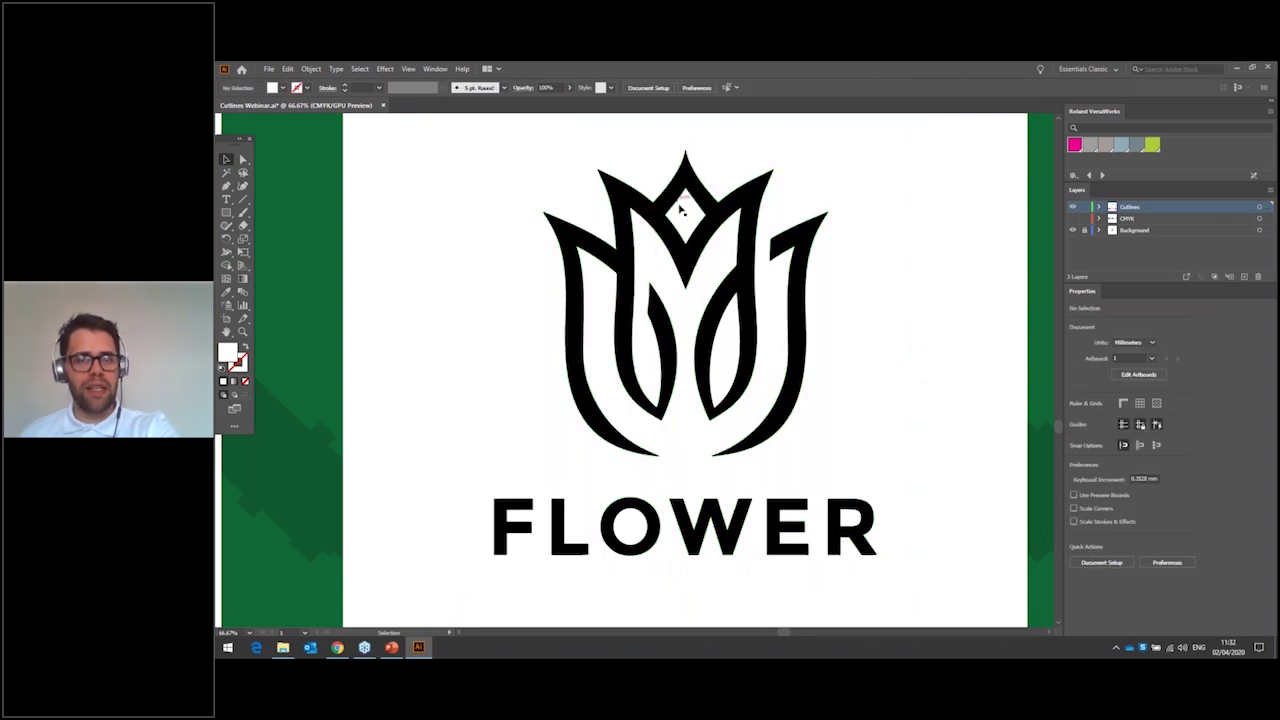
- Delete the white filler shapes inside the flower's diamond and petals and inside the letters O and R
left_click(682, 200)
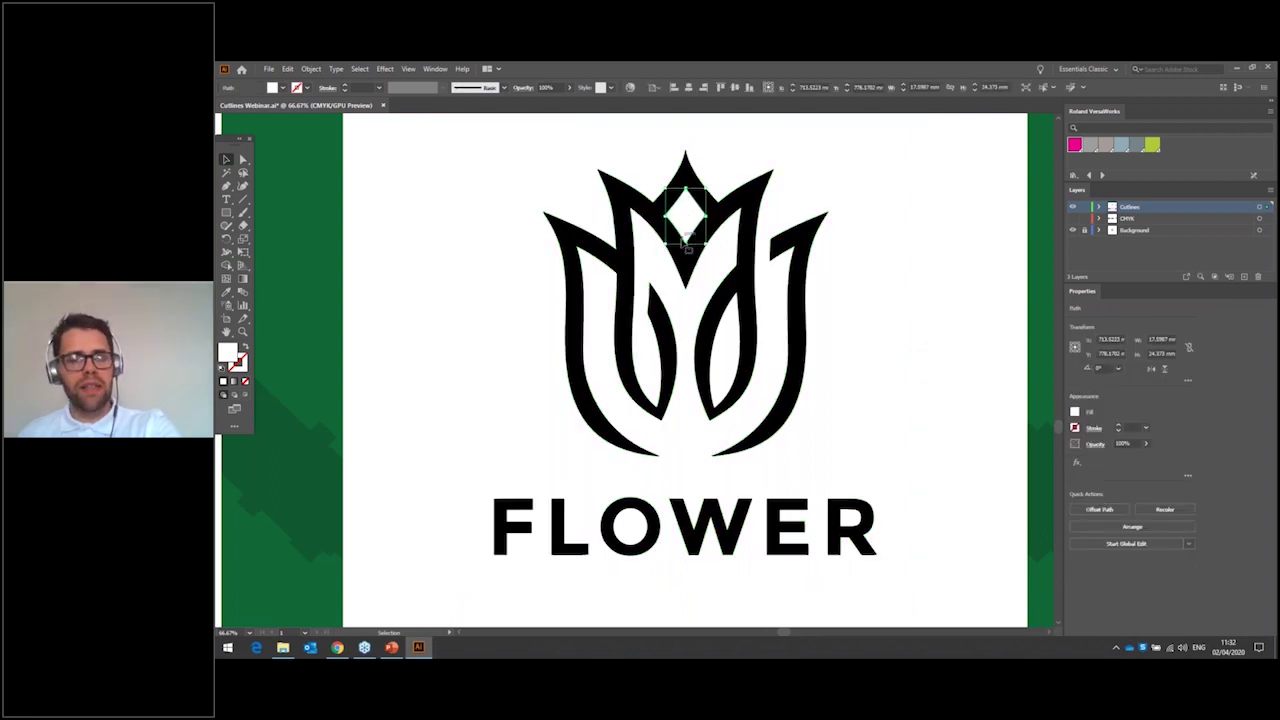
left_click(720, 300)
left_click(636, 527)
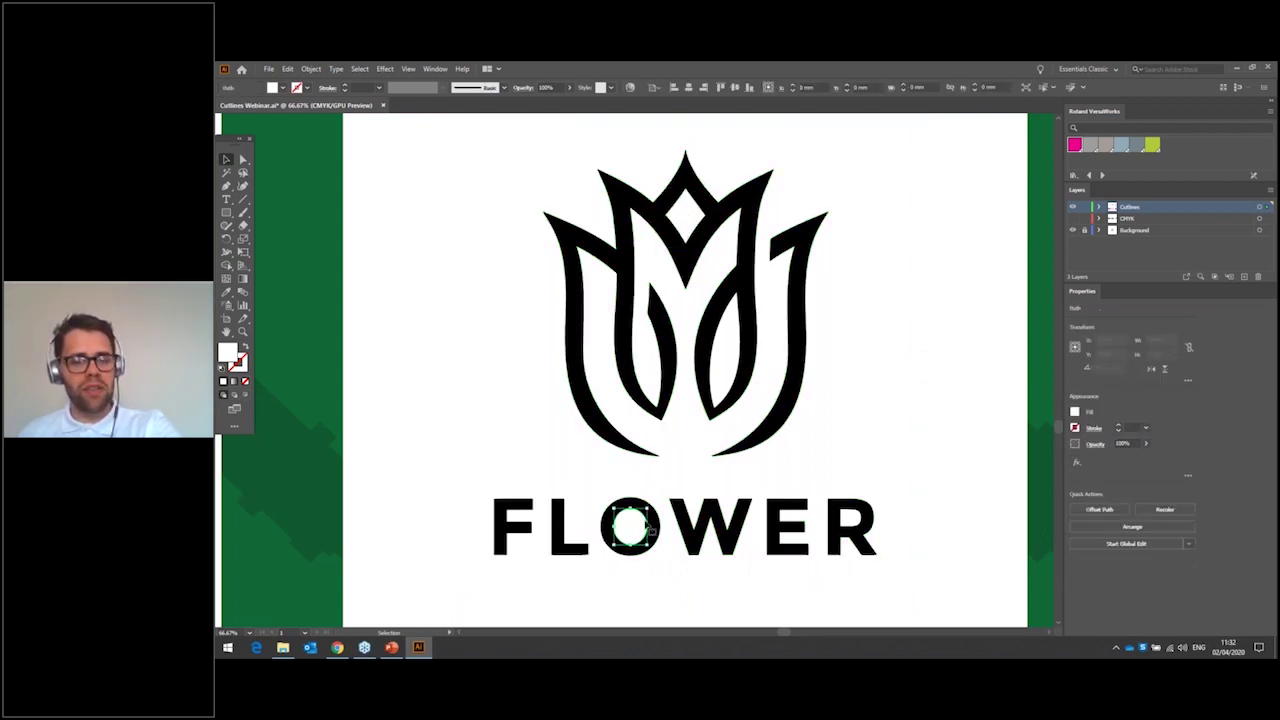
left_click(851, 518)
left_click(760, 480)
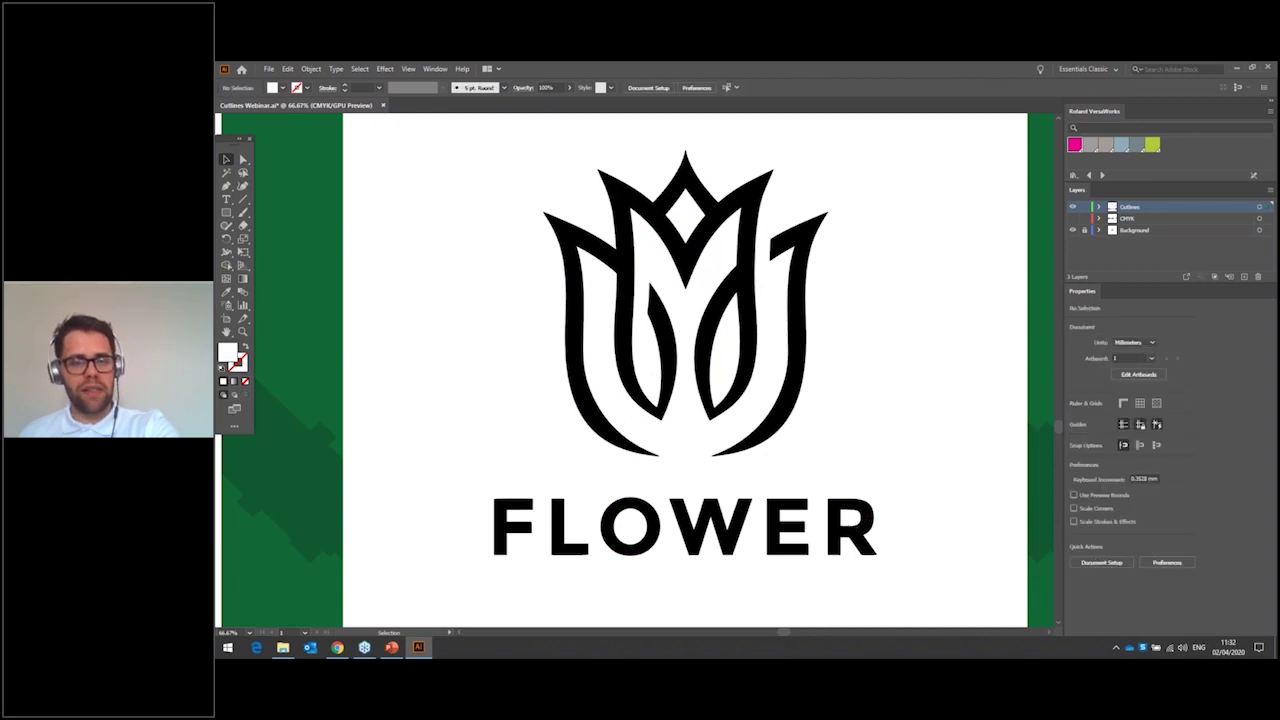
left_click(720, 330)
left_click(670, 355)
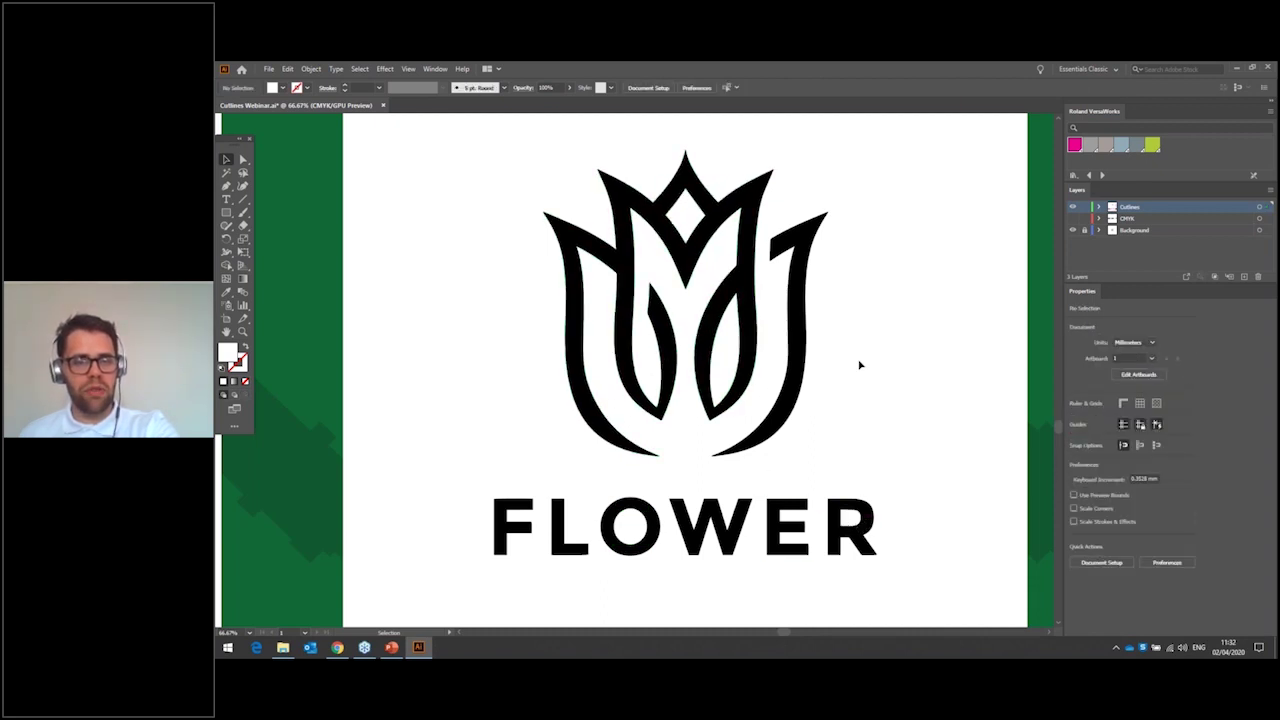
- Select all the remaining black FLOWER logo shapes and set their fill to none
scroll(889, 340, "down", 1)
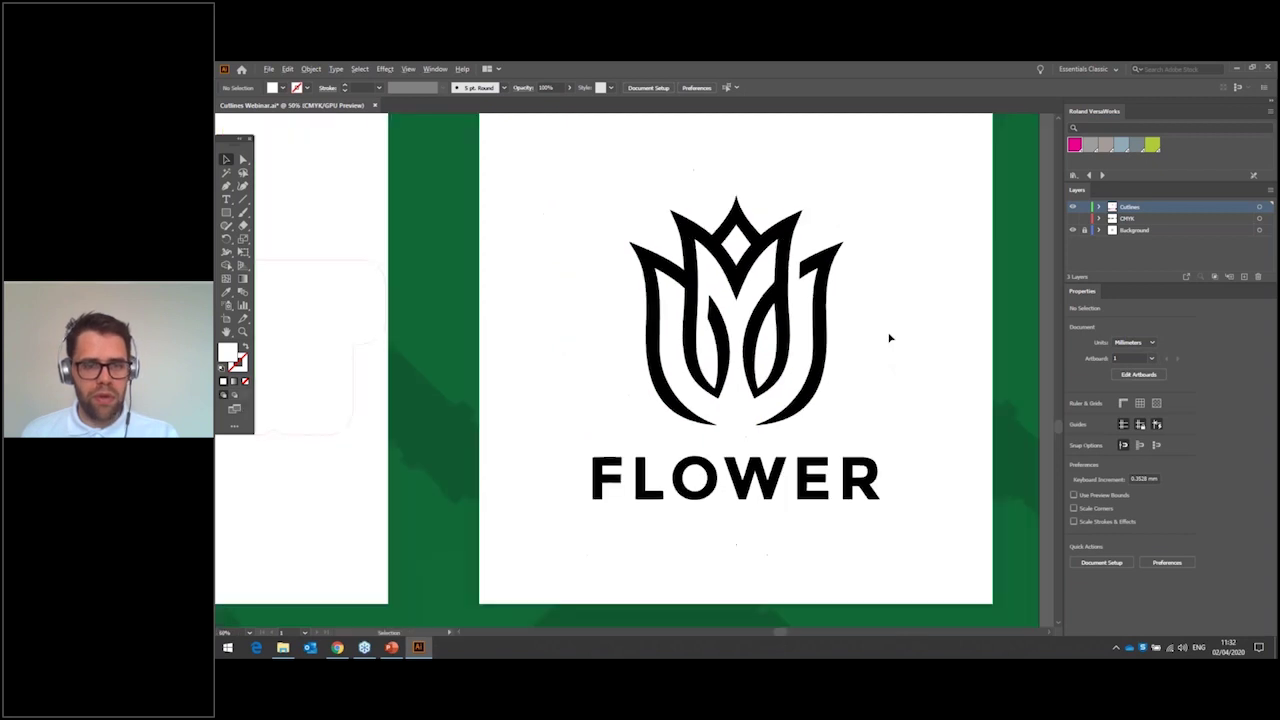
left_click_drag(540, 162, 935, 510)
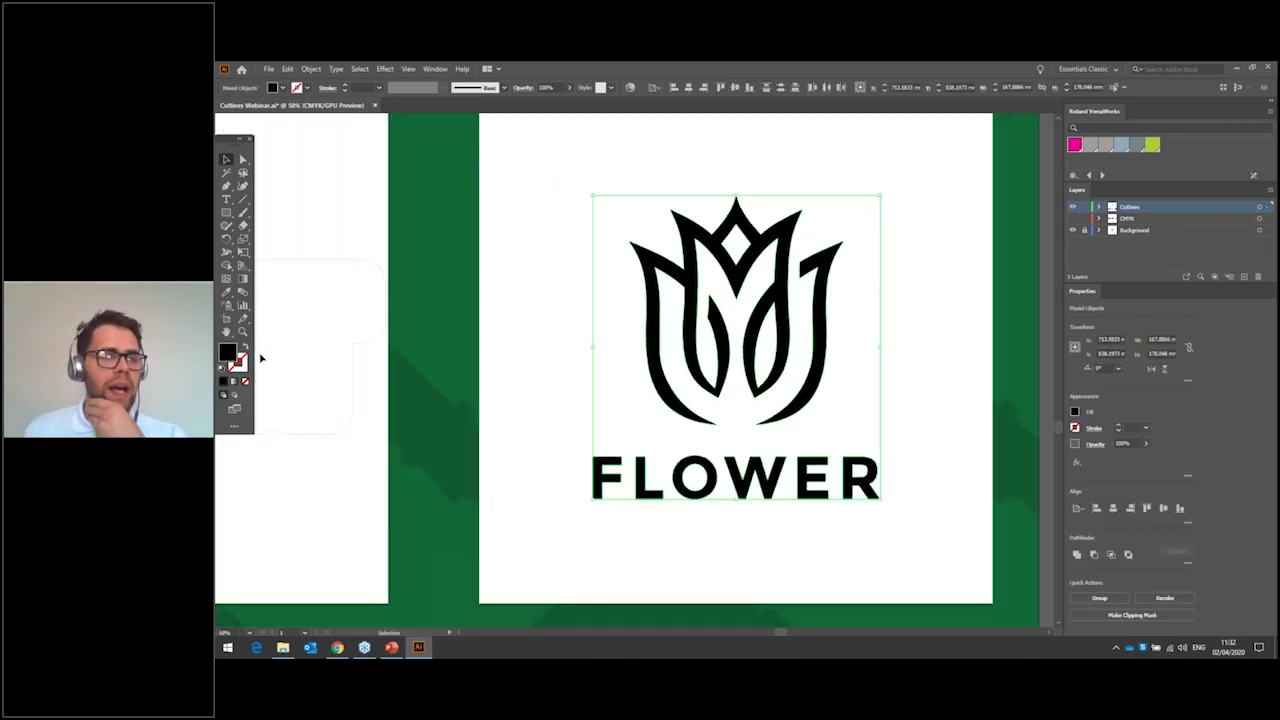
left_click(281, 89)
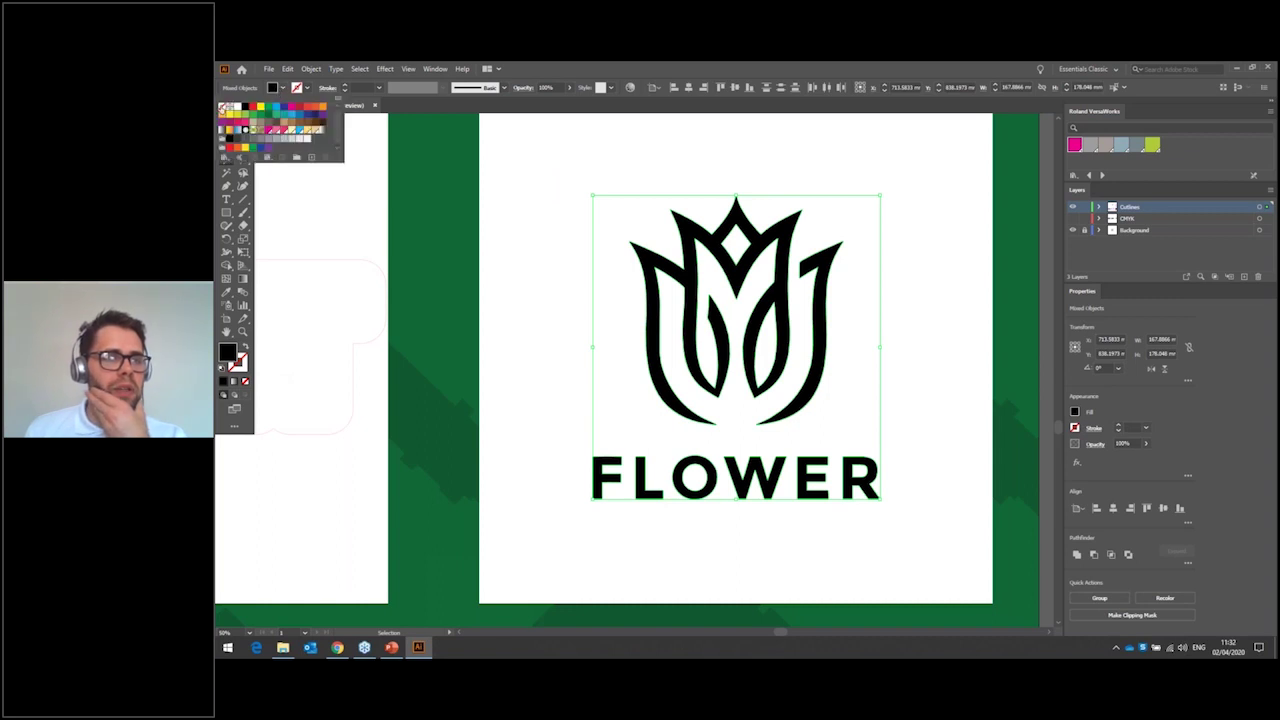
left_click(222, 106)
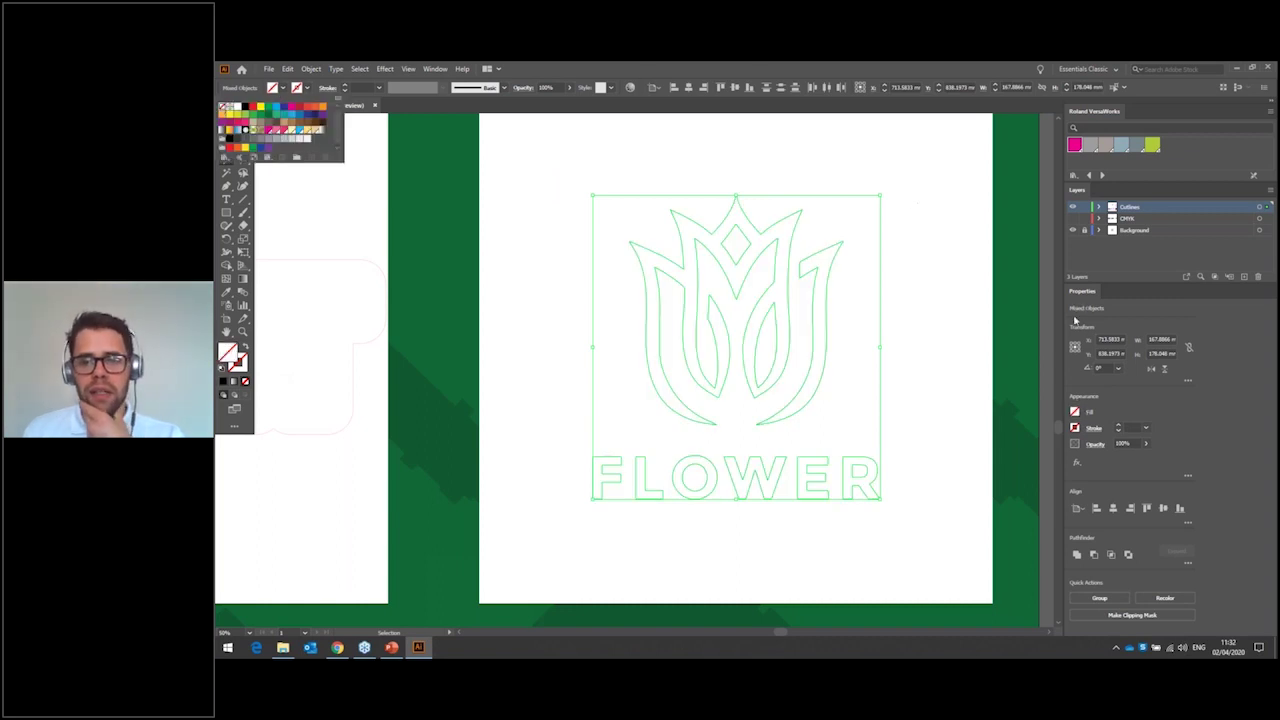
- Apply the CutContour swatch as the FLOWER outlines' stroke with a weight of 0.25 pt
left_click(1076, 150)
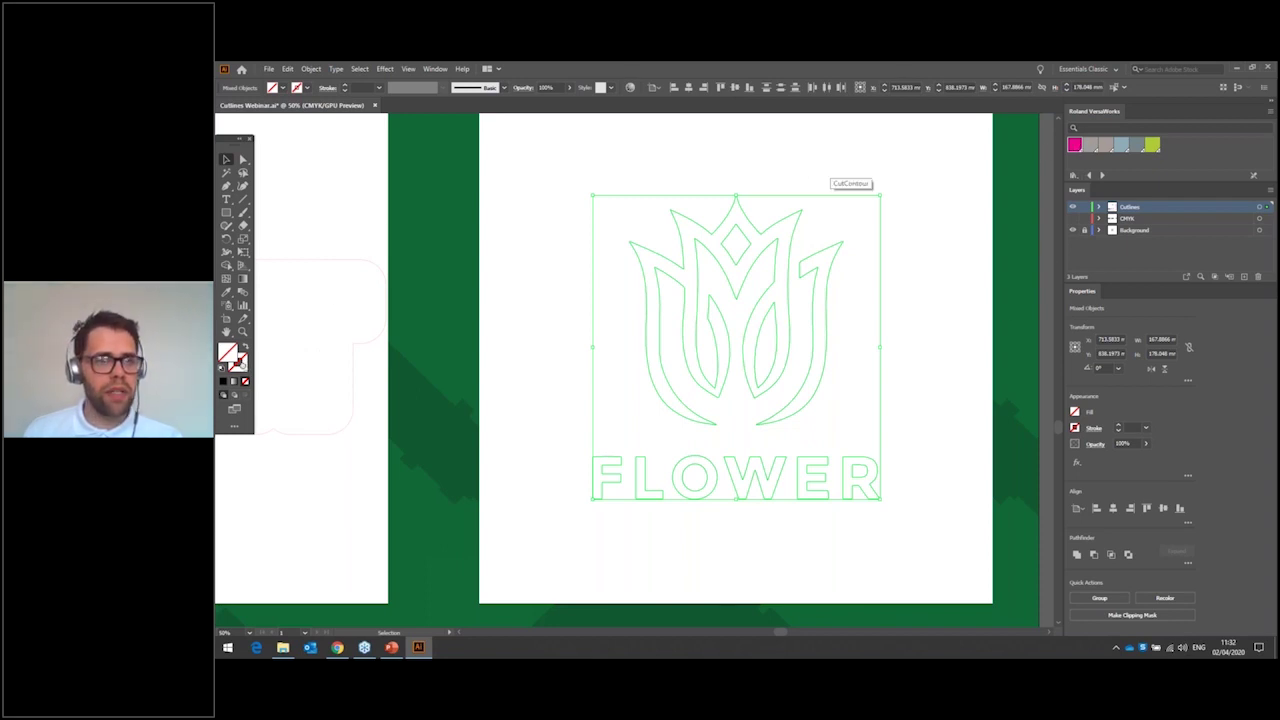
left_click(238, 362)
left_click(344, 91)
left_click(344, 91)
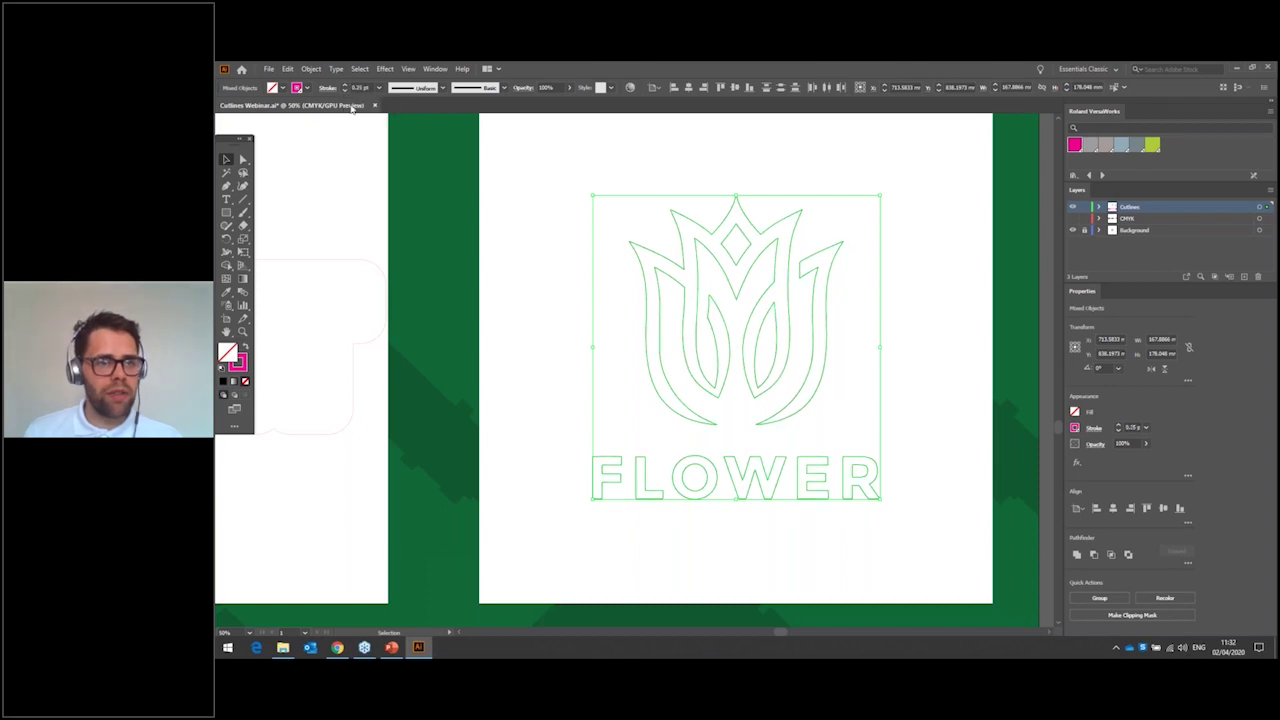
left_click(551, 248)
scroll(784, 323, "up", 1)
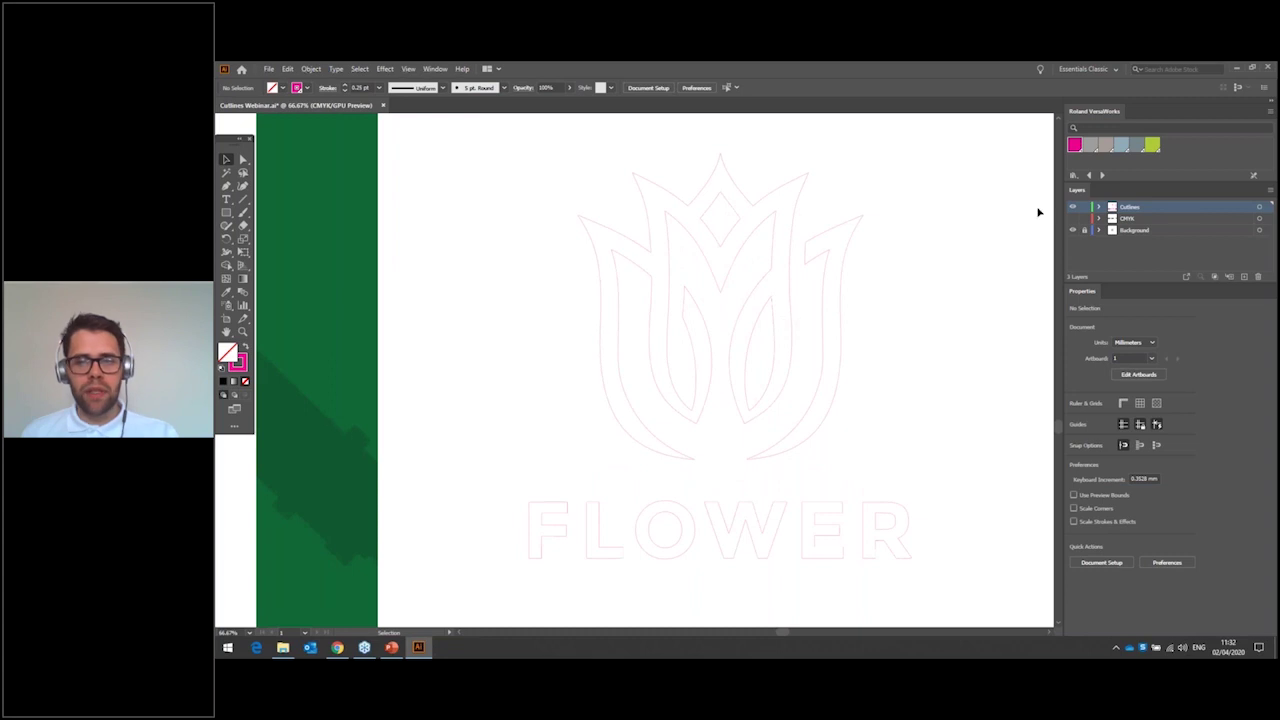
- Show the CMYK layer and examine how closely the FLOWER cutlines follow the edges of the printed logo
left_click(1072, 218)
left_click(935, 252)
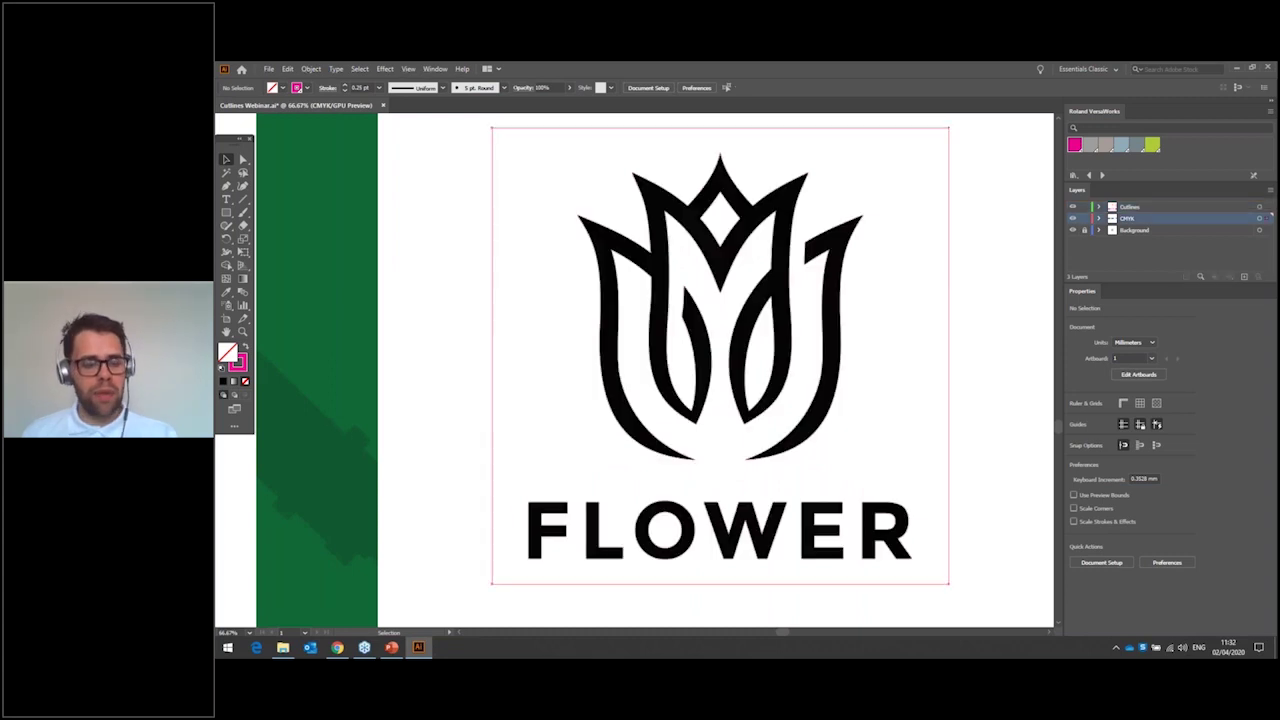
scroll(840, 285, "up", 4)
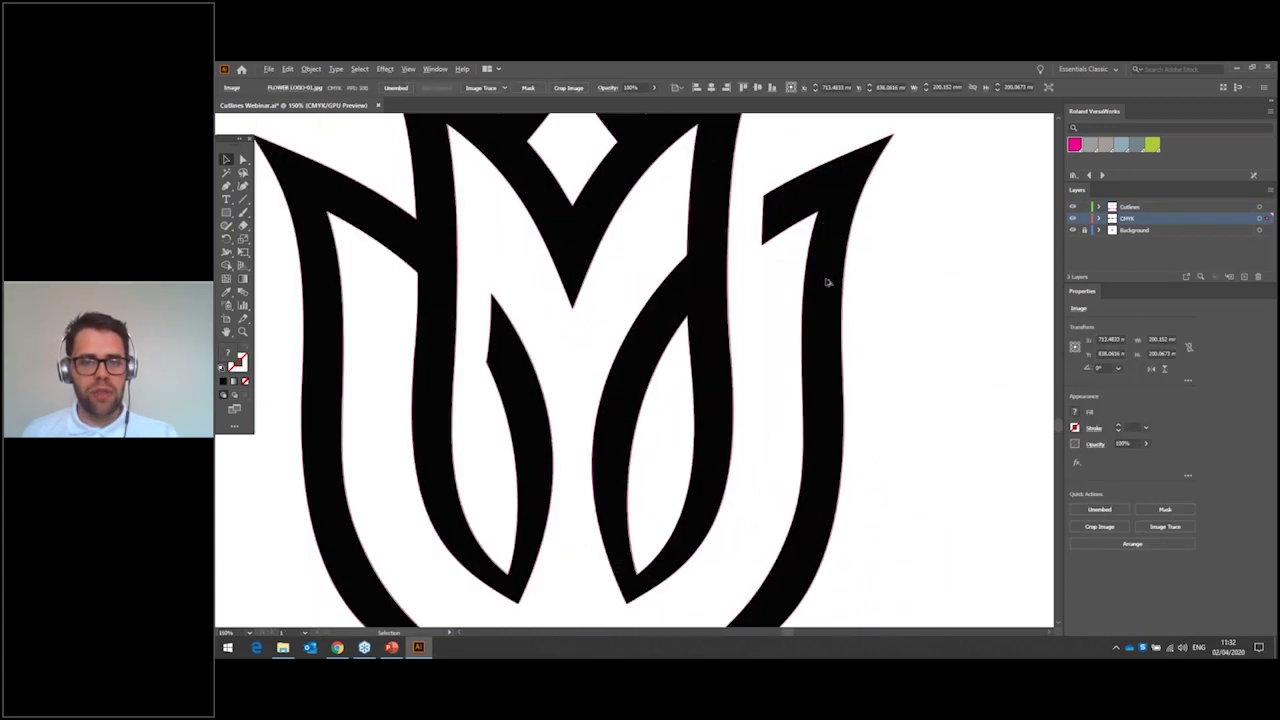
scroll(725, 252, "up", 1)
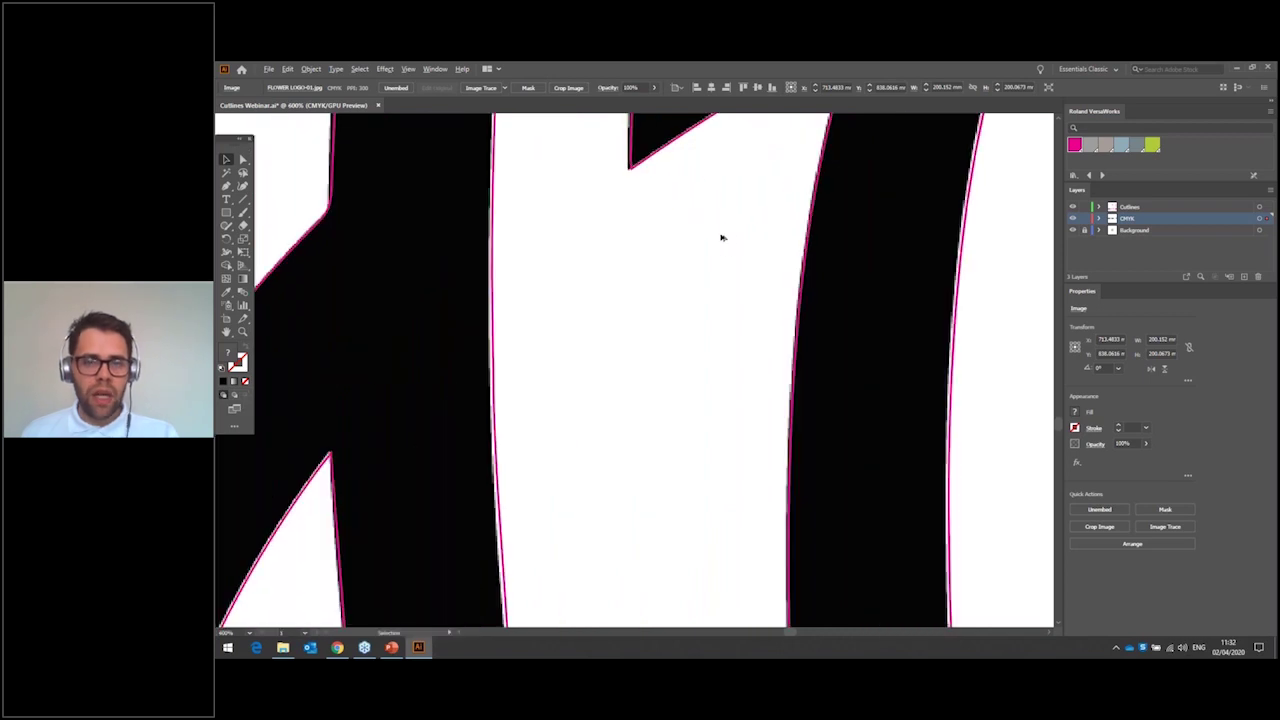
scroll(789, 314, "up", 3)
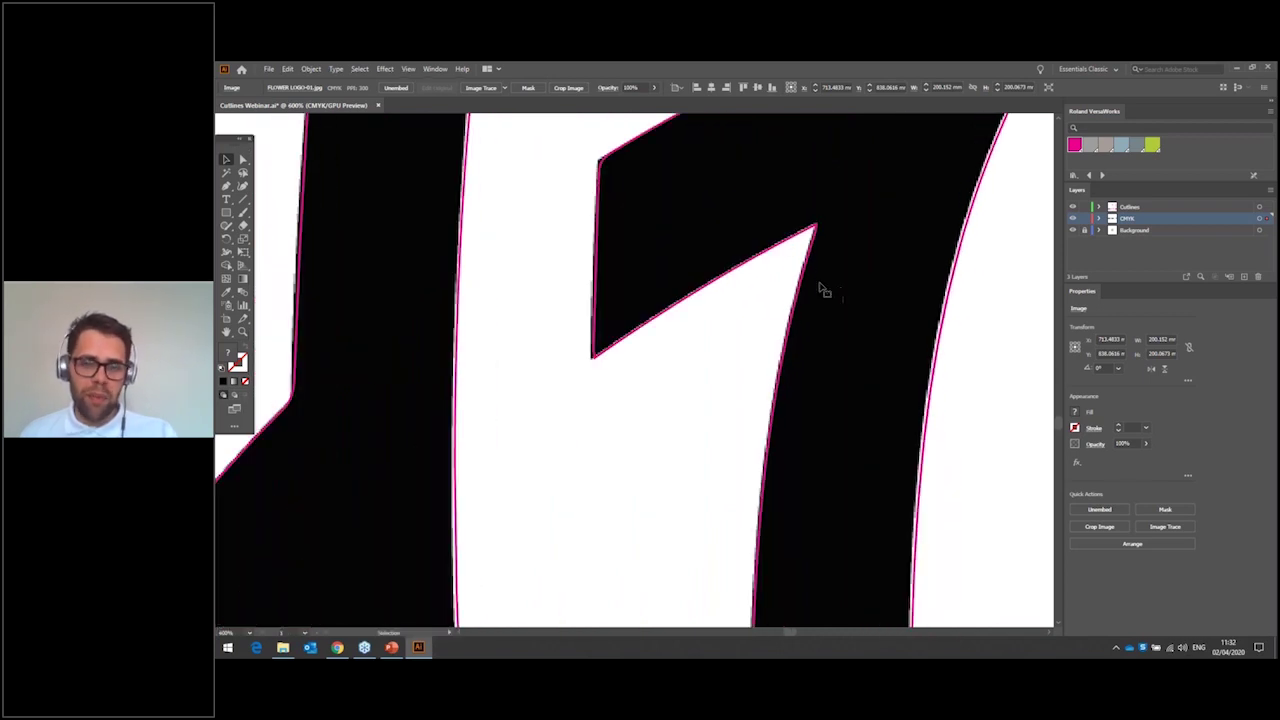
scroll(829, 262, "up", 3)
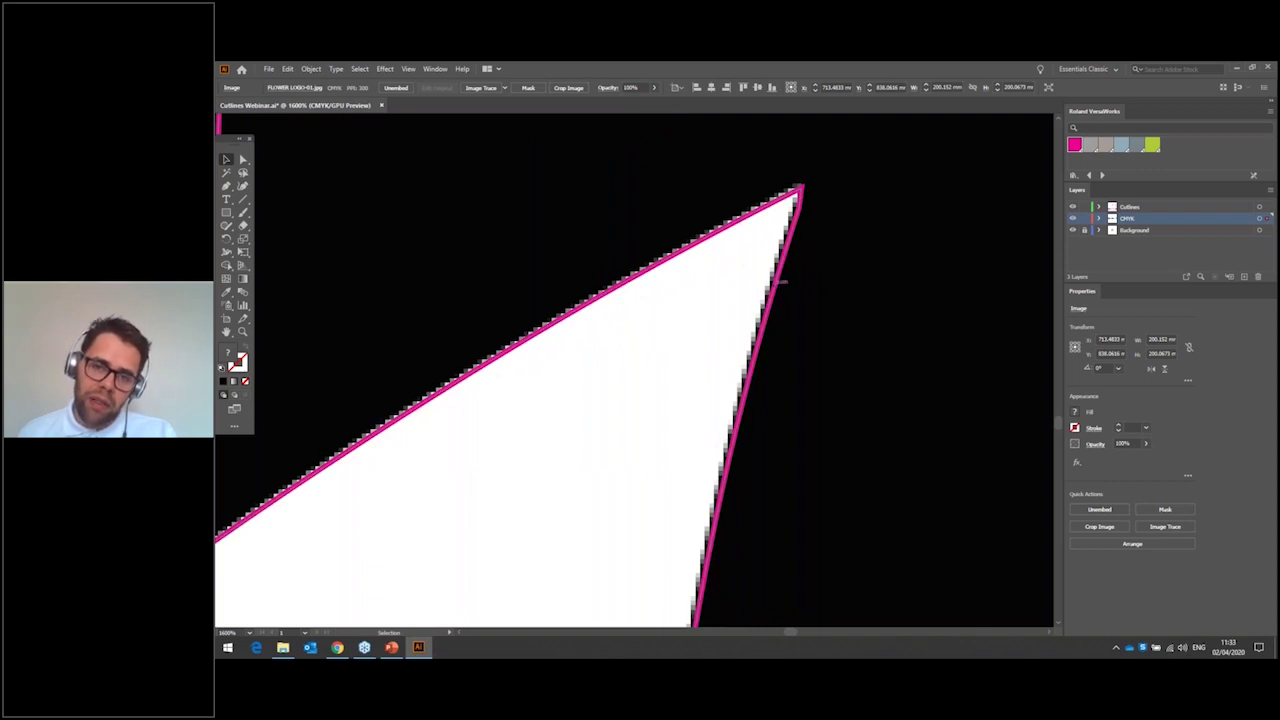
scroll(918, 285, "right", 3)
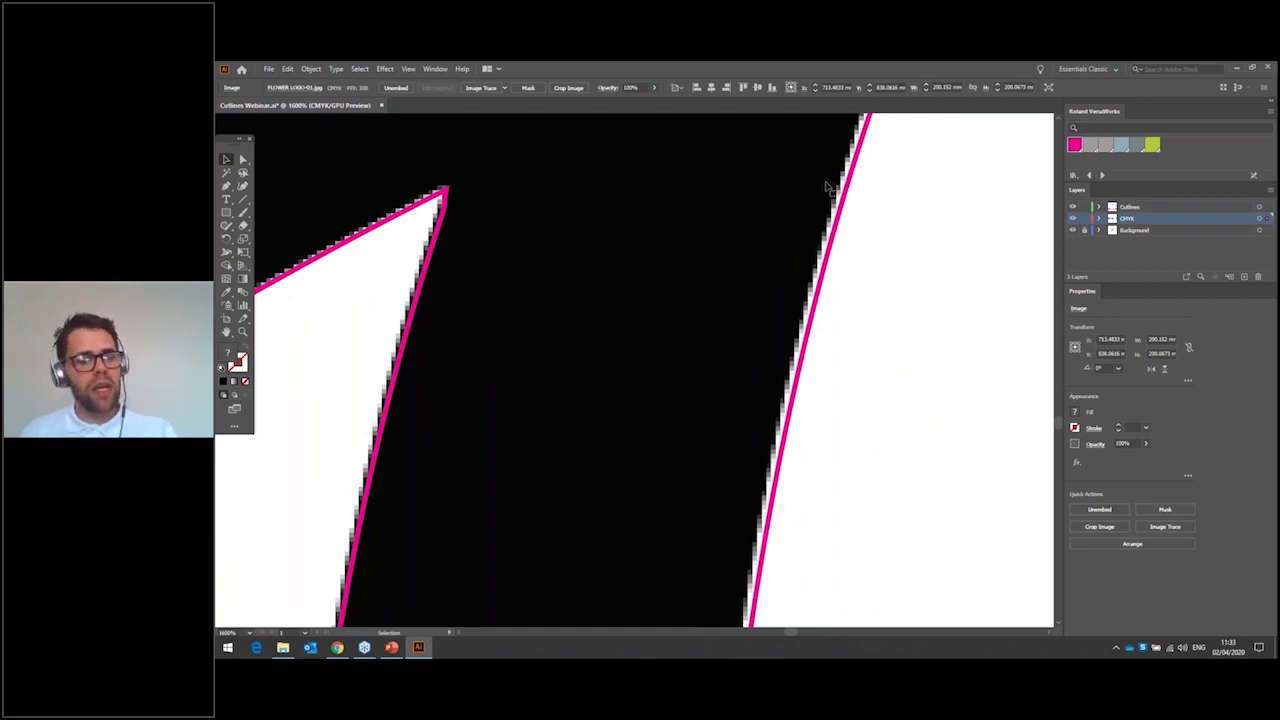
scroll(826, 187, "down", 3)
scroll(778, 252, "down", 8)
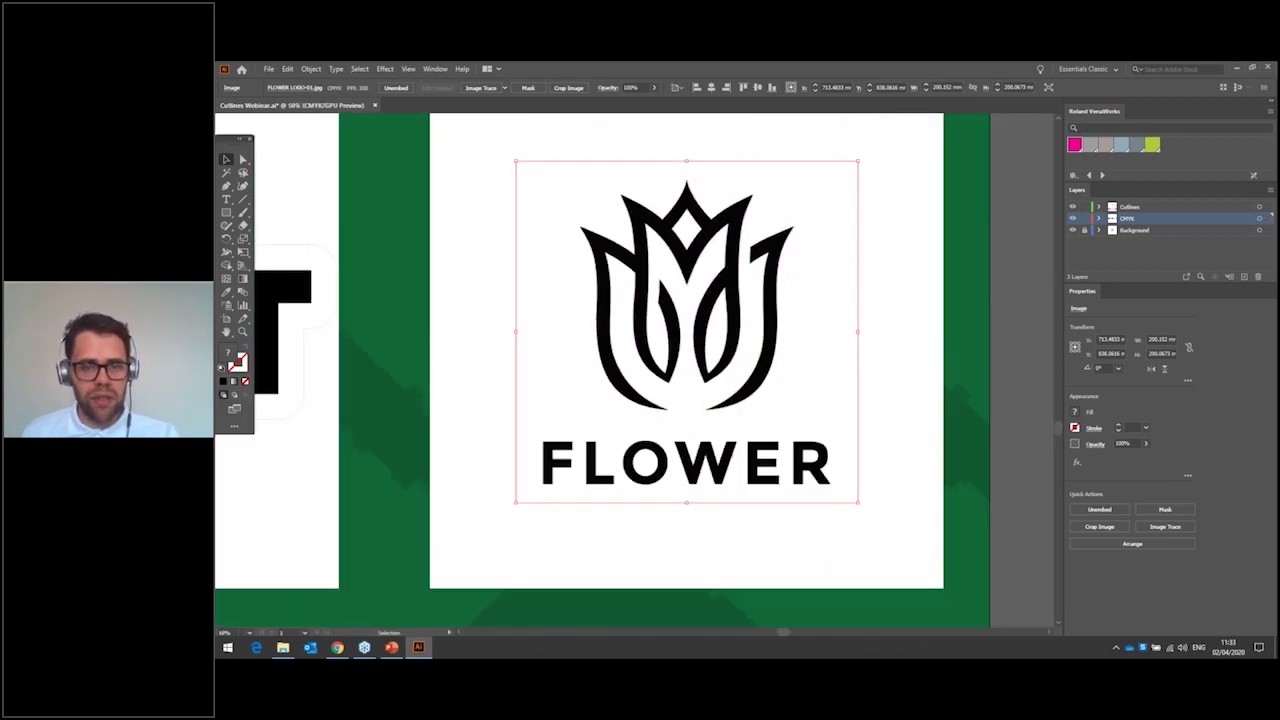
- Hide the CMYK layer and apply an Offset Path effect of -0.5 mm to all the FLOWER outlines
left_click(1031, 221)
left_click(1073, 219)
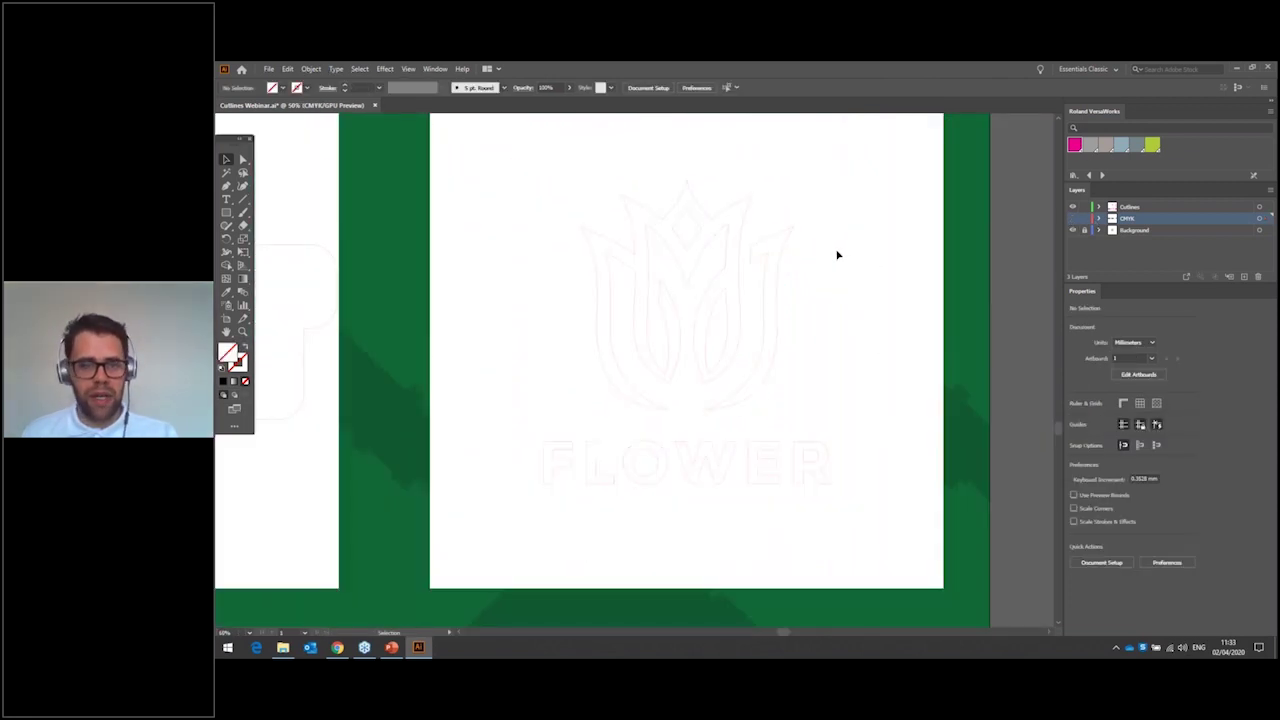
left_click_drag(500, 168, 915, 510)
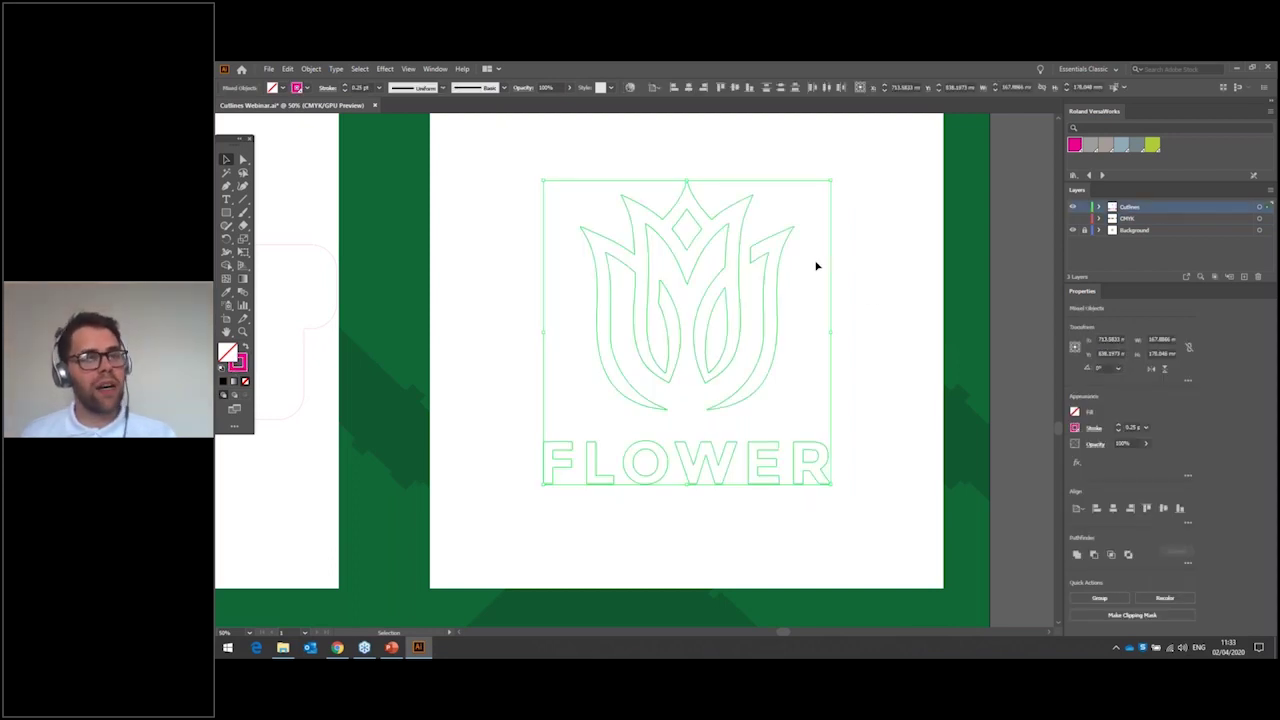
left_click(386, 70)
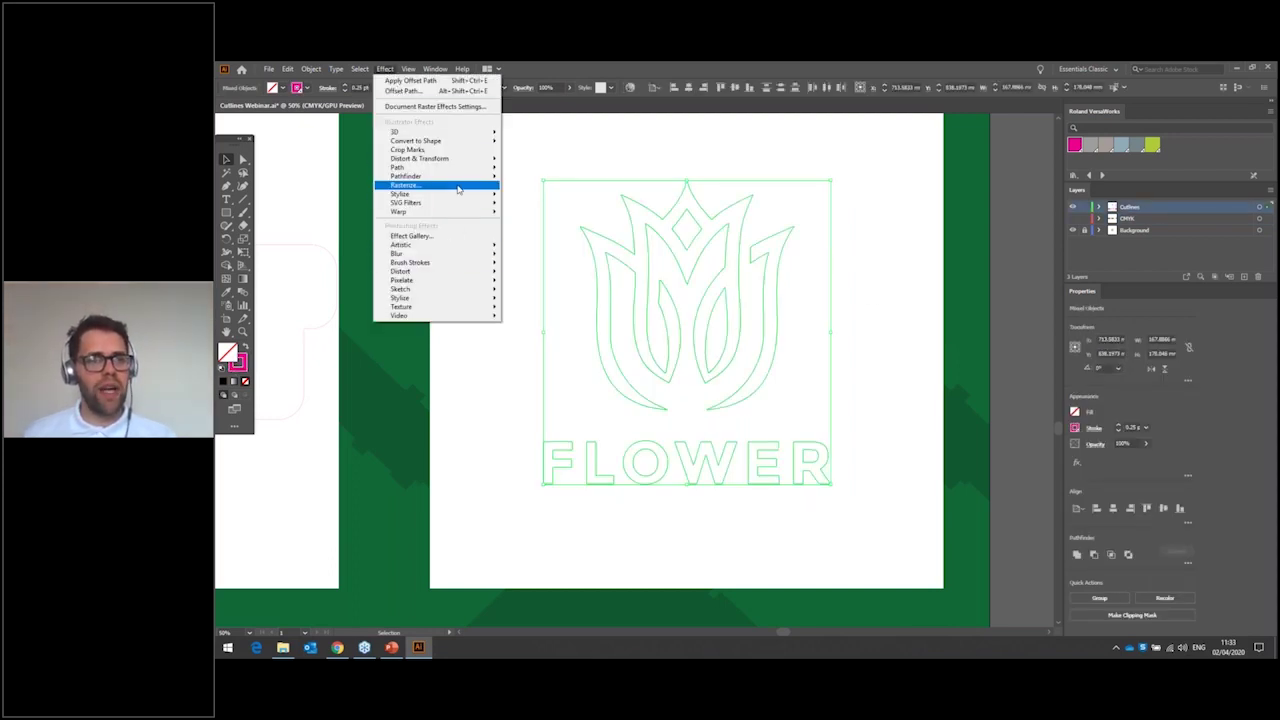
mouse_move(467, 170)
left_click(525, 170)
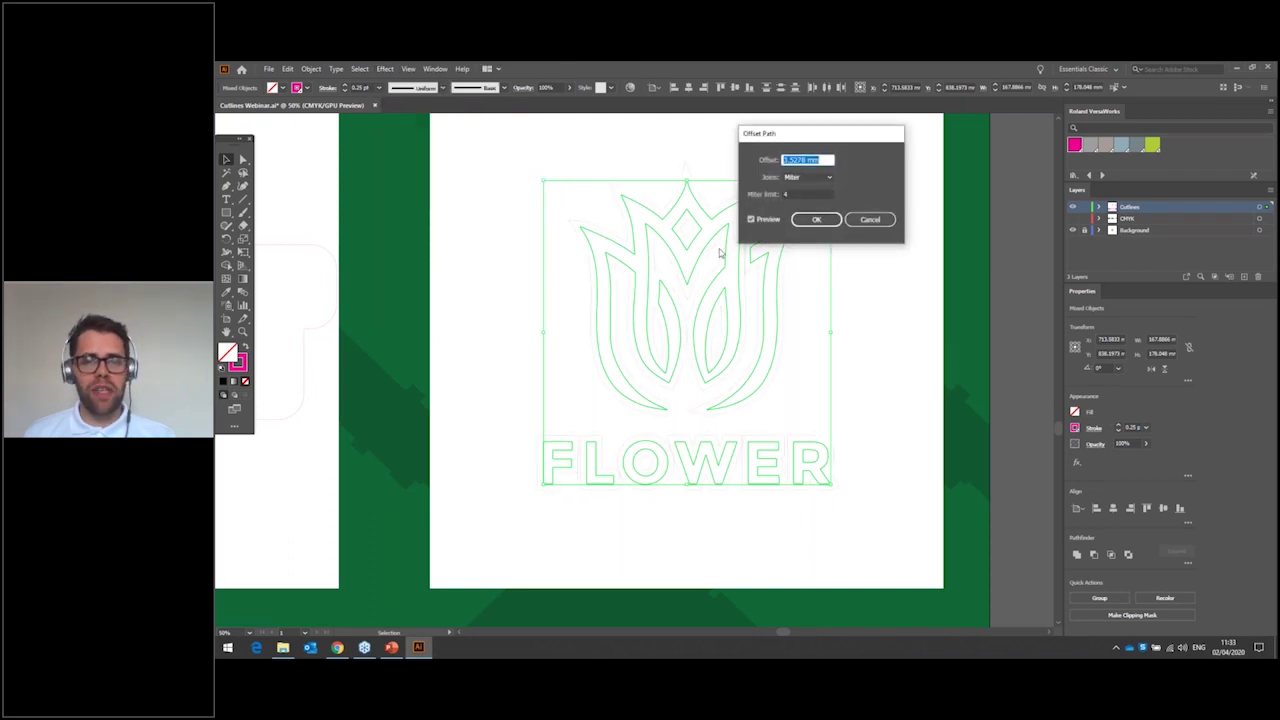
key("BackSpace")
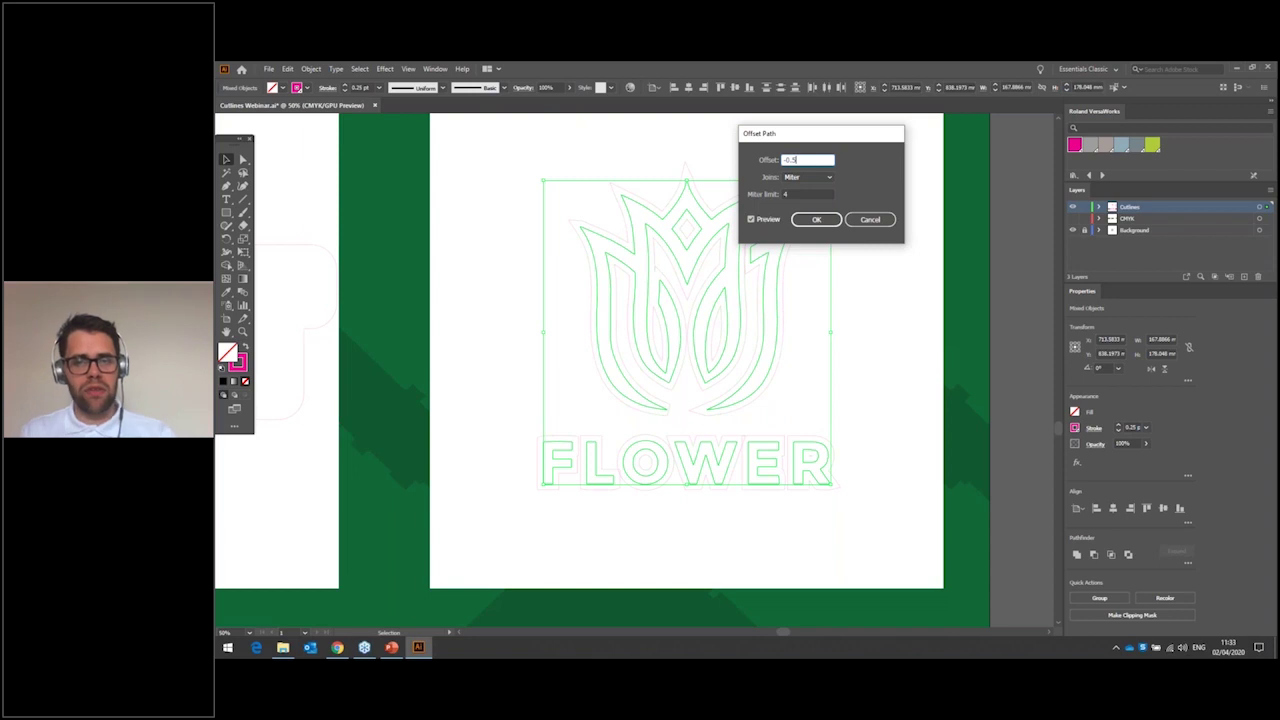
left_click(815, 219)
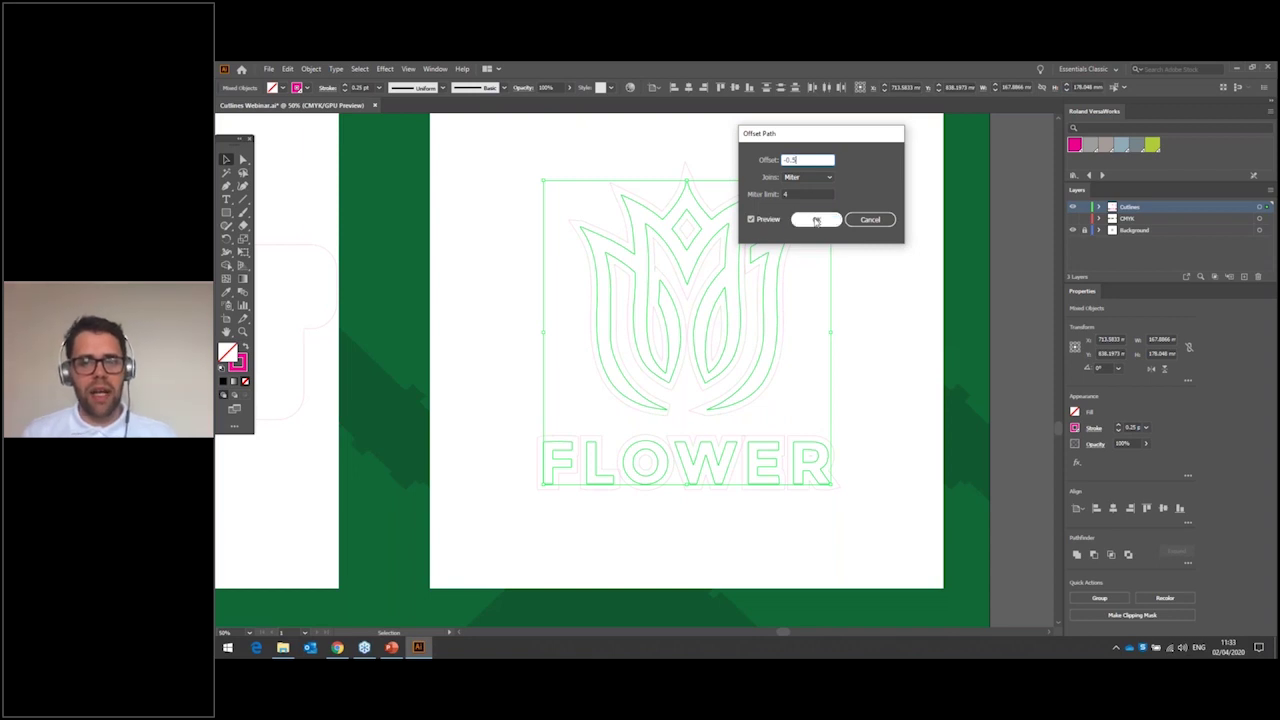
left_click(1042, 200)
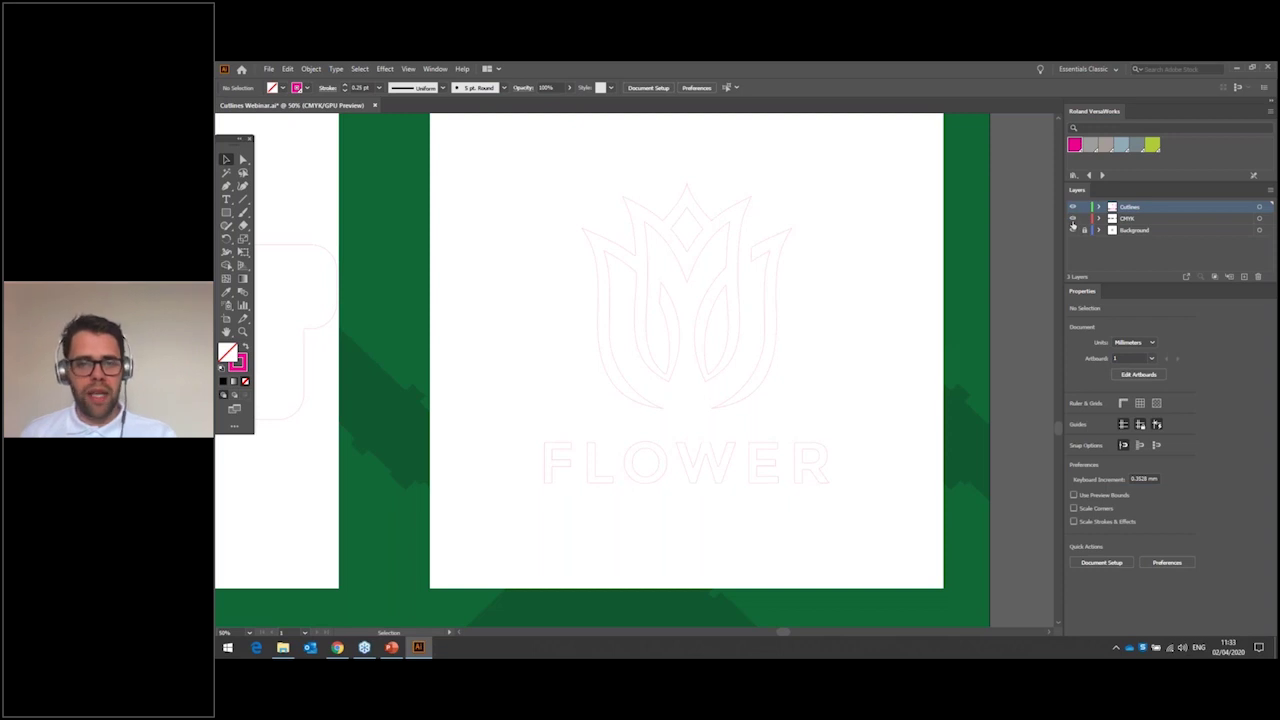
- Show the CMYK layer and examine the inset cutlines against the black FLOWER artwork
left_click(1073, 219)
scroll(766, 304, "up", 4)
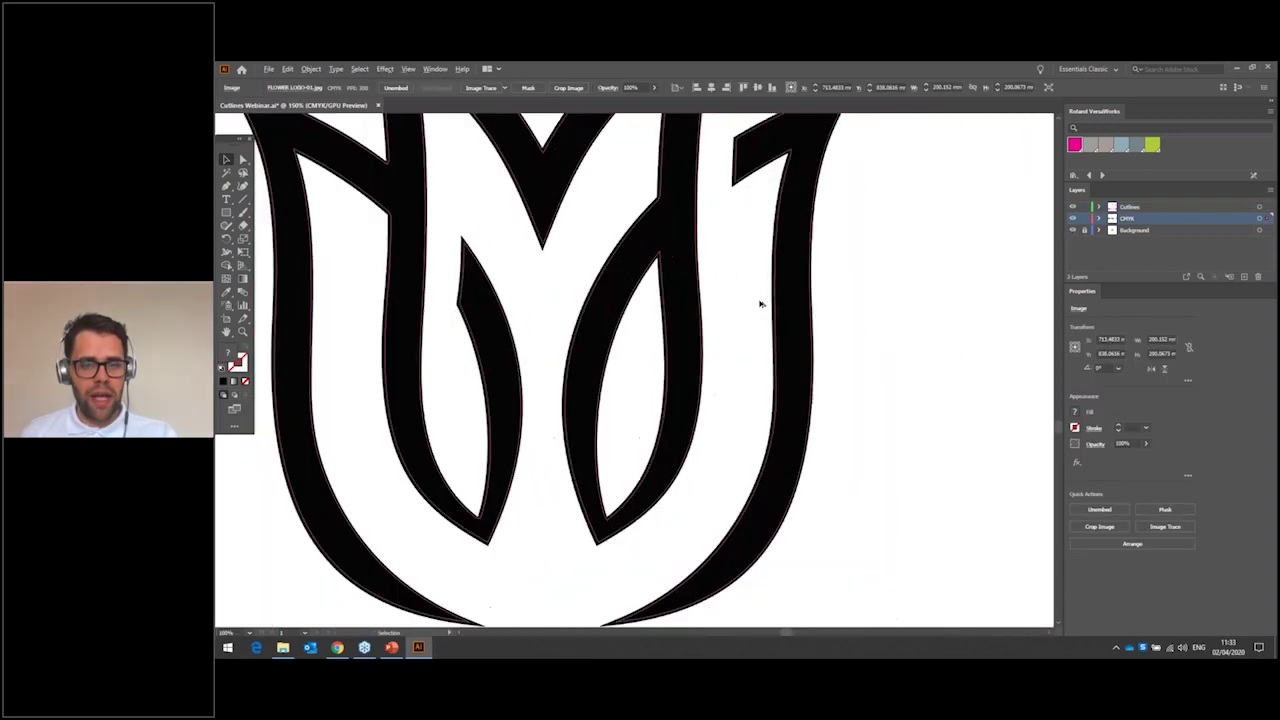
scroll(716, 273, "up", 1)
left_click_drag(770, 300, 880, 370)
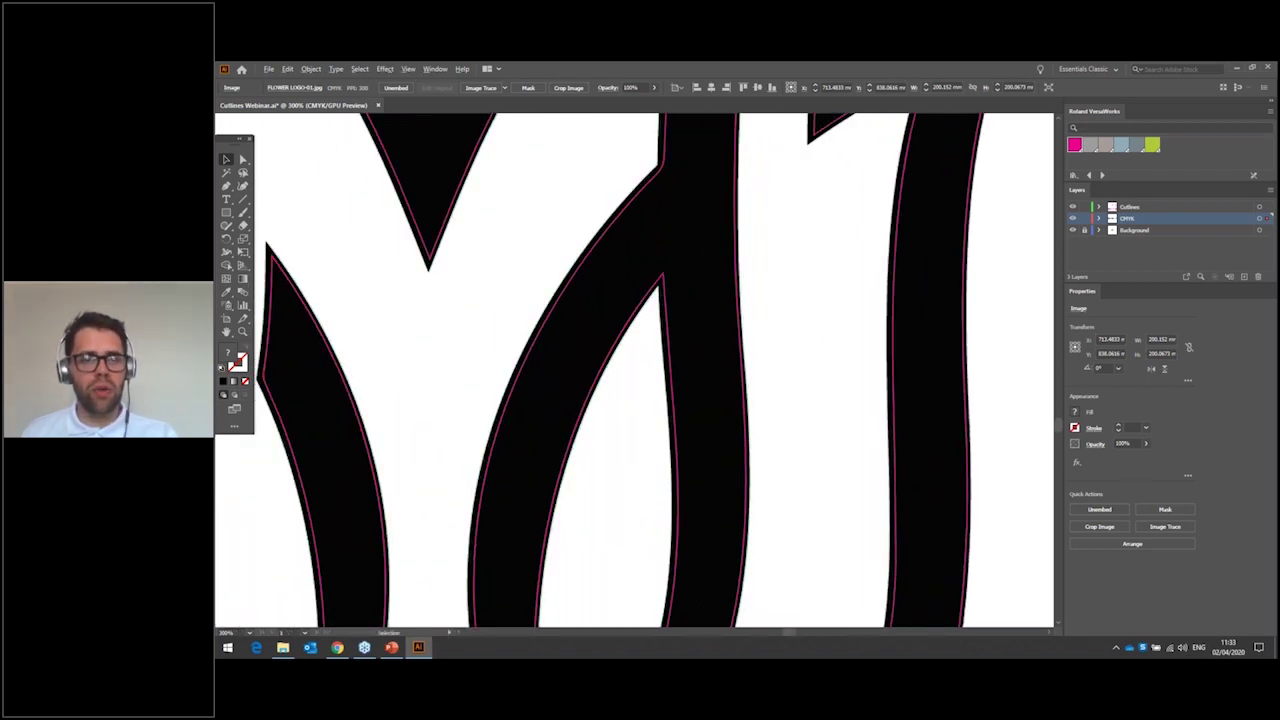
scroll(789, 237, "down", 3)
scroll(789, 237, "up", 4)
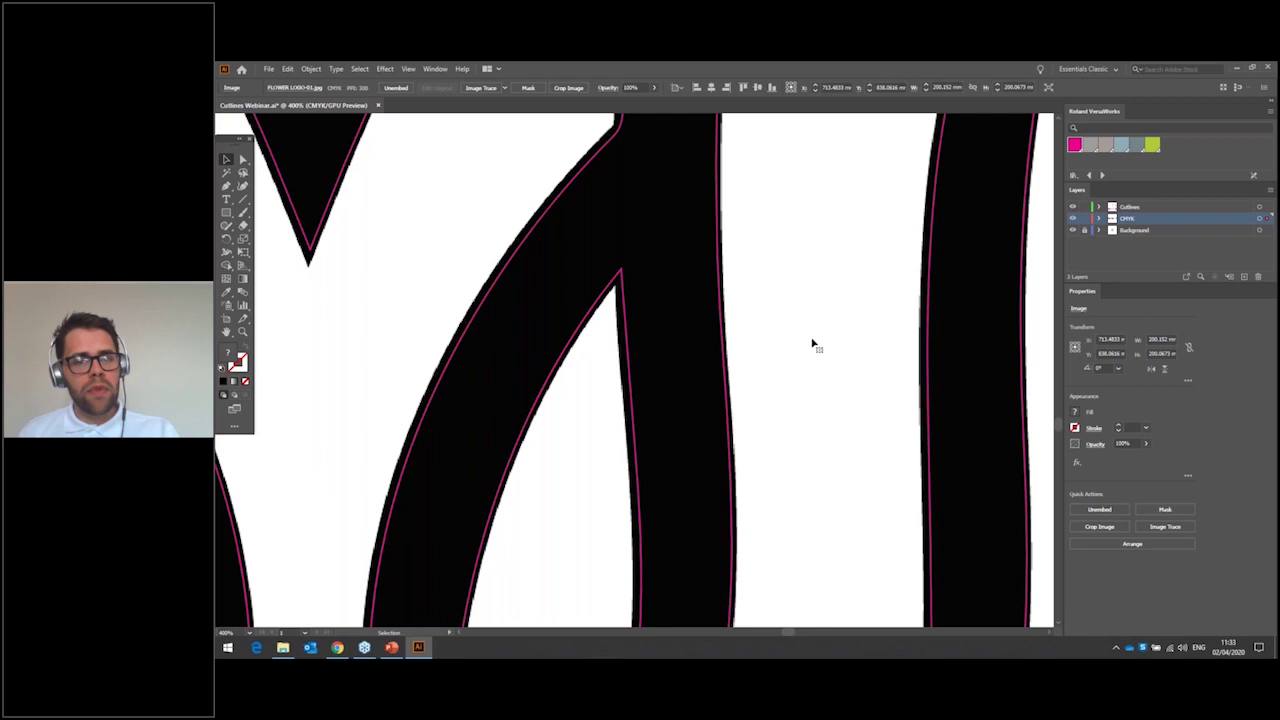
scroll(813, 345, "down", 10)
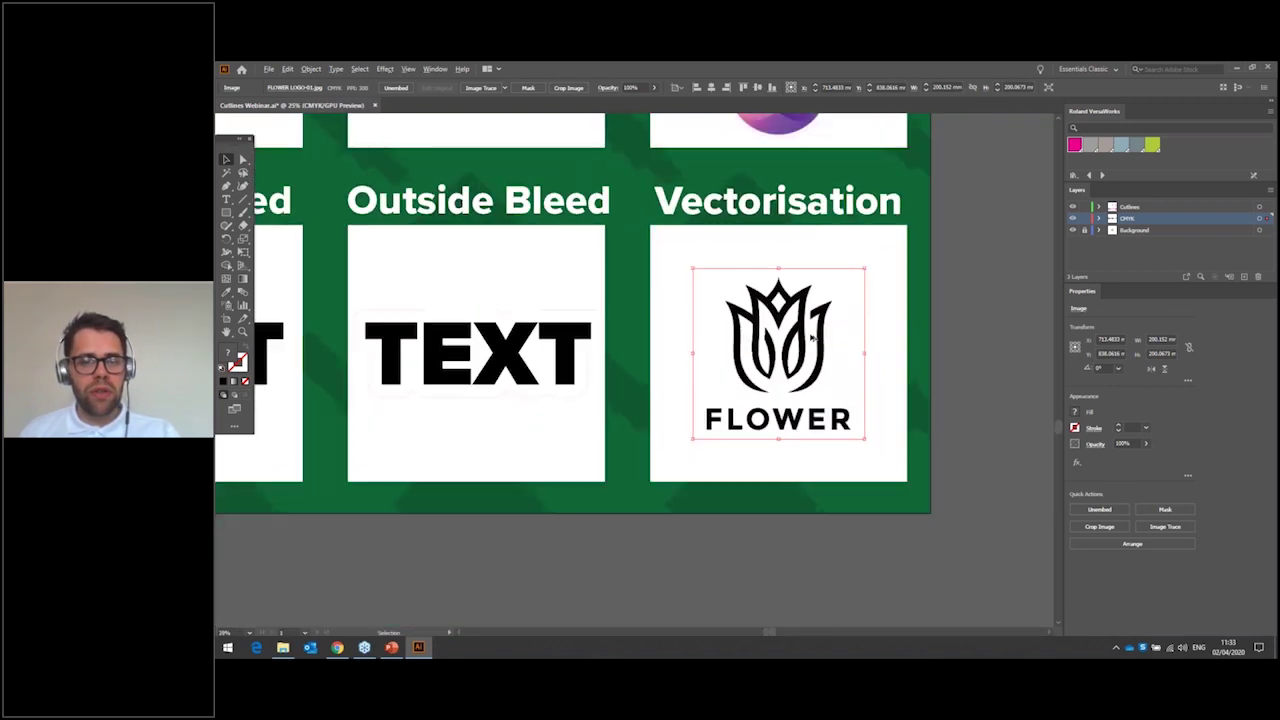
scroll(813, 340, "down", 2)
scroll(780, 380, "up", 1)
left_click_drag(715, 511, 836, 572)
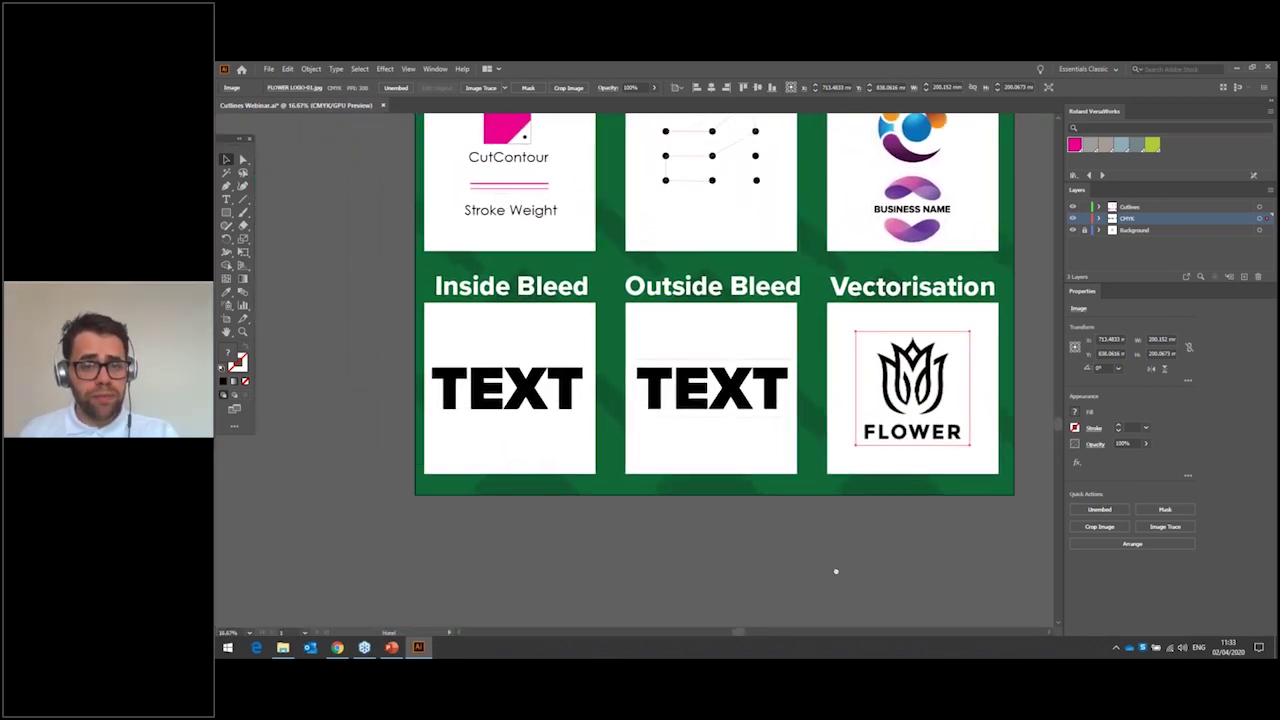
scroll(804, 363, "up", 1)
scroll(804, 363, "down", 1)
scroll(1011, 291, "up", 1)
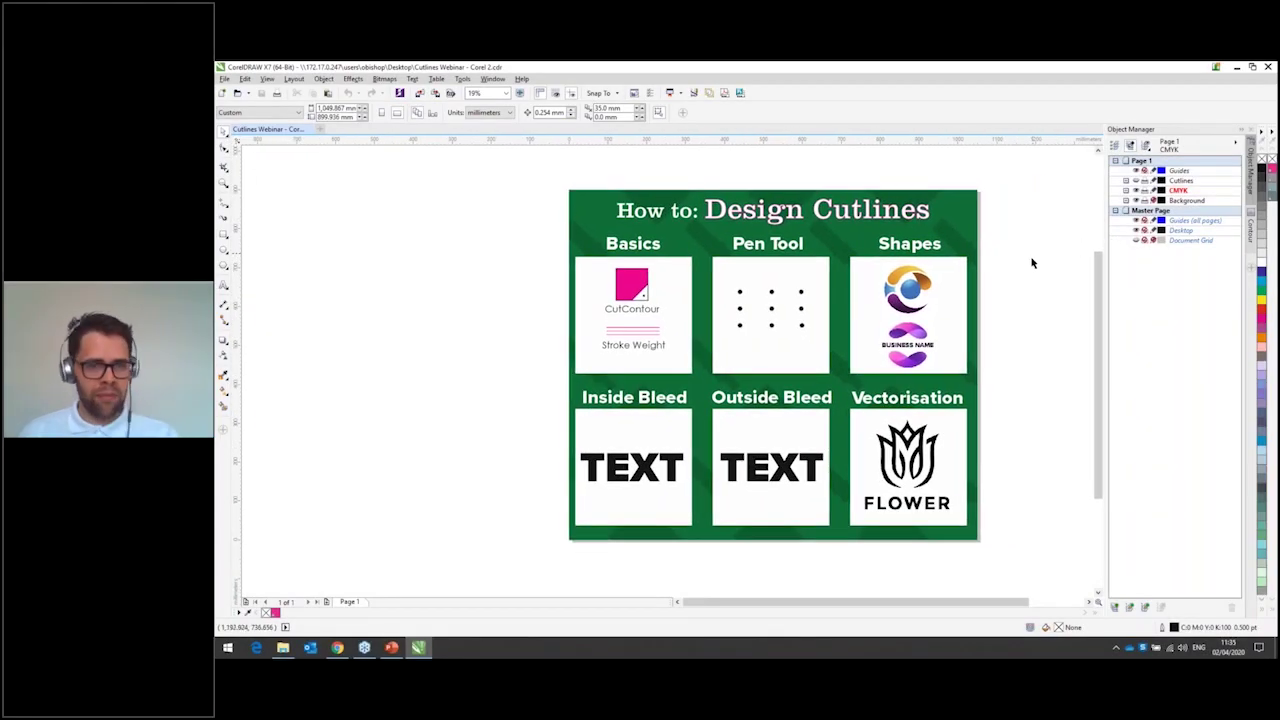
scroll(711, 260, "up", 1)
scroll(712, 262, "down", 1)
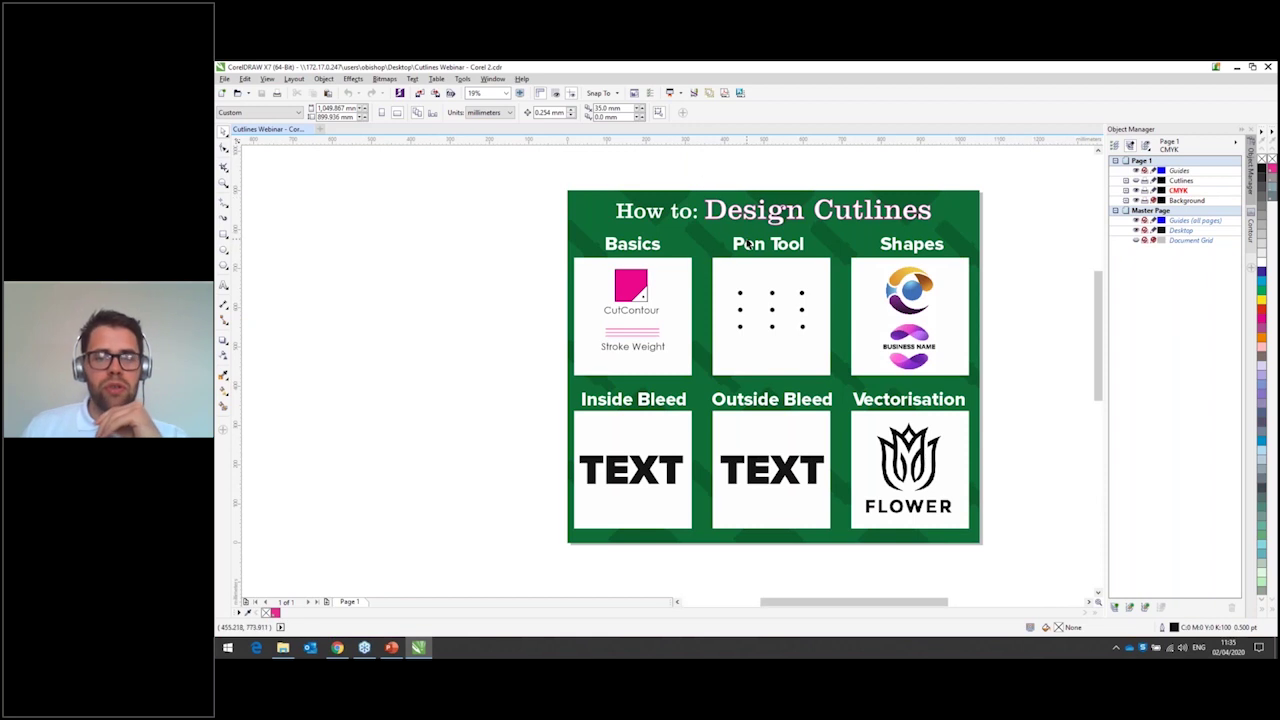
scroll(747, 242, "up", 2)
scroll(748, 243, "up", 3)
scroll(760, 238, "down", 5)
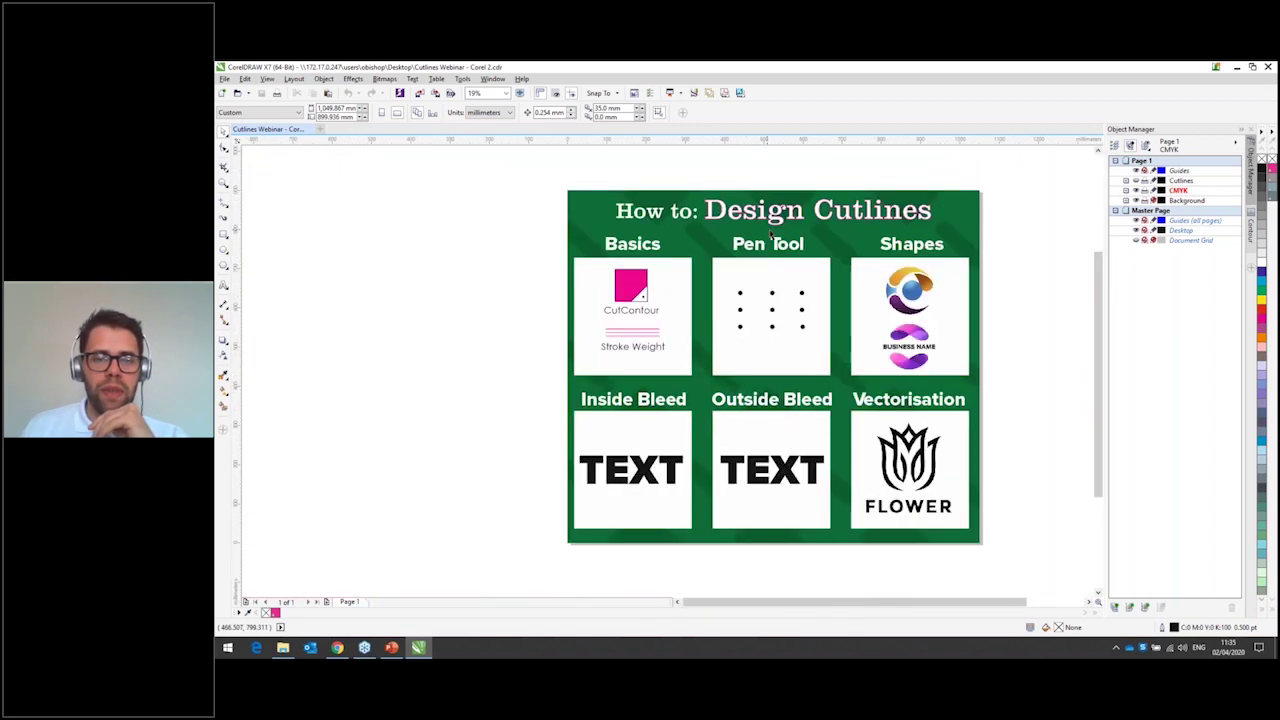
left_click_drag(770, 233, 686, 230)
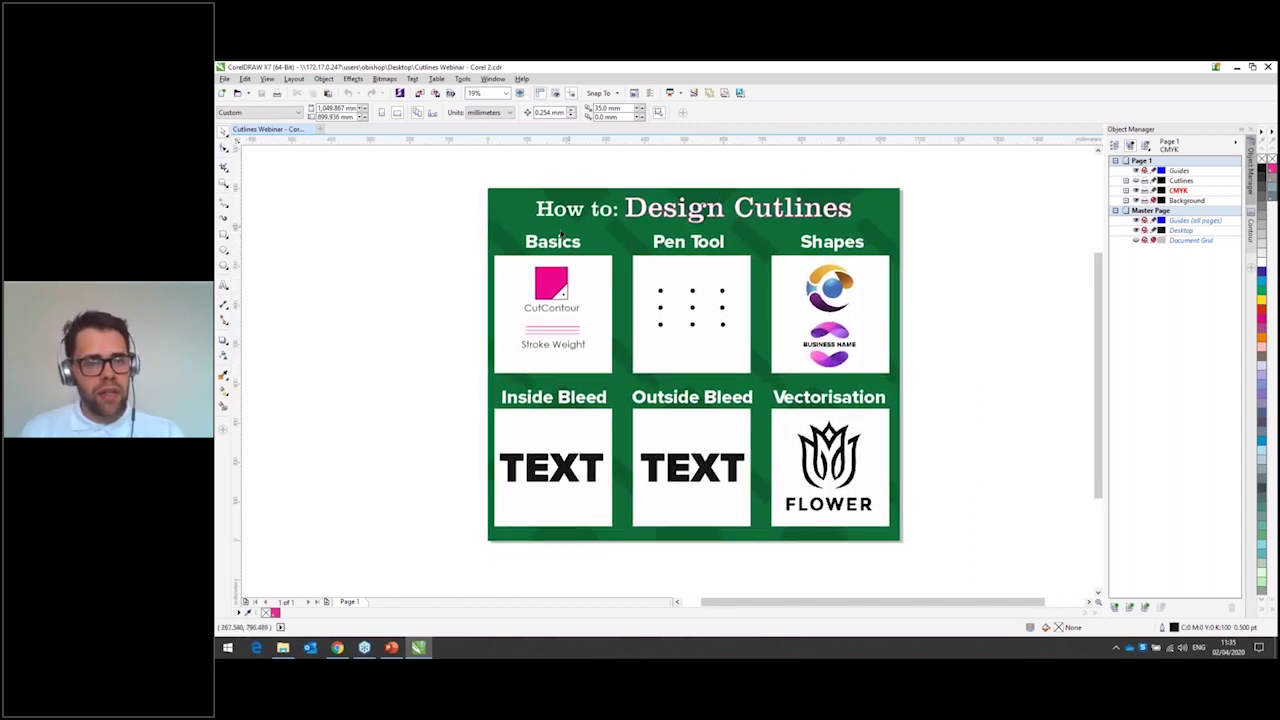
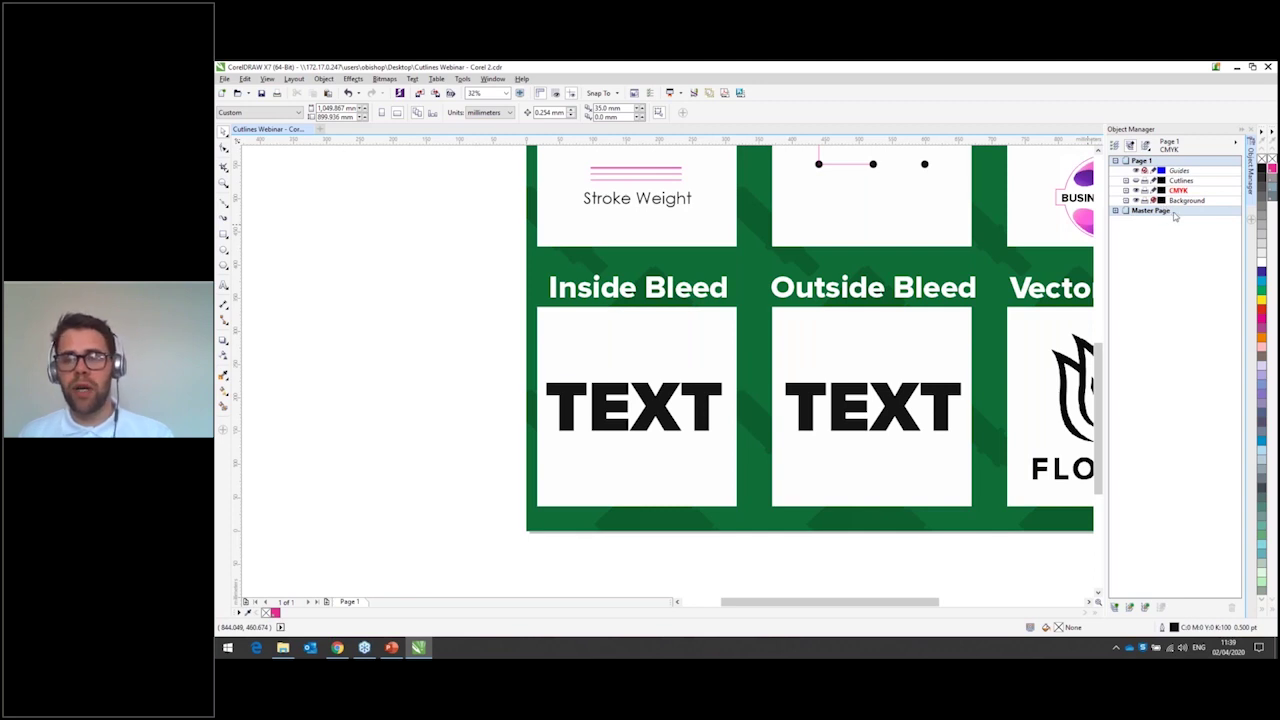
- Make CMYK the active layer and expand the contents of the Cutlines and CMYK layers
left_click(1185, 201)
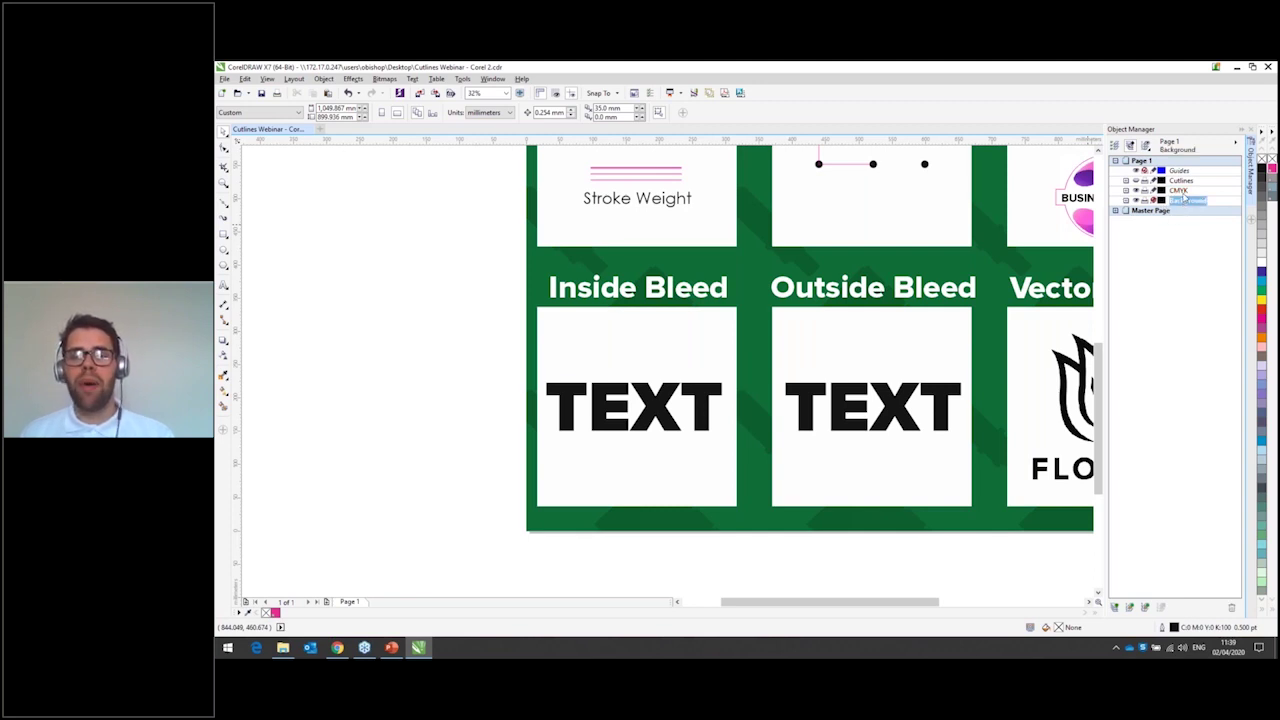
left_click(1182, 191)
left_click(1183, 181)
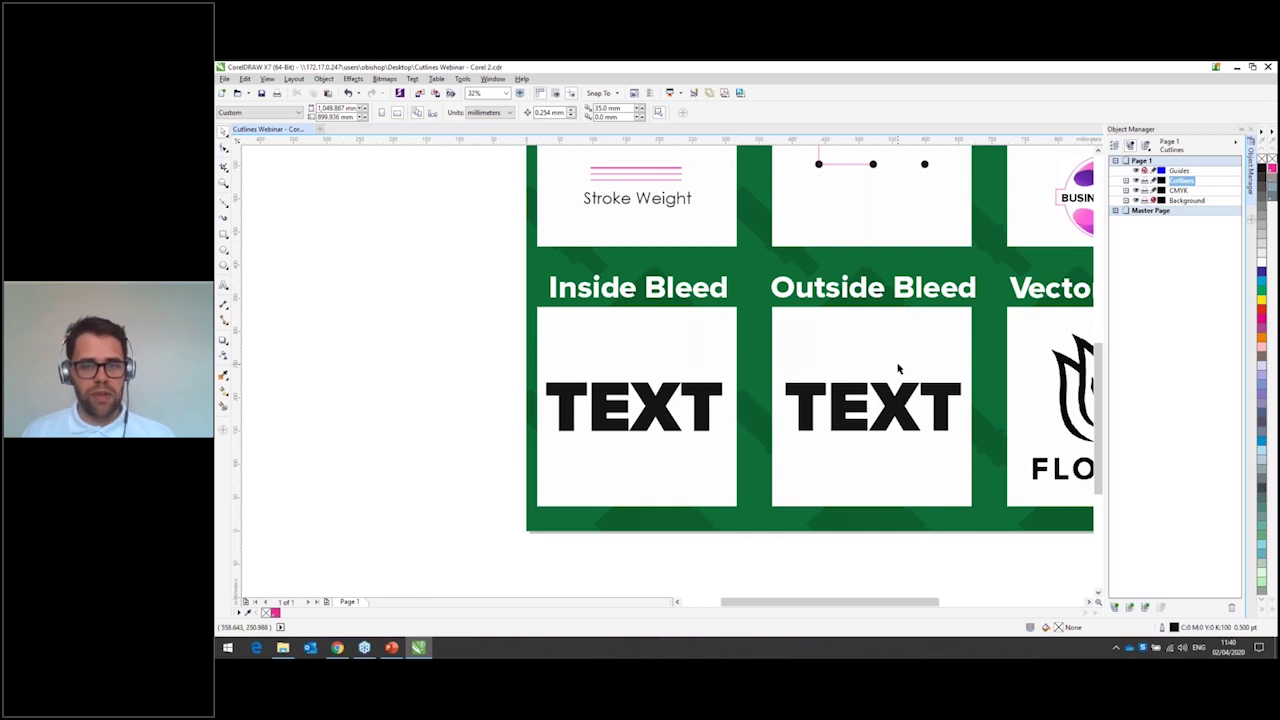
left_click(1180, 191)
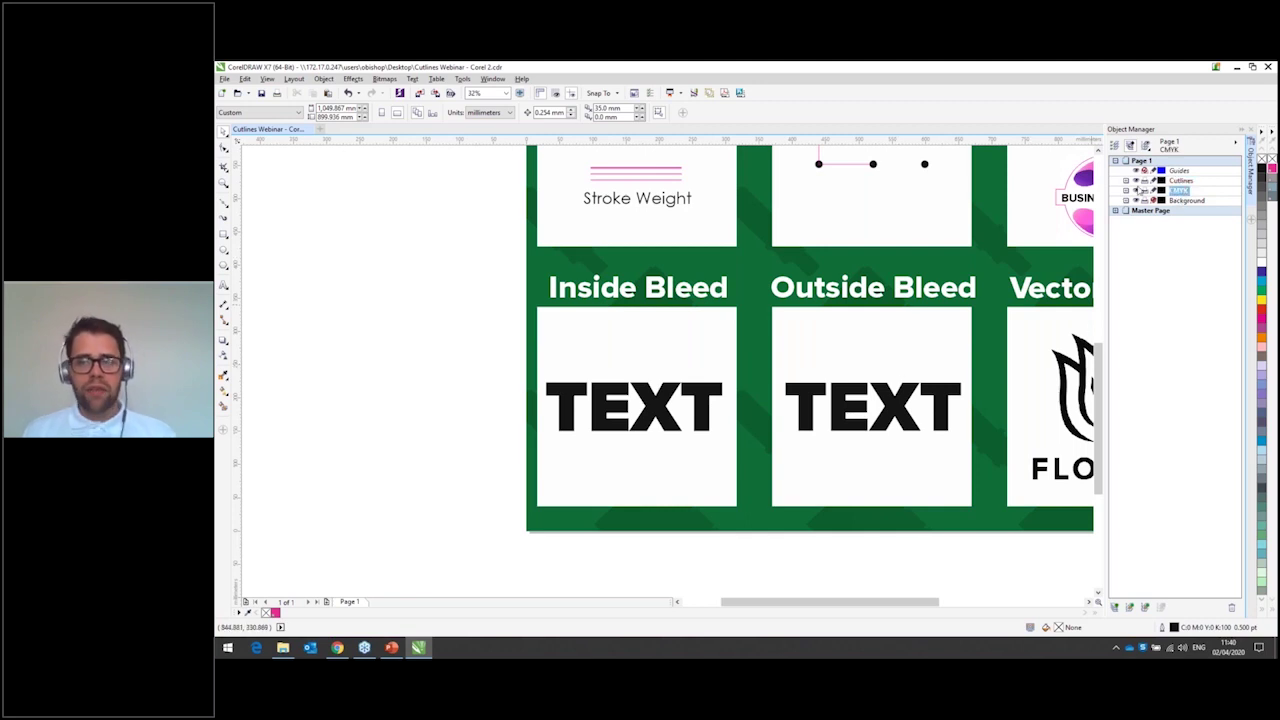
left_click(1126, 181)
left_click(1126, 201)
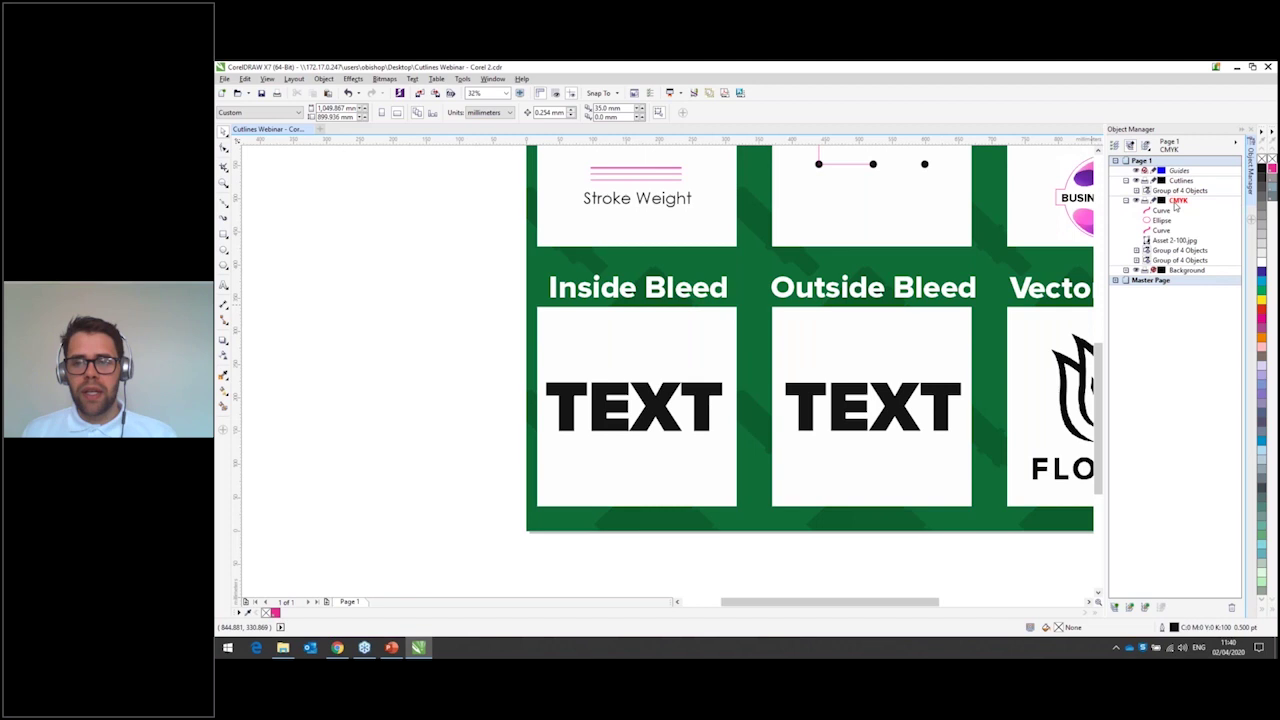
- Select the Inside Bleed TEXT group on the Cutlines layer, then hide the CMYK layer to isolate it
left_click(691, 392)
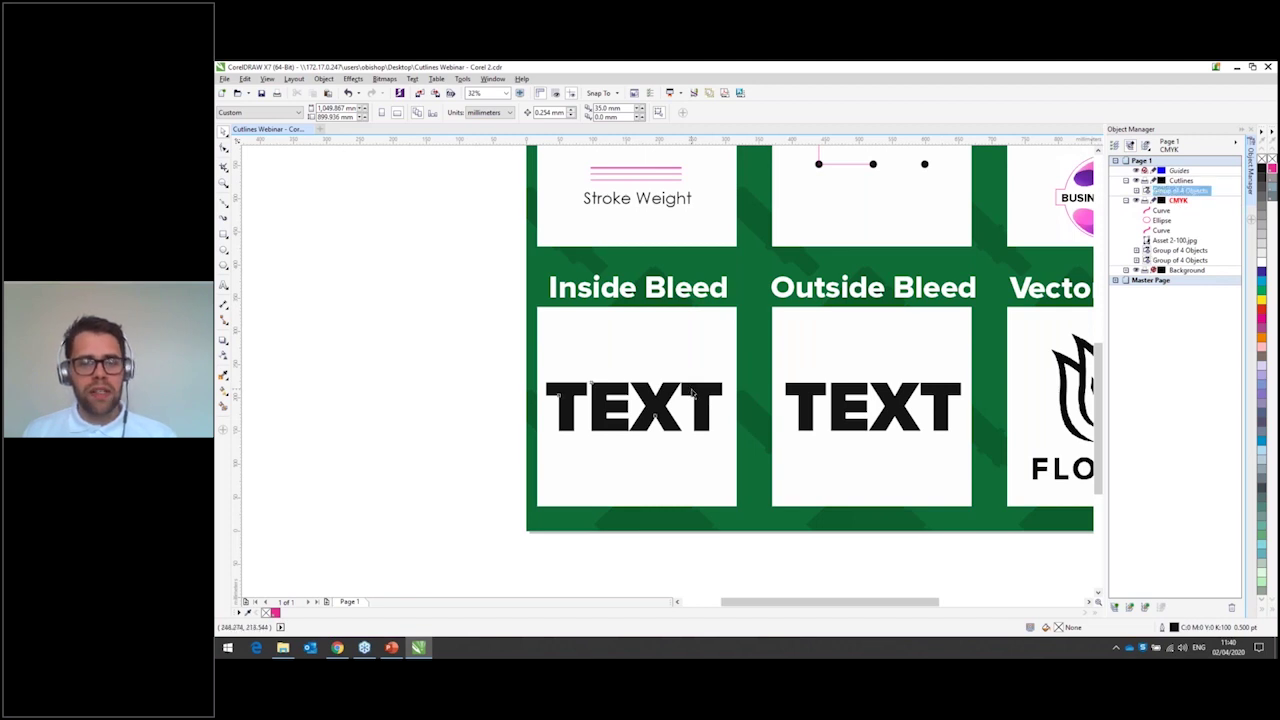
left_click(691, 392)
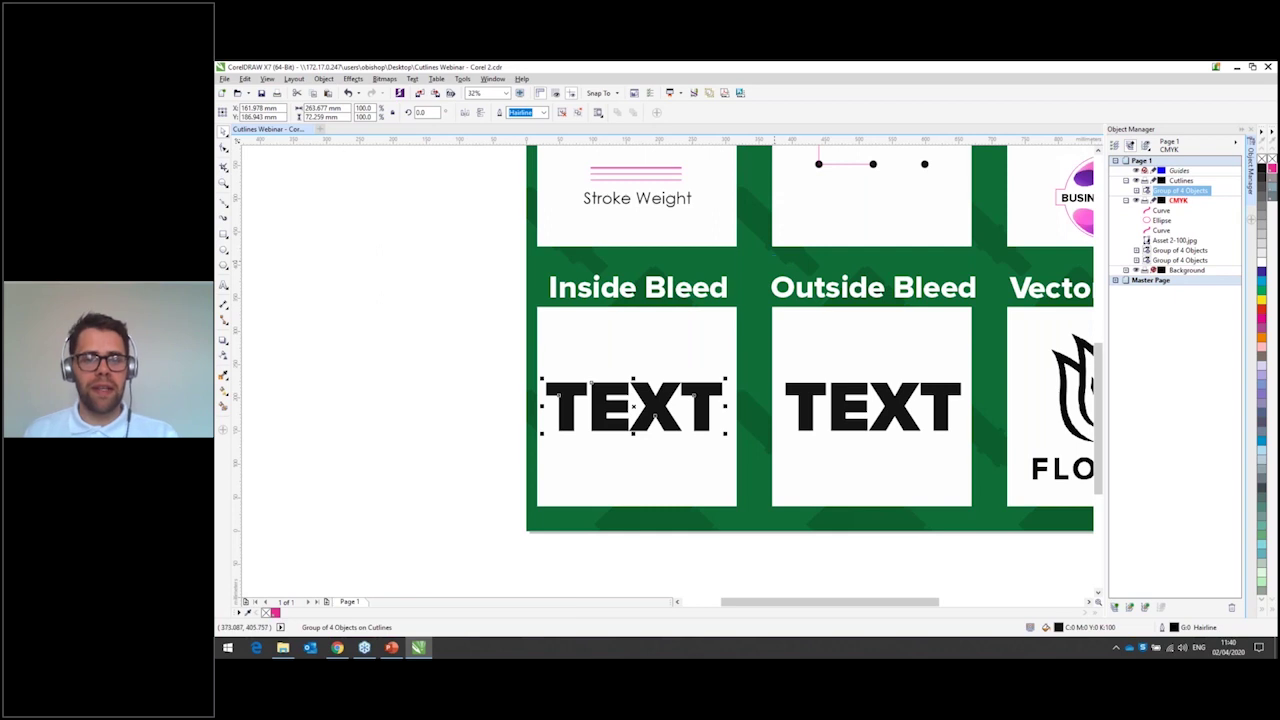
left_click(1190, 192)
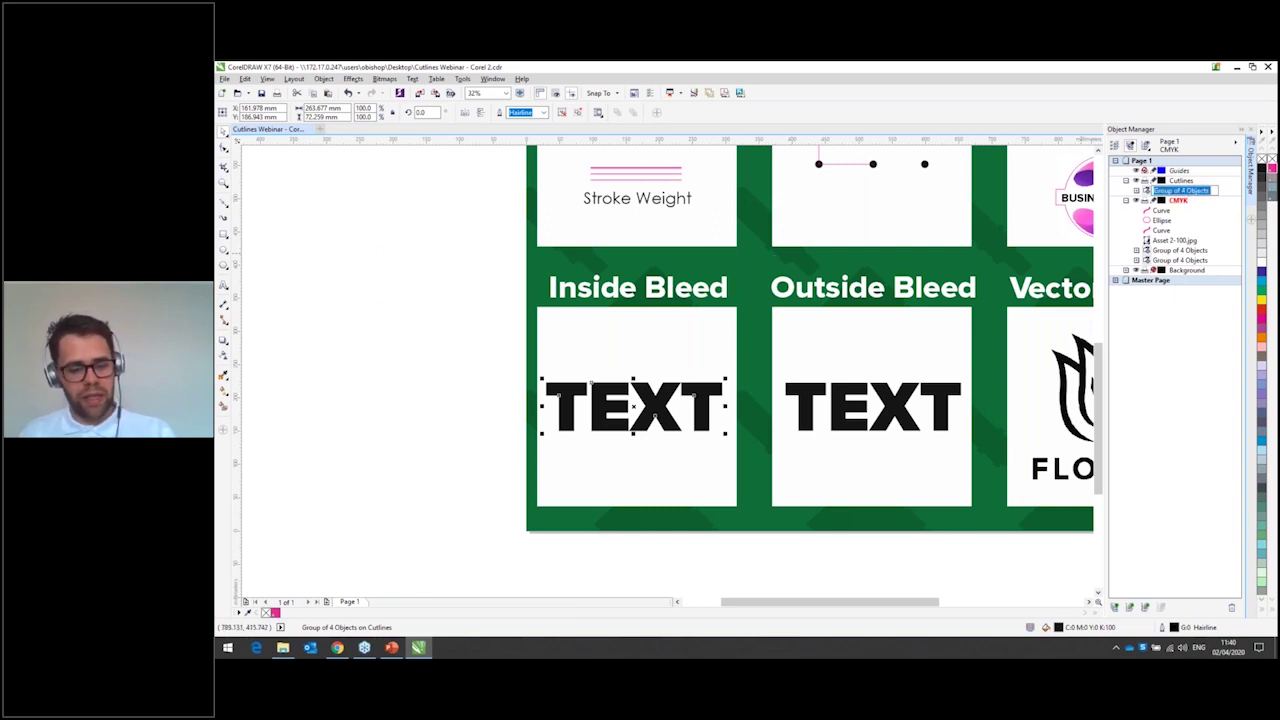
left_click(1225, 197)
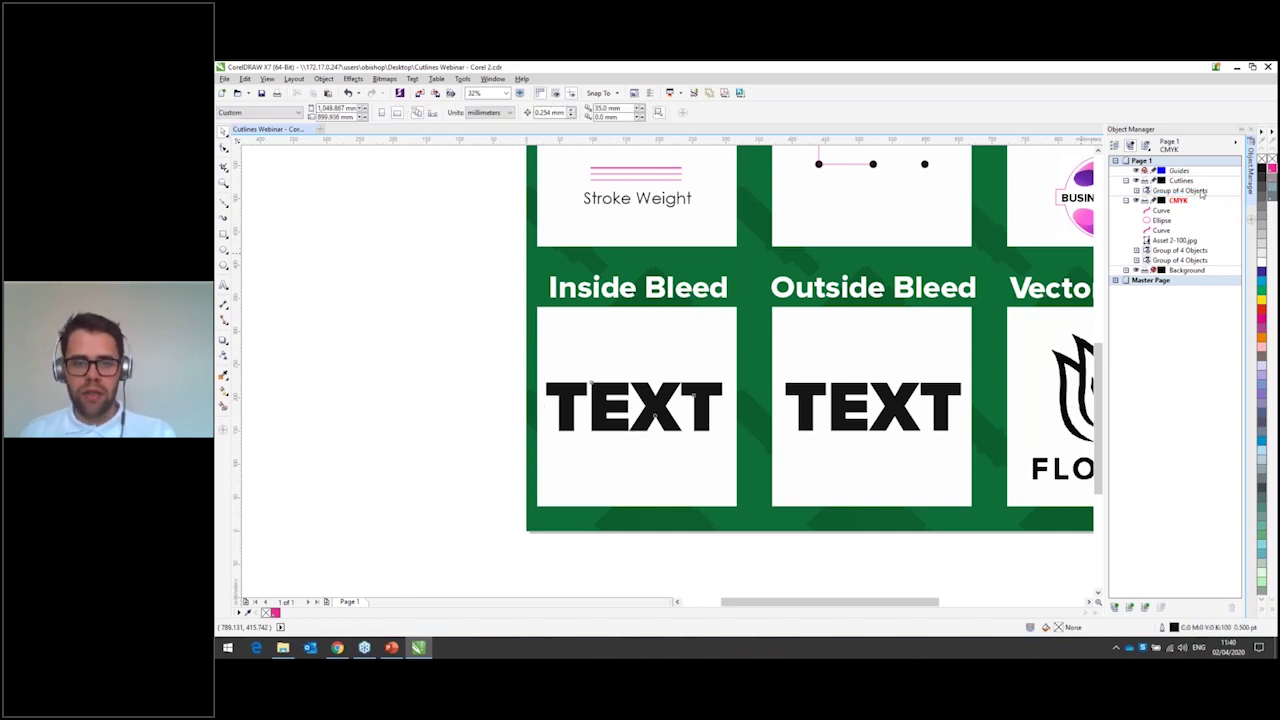
left_click(1201, 194)
left_click(1136, 201)
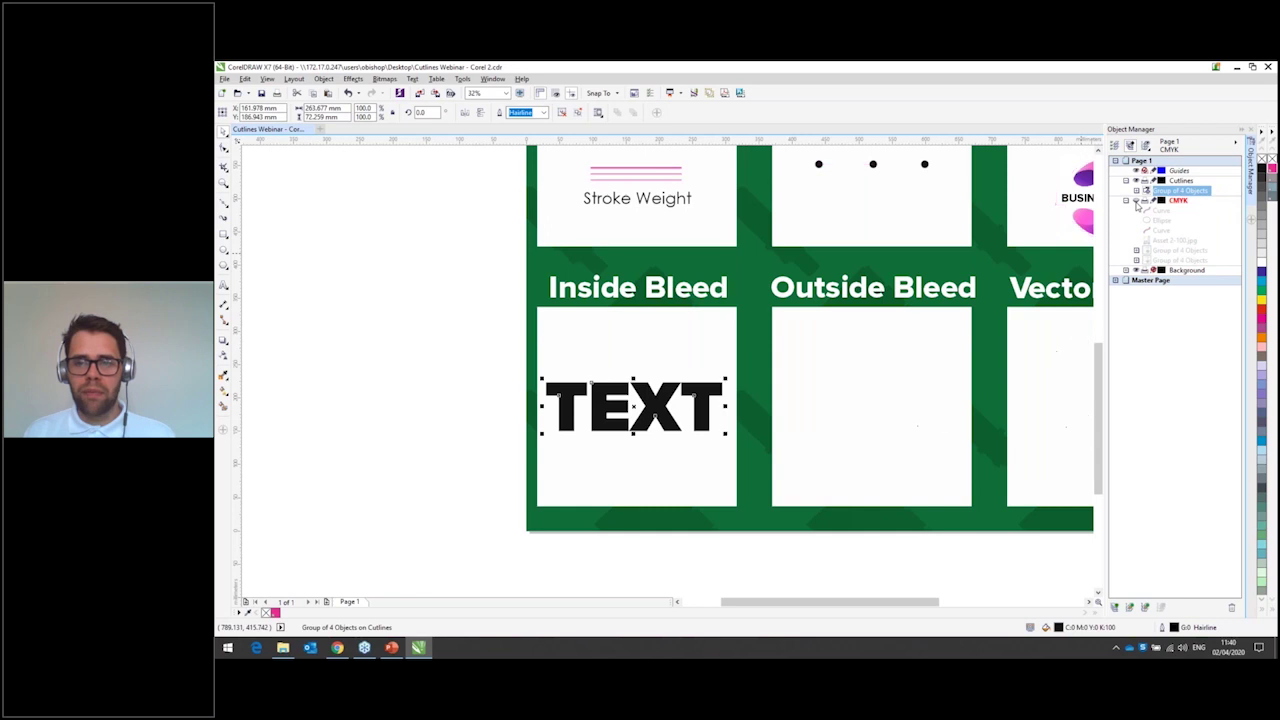
left_click(662, 355)
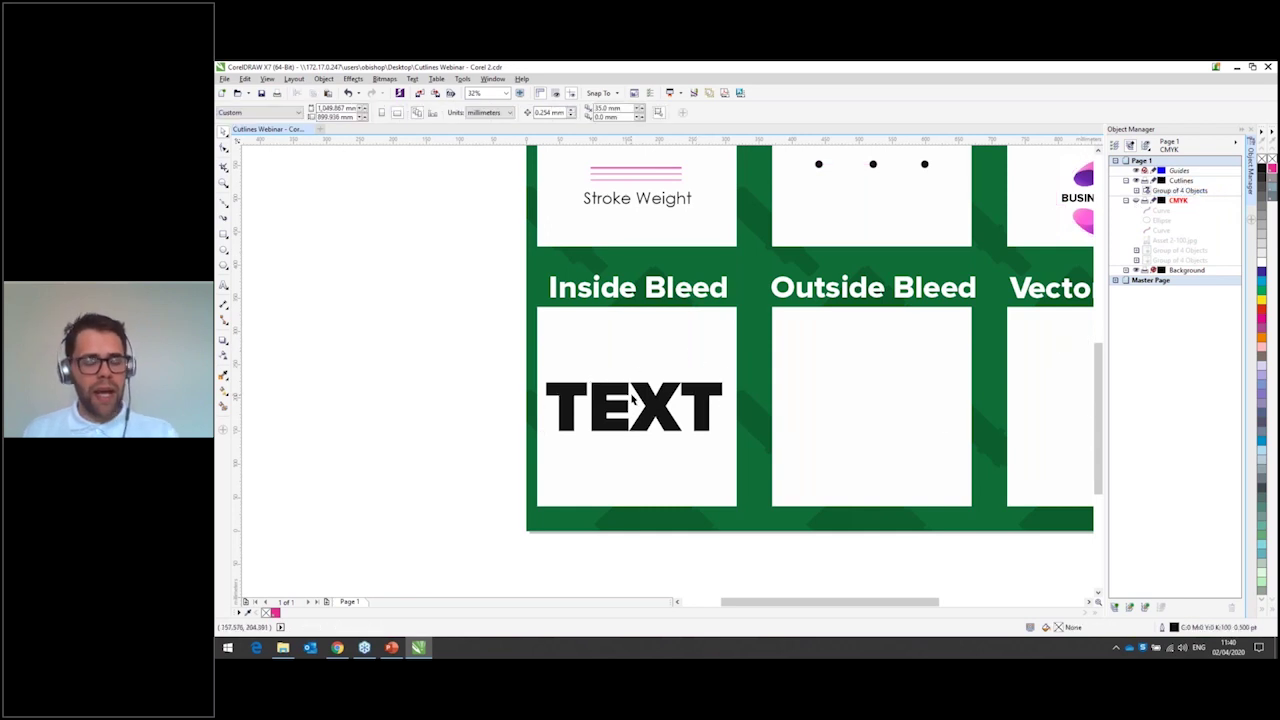
scroll(637, 398, "up", 3)
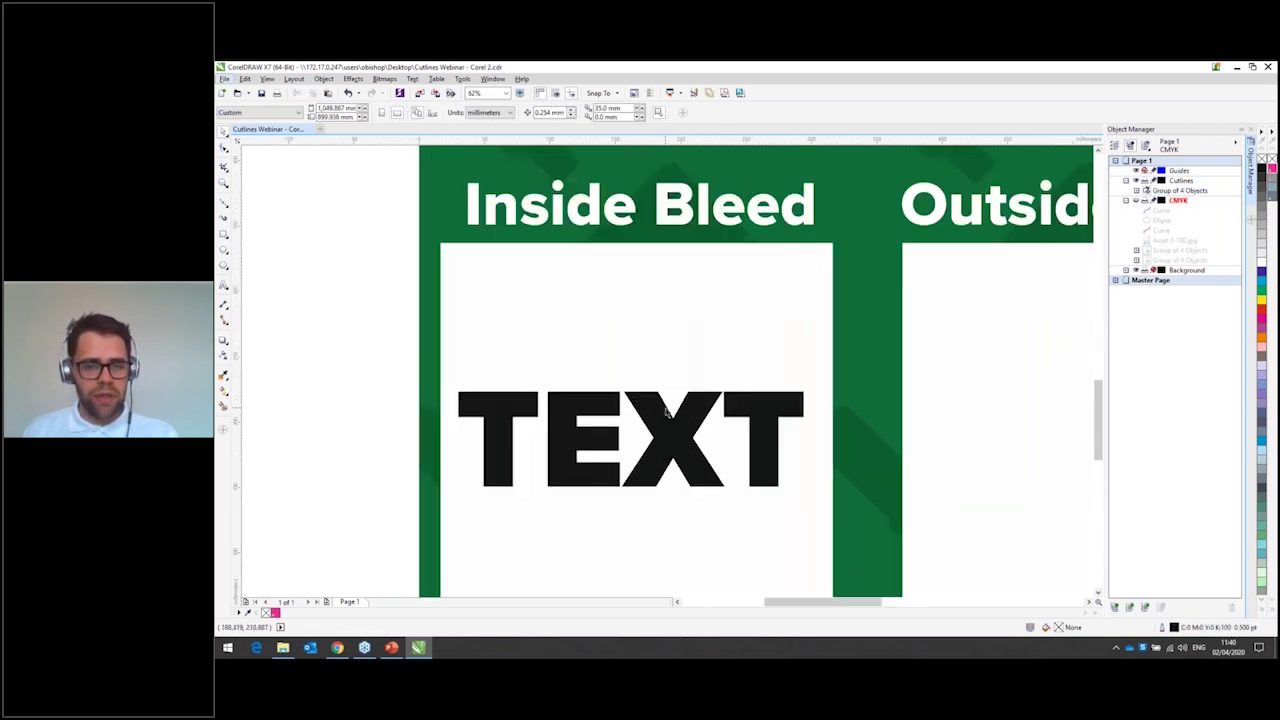
- Remove the fill from the Inside Bleed TEXT group and set its outline to the CutContour spot color
left_click(668, 408)
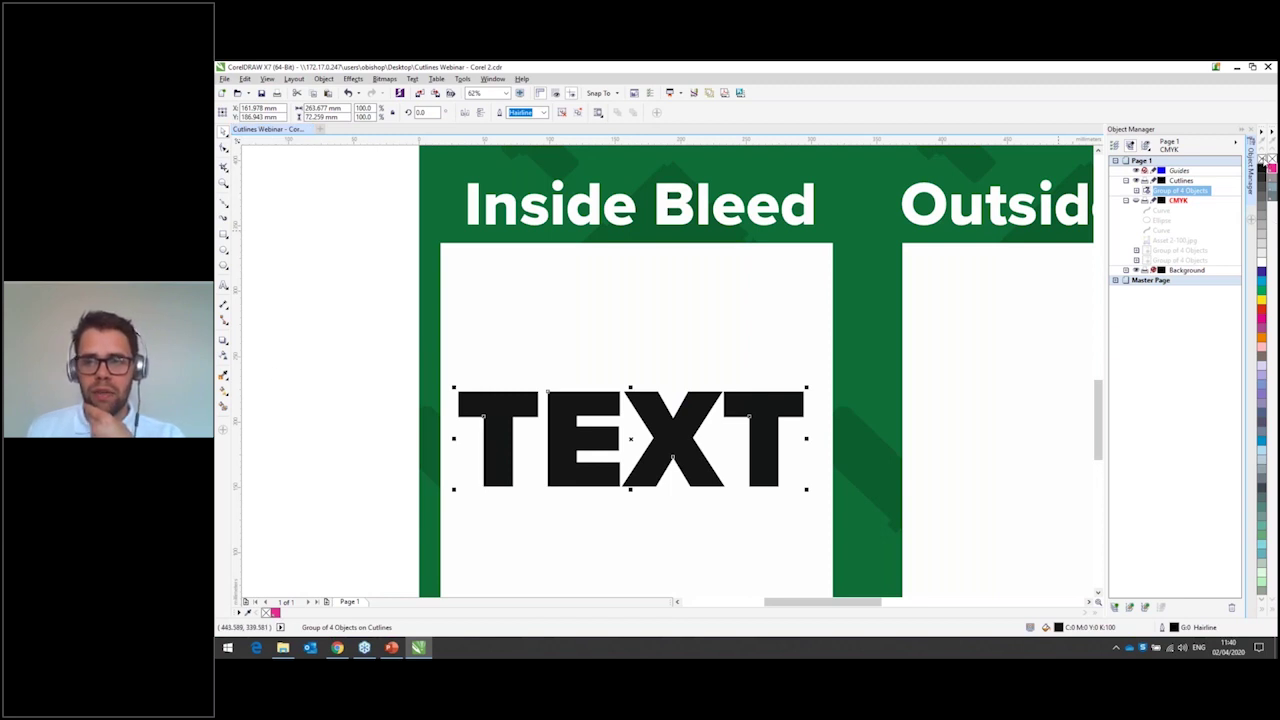
left_click(1267, 160)
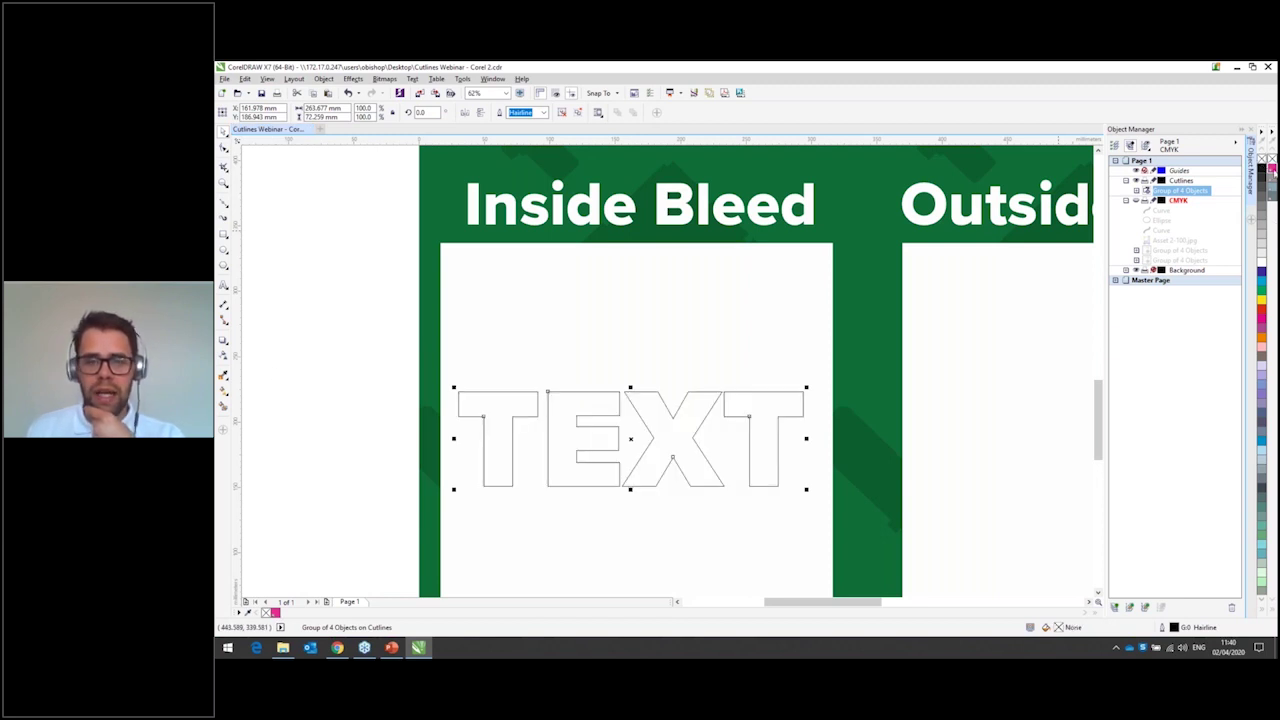
right_click(1271, 170)
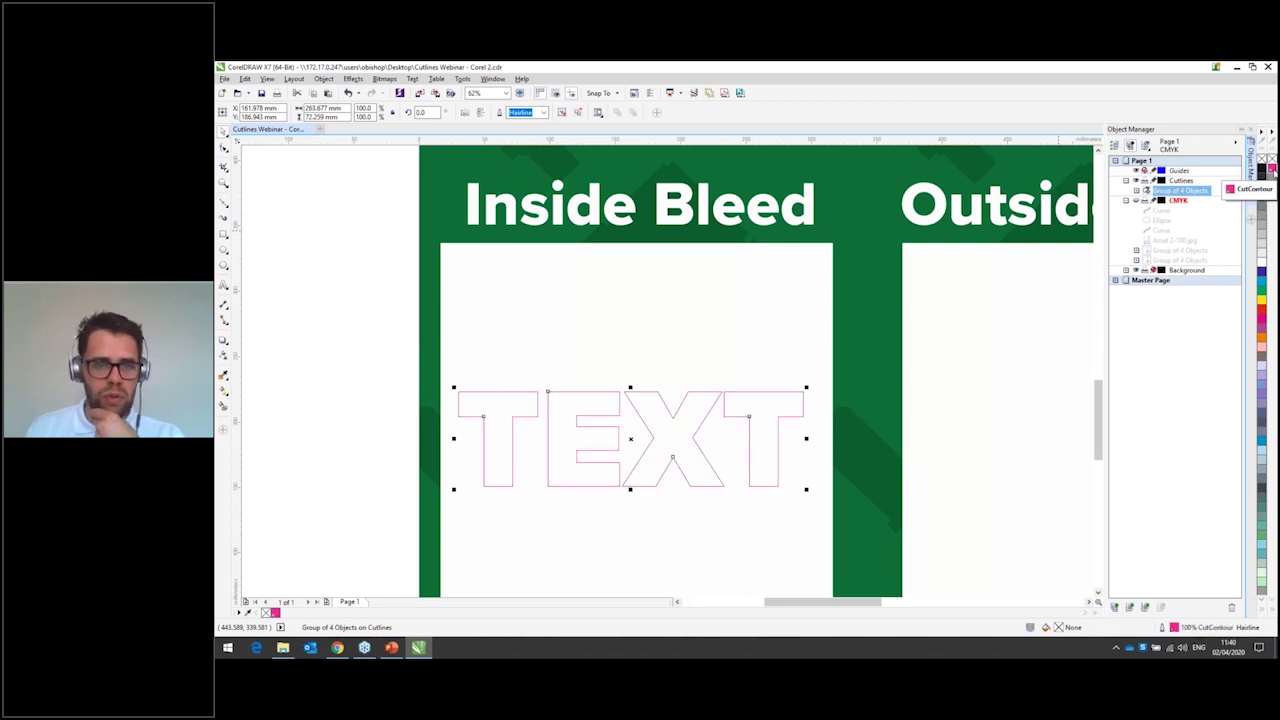
left_click(611, 299)
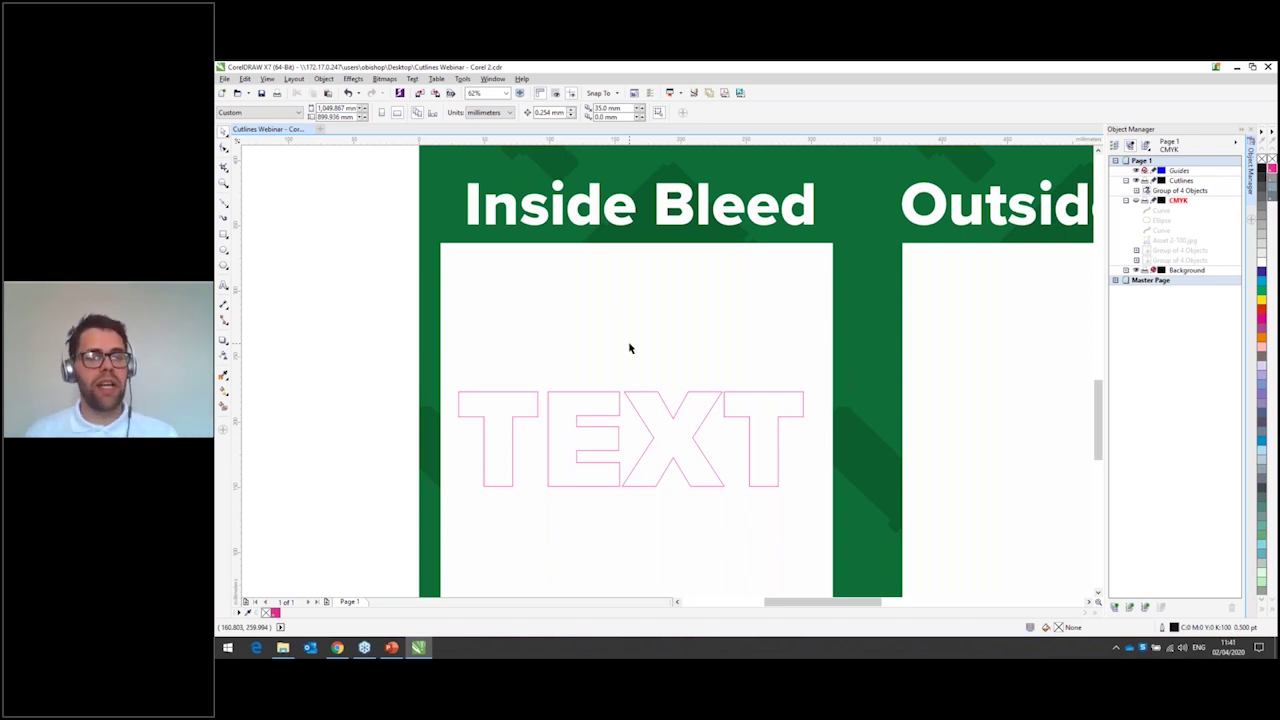
- Open the Contour effect settings for the Inside Bleed TEXT group and set the contour offset to 3 mm
left_click(649, 391)
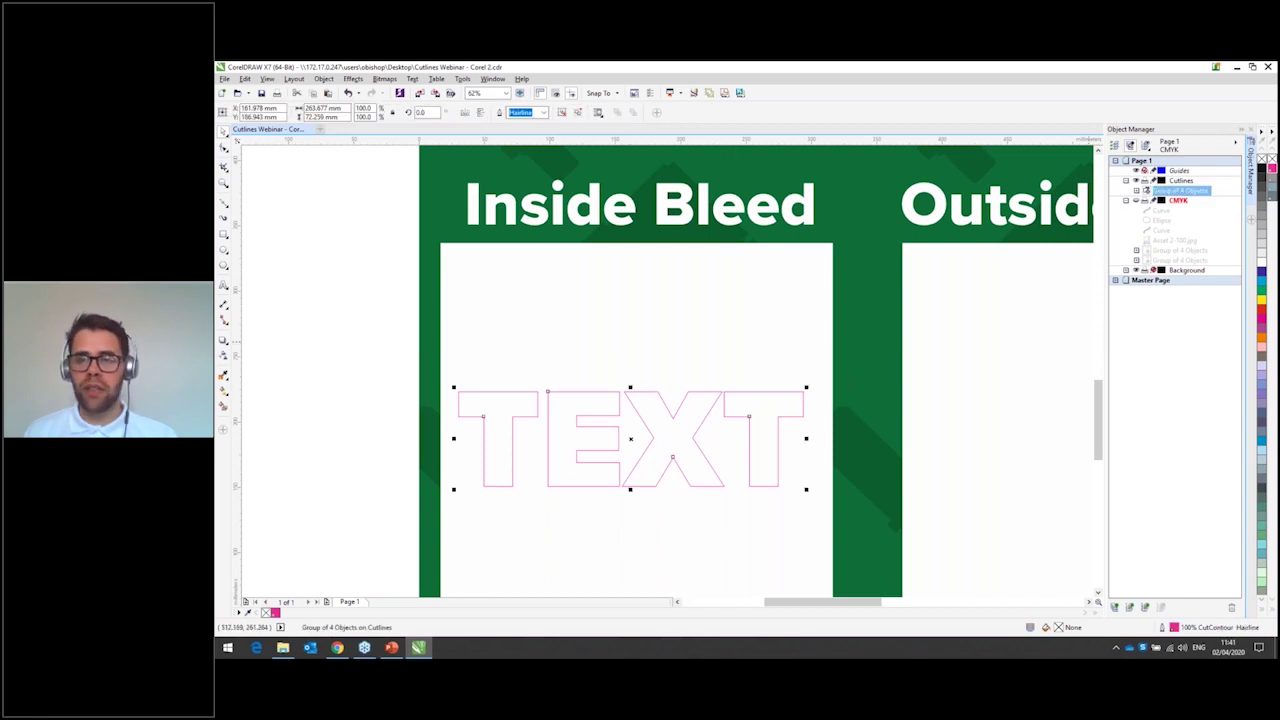
left_click(494, 79)
mouse_move(565, 231)
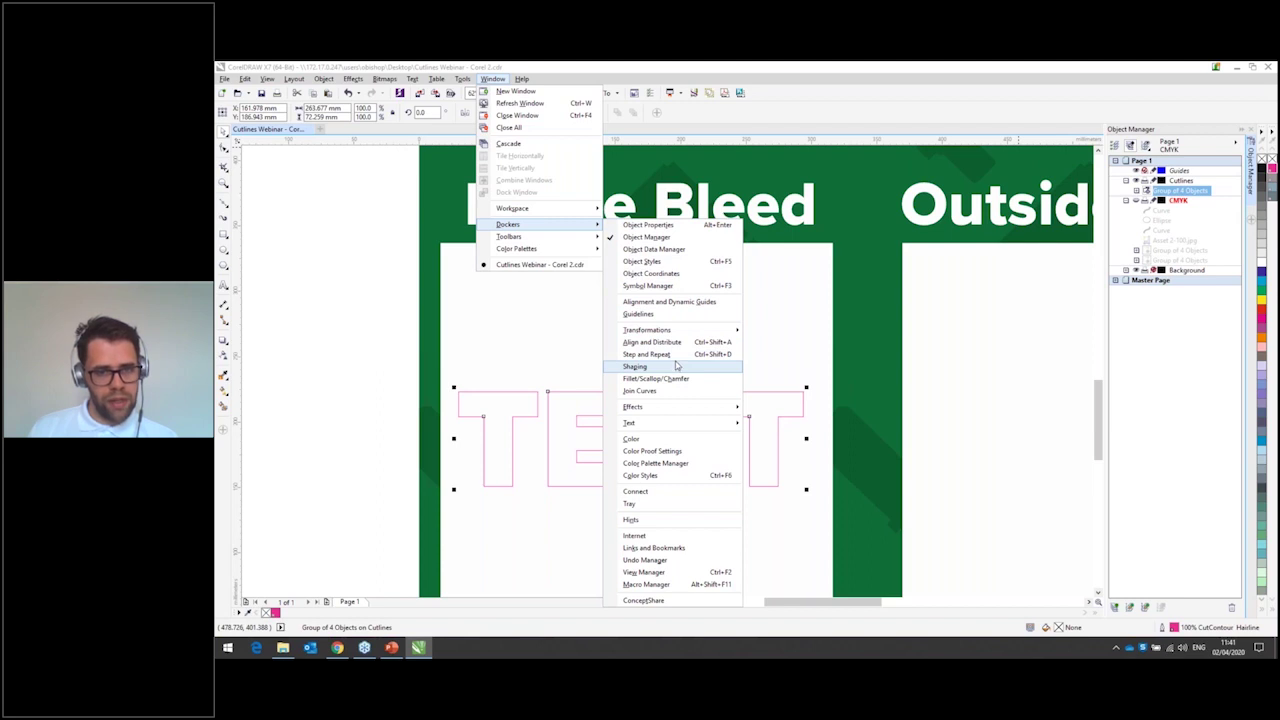
mouse_move(683, 408)
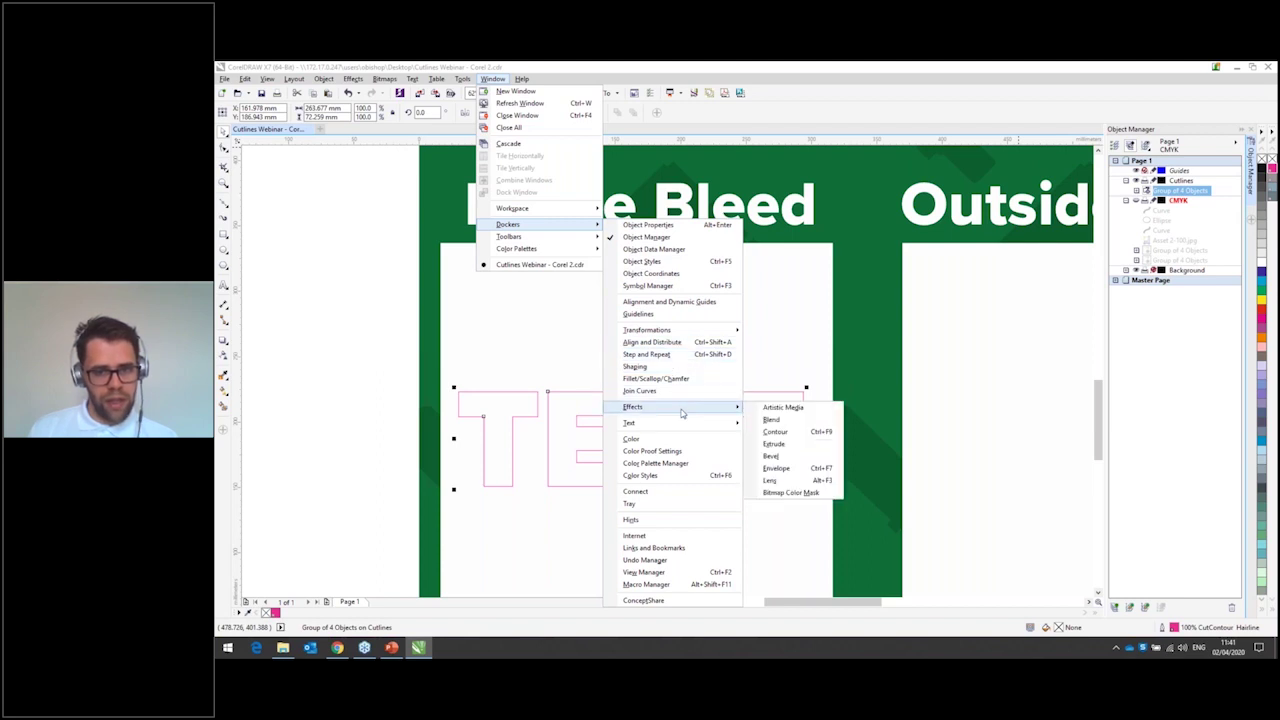
left_click(776, 432)
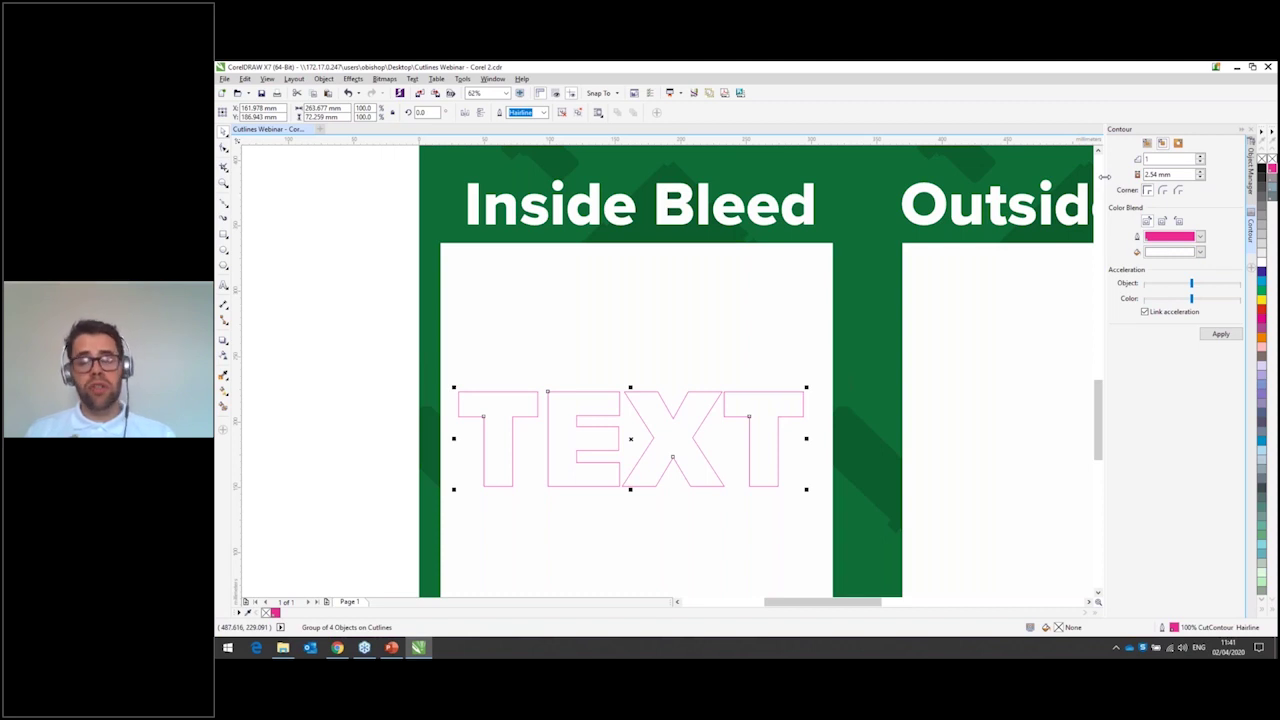
left_click(1180, 146)
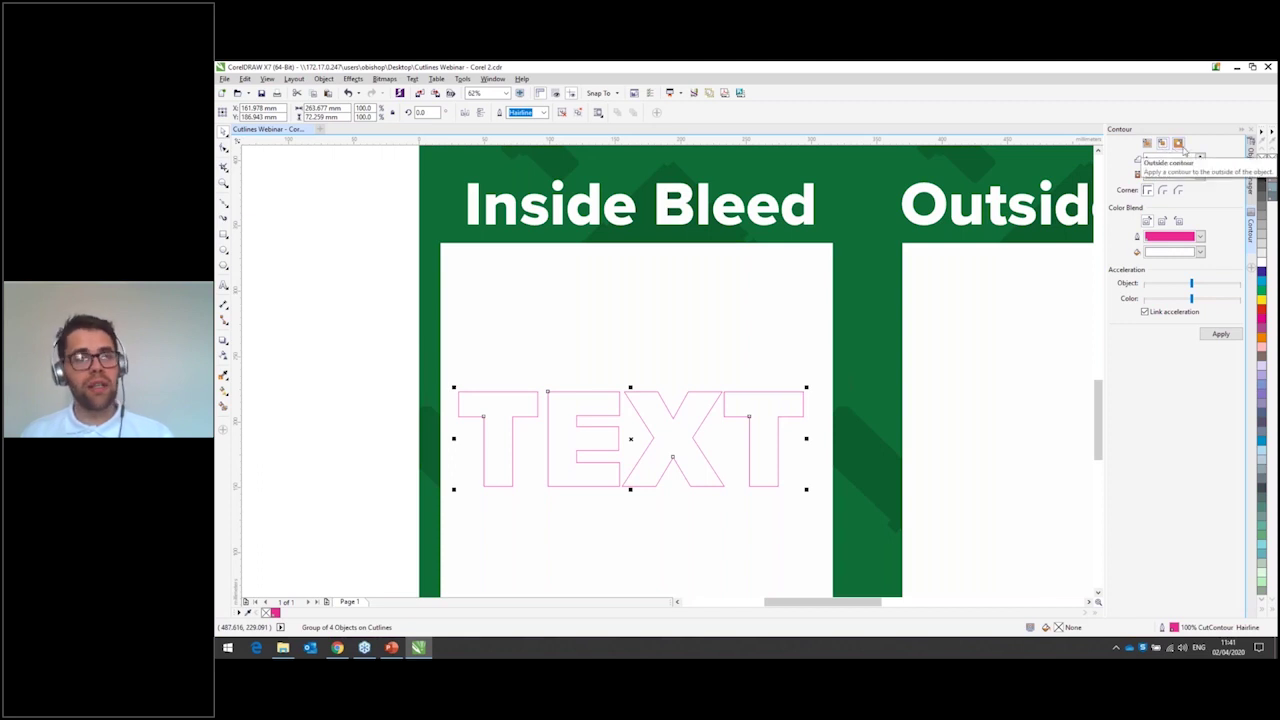
left_click(1153, 160)
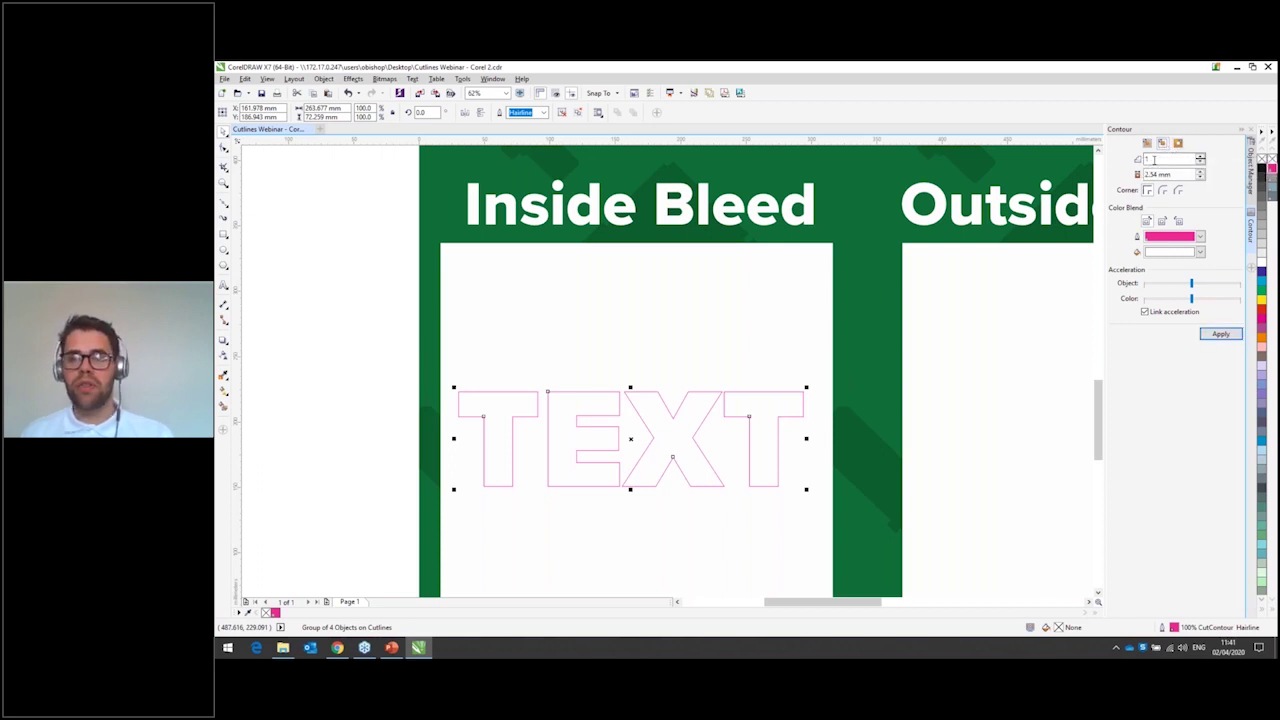
double_click(1153, 175)
type("3")
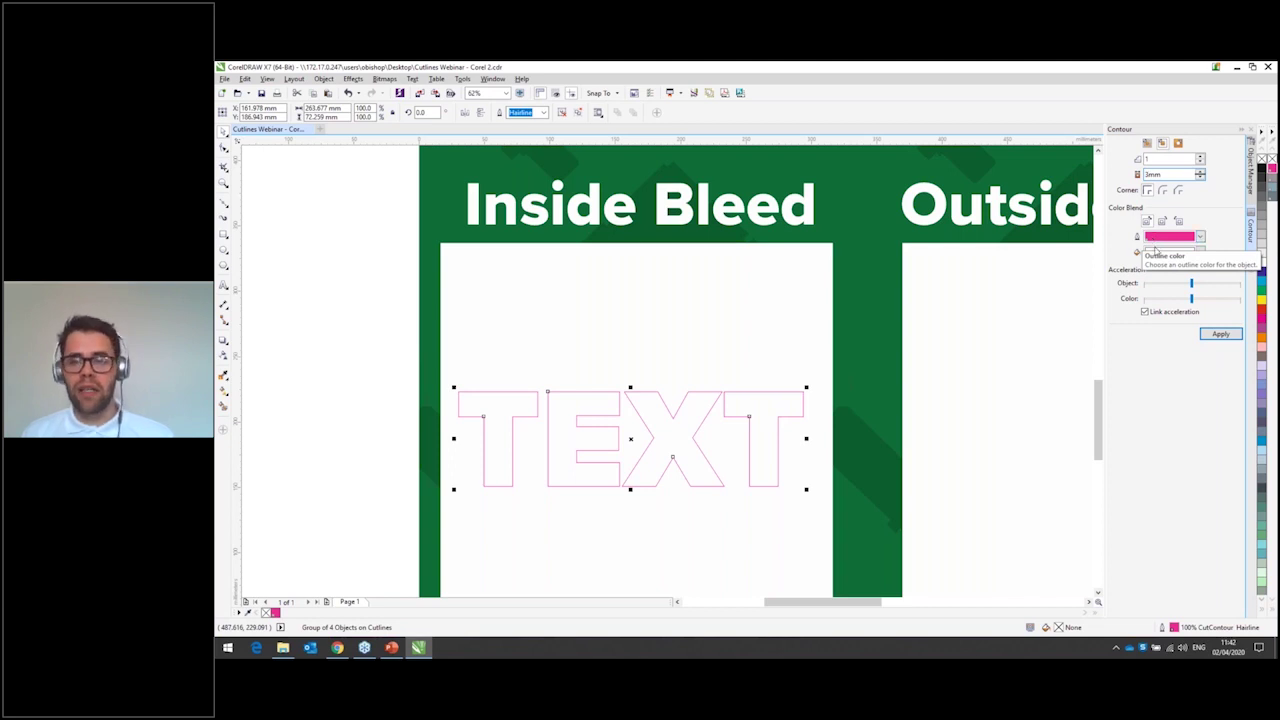
- Try to apply a contour with a magenta outline and a white fill to the TEXT group
left_click(1200, 238)
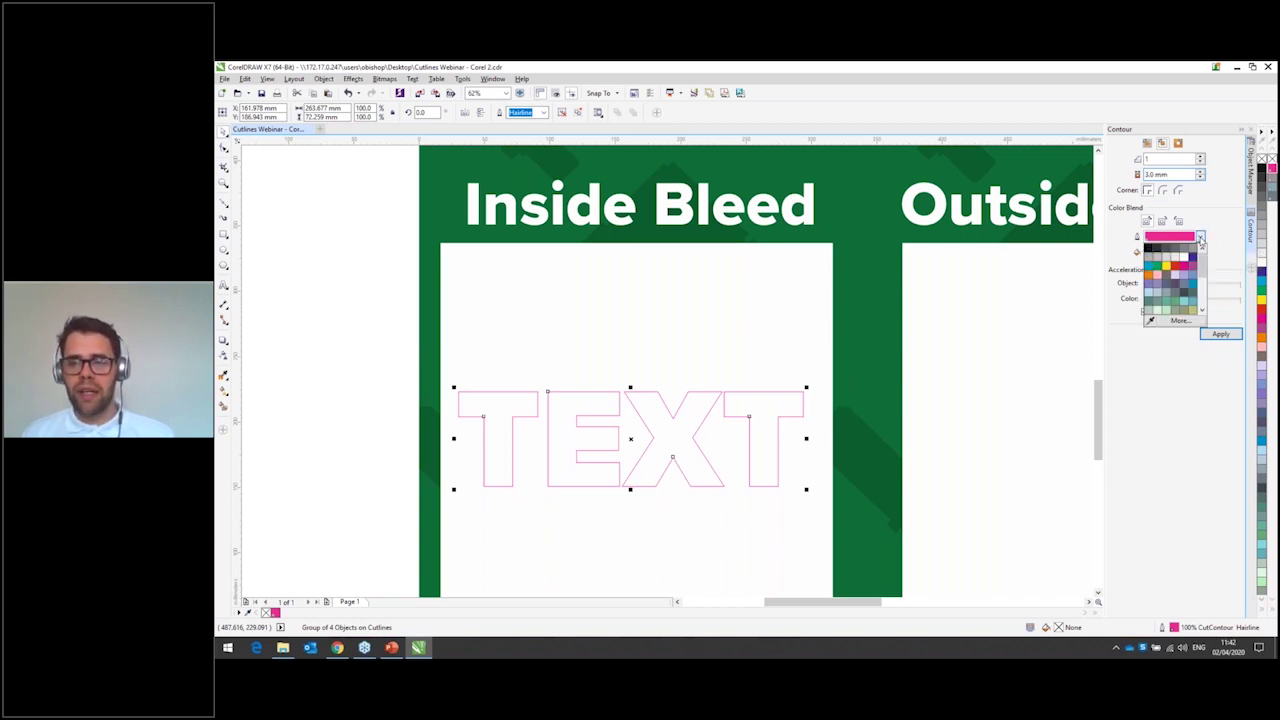
left_click(1235, 252)
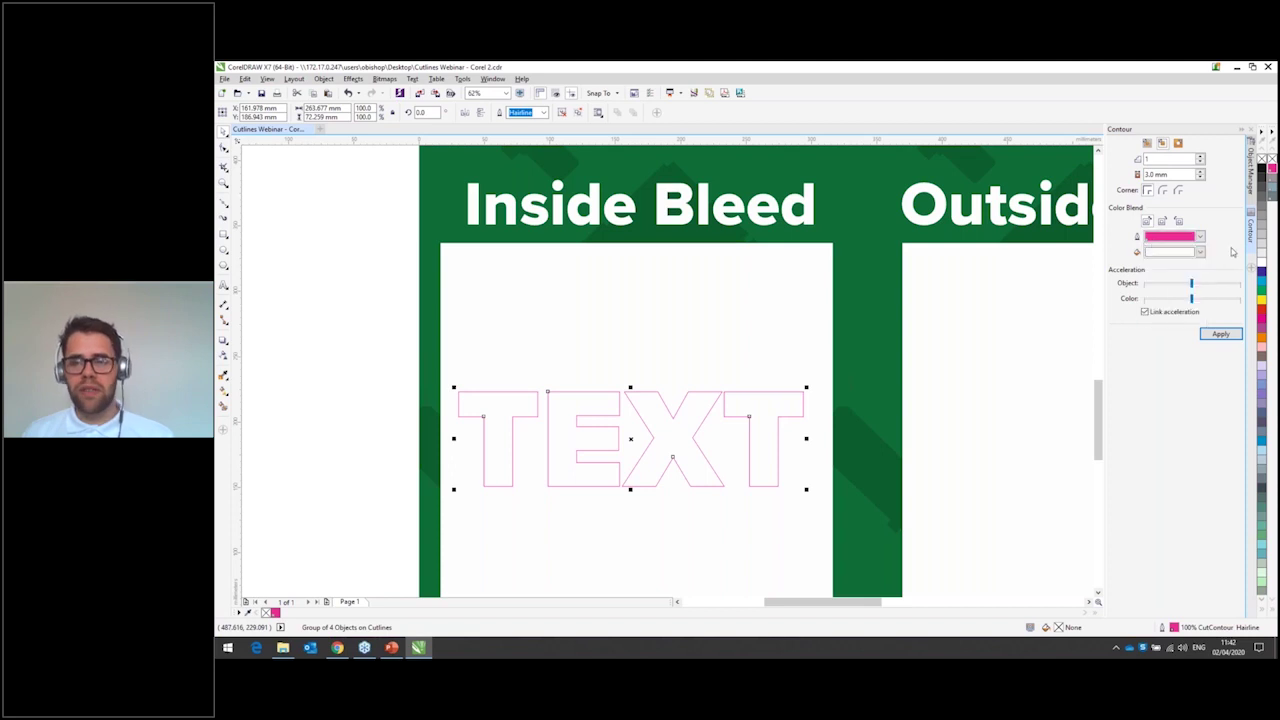
left_click(1201, 238)
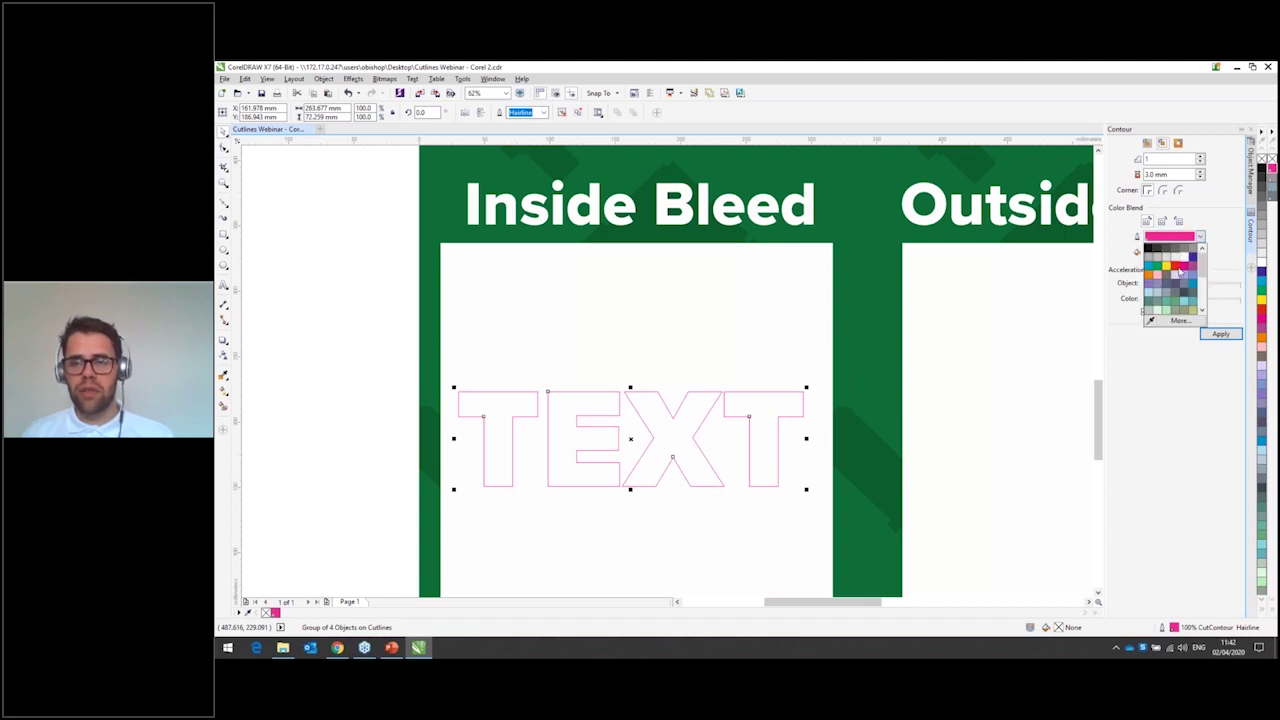
left_click(1150, 321)
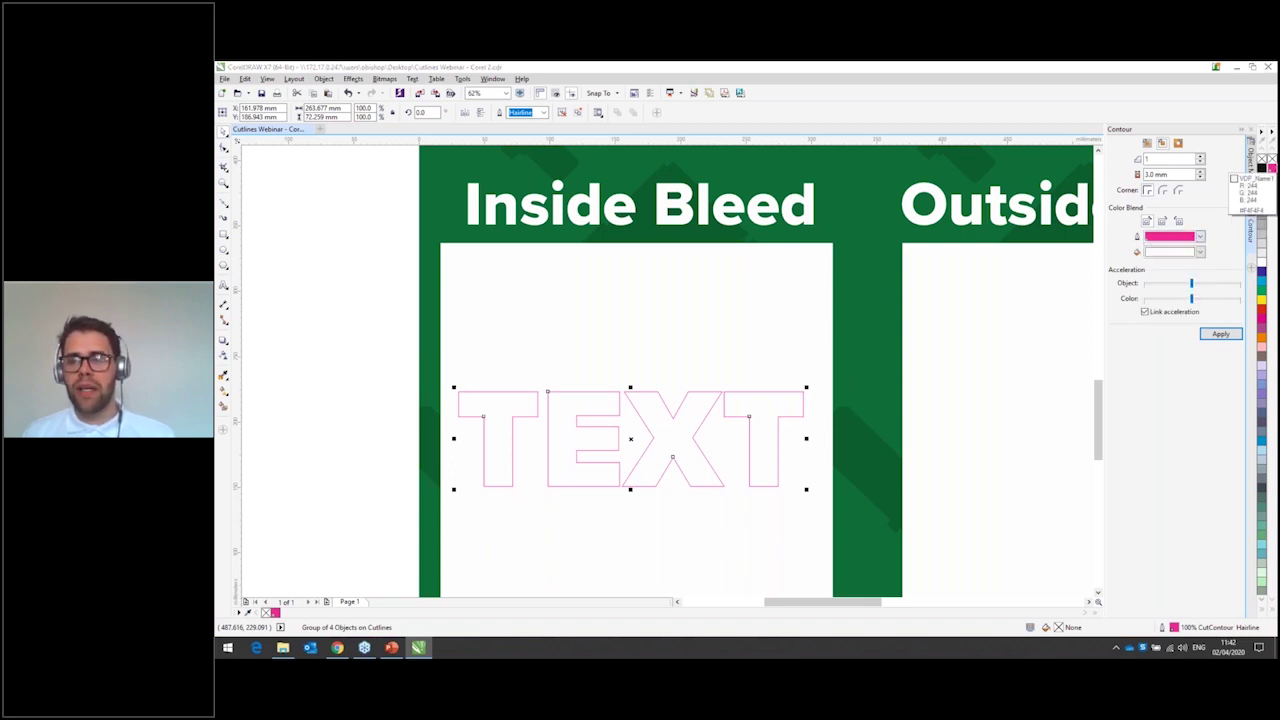
left_click(1200, 251)
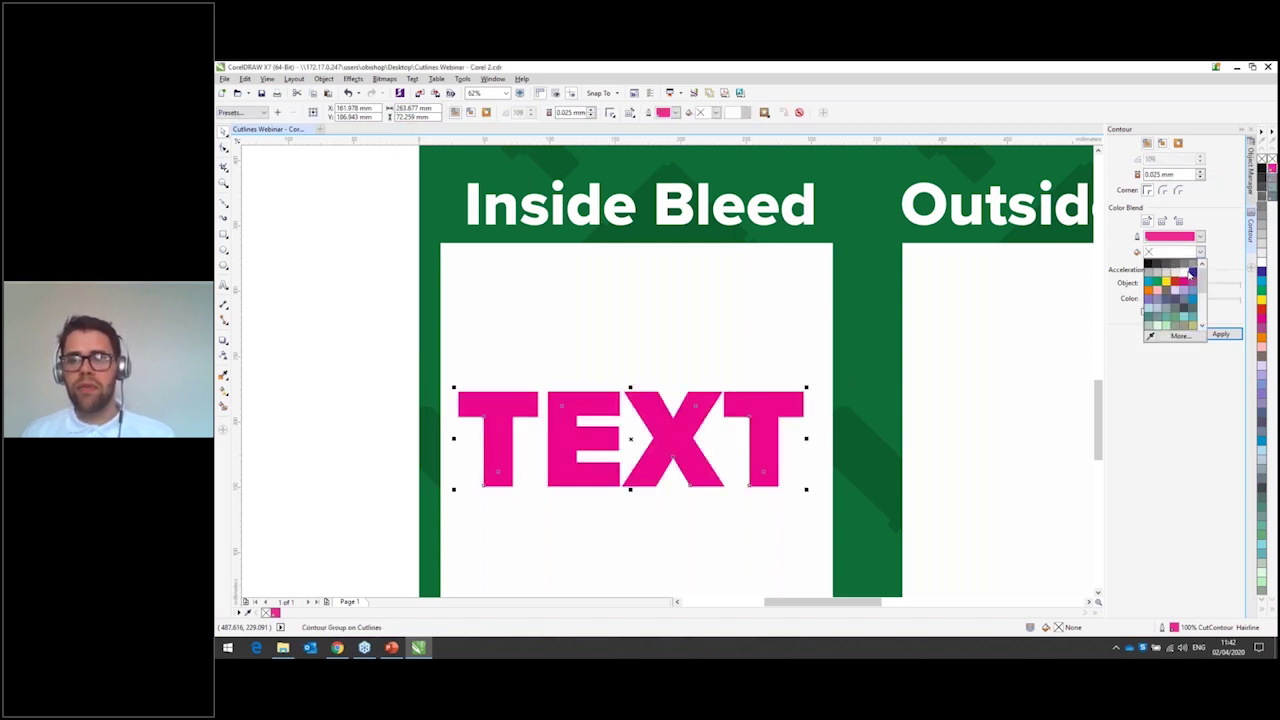
left_click(1189, 273)
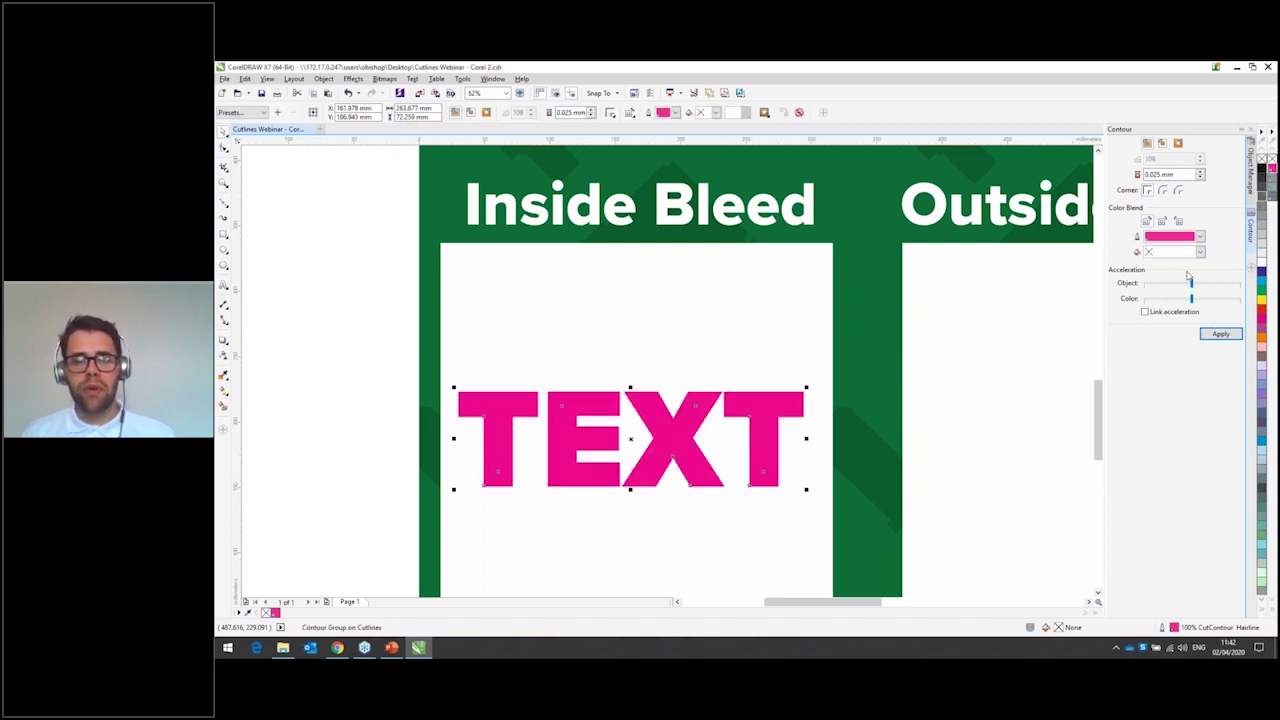
left_click(1218, 337)
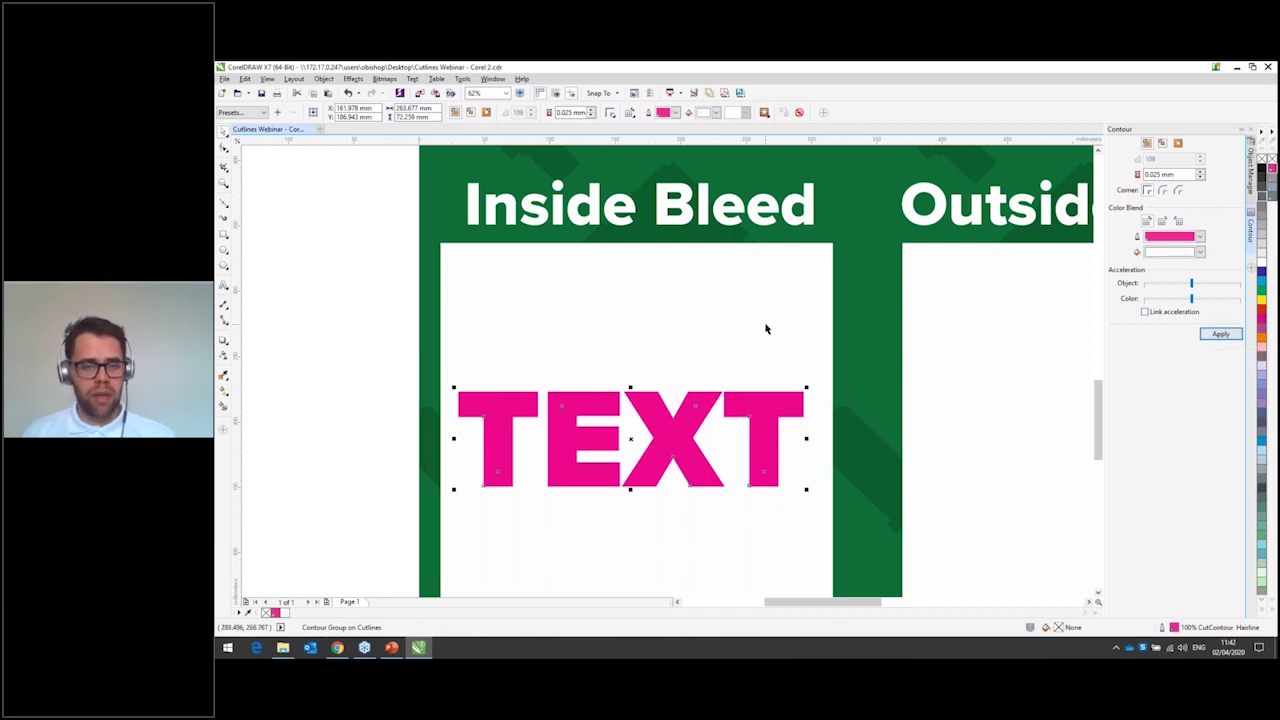
left_click(793, 393)
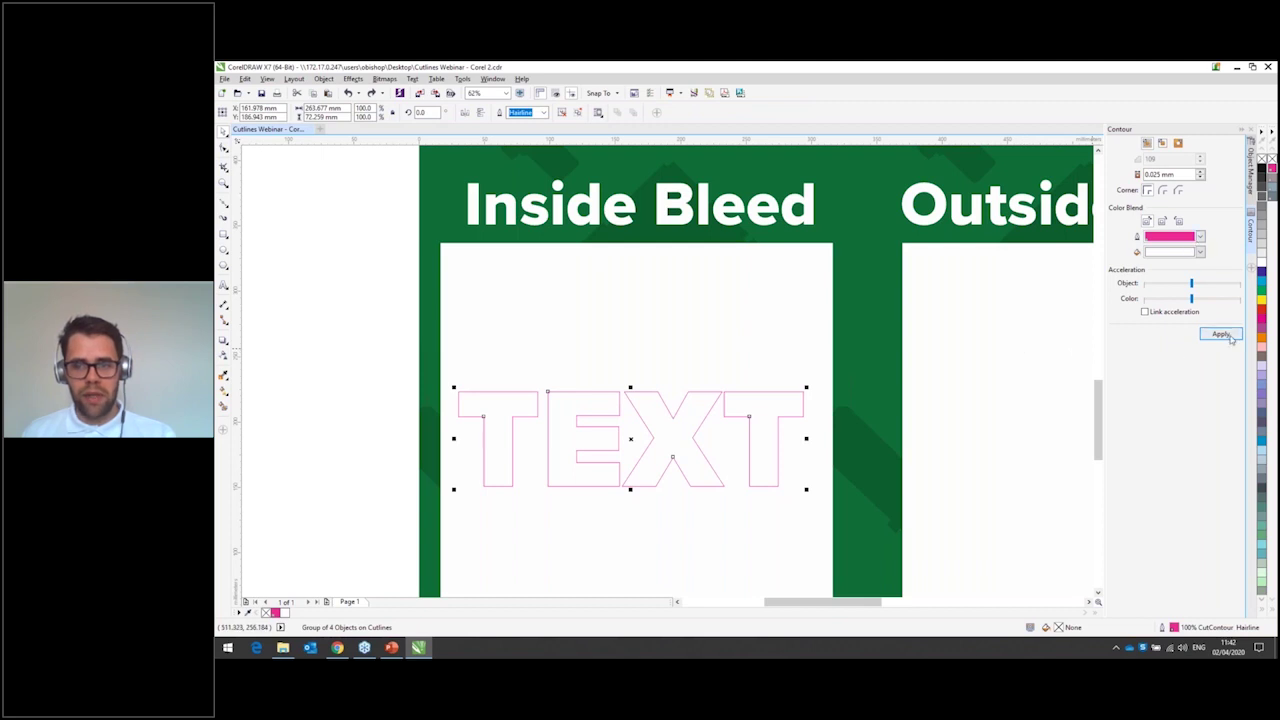
- Set the contour to inside with a 3 mm offset, try it on the TEXT group, and undo the application
left_click(1155, 174)
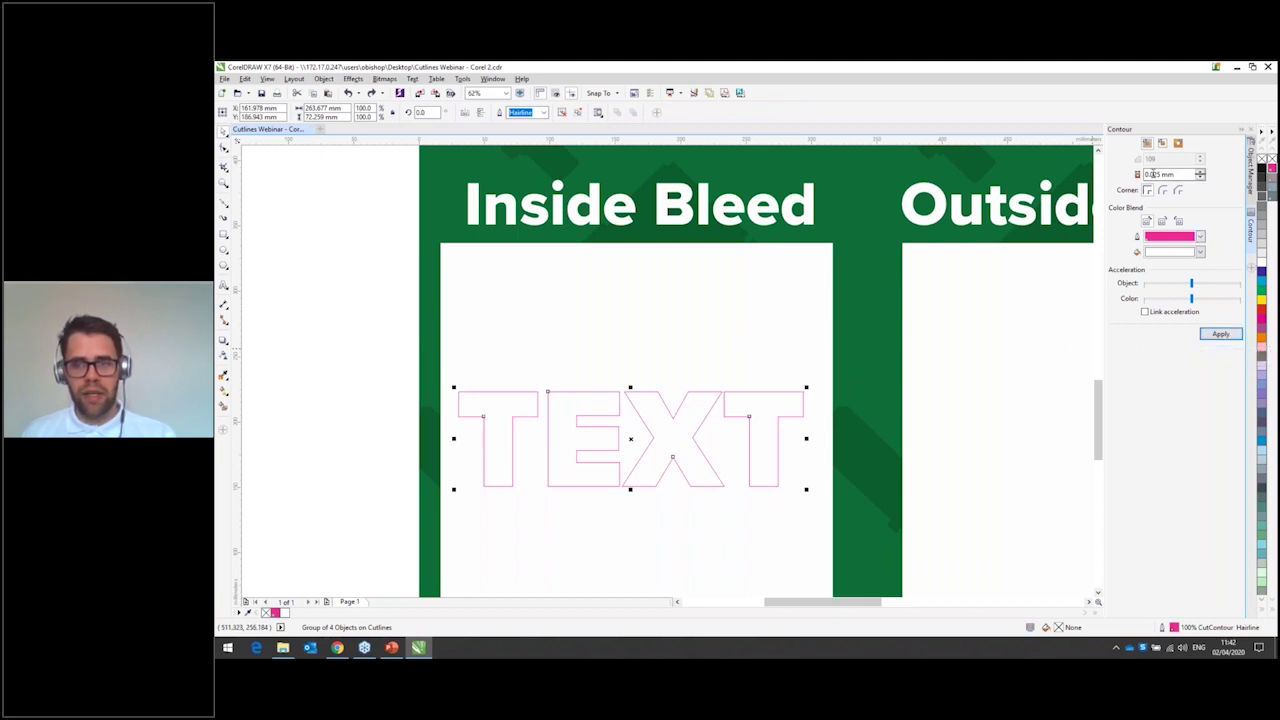
left_click(1162, 145)
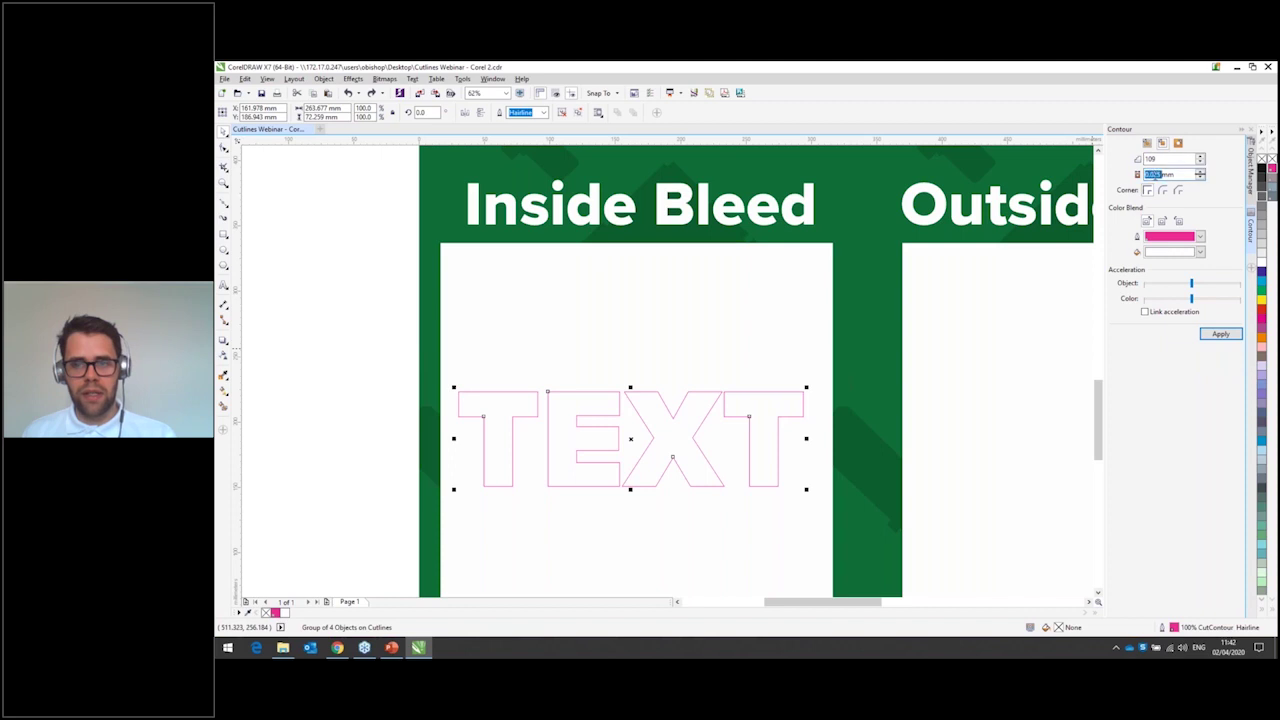
type("3mm")
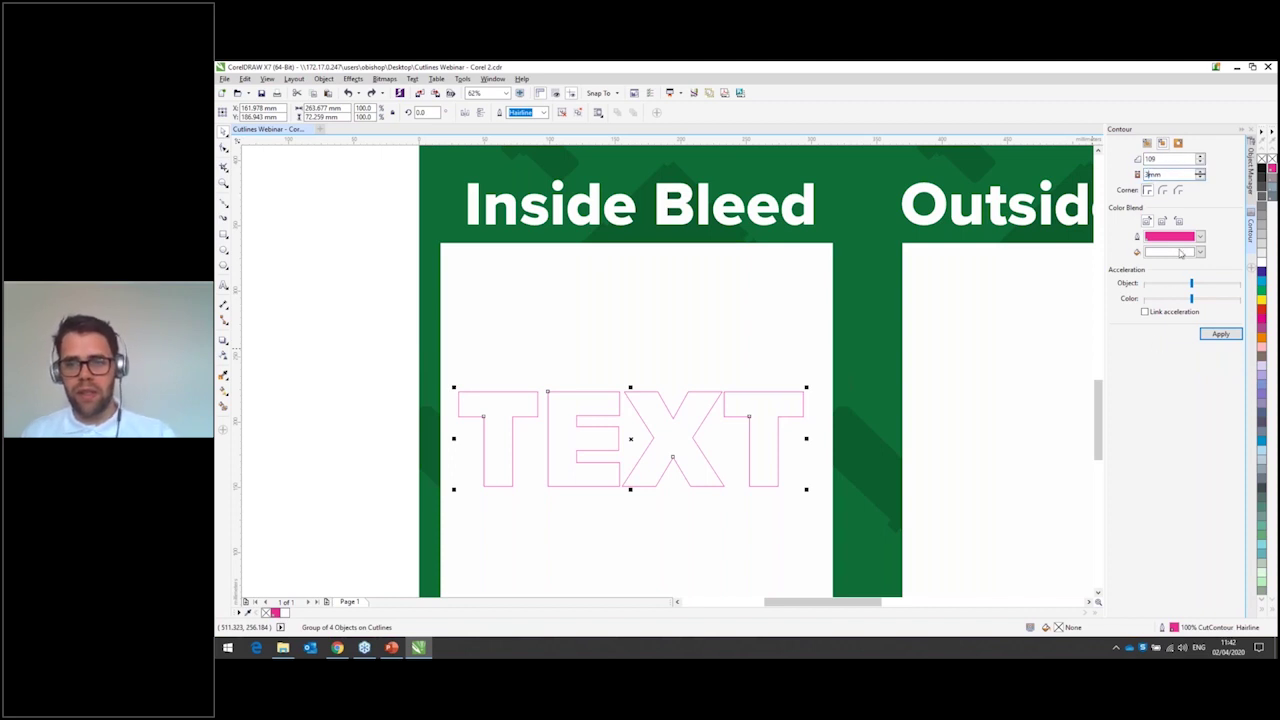
left_click(1221, 333)
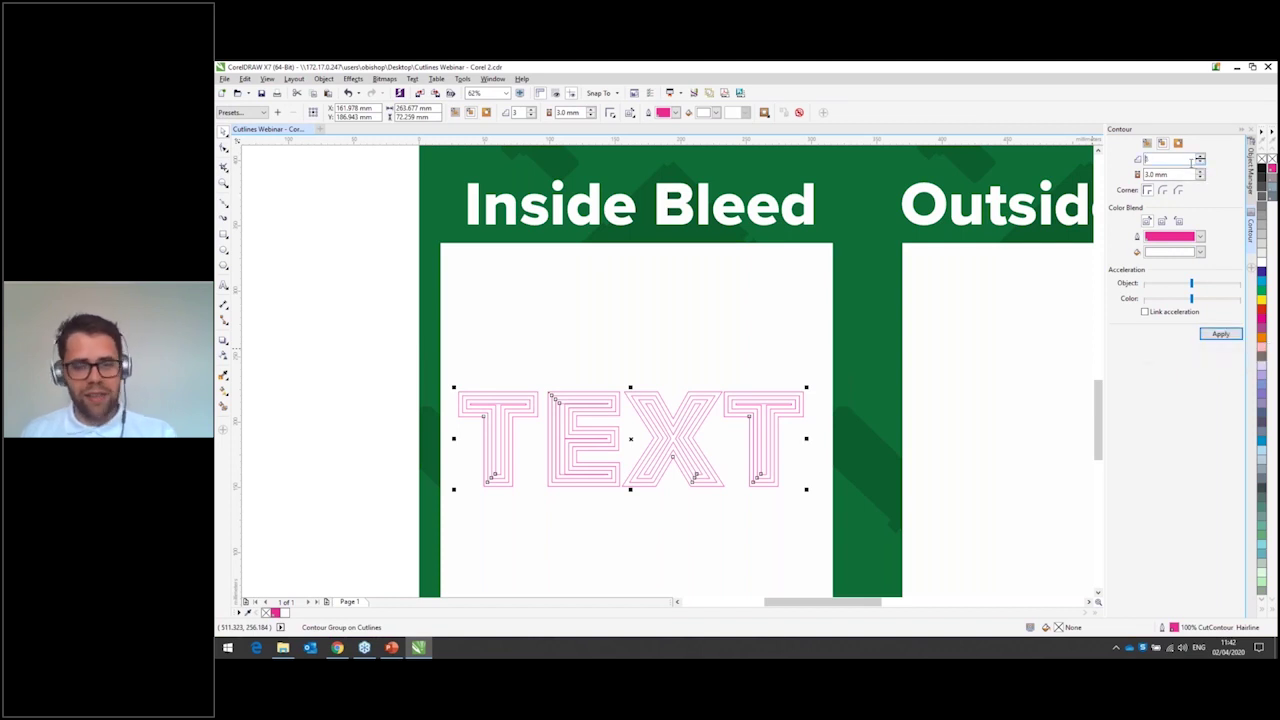
key("ctrl+z")
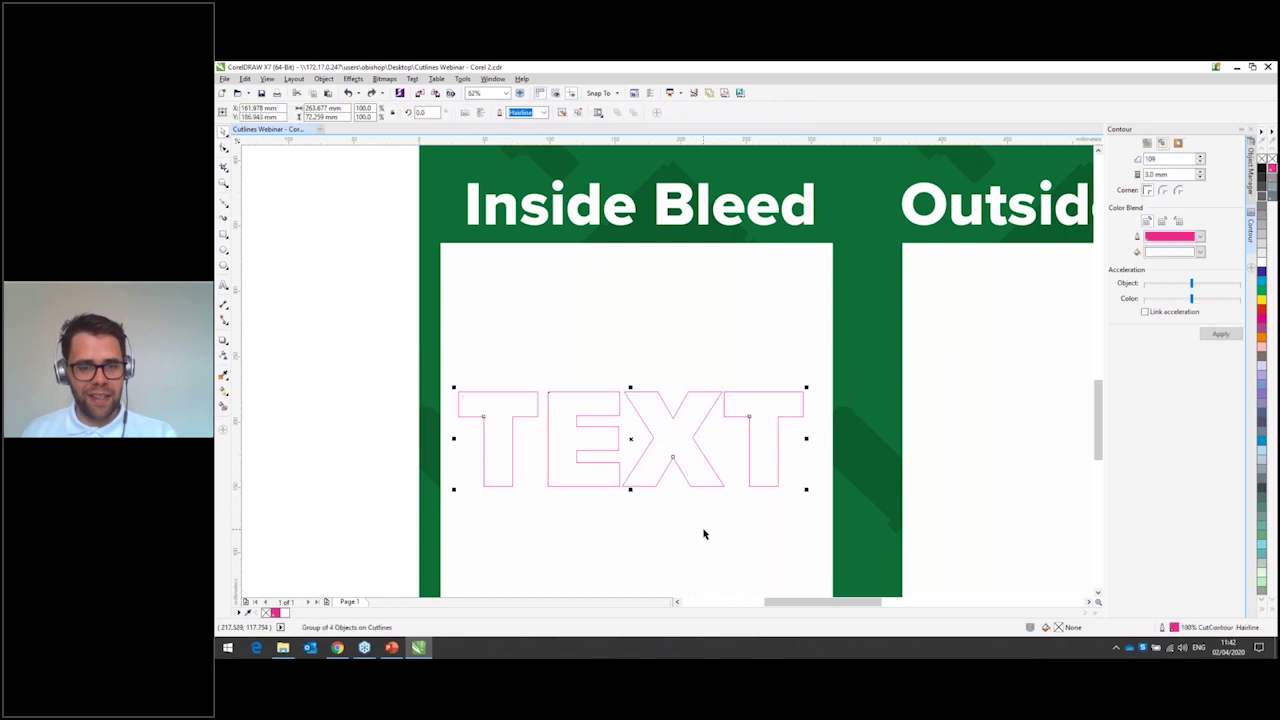
- Set the number of contour steps to 1 and apply the 3 mm inside contour to the TEXT outlines
double_click(1151, 159)
type("1")
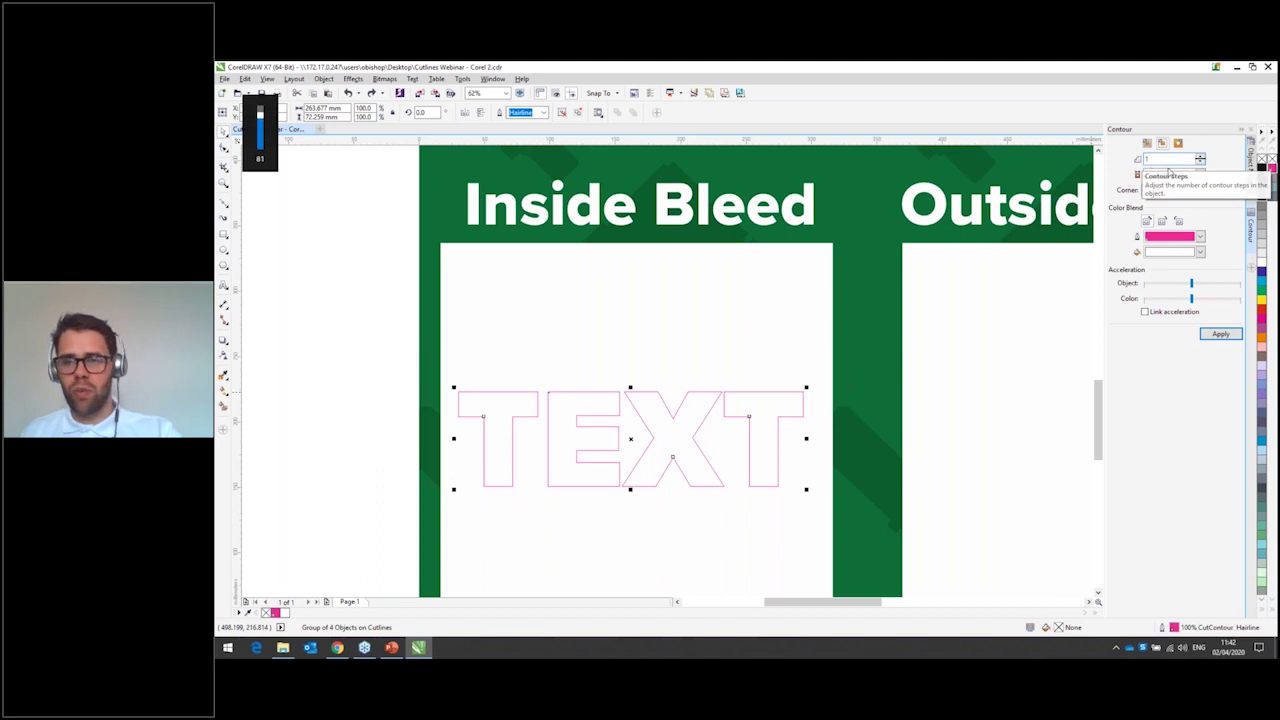
double_click(1160, 174)
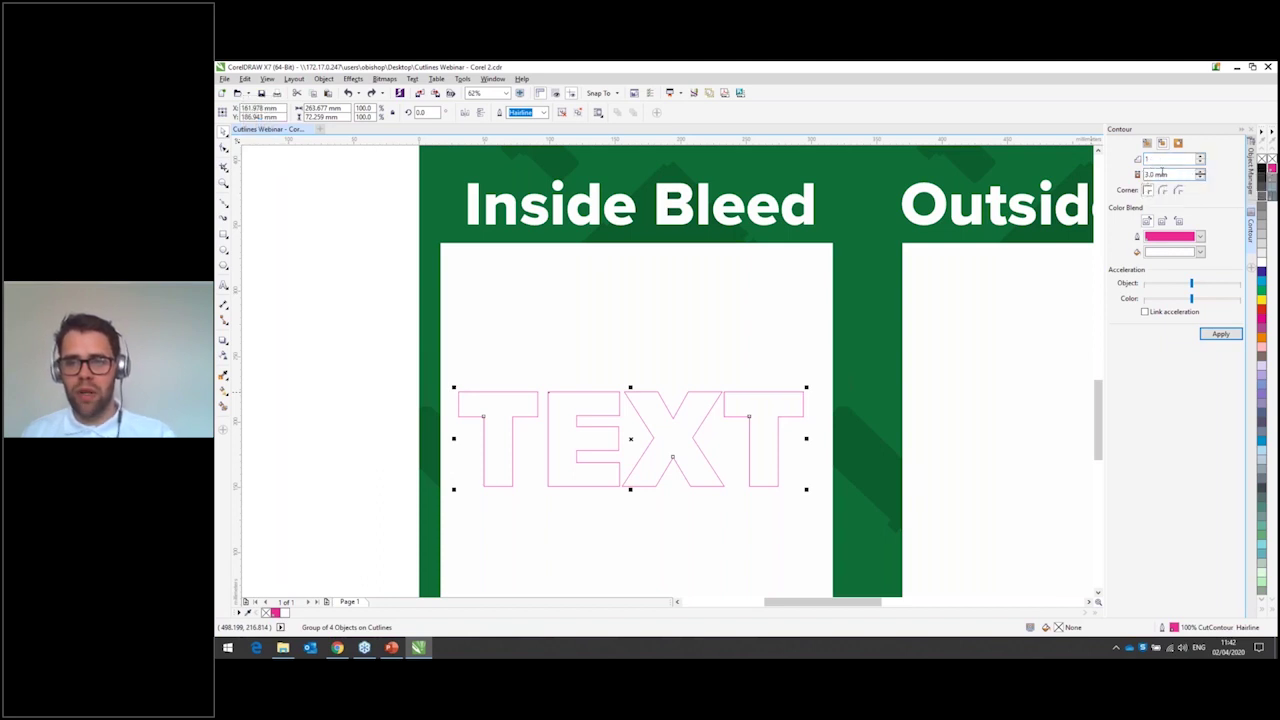
left_click(1221, 333)
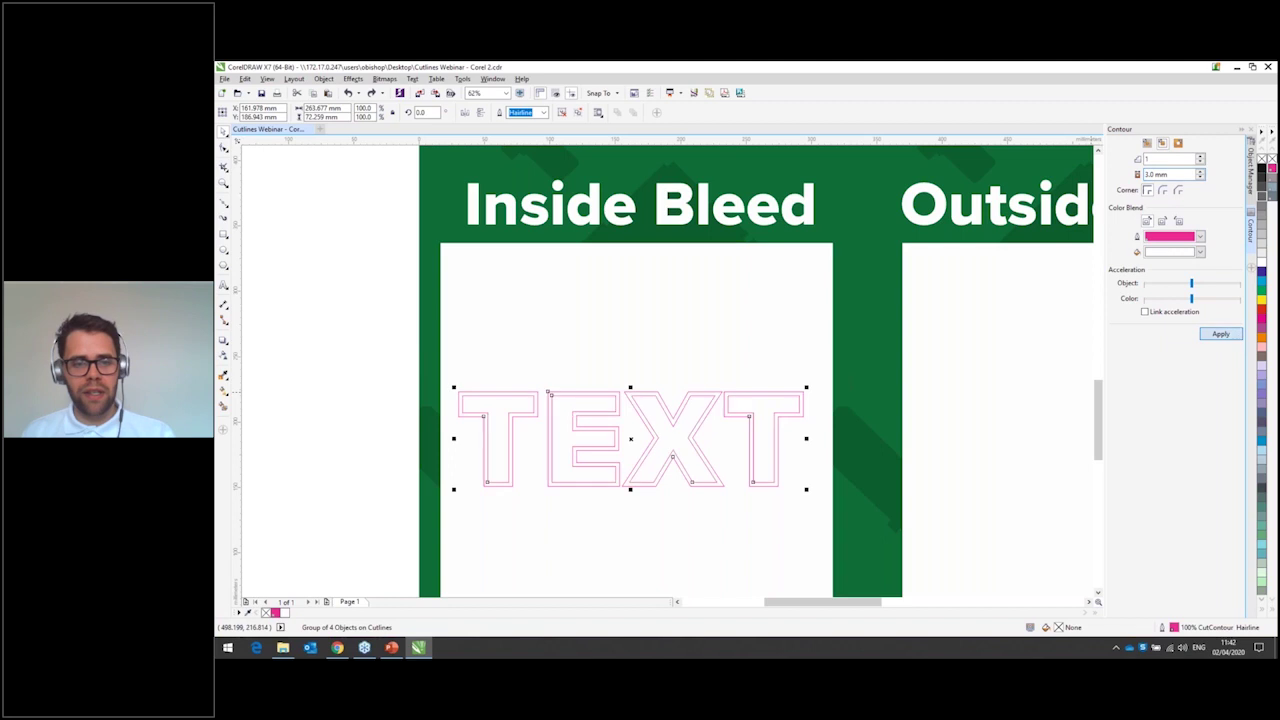
key("Escape")
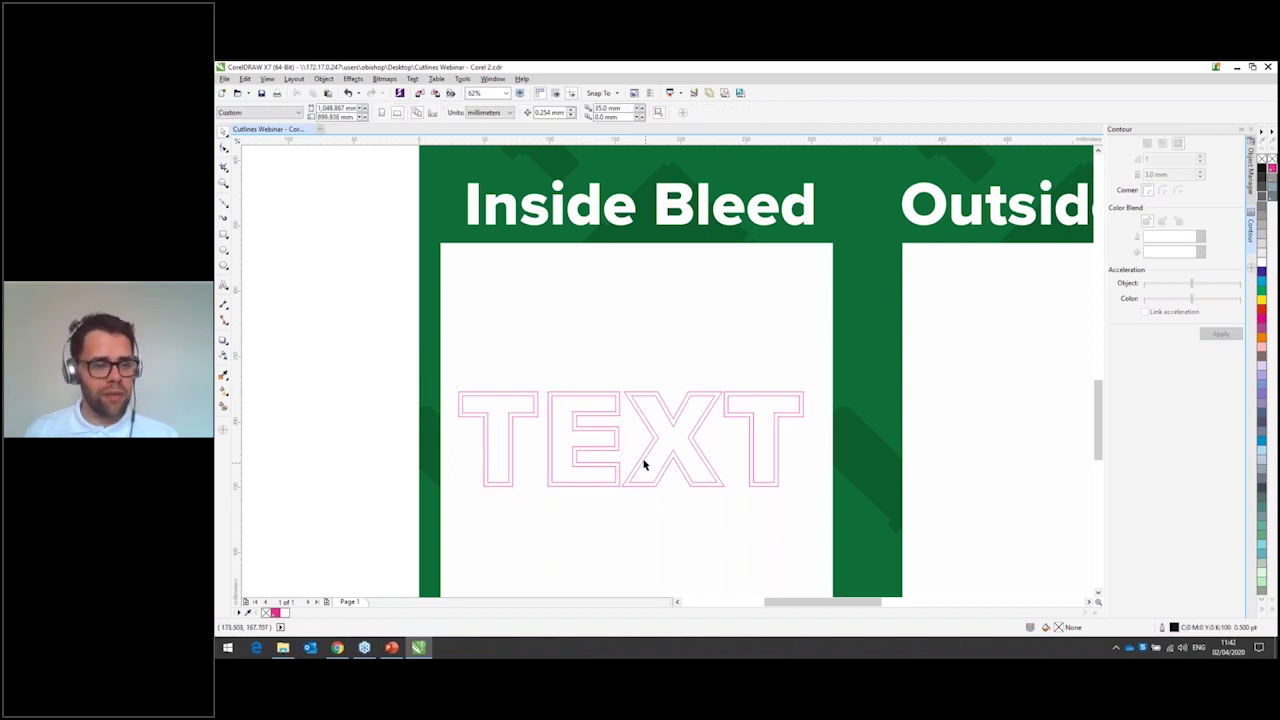
- Select the whole contour group on the TEXT letters and break it apart
scroll(643, 465, "up", 2)
scroll(709, 394, "down", 1)
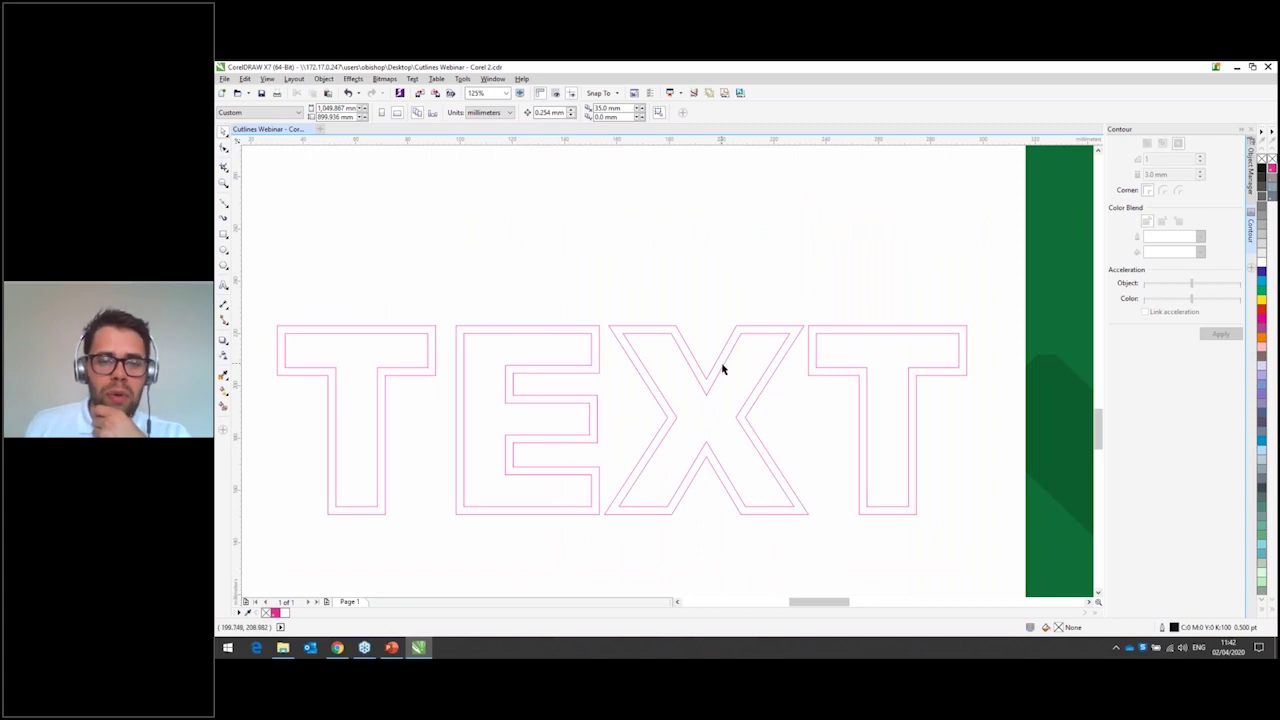
left_click(743, 332)
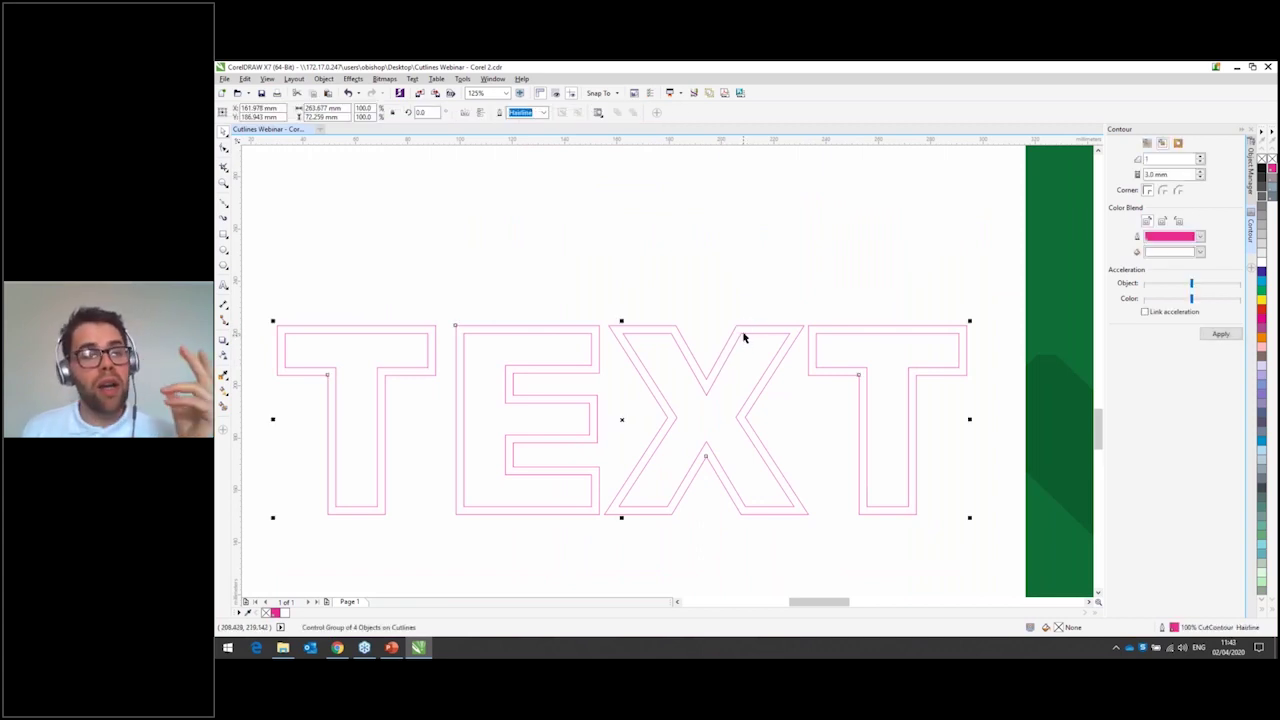
right_click(745, 327)
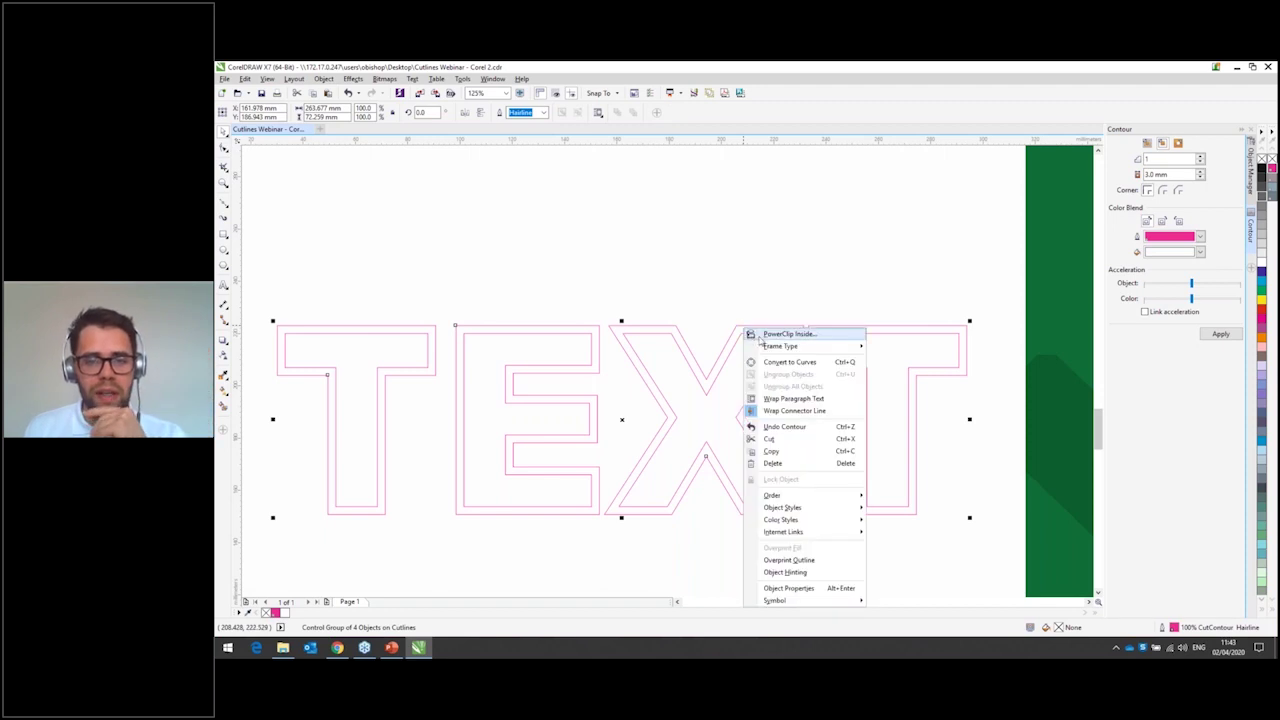
left_click(717, 240)
left_click(751, 336)
left_click(751, 336)
right_click(752, 337)
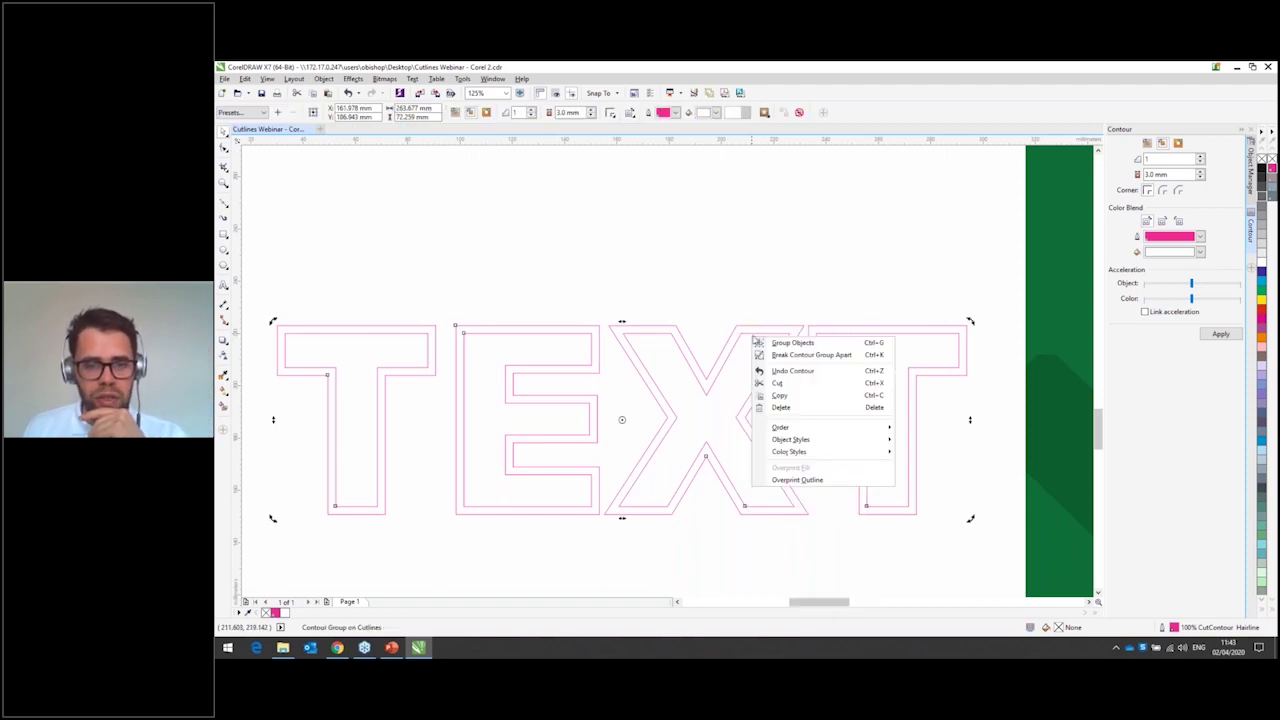
left_click(789, 356)
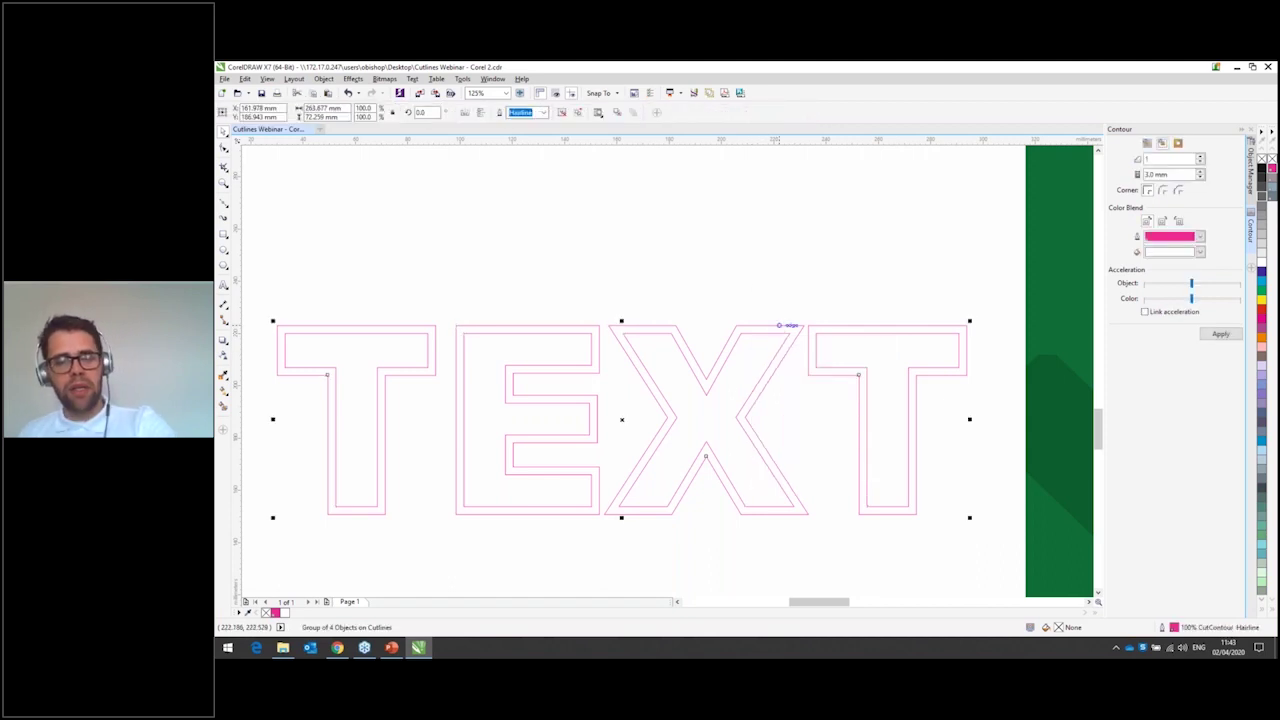
- Delete the original outer TEXT outlines, keeping the inner contour, and bring up the Object Manager
key("Delete")
scroll(837, 311, "down", 2)
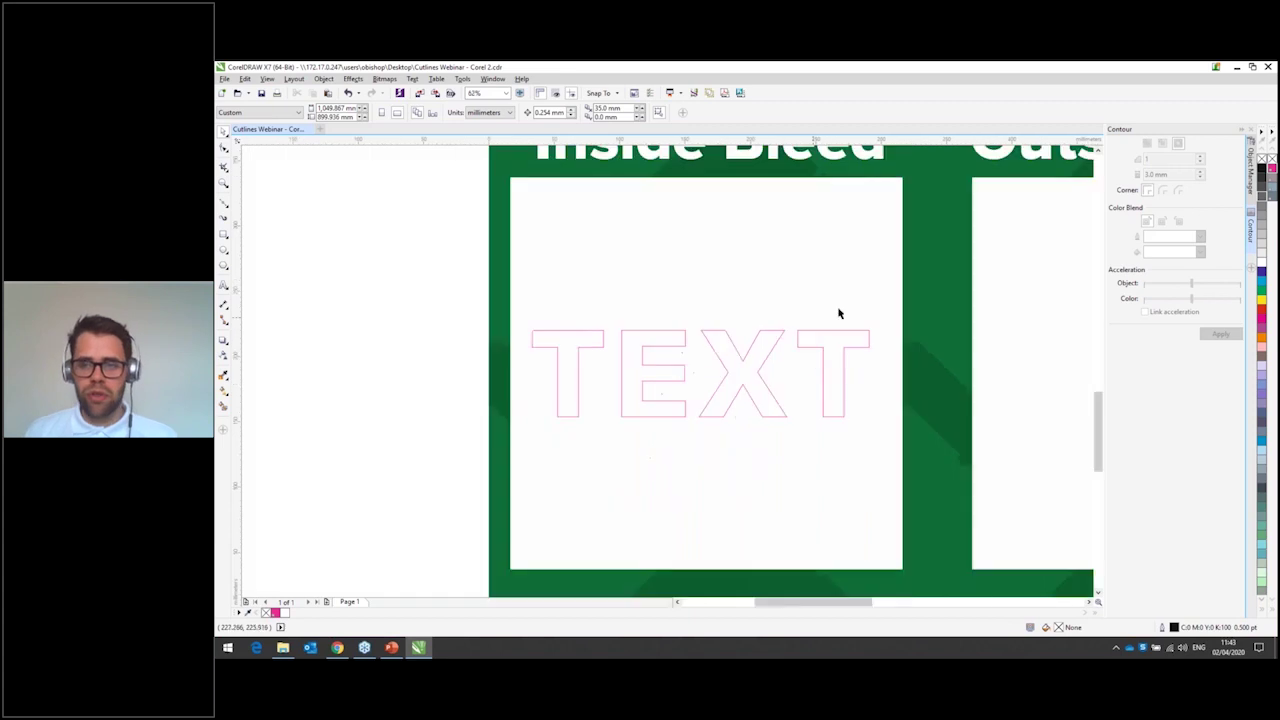
left_click(1251, 165)
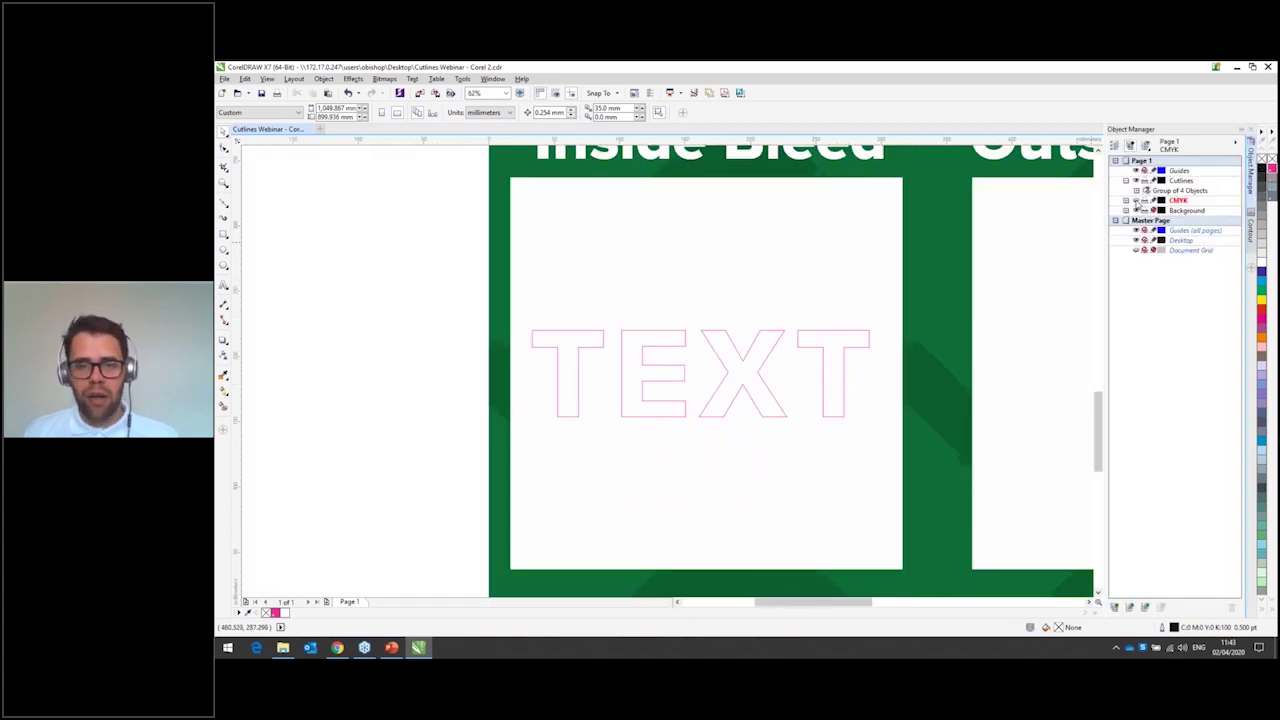
- Show the CMYK layer and check the inset cutline against the black Inside Bleed TEXT letters
left_click(1136, 201)
scroll(718, 358, "up", 2)
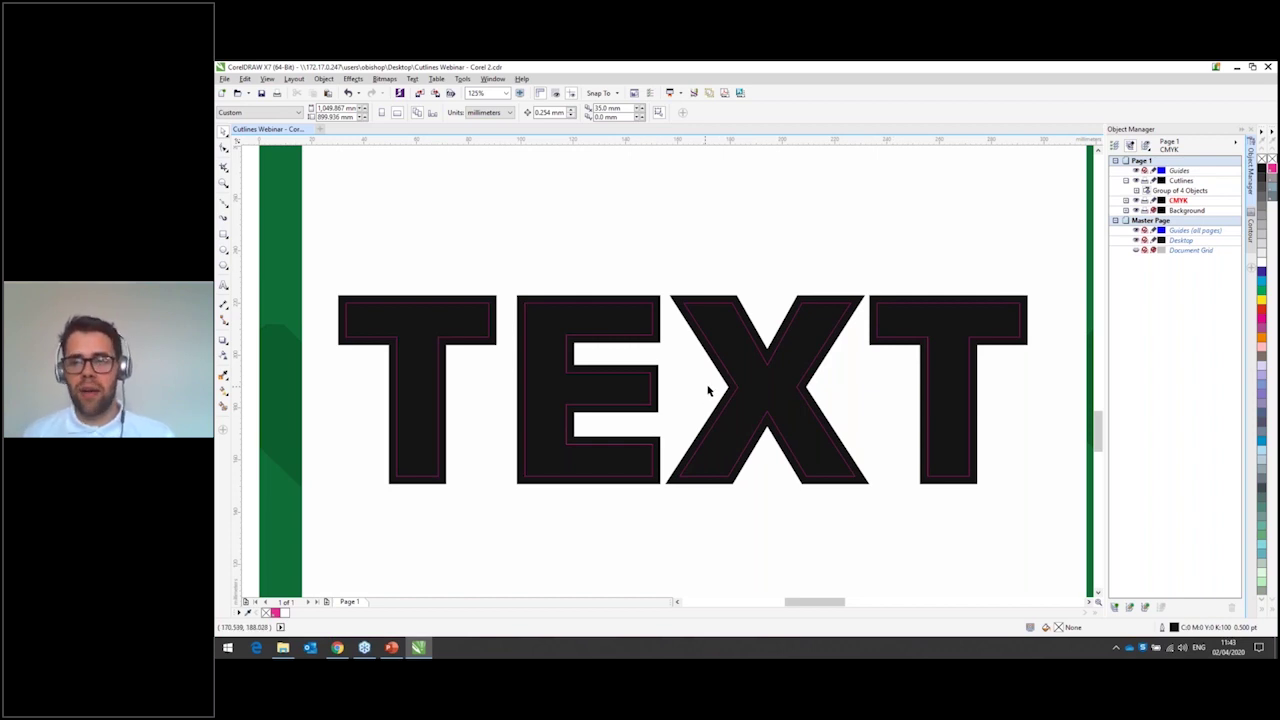
scroll(737, 380, "down", 2)
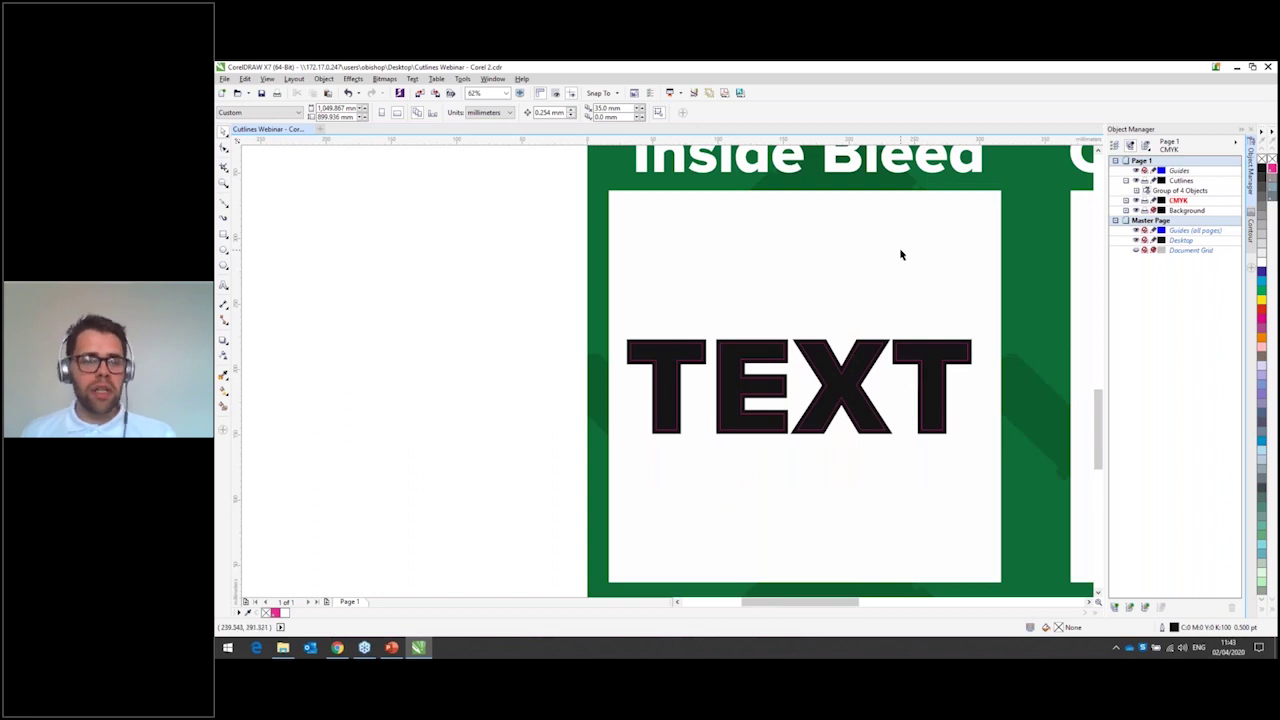
scroll(900, 255, "up", 3)
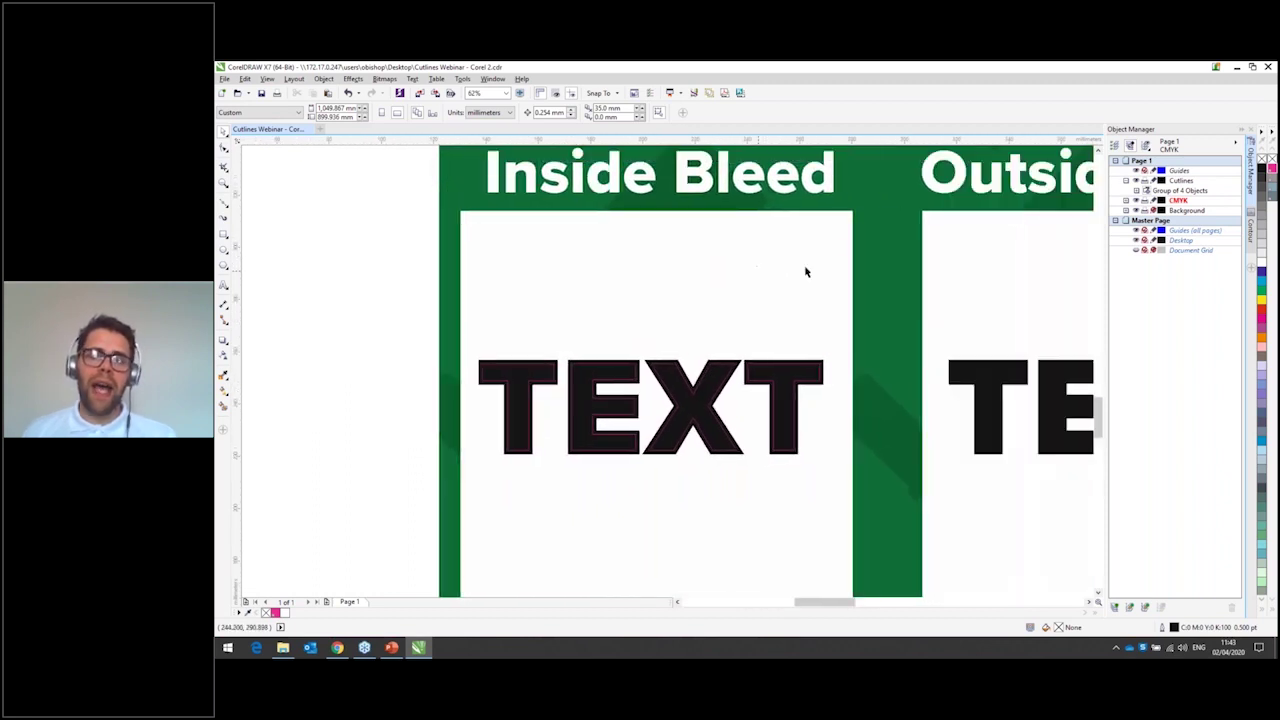
scroll(820, 297, "down", 2)
- Copy the Outside Bleed TEXT group from the CMYK layer and paste it into the Cutlines layer
scroll(809, 297, "right", 3)
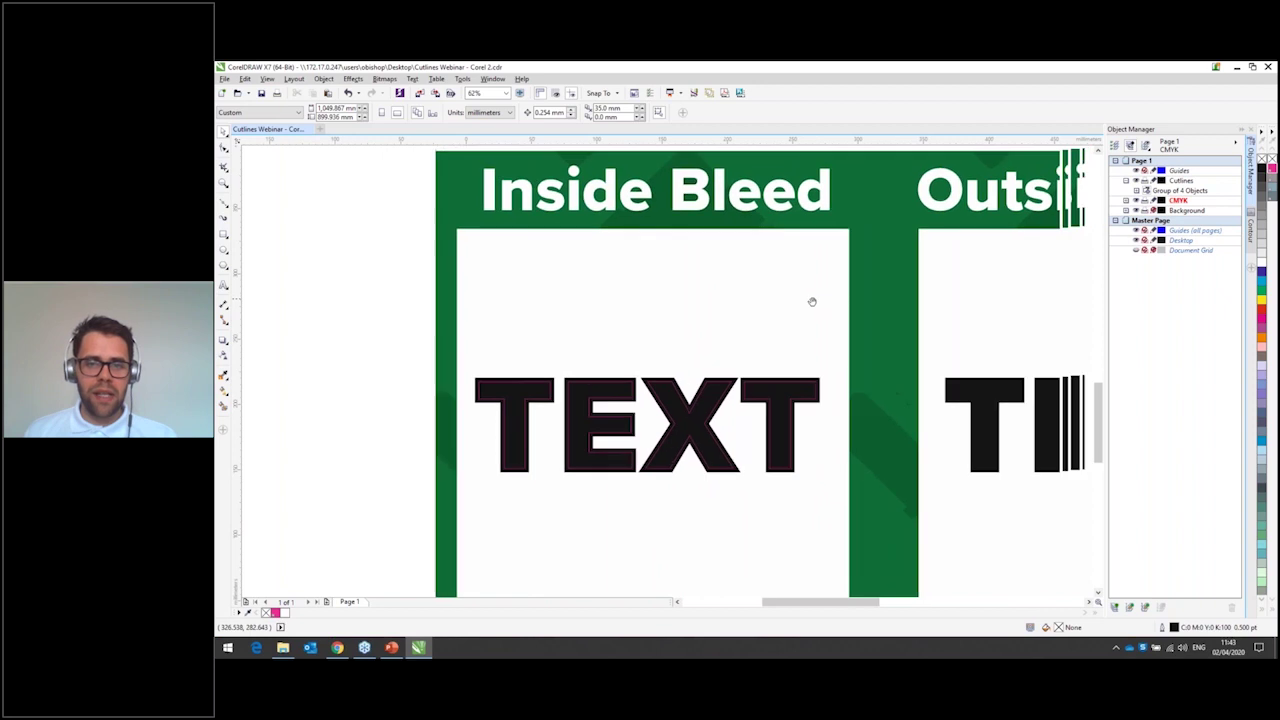
scroll(760, 308, "right", 2)
scroll(805, 370, "up", 2)
scroll(818, 387, "down", 2)
left_click_drag(820, 354, 826, 283)
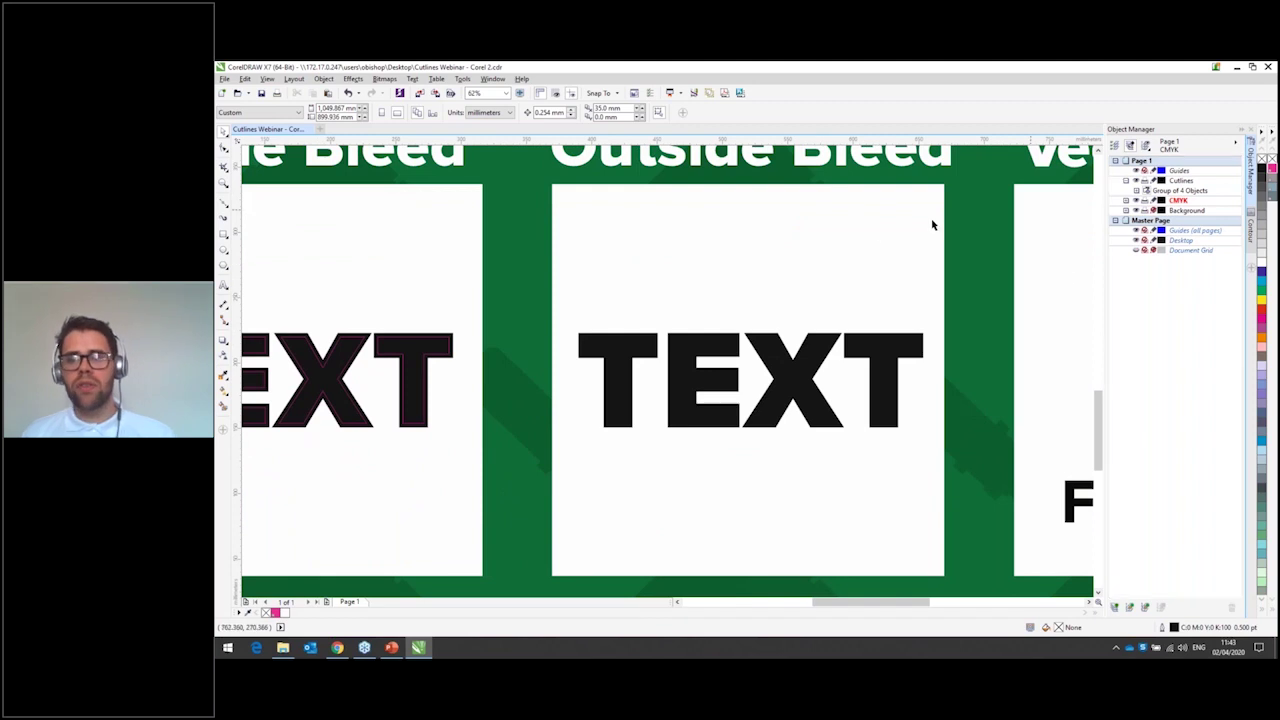
left_click_drag(563, 301, 944, 470)
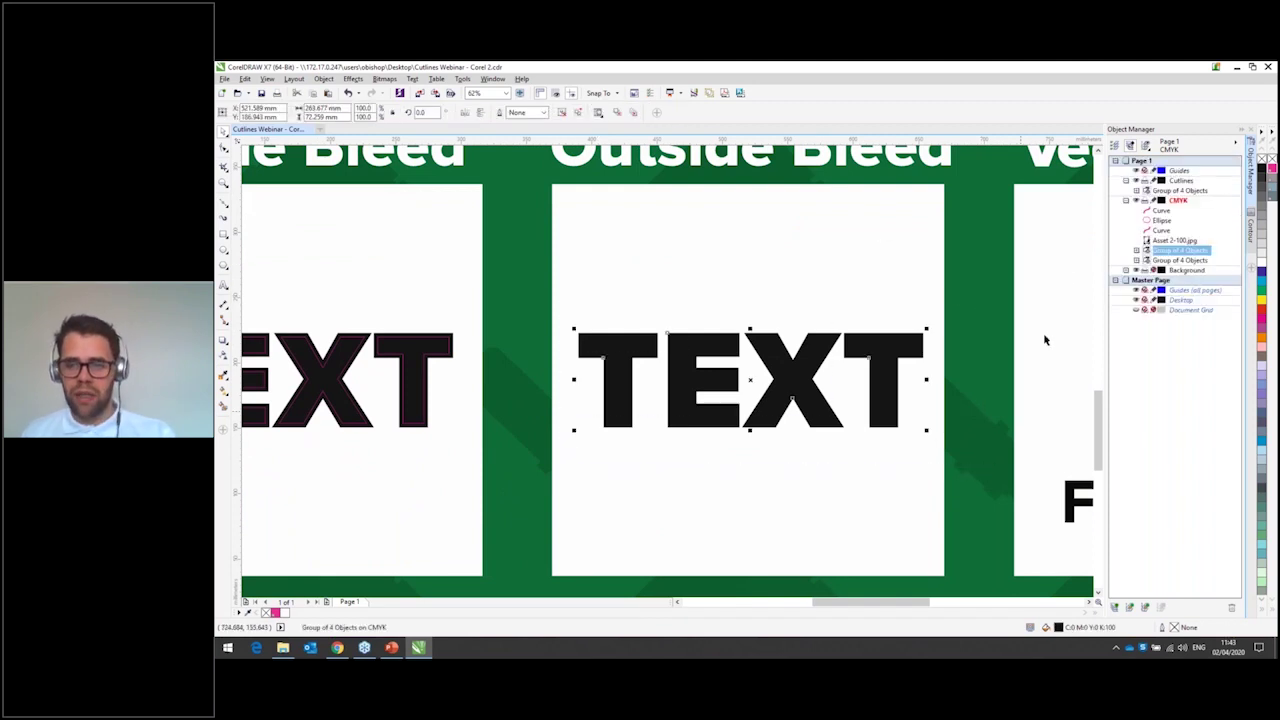
key("Escape")
left_click(829, 342)
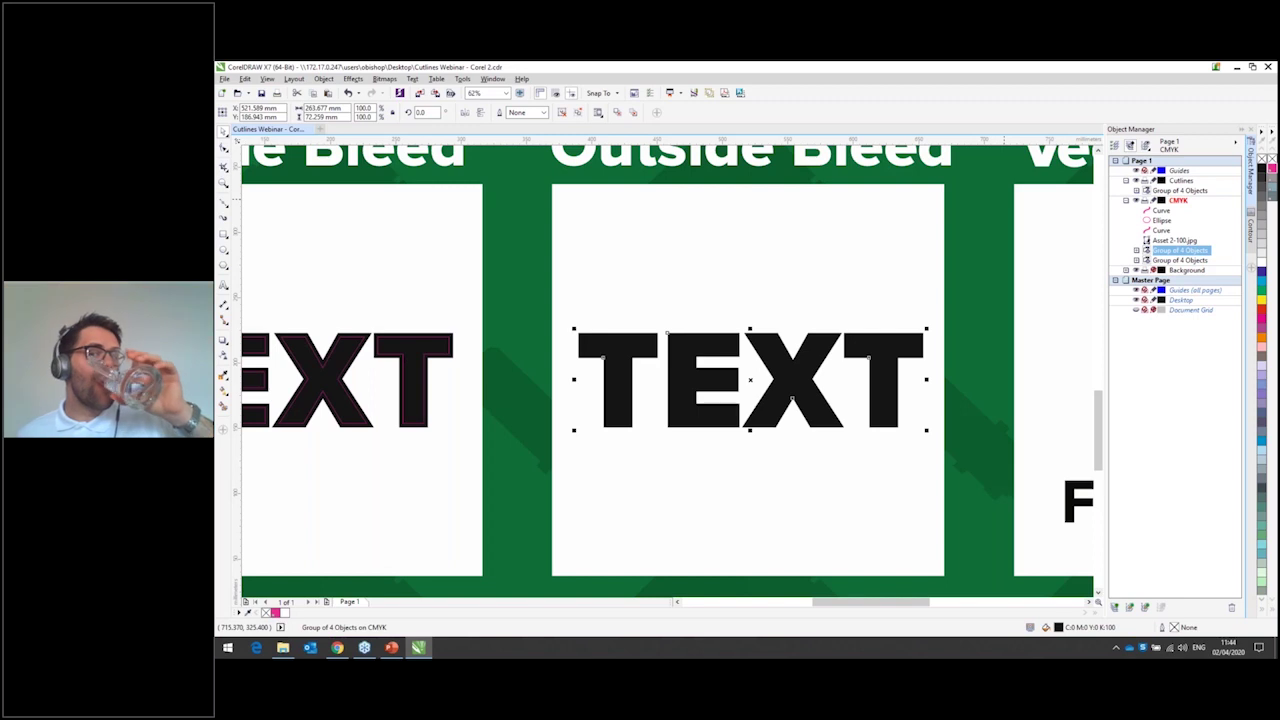
left_click(1181, 181)
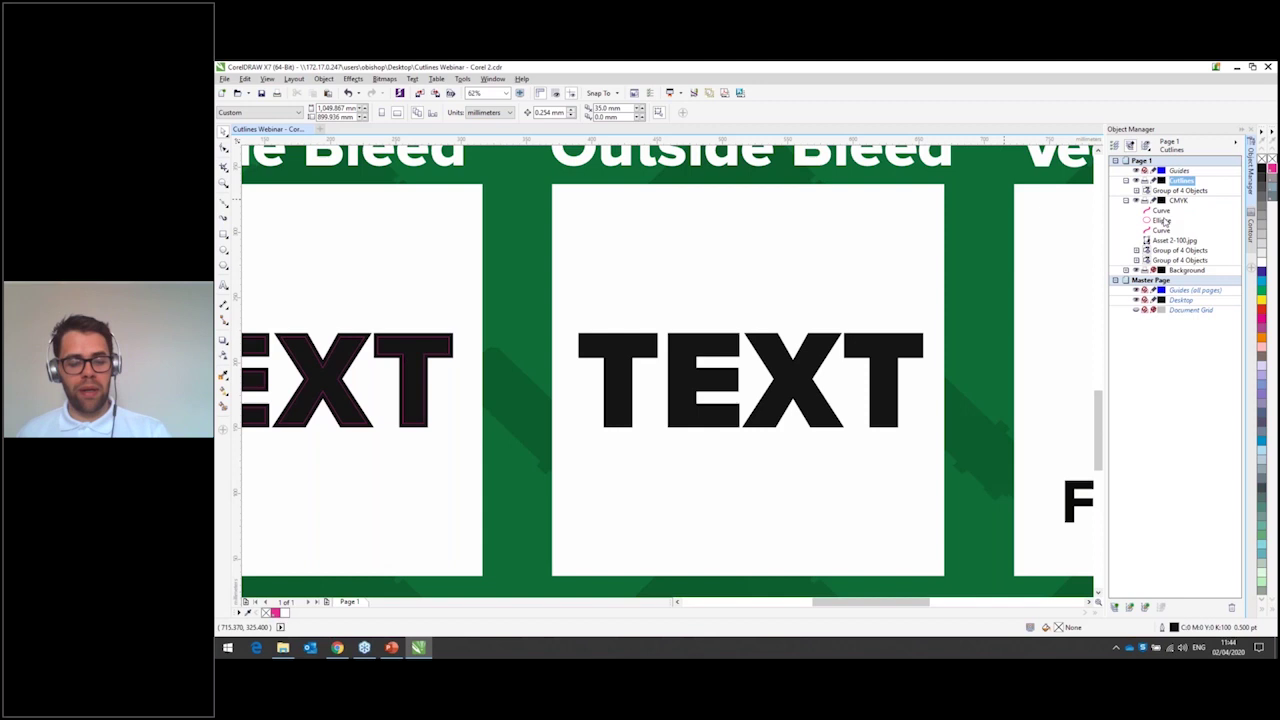
key("ctrl+v")
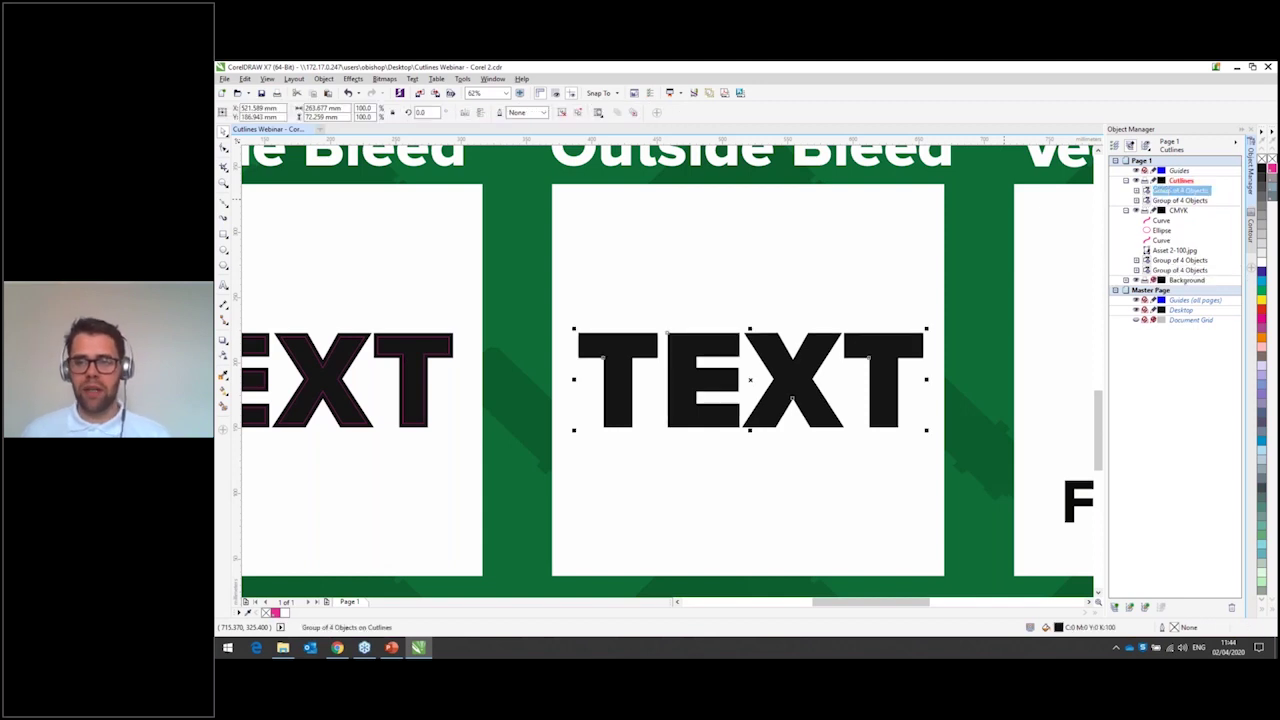
- Hide the CMYK layer, then remove the pasted TEXT group's fill and give it a CutContour outline
left_click(1137, 211)
left_click(840, 489)
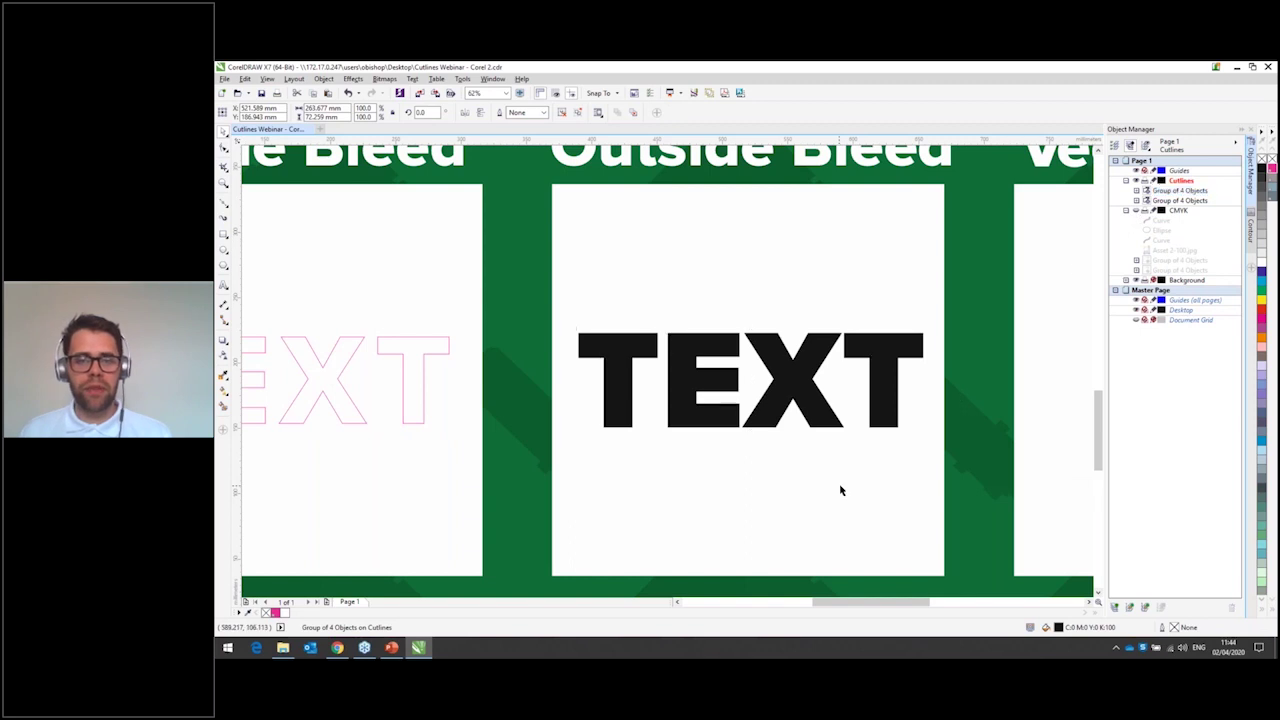
left_click(757, 347)
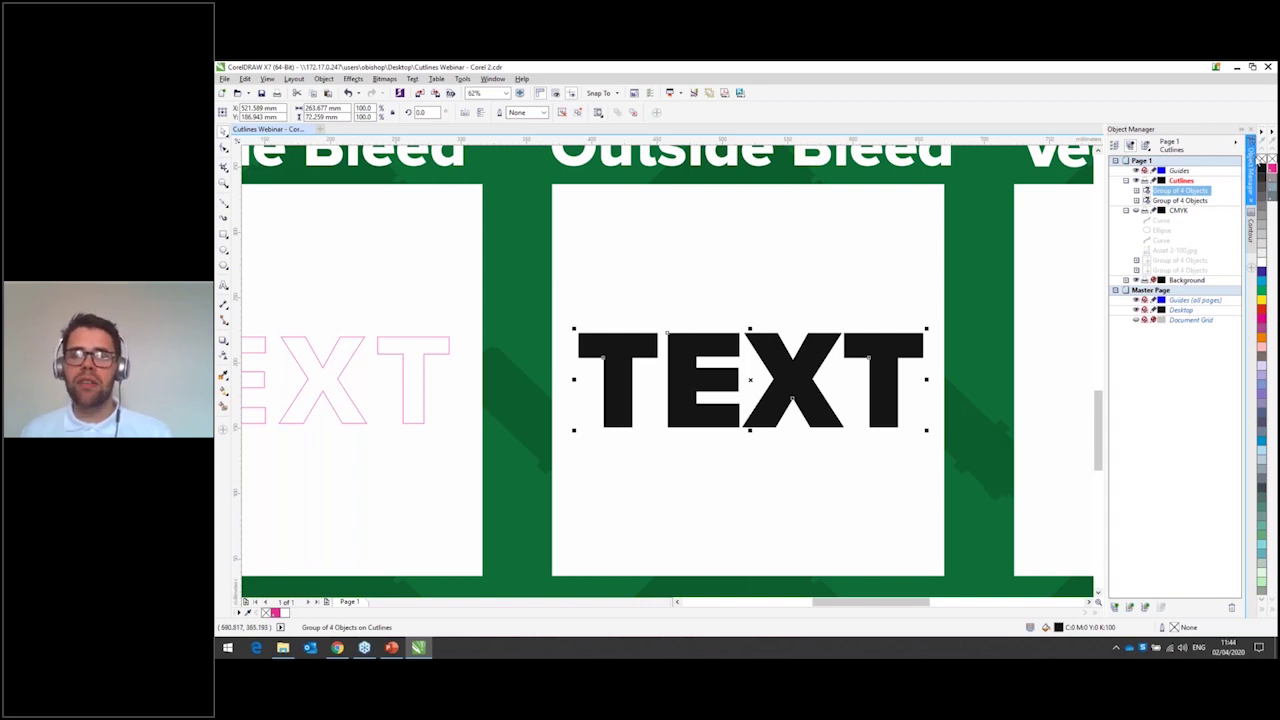
left_click(1261, 160)
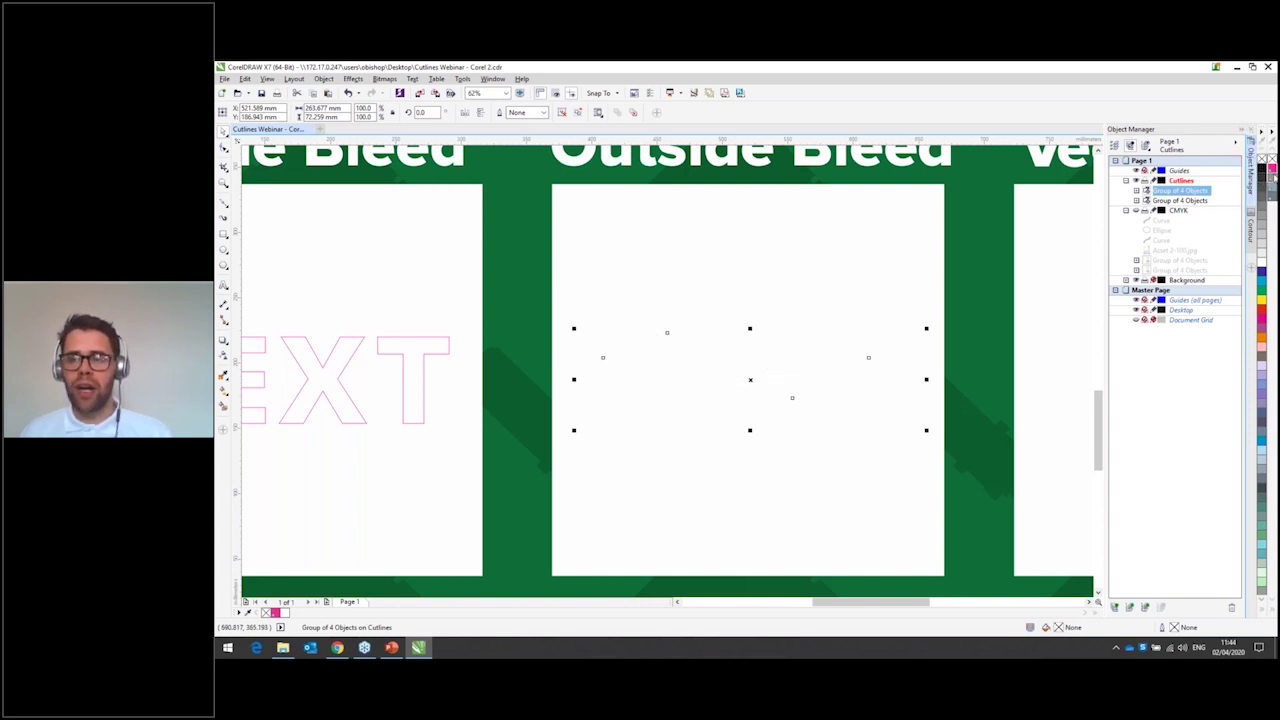
right_click(1270, 168)
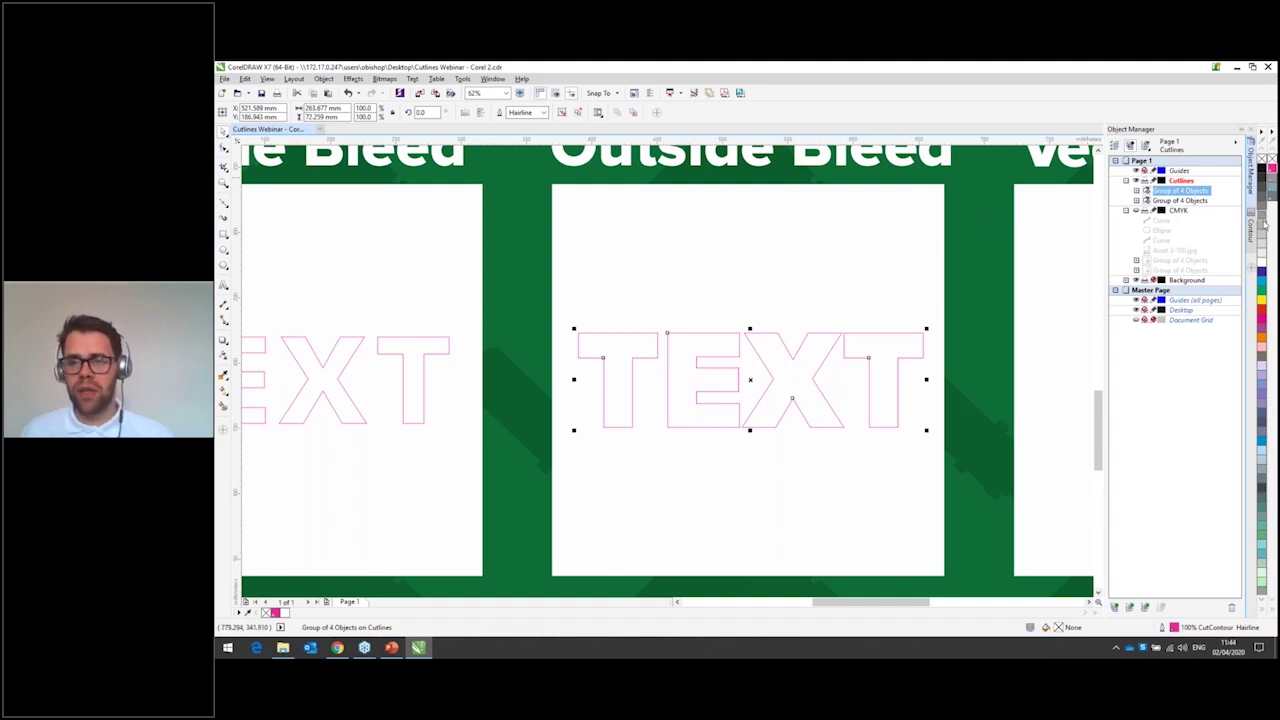
- Apply an outside contour with one step, a 15 mm offset and rounded corners to the Outside Bleed TEXT outlines
left_click(1250, 228)
left_click(1176, 146)
double_click(1150, 174)
type("1")
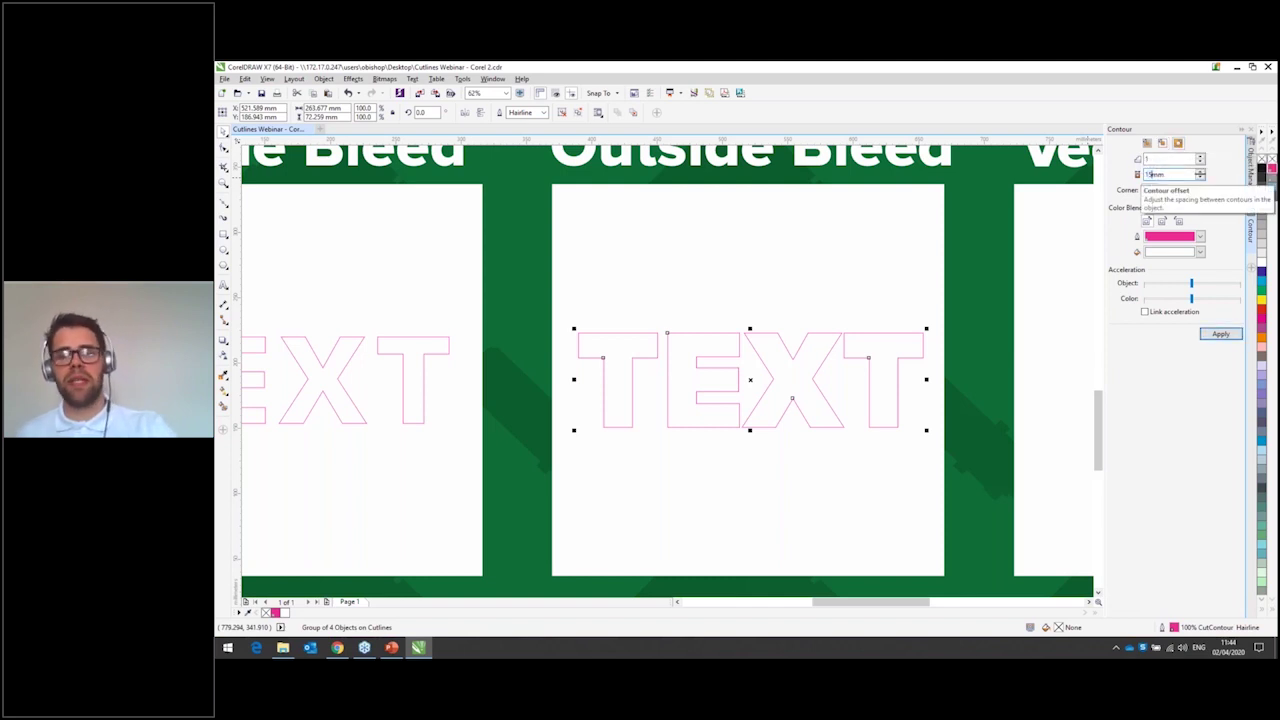
left_click(1220, 334)
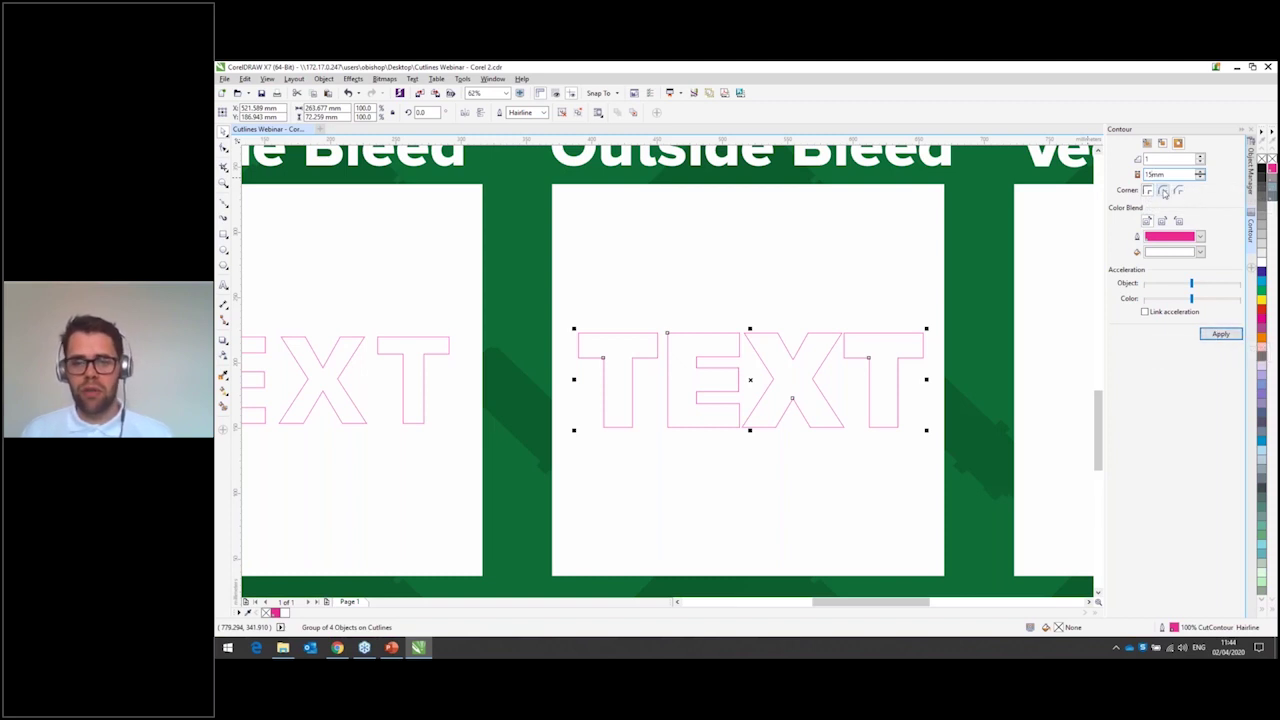
left_click(1221, 334)
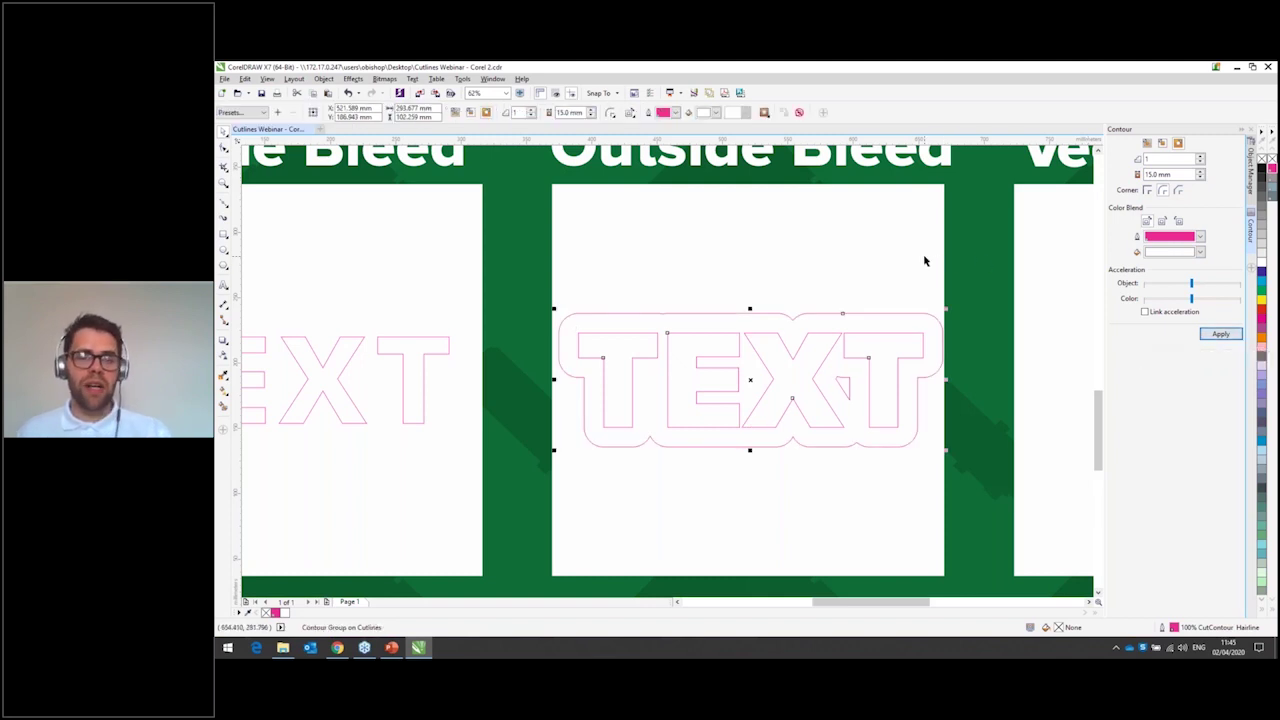
left_click(735, 290)
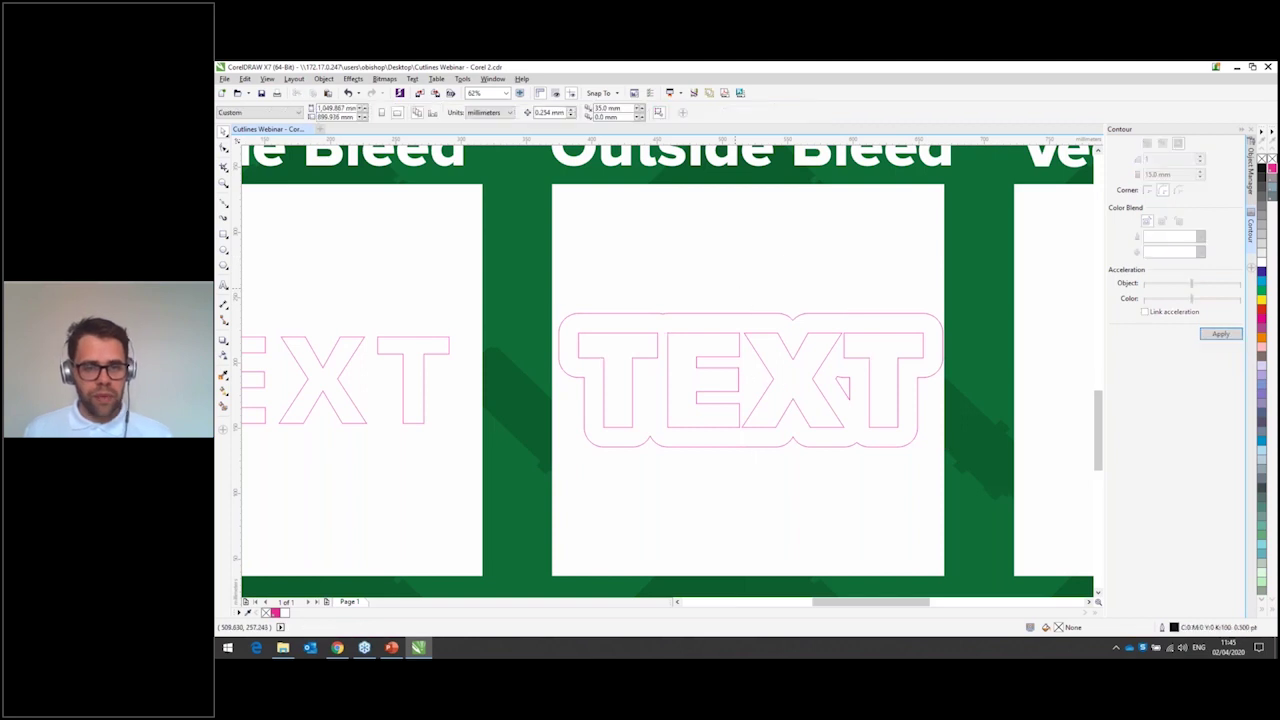
scroll(769, 307, "up", 2)
scroll(770, 308, "down", 2)
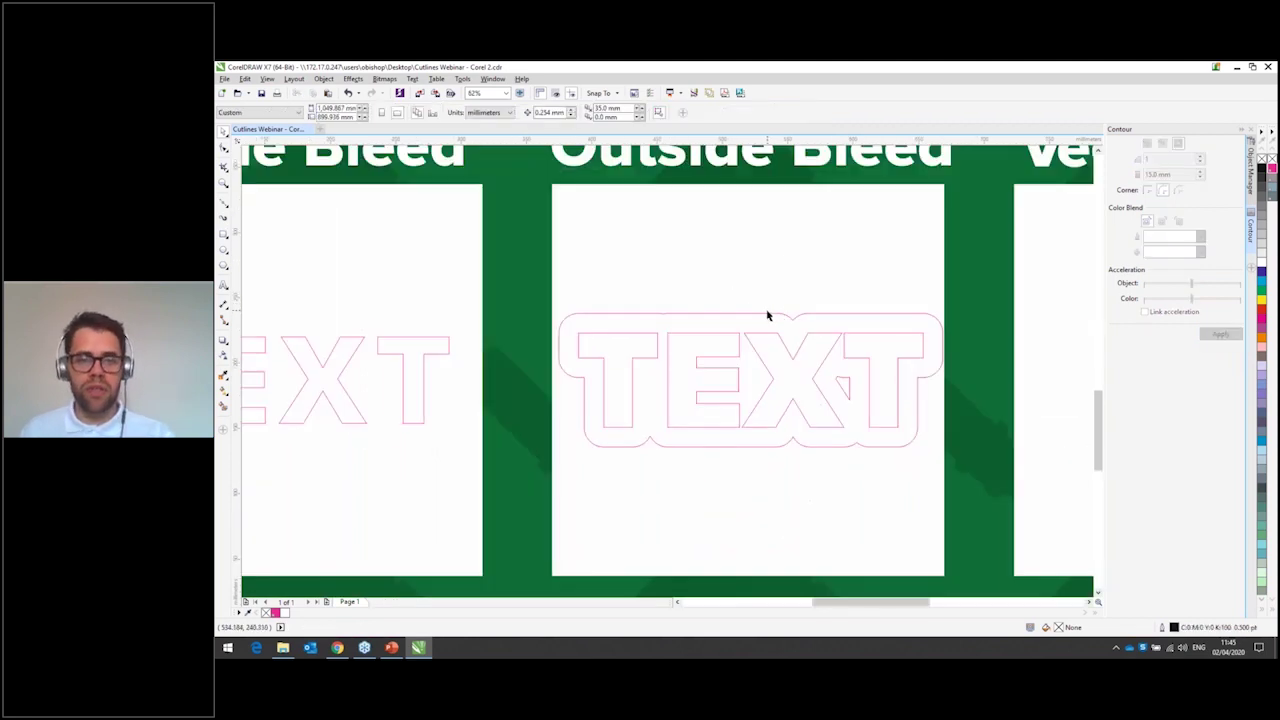
- Break the Outside Bleed contour group apart and delete the original TEXT letter outlines inside it
left_click(768, 317)
right_click(767, 317)
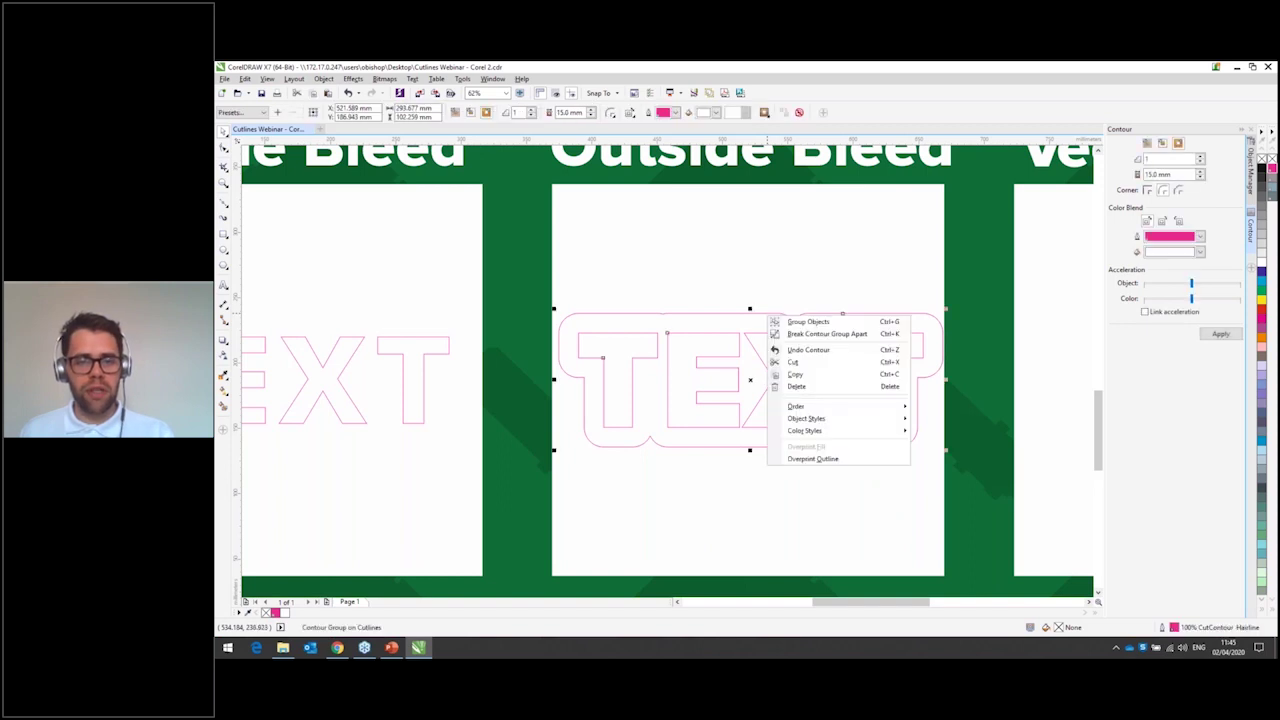
left_click(805, 334)
left_click(714, 338)
left_click(714, 334)
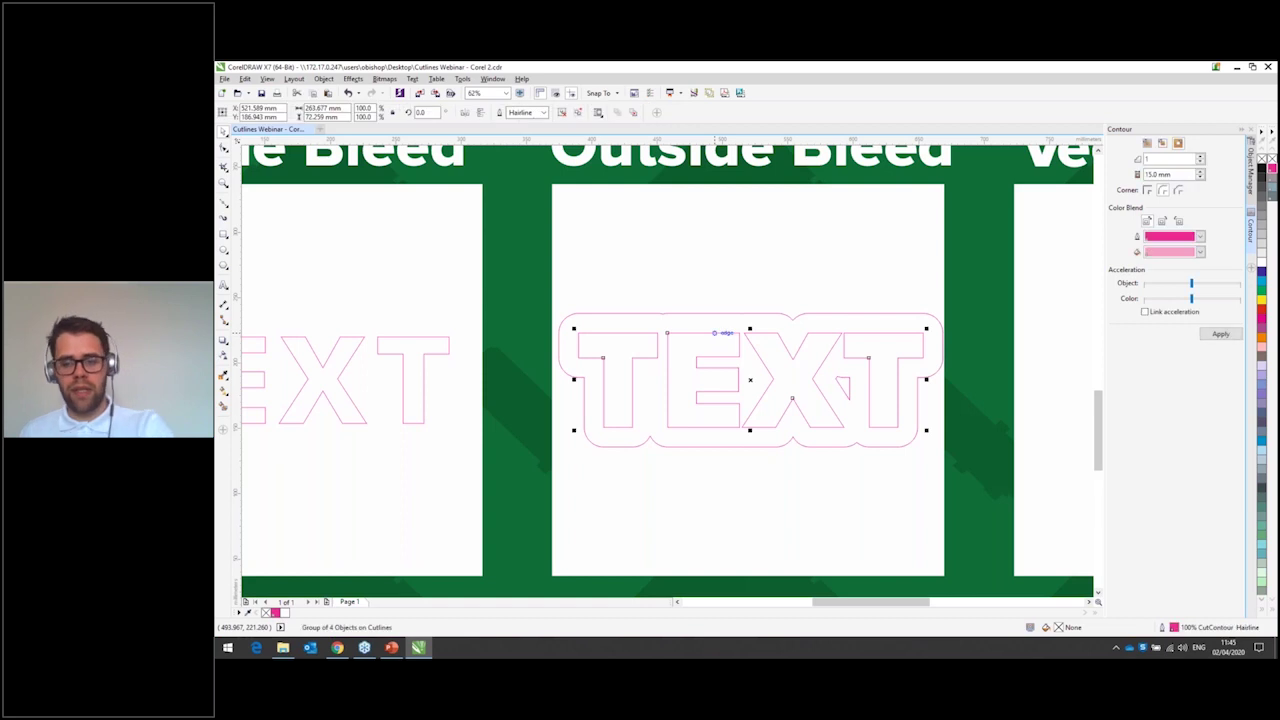
key("Delete")
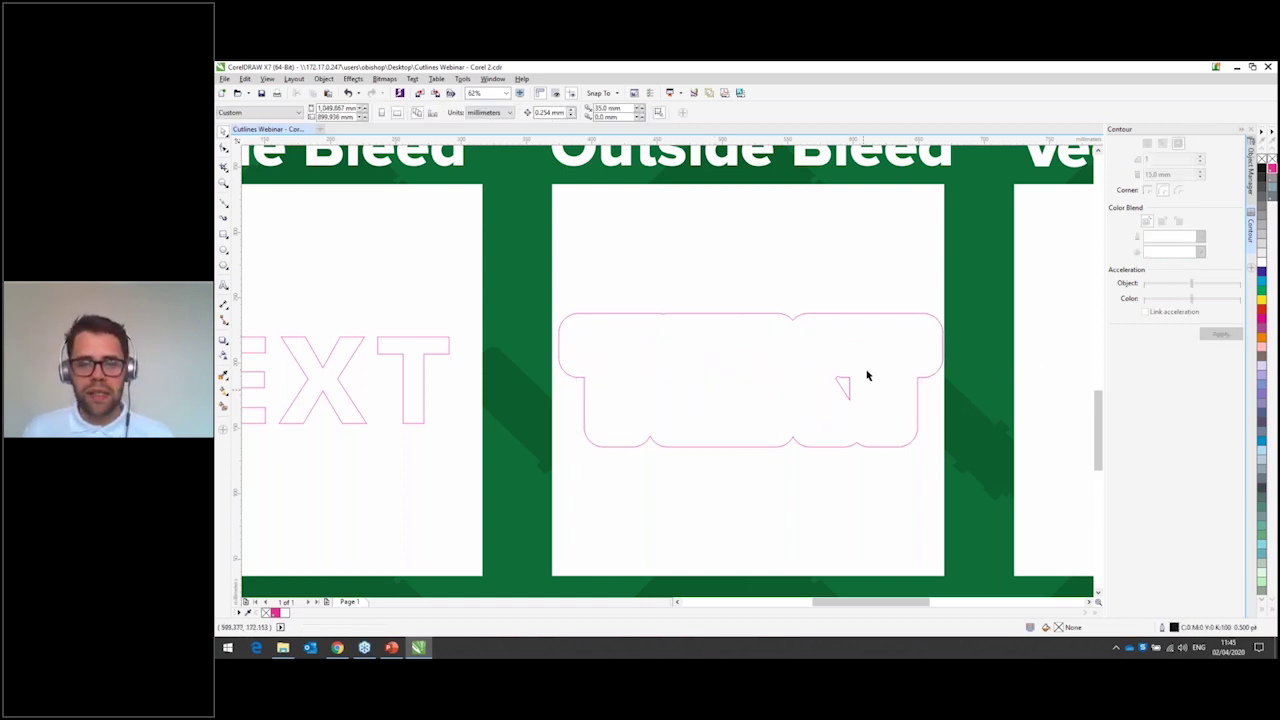
- Delete the nodes of the small leftover triangle inside the outer contour with the Shape tool
left_click(226, 153)
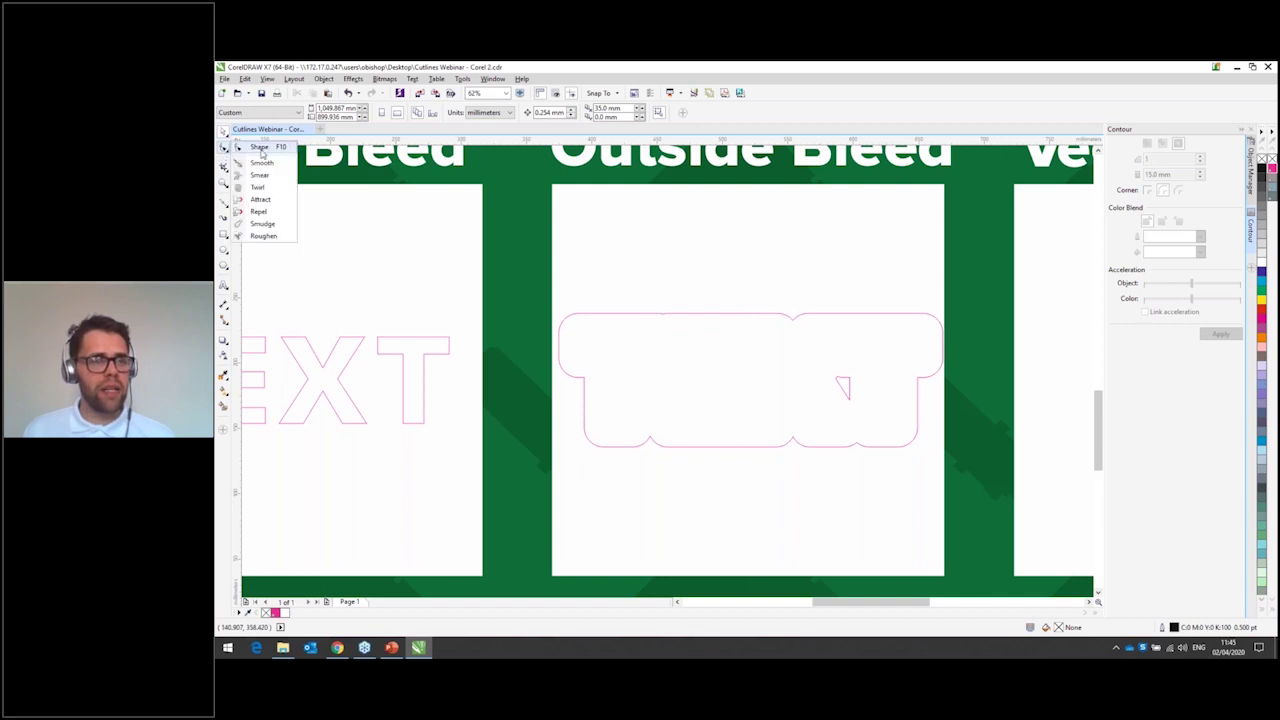
left_click(260, 148)
left_click(843, 386)
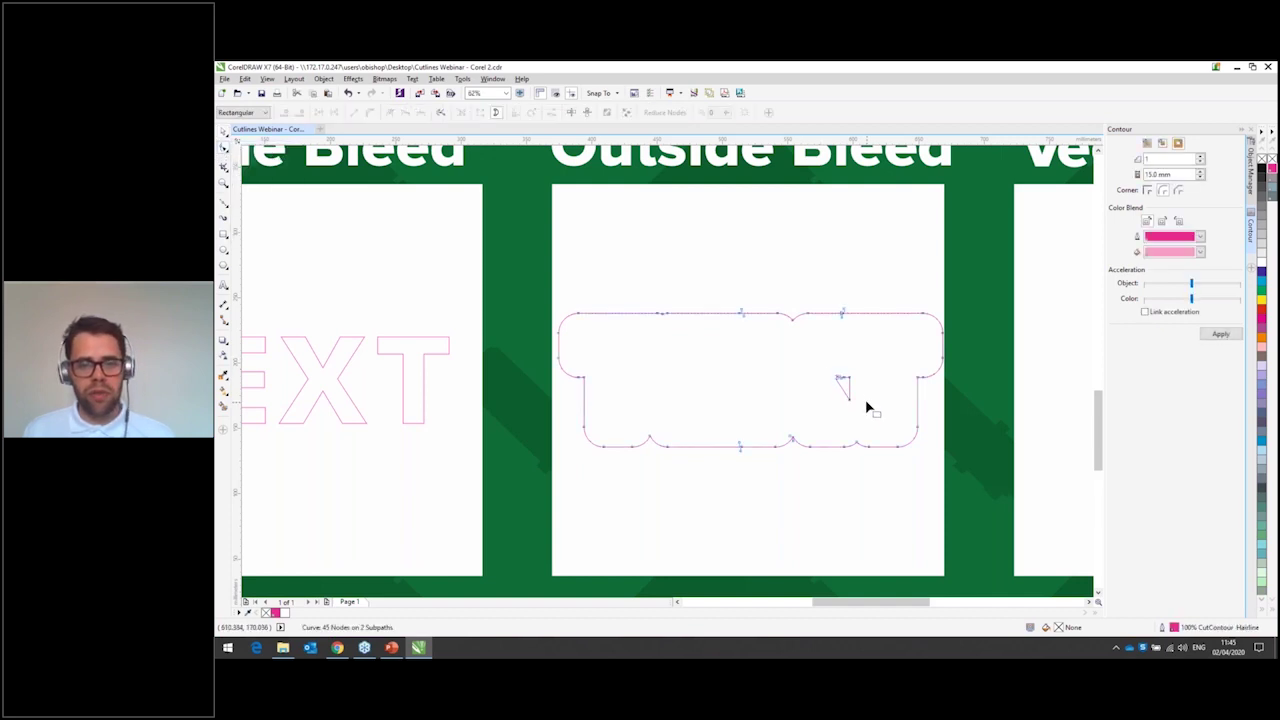
left_click_drag(826, 374, 870, 417)
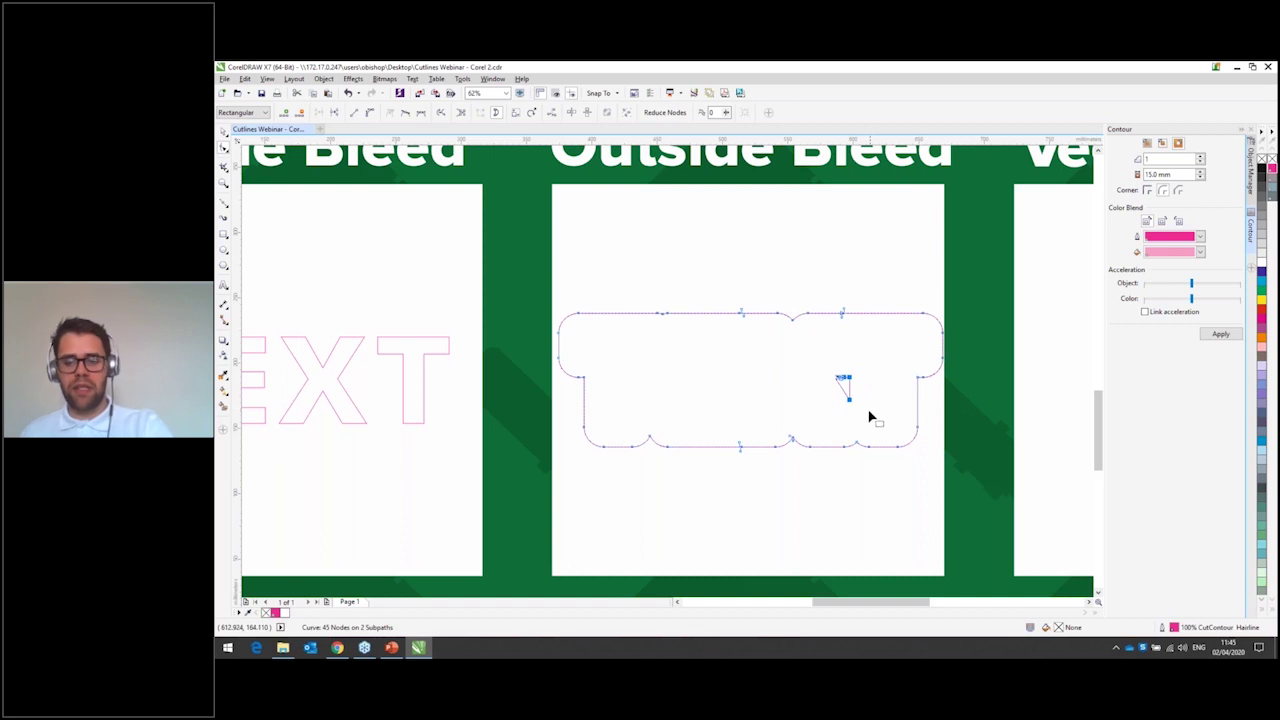
key("Delete")
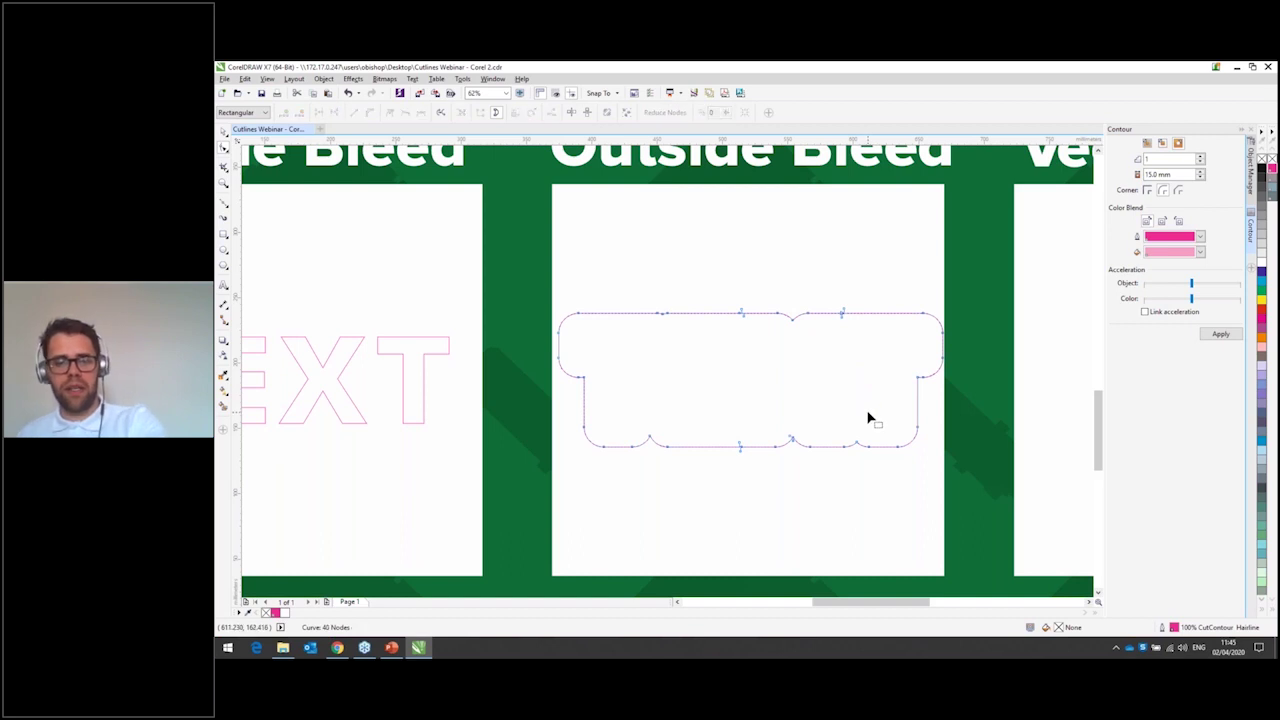
left_click(222, 133)
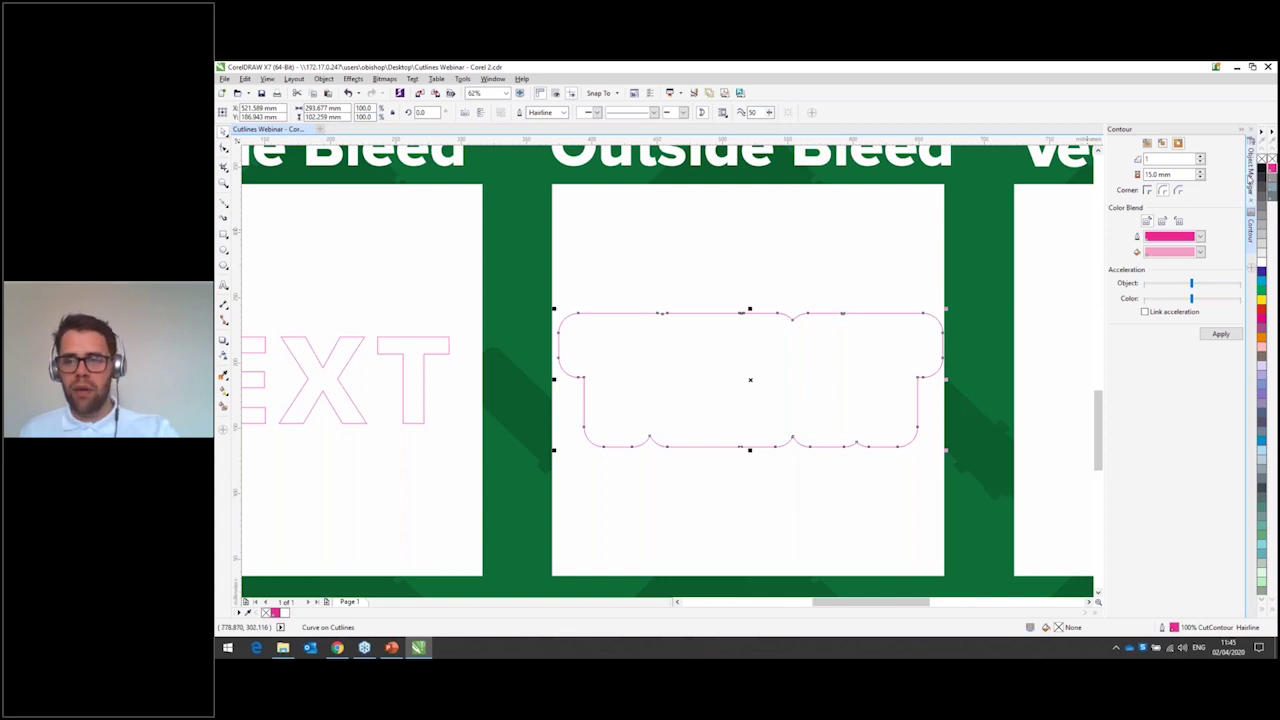
- Show the CMYK layer to check the outer cutline around the black Outside Bleed TEXT
left_click(1250, 180)
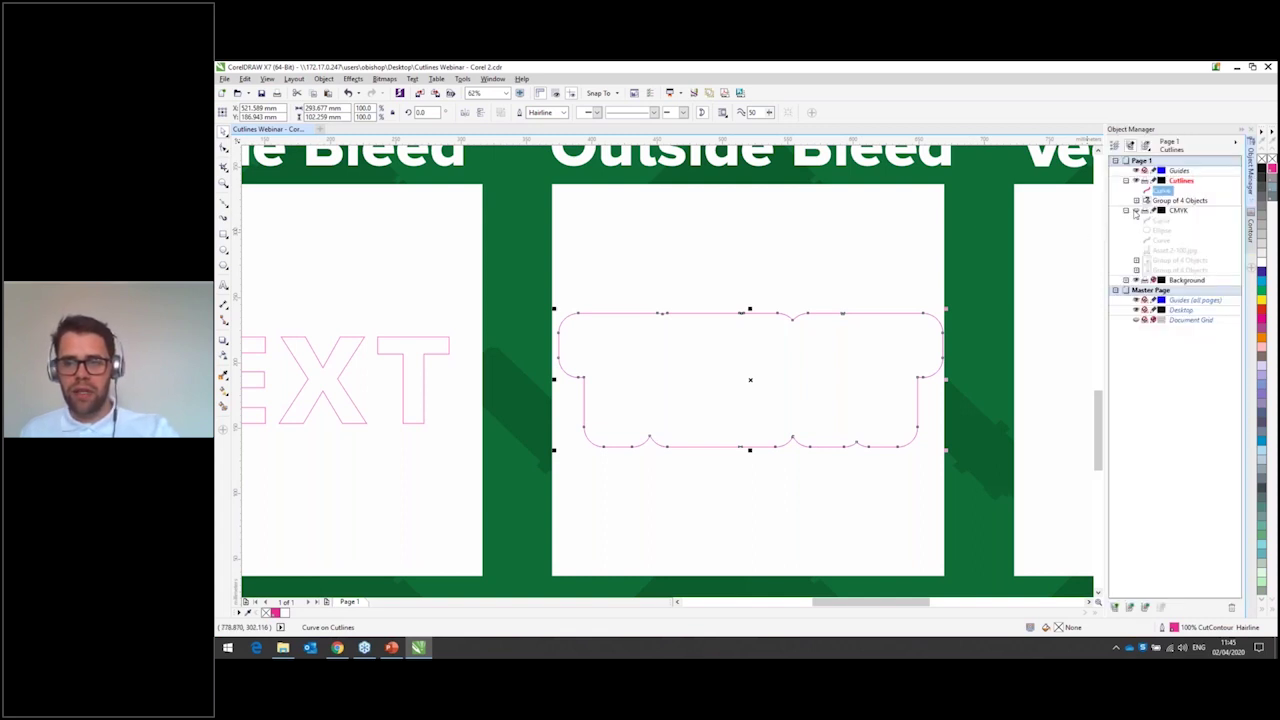
left_click(1136, 211)
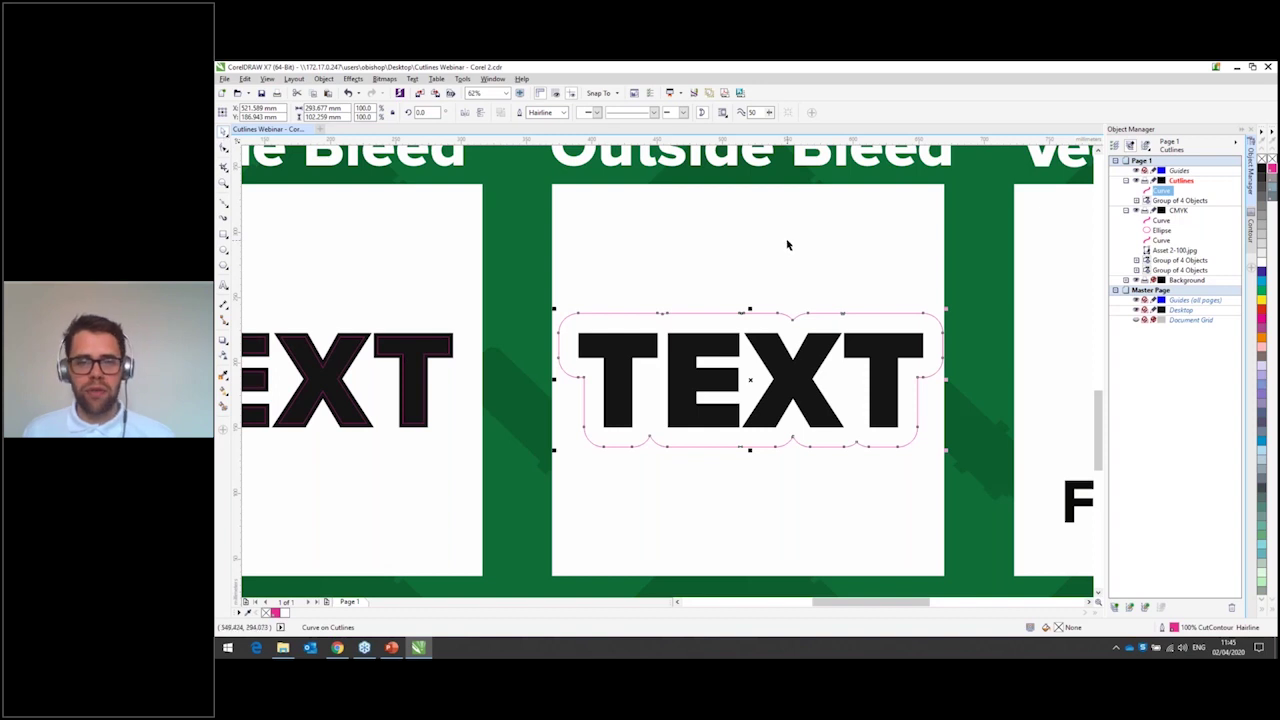
scroll(788, 243, "right", 5)
scroll(834, 248, "up", 3)
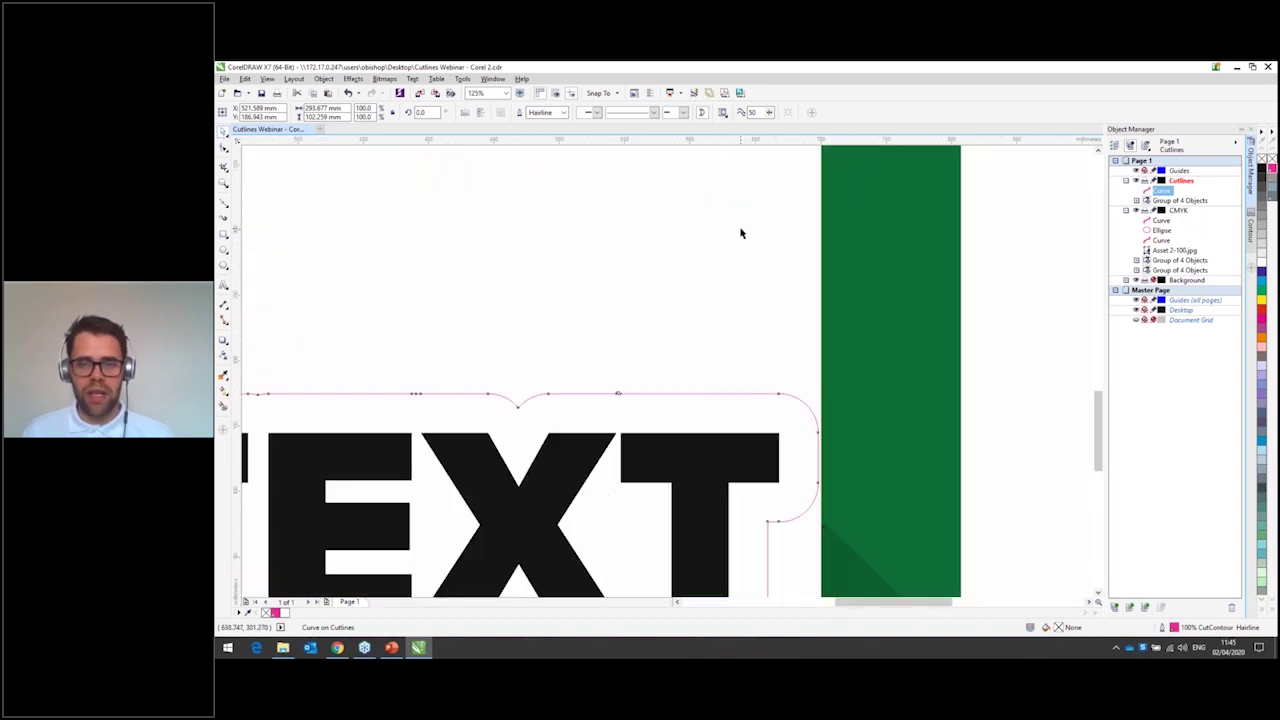
scroll(741, 234, "down", 3)
- Copy the Vectorisation flower image Asset 2-100.jpg into the Cutlines layer and hide the CMYK layer
scroll(765, 232, "right", 3)
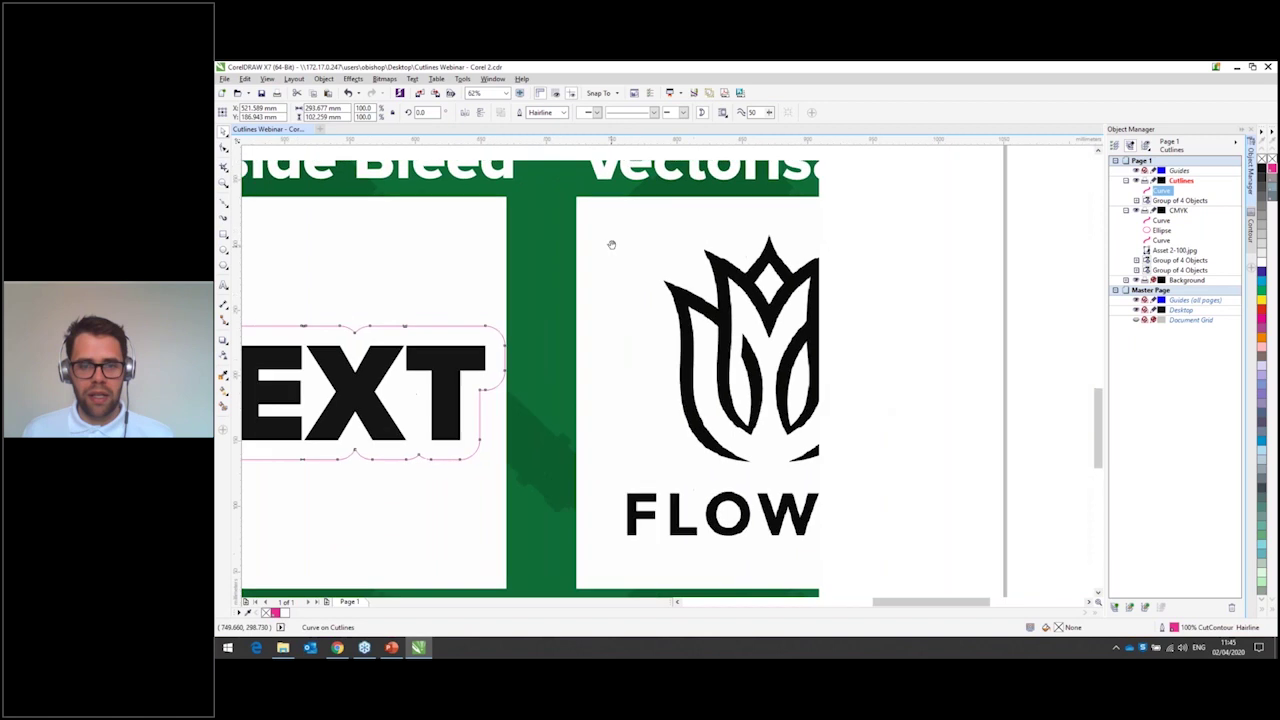
scroll(609, 240, "up", 3)
scroll(876, 282, "down", 3)
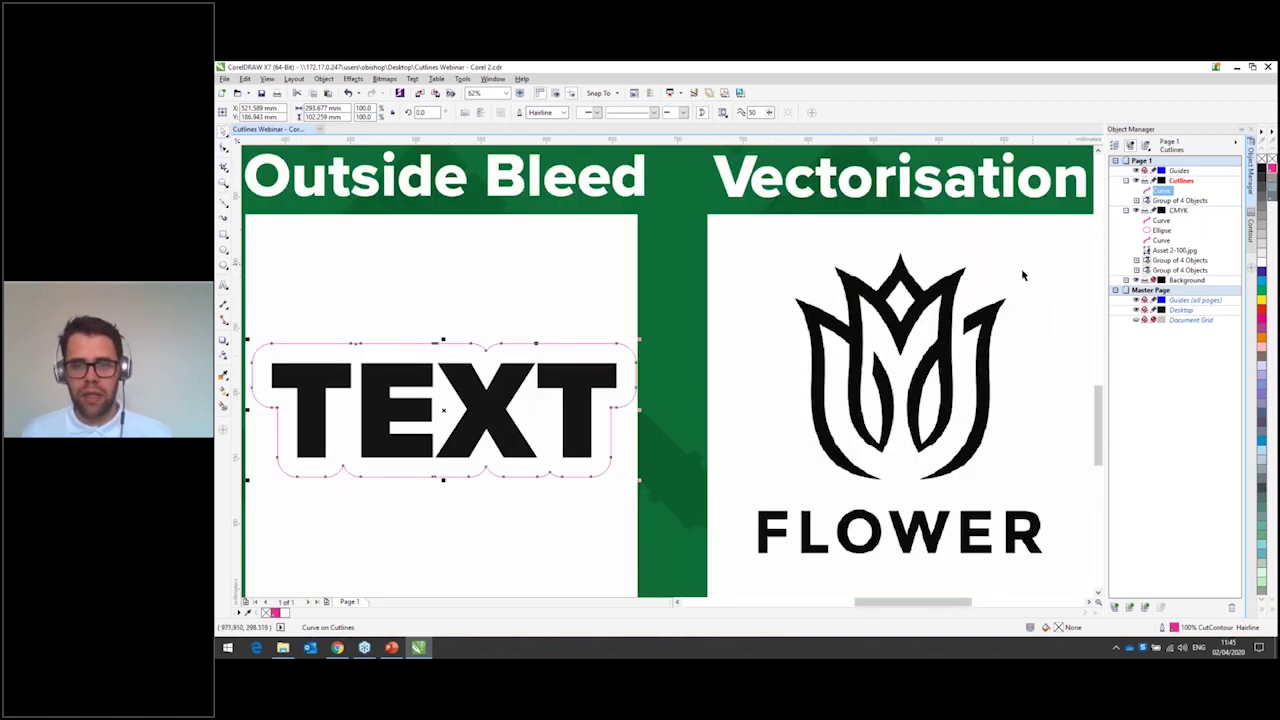
scroll(972, 303, "right", 3)
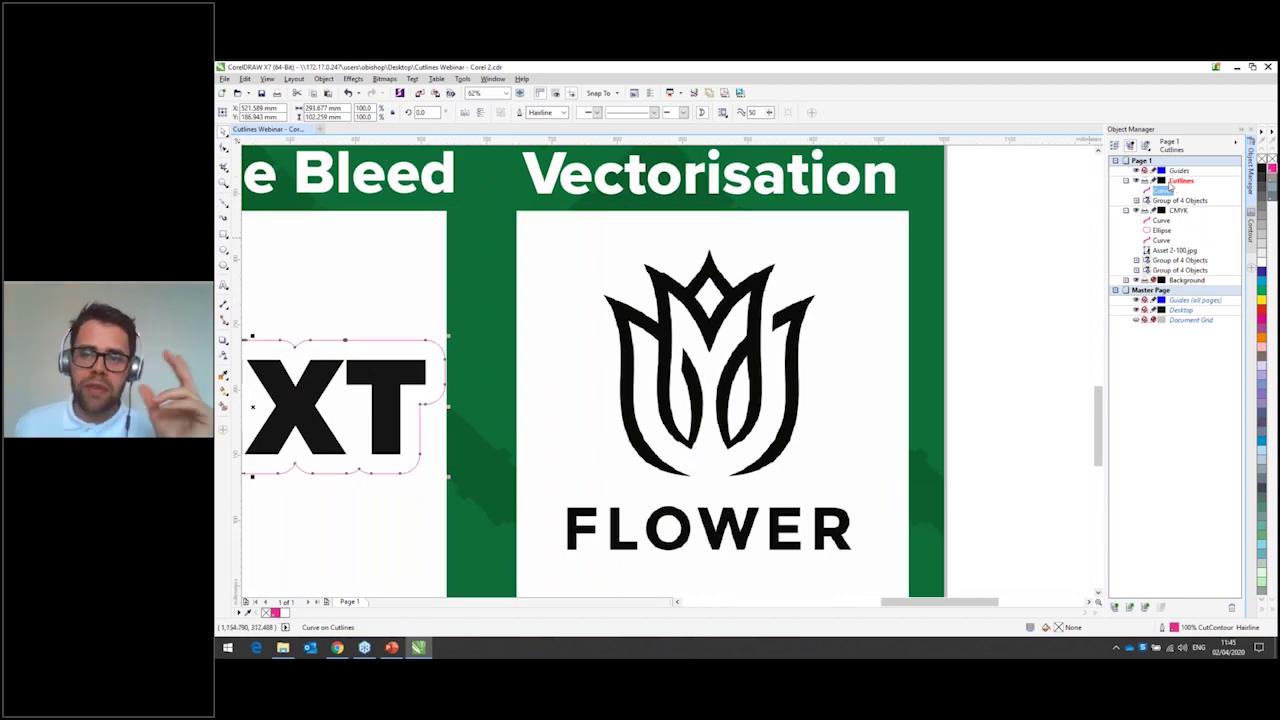
left_click(1178, 250)
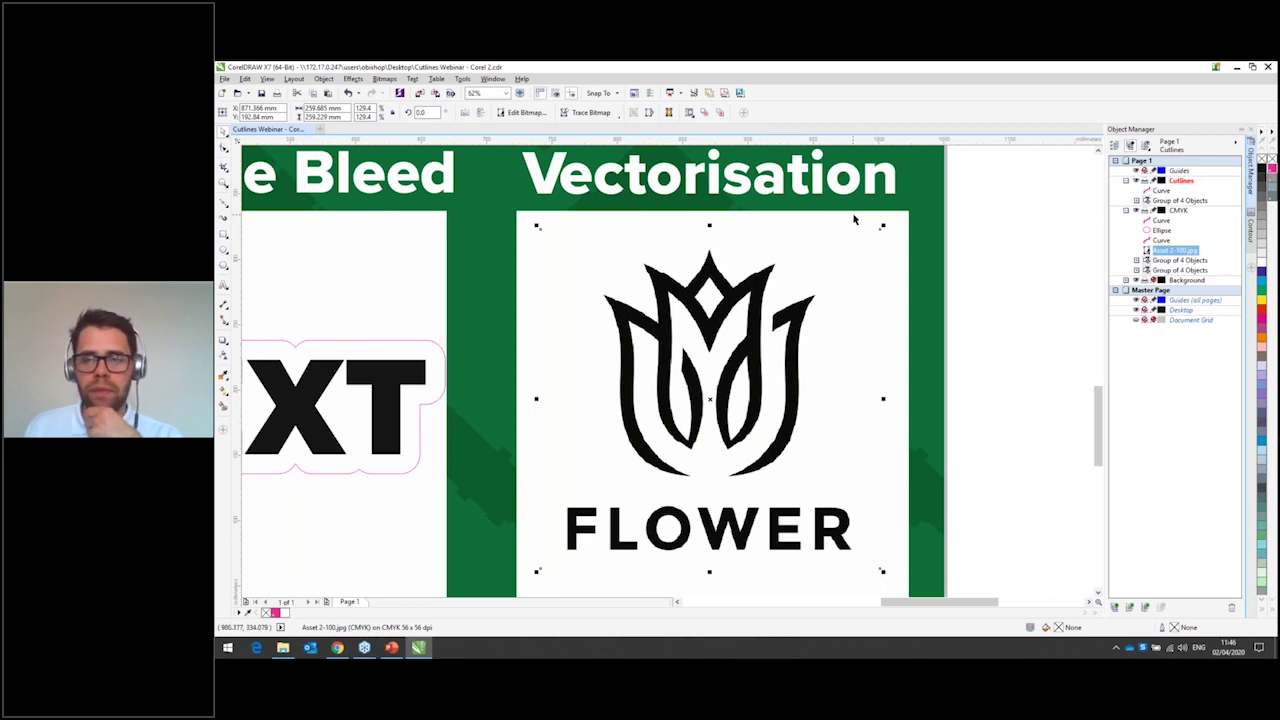
left_click_drag(1196, 188, 1198, 189)
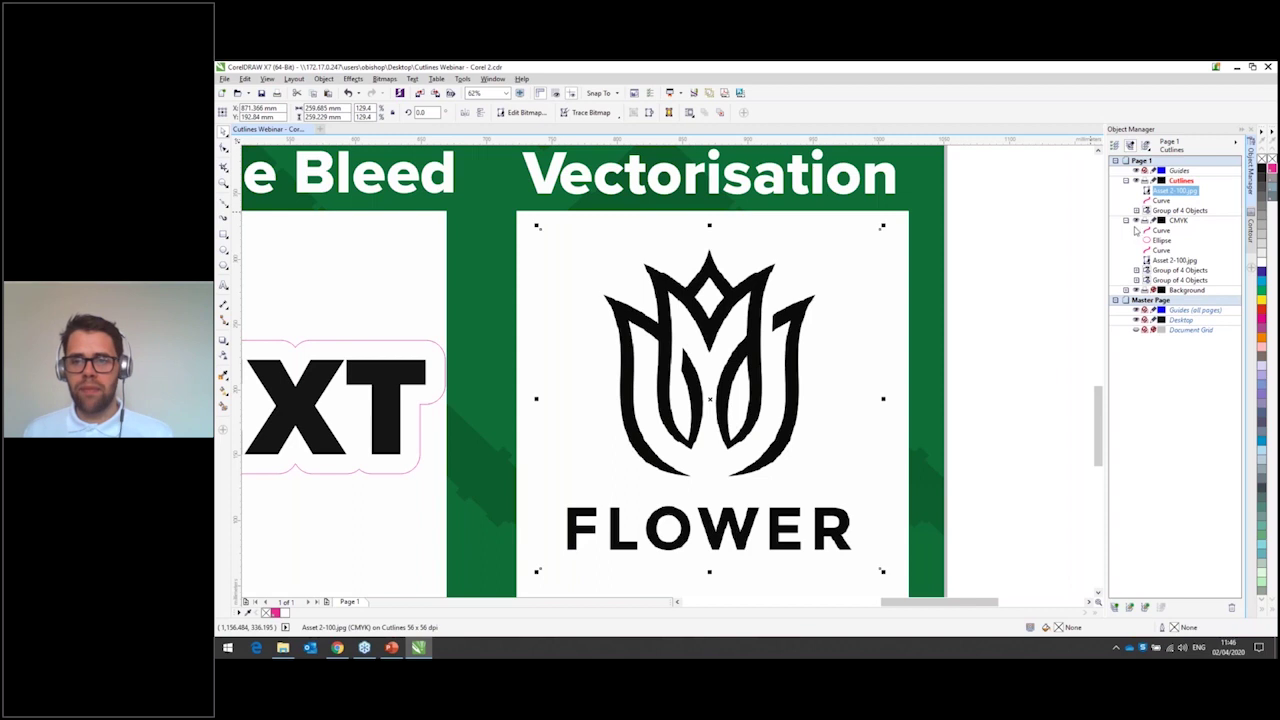
left_click(1136, 221)
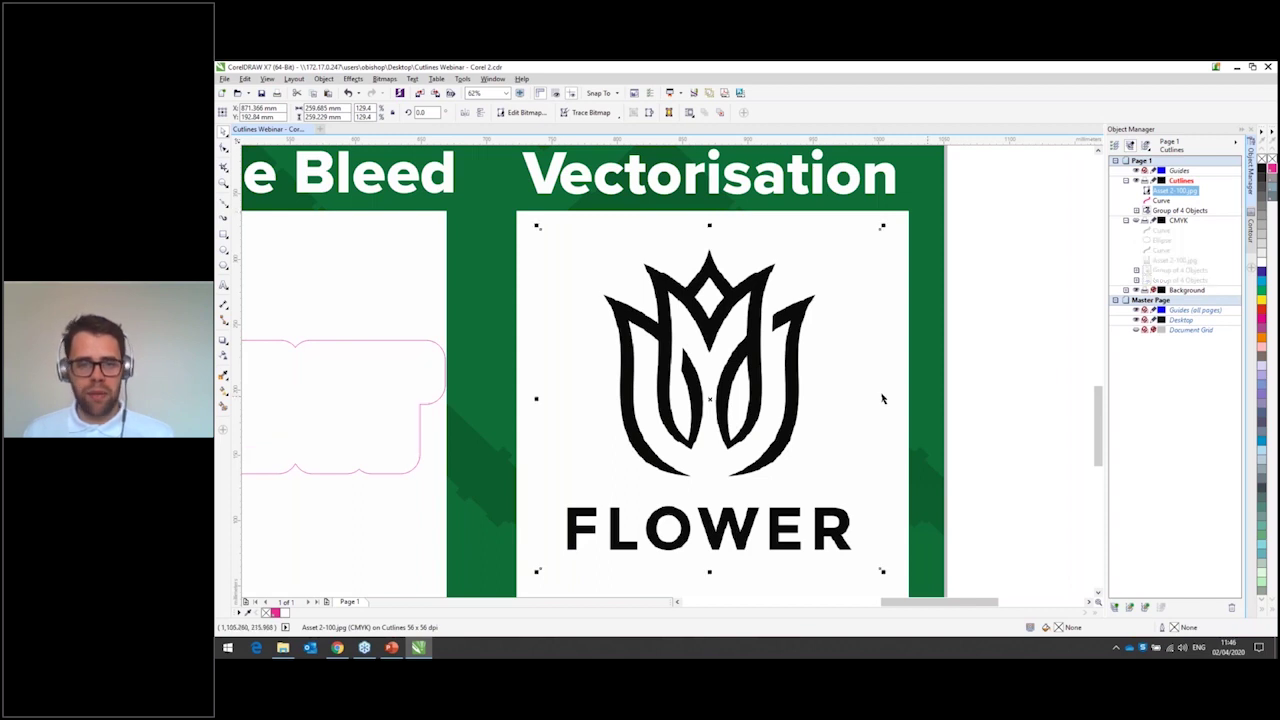
- Examine the pixelated edges of the flower bitmap up close
left_click(978, 304)
scroll(692, 363, "up", 3)
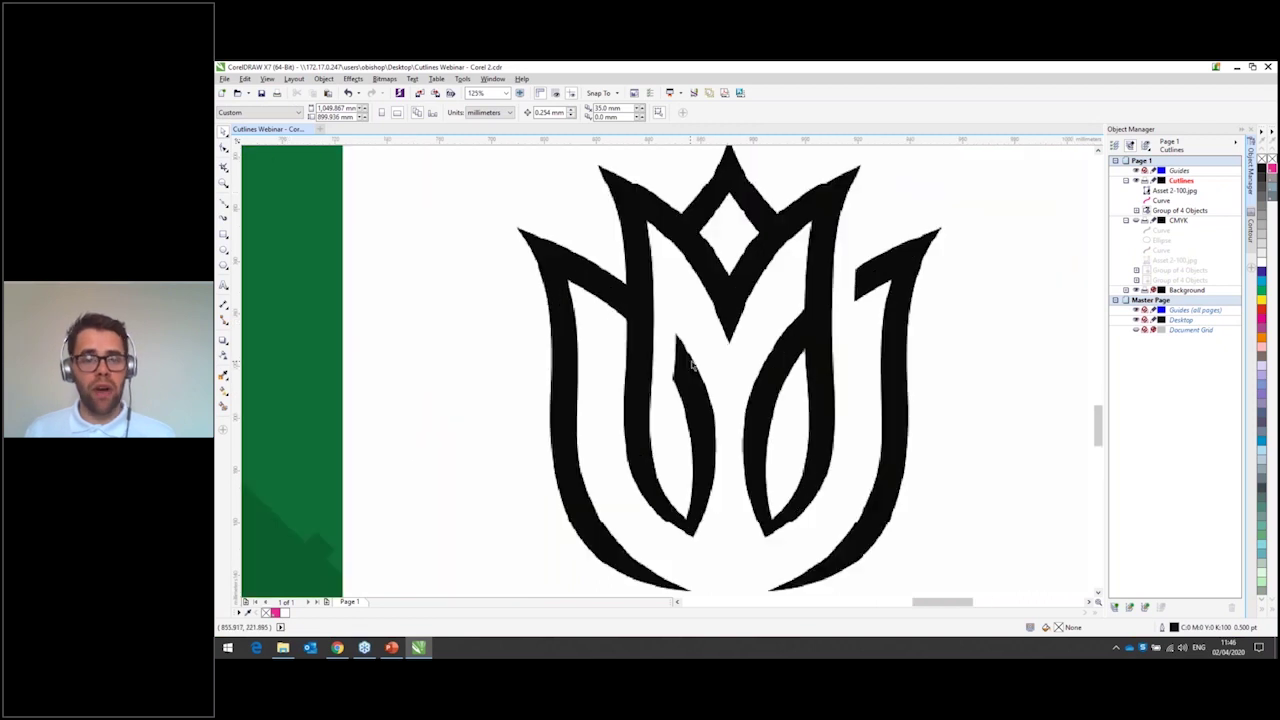
scroll(708, 280, "up", 3)
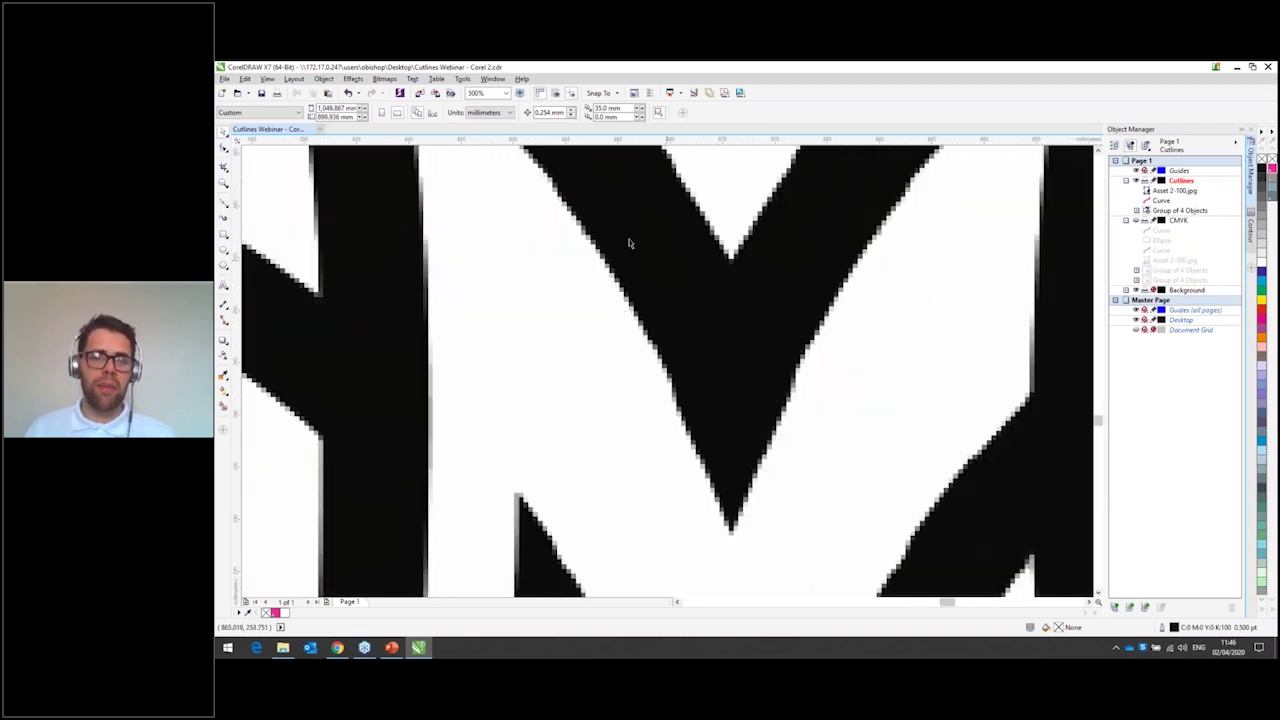
scroll(740, 263, "down", 6)
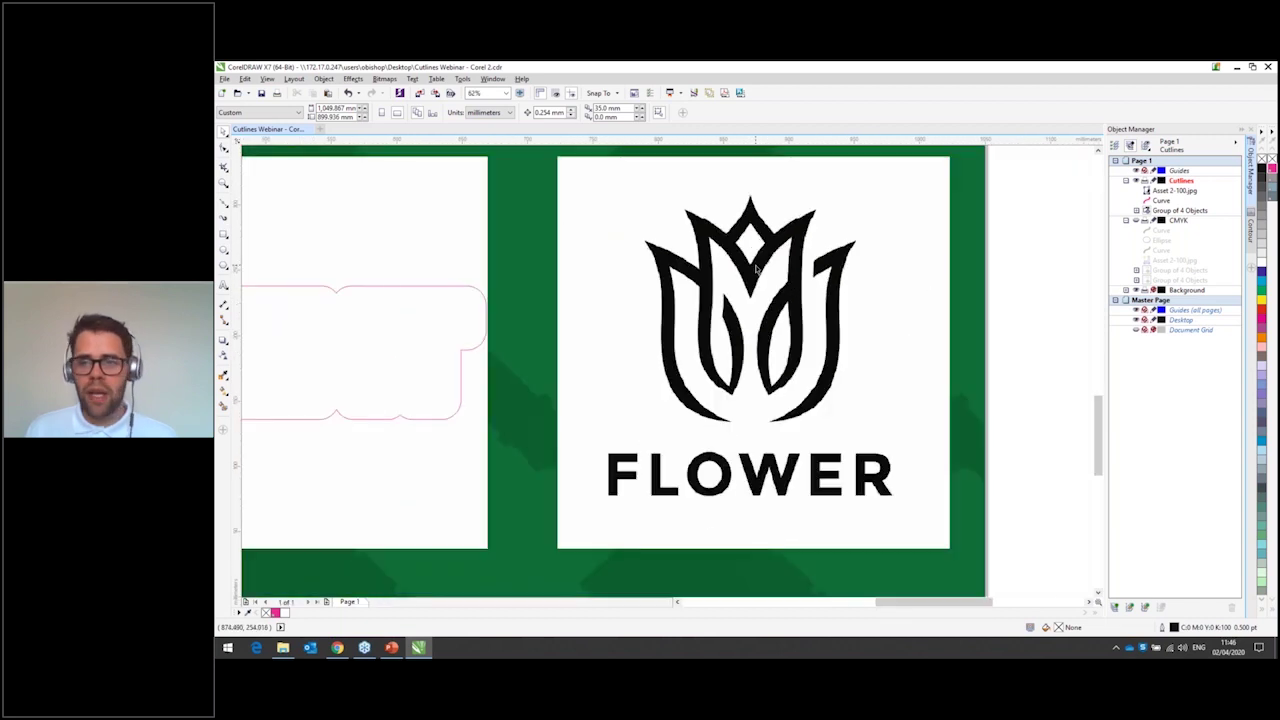
scroll(757, 268, "up", 3)
left_click(758, 267)
scroll(760, 266, "down", 3)
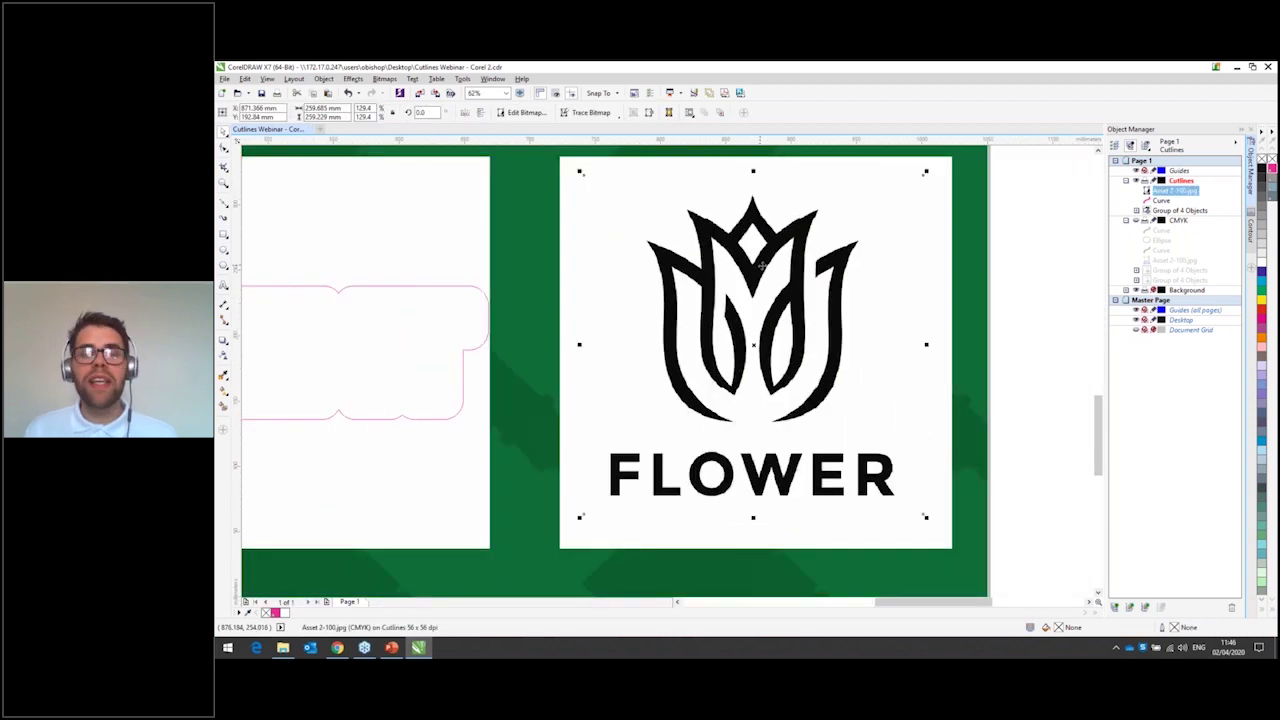
key("Escape")
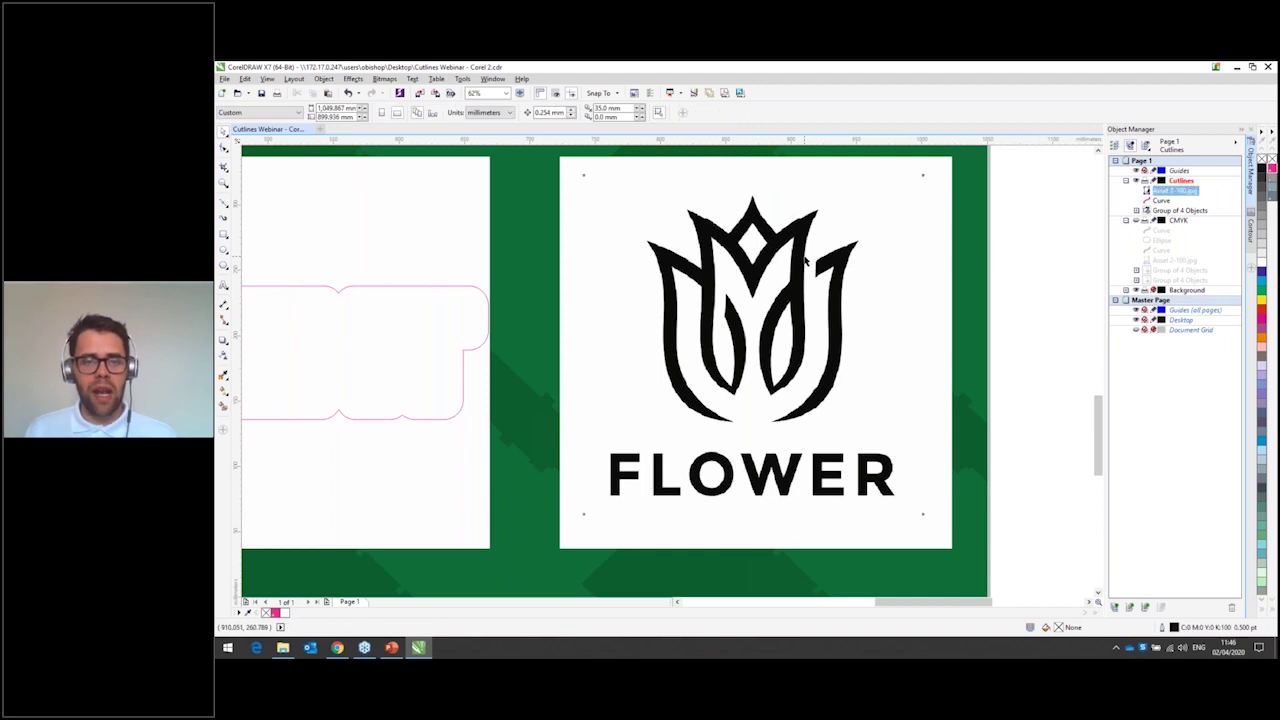
- Trace the flower bitmap with the Logo type of Outline Trace, accepting the PowerTRACE settings
left_click(806, 262)
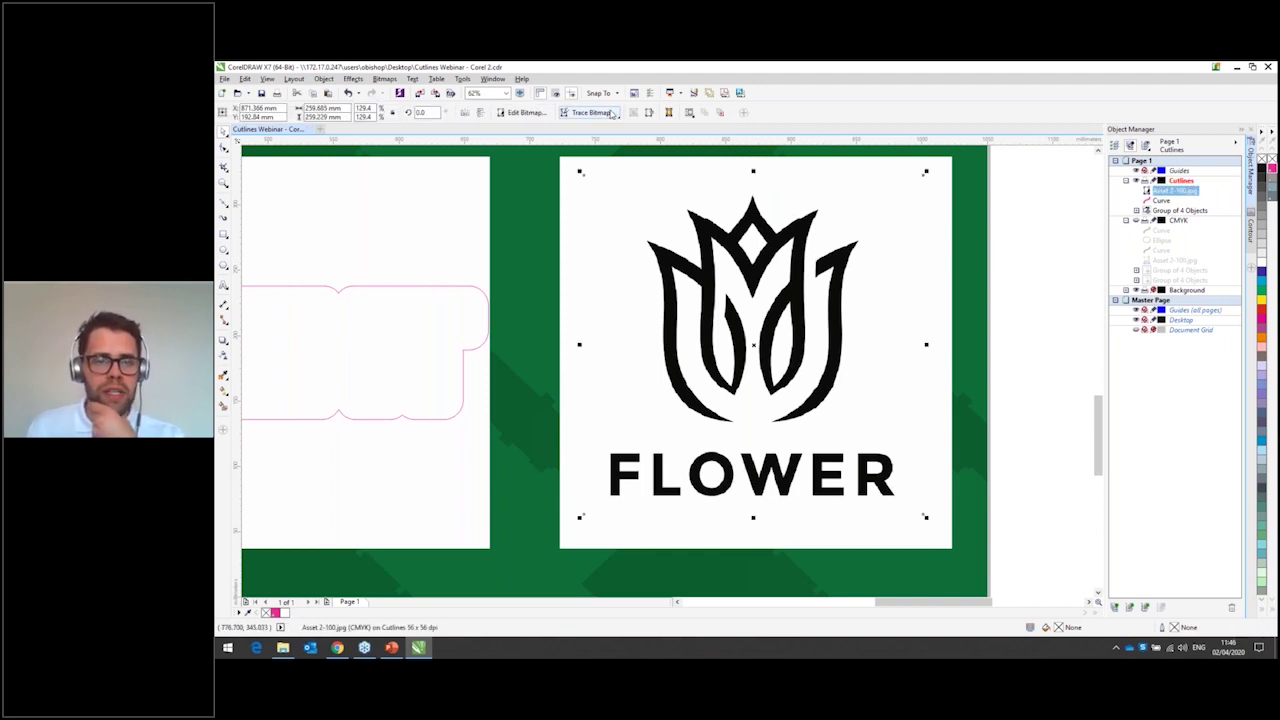
left_click(612, 113)
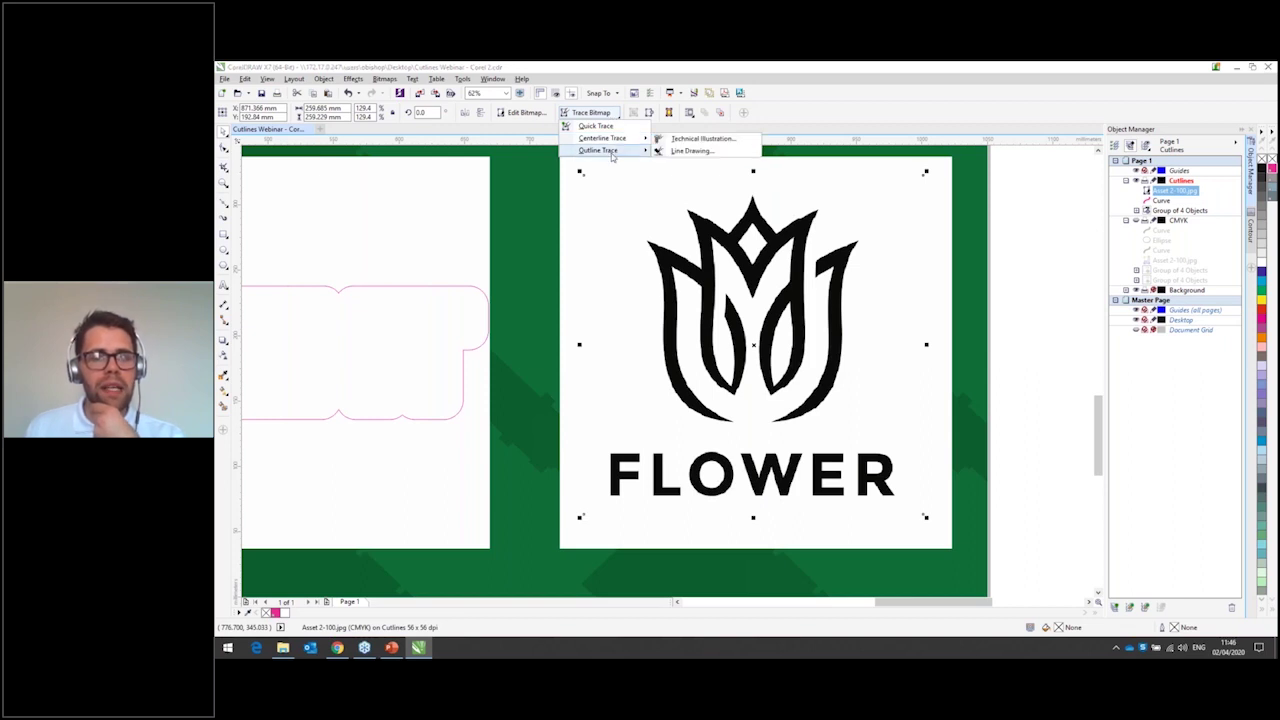
mouse_move(613, 156)
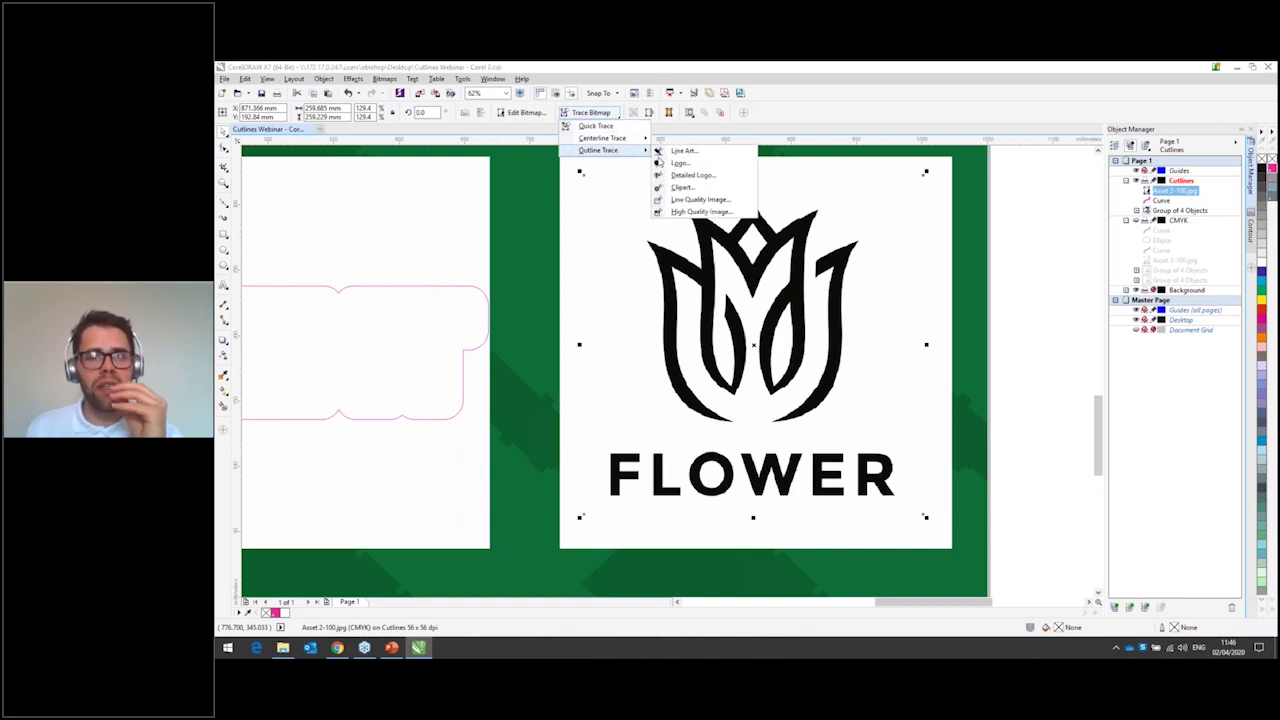
left_click(705, 166)
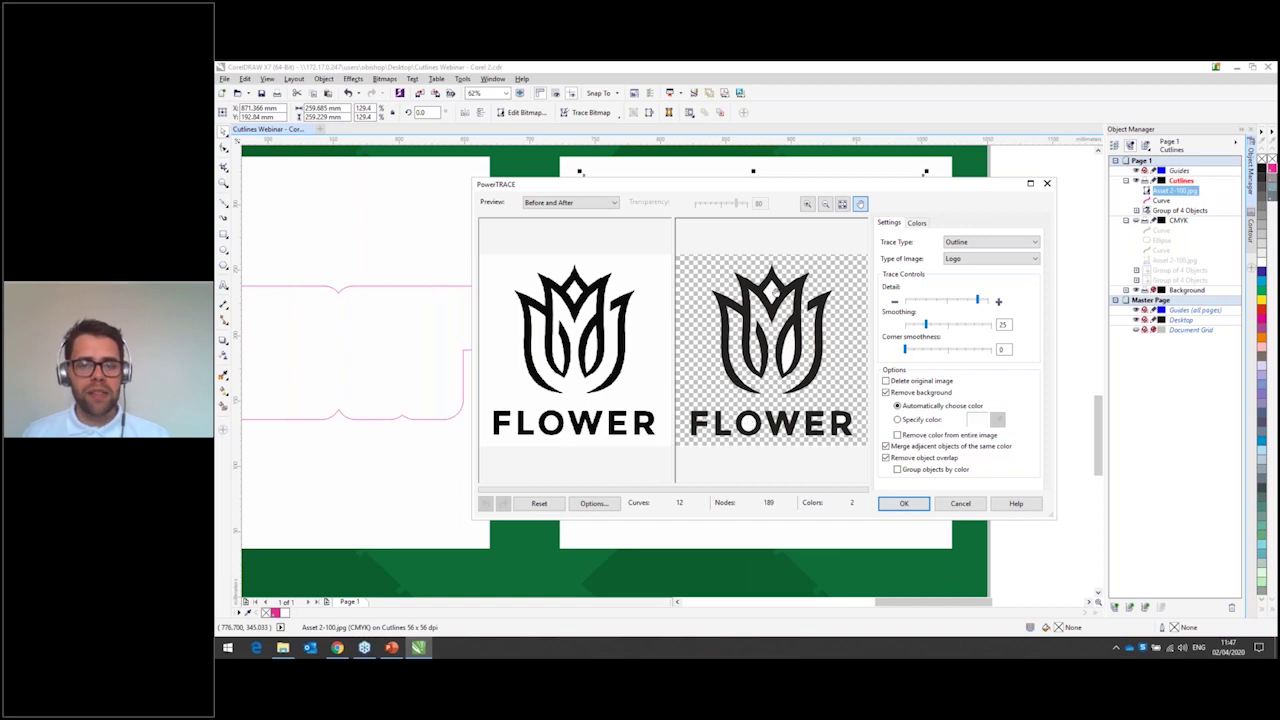
left_click(903, 503)
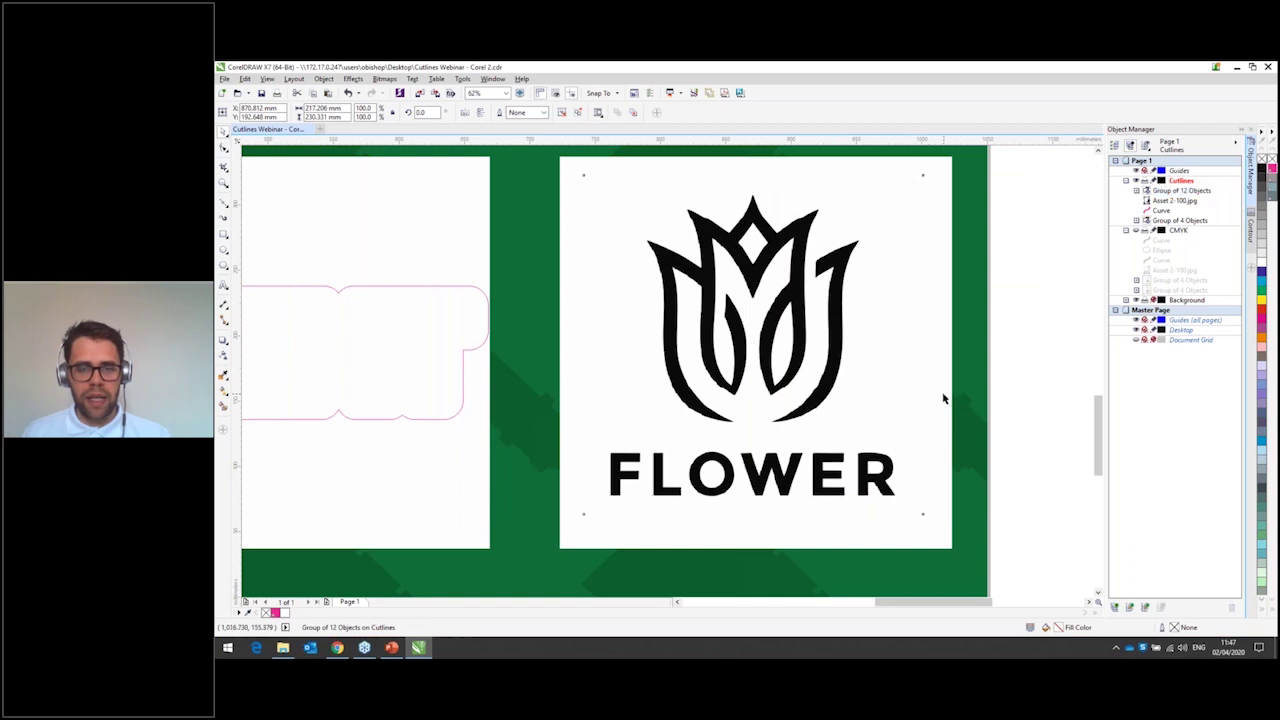
- Ungroup the traced flower artwork into separate curves
right_click(793, 344)
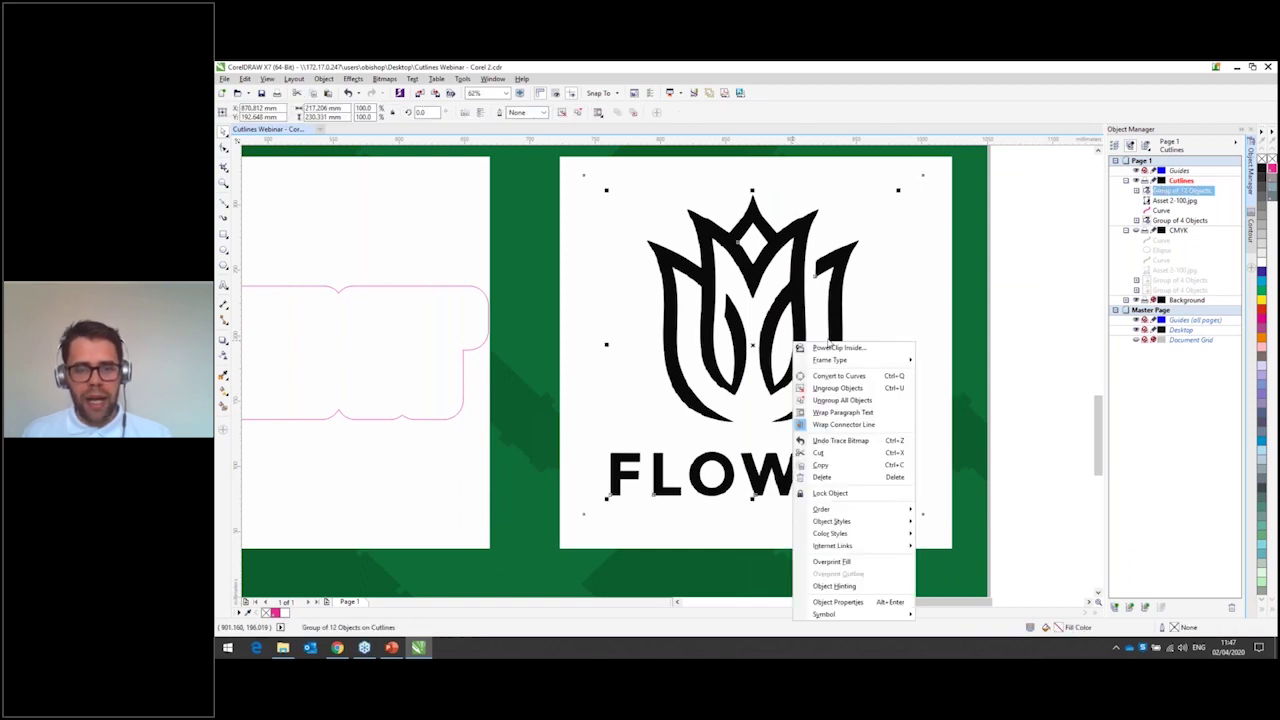
left_click(930, 332)
left_click(793, 307)
right_click(794, 306)
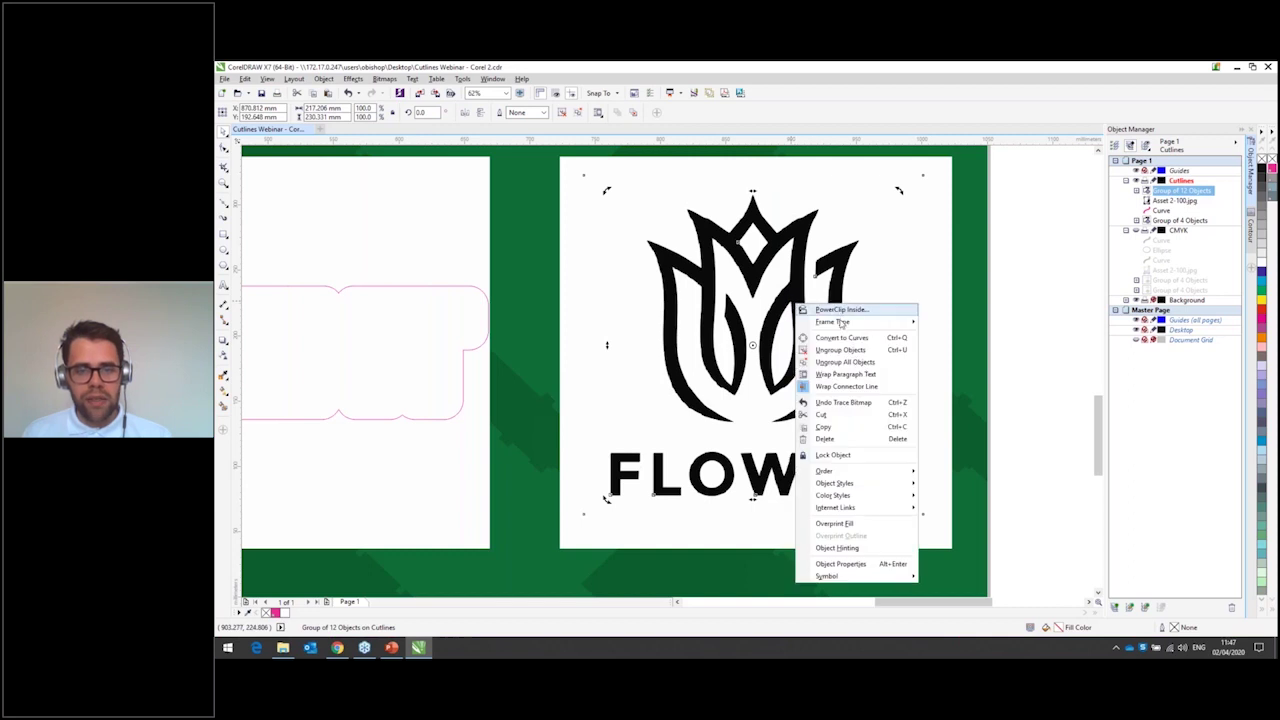
left_click(840, 349)
left_click(940, 286)
- Delete the traced white shapes inside the flower's right petal, its upper diamond, and the letters O and R
left_click(781, 345)
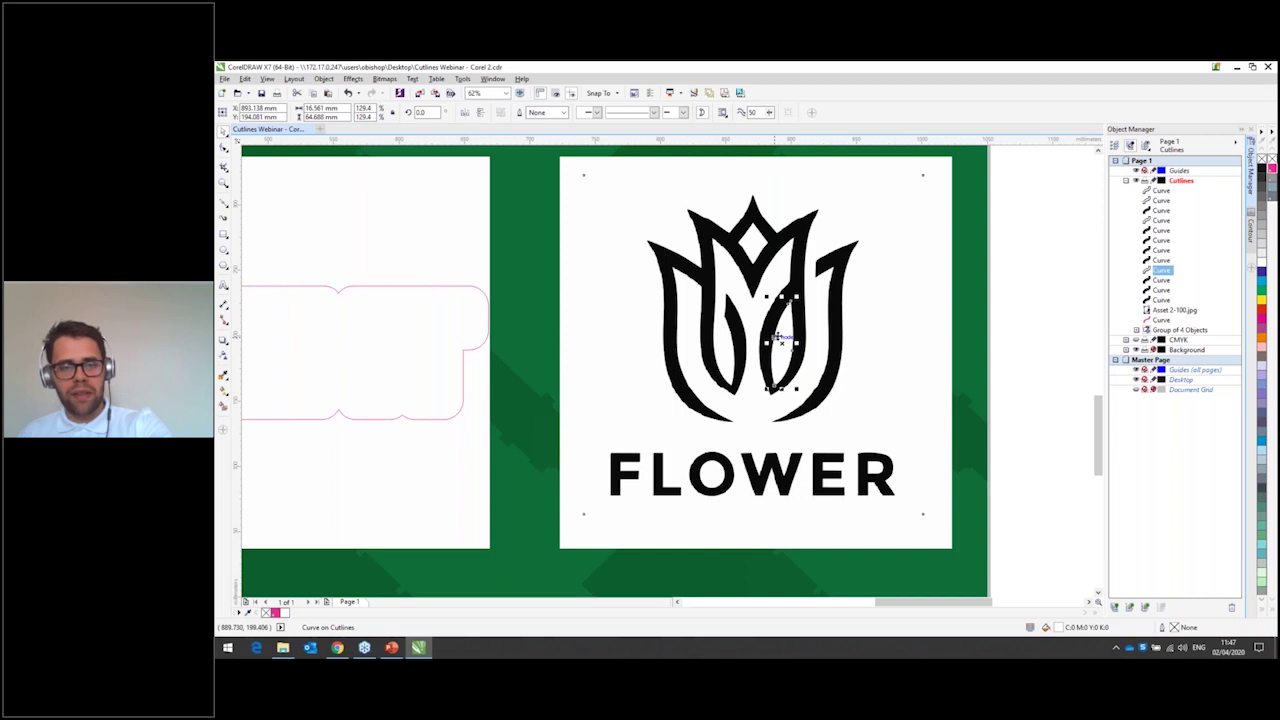
key("Delete")
left_click(750, 244)
key("Delete")
left_click(713, 484)
key("Delete")
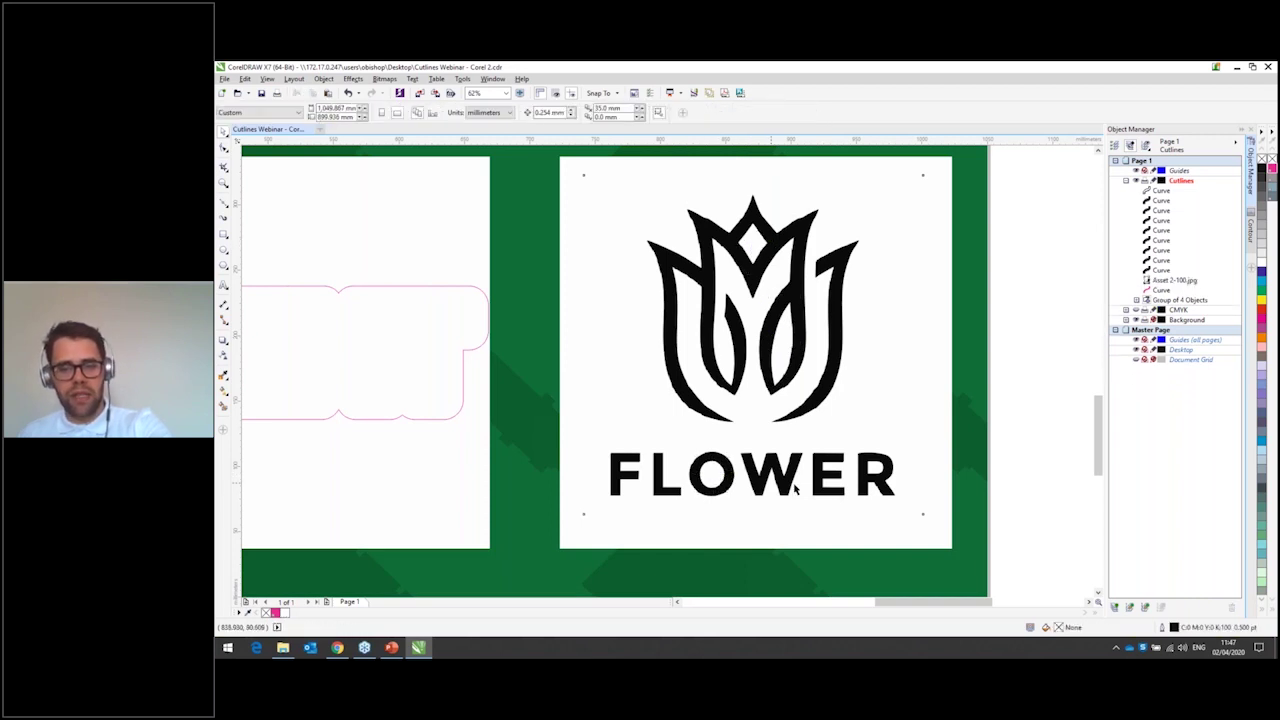
left_click(880, 472)
key("Delete")
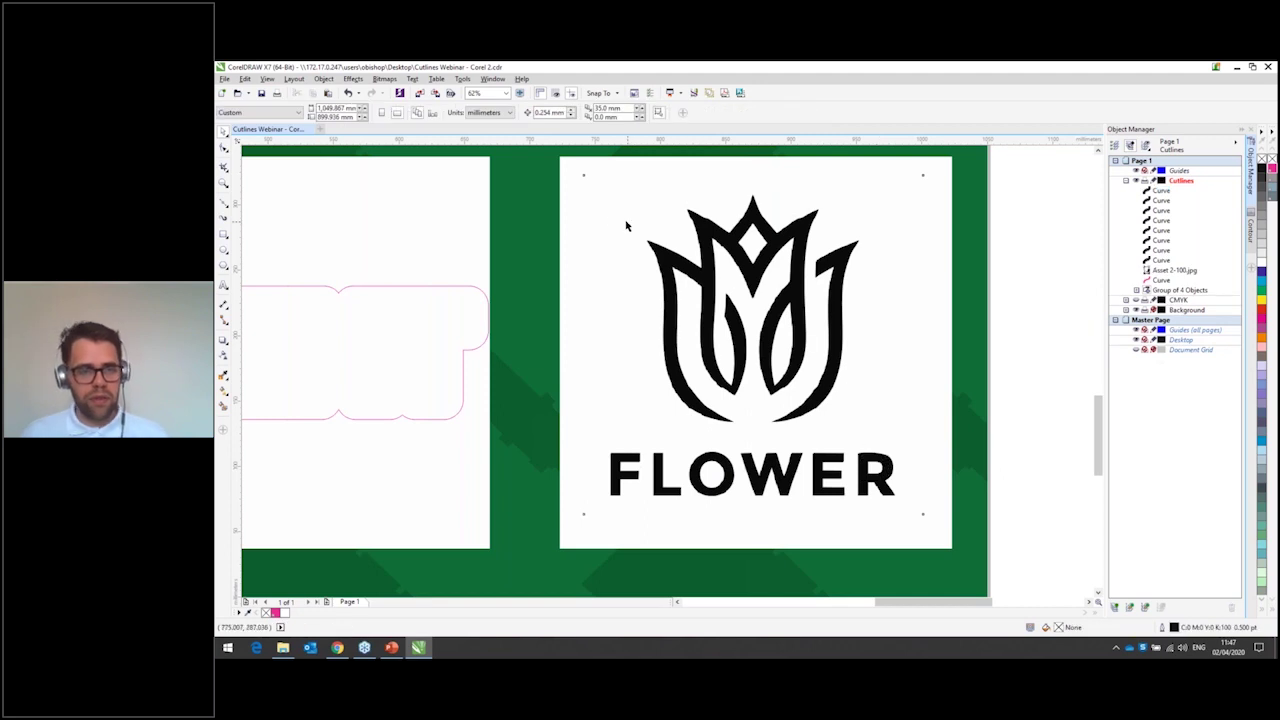
- Delete the original bitmap Asset 2-100.jpg from the Cutlines layer
left_click_drag(567, 163, 926, 529)
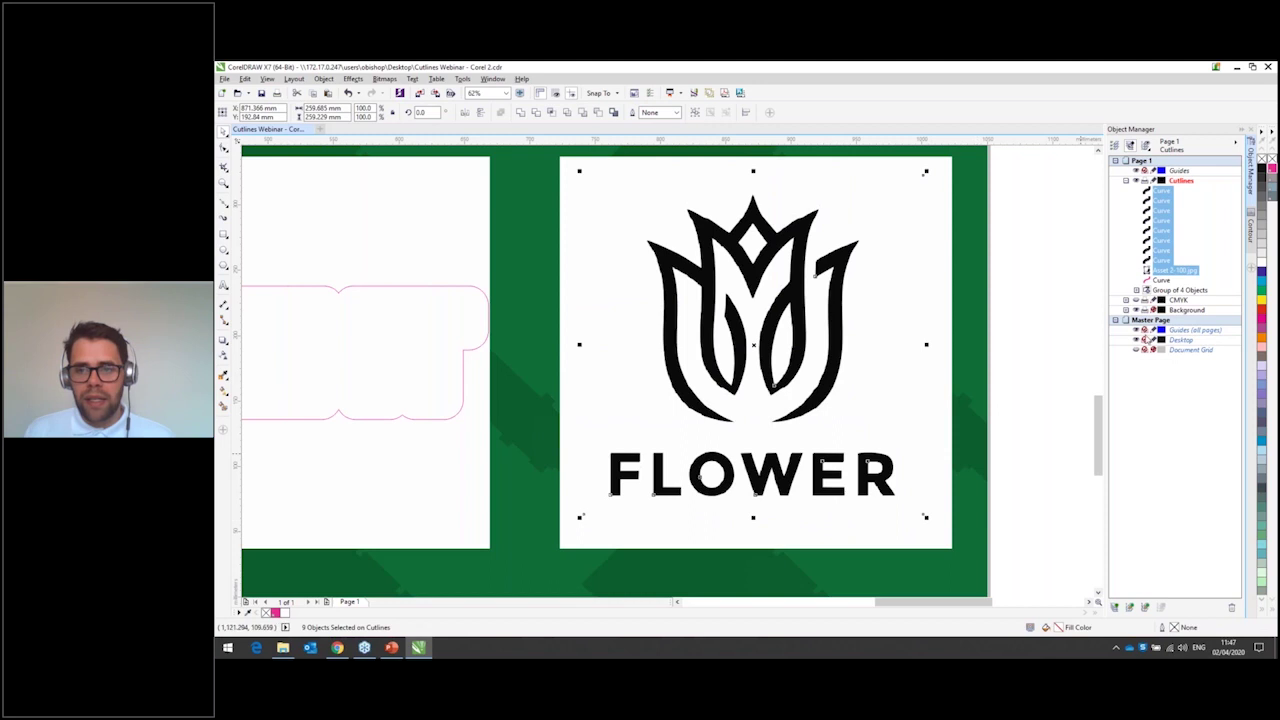
left_click(943, 371)
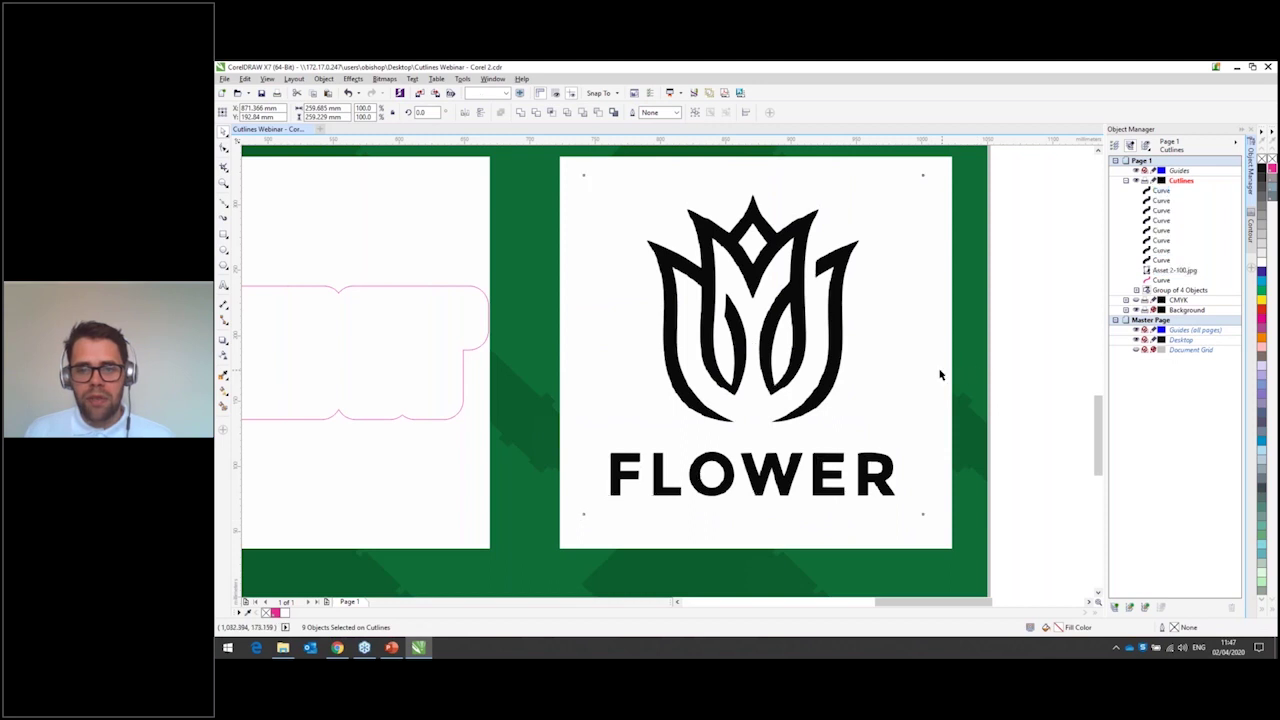
right_click(1180, 271)
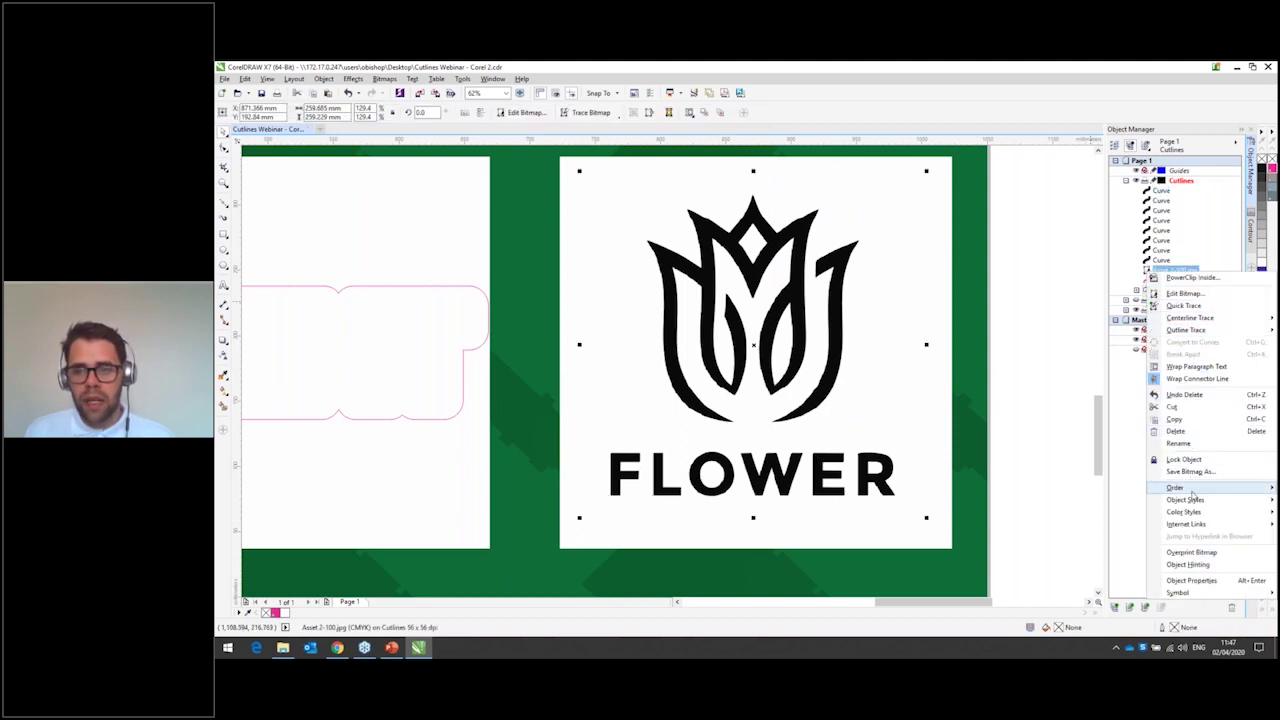
left_click(1194, 434)
- Remove the fill from all the traced flower and lettering curves and give them a CutContour outline
left_click_drag(580, 168, 932, 540)
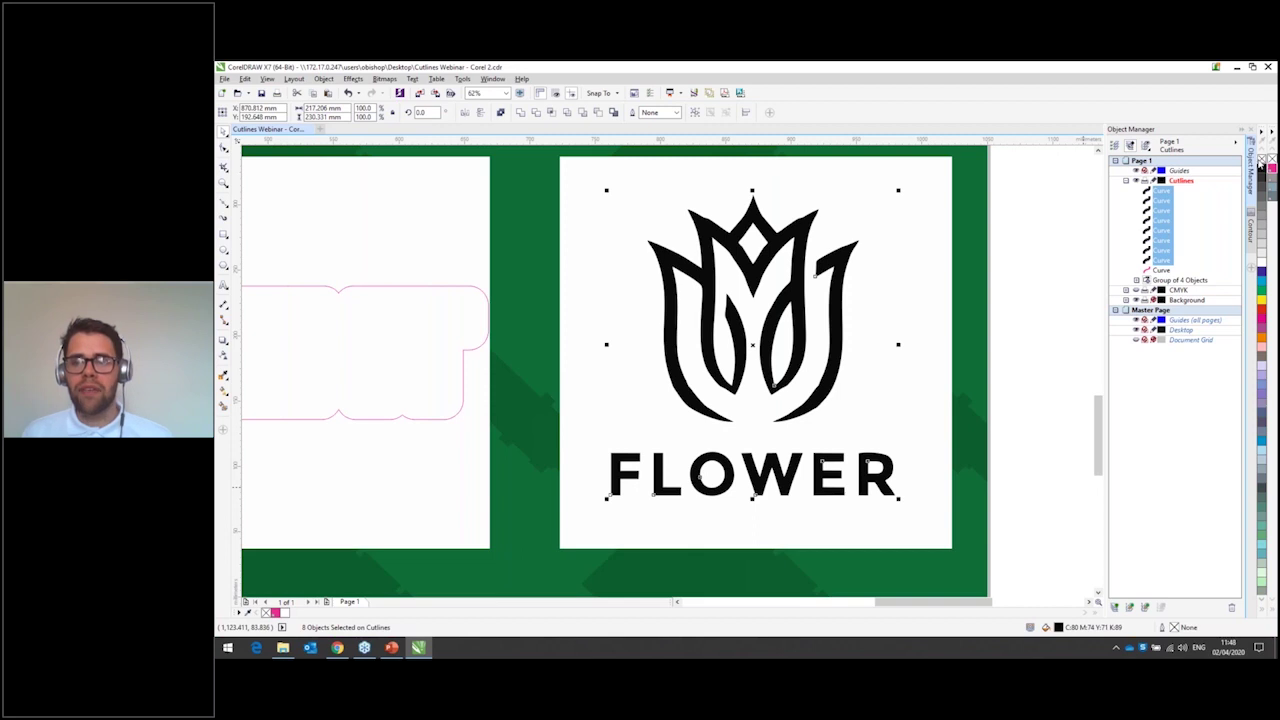
left_click(1262, 160)
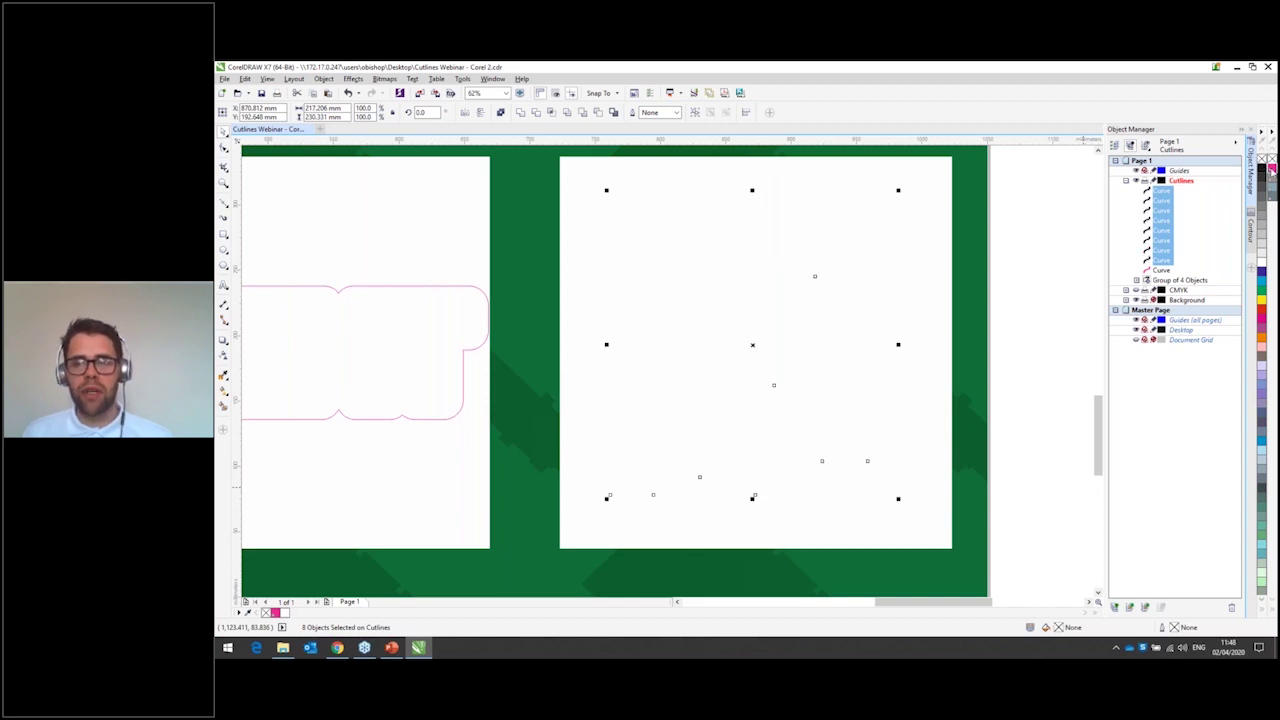
right_click(1271, 170)
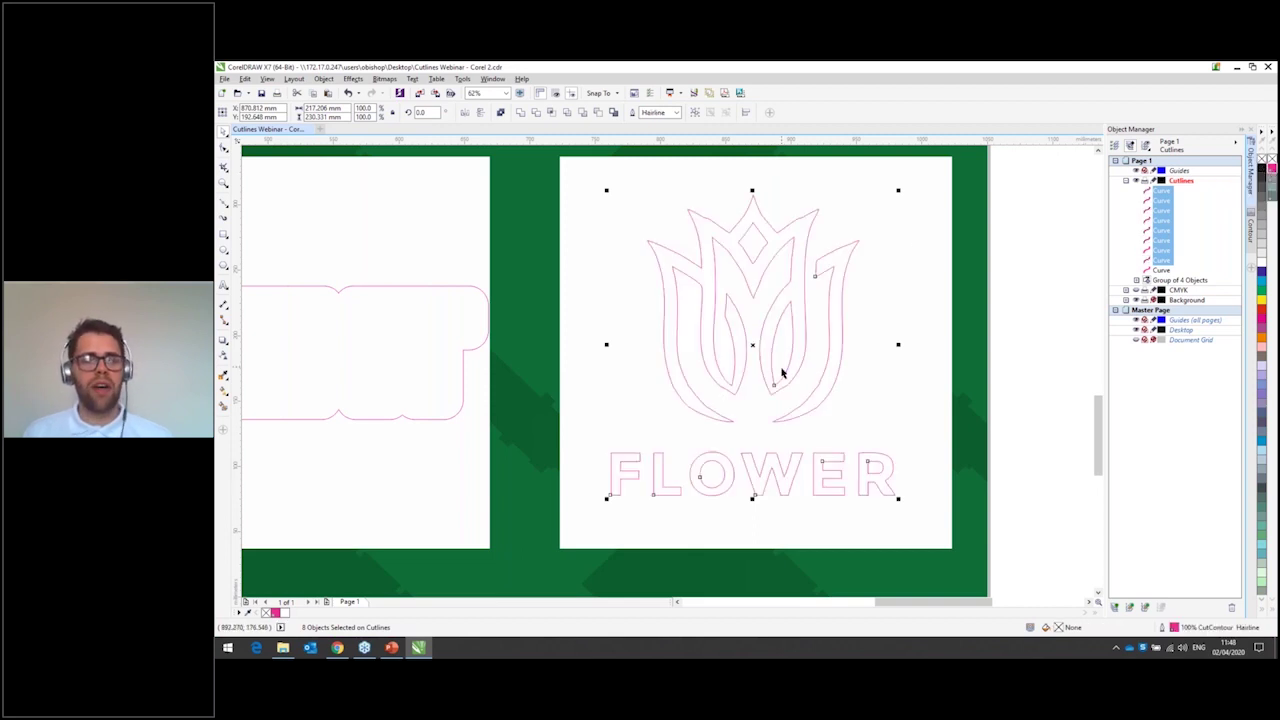
- Show the CMYK layer and check the traced cutlines against the flower artwork's edges and across the whole page
scroll(783, 373, "up", 2)
scroll(783, 373, "down", 2)
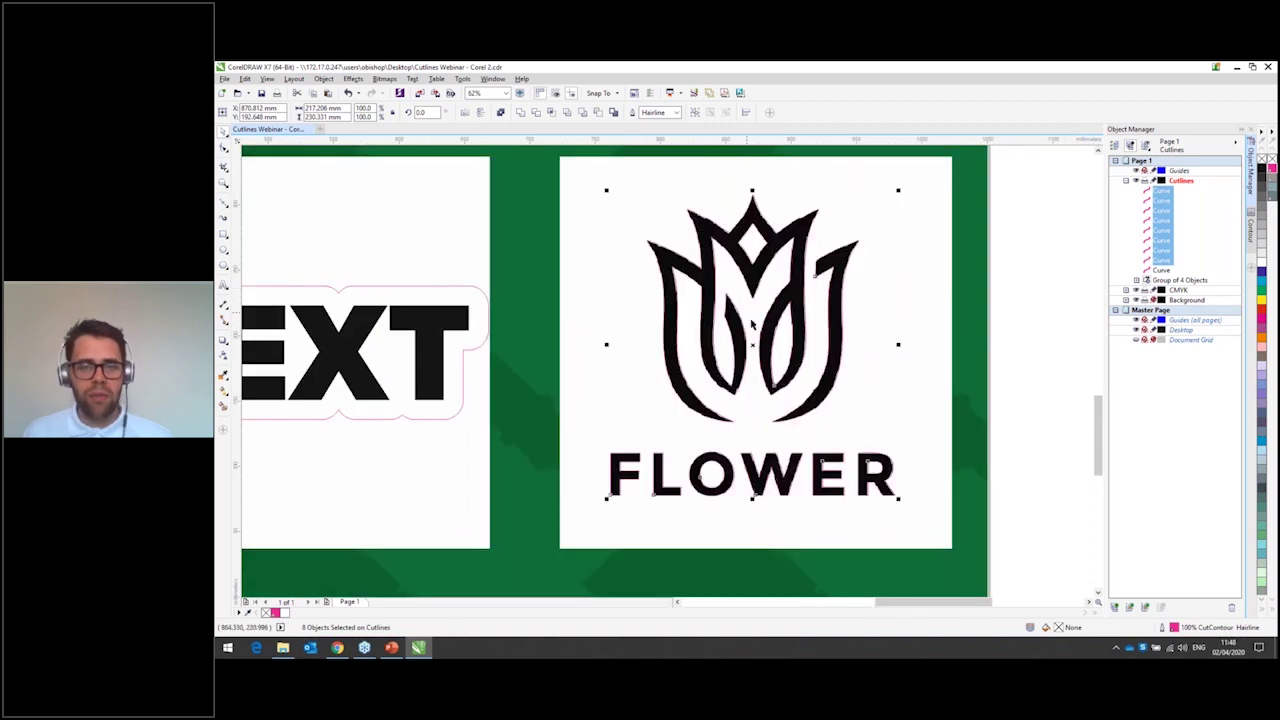
scroll(757, 332, "up", 6)
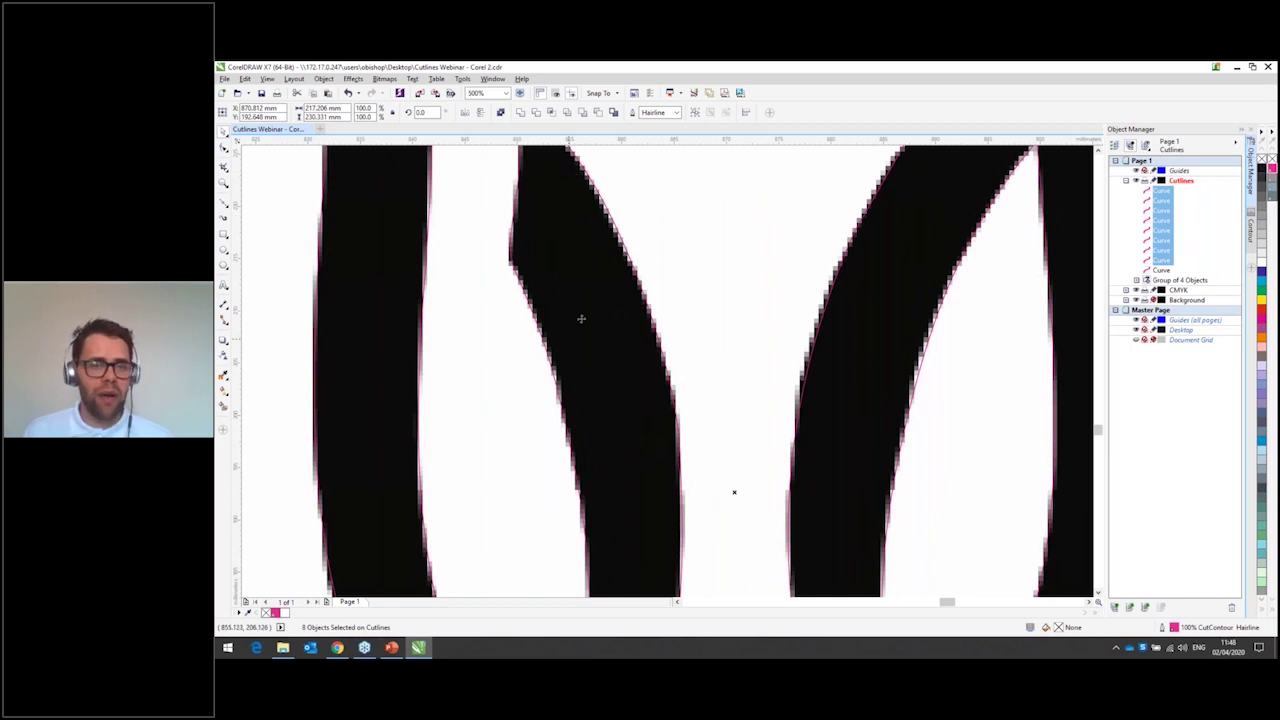
scroll(790, 285, "down", 3)
scroll(788, 286, "down", 2)
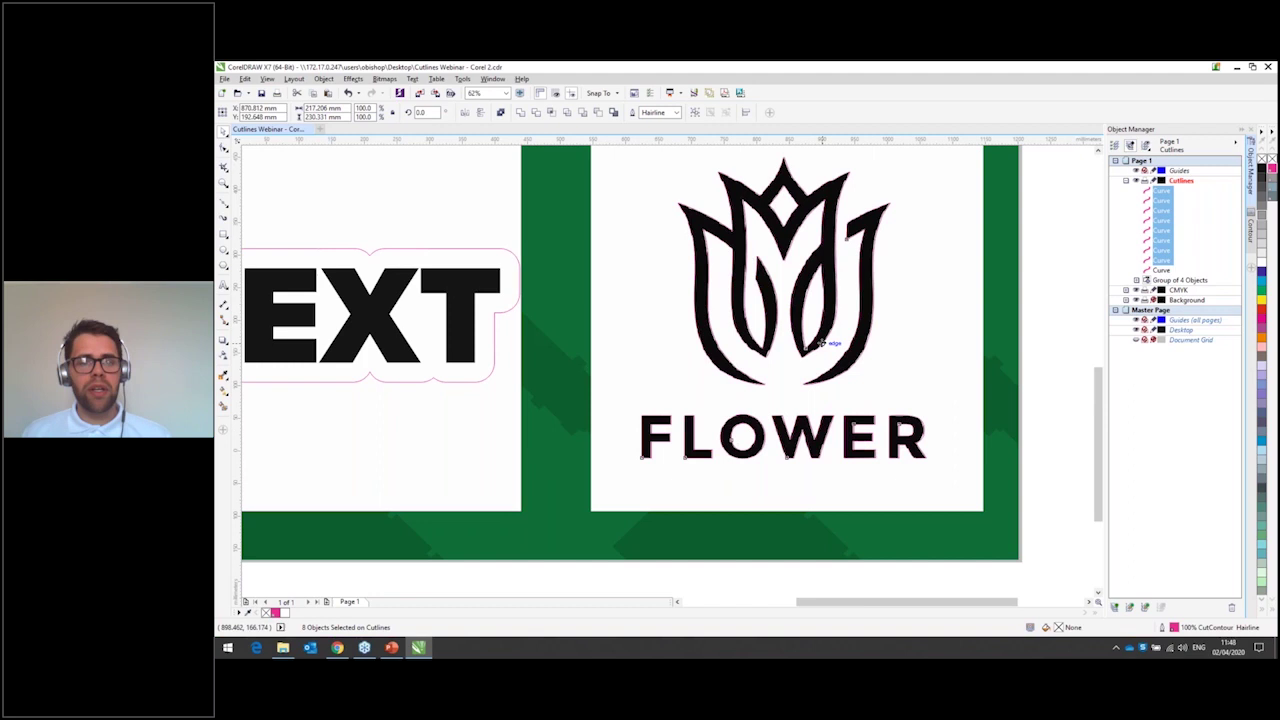
scroll(890, 264, "down", 3)
scroll(913, 328, "up", 1)
scroll(913, 328, "down", 2)
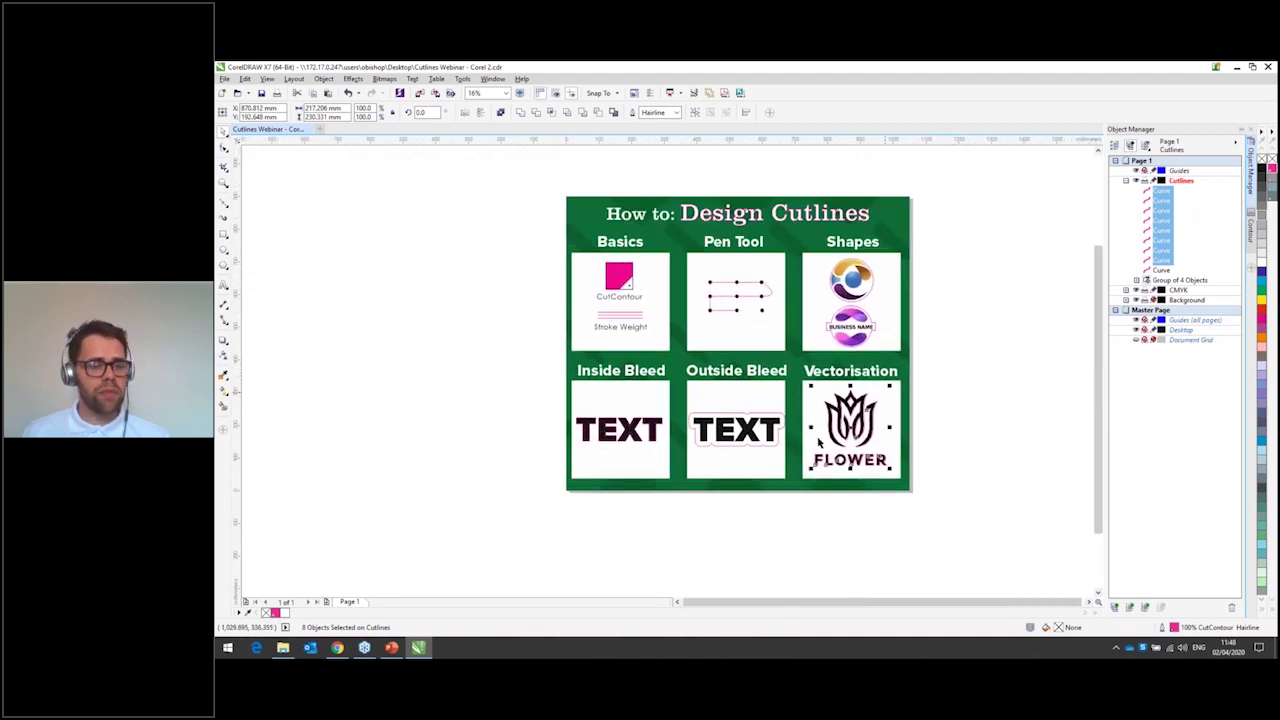
mouse_move(391, 647)
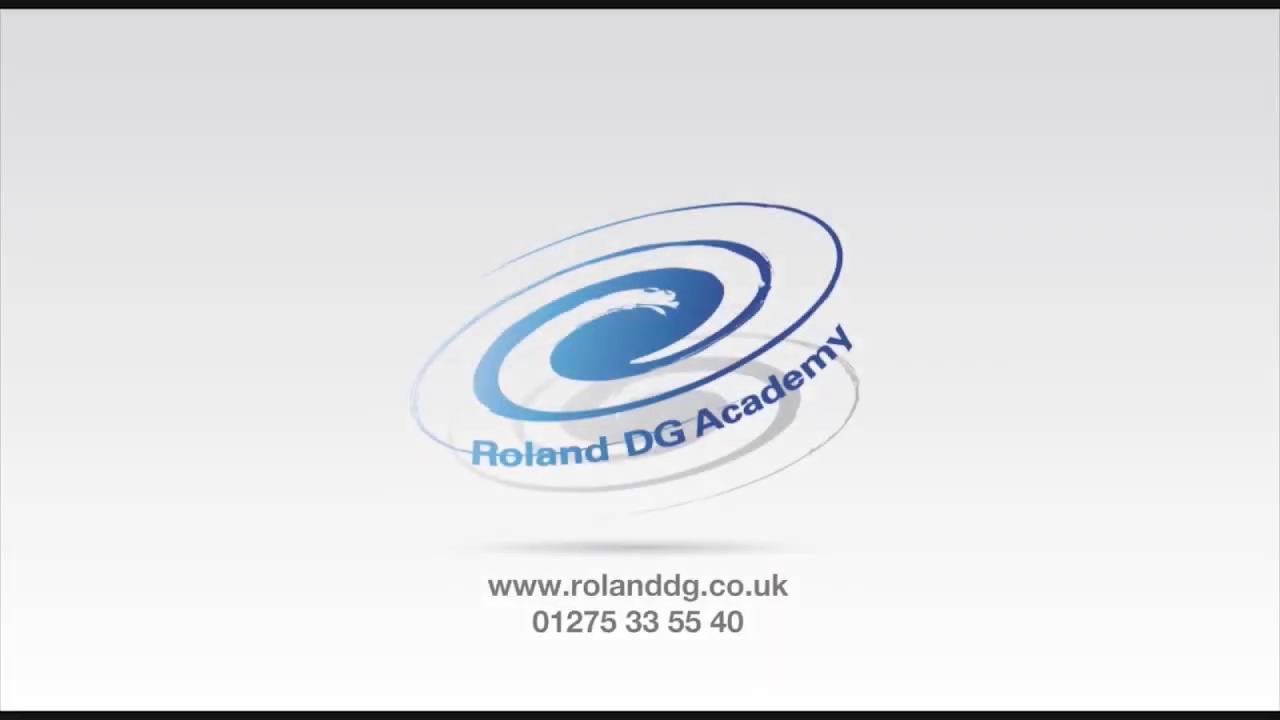